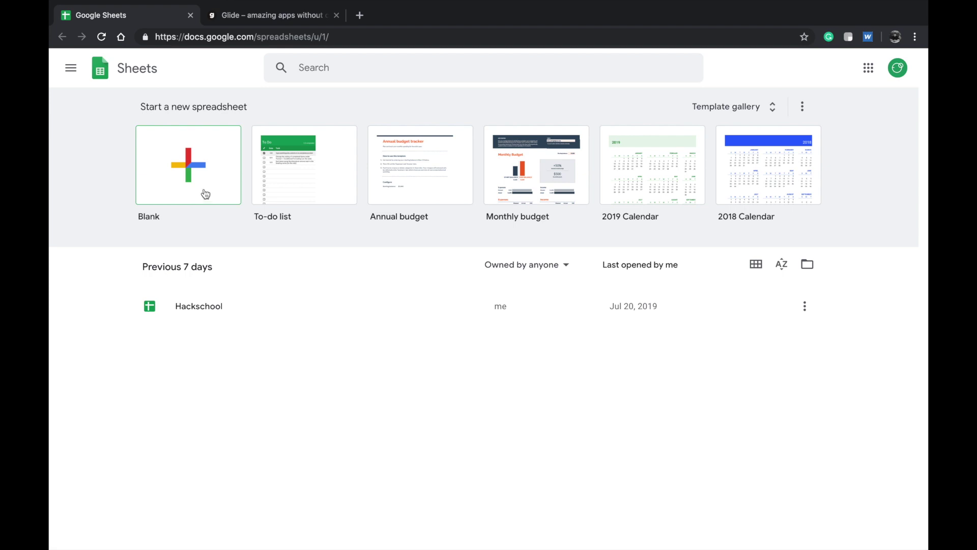
- Switch to the Glide browser tab showing the My Apps dashboard
{"action": "left_click", "coordinate": [234, 16]}
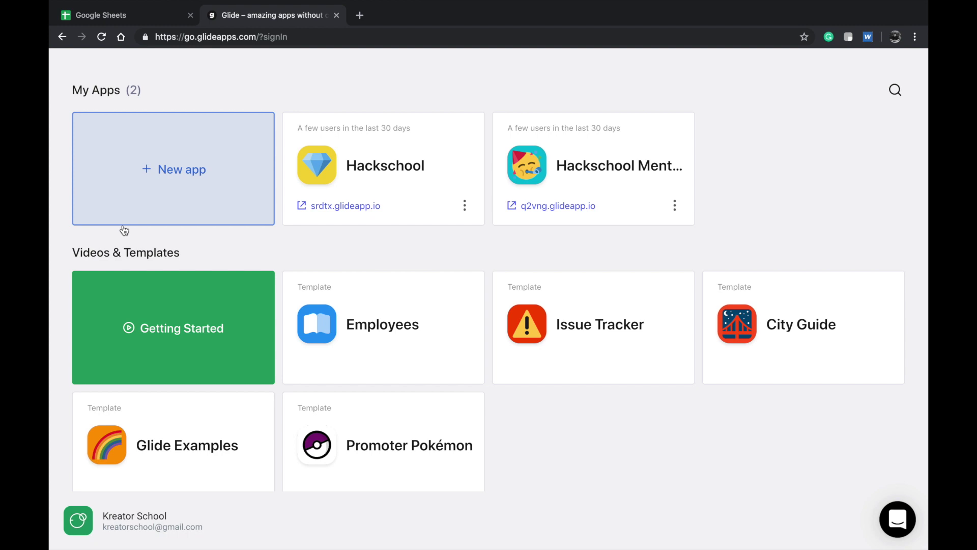
- Go back to the Google Sheets home tab listing the Hackschool spreadsheet
{"action": "left_click", "coordinate": [118, 8]}
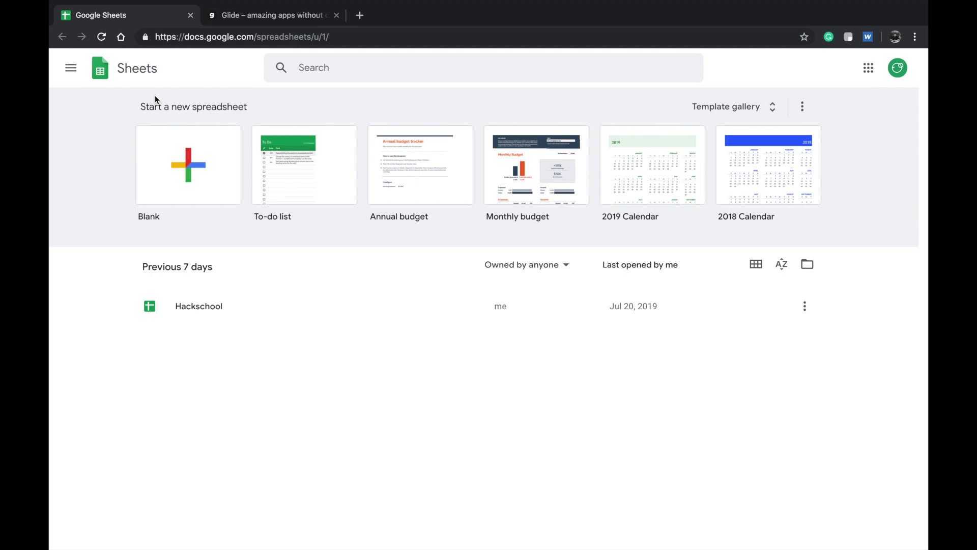
- Start a Blank spreadsheet from the Sheets home page
{"action": "left_click", "coordinate": [206, 148]}
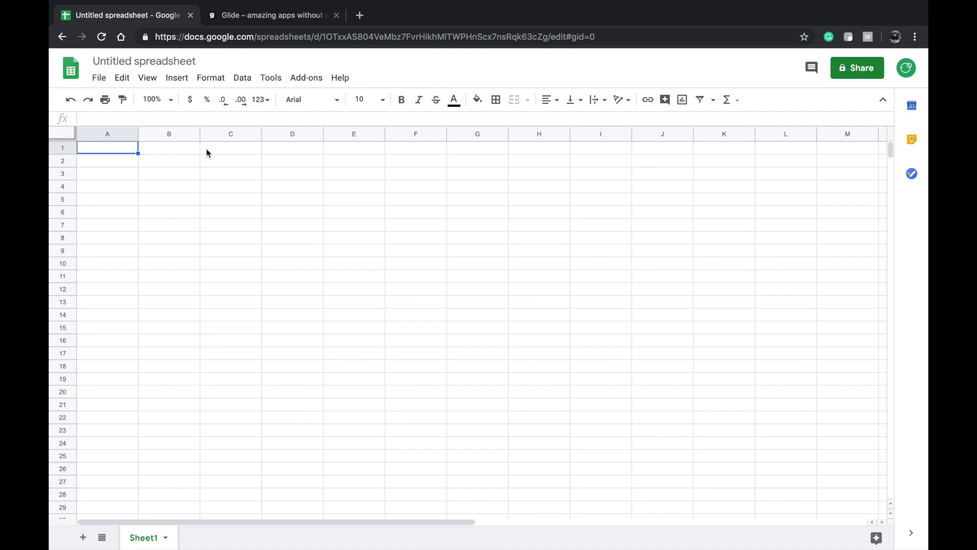
- Change the 'Untitled spreadsheet' title to 'Client management'
{"action": "left_click", "coordinate": [119, 57]}
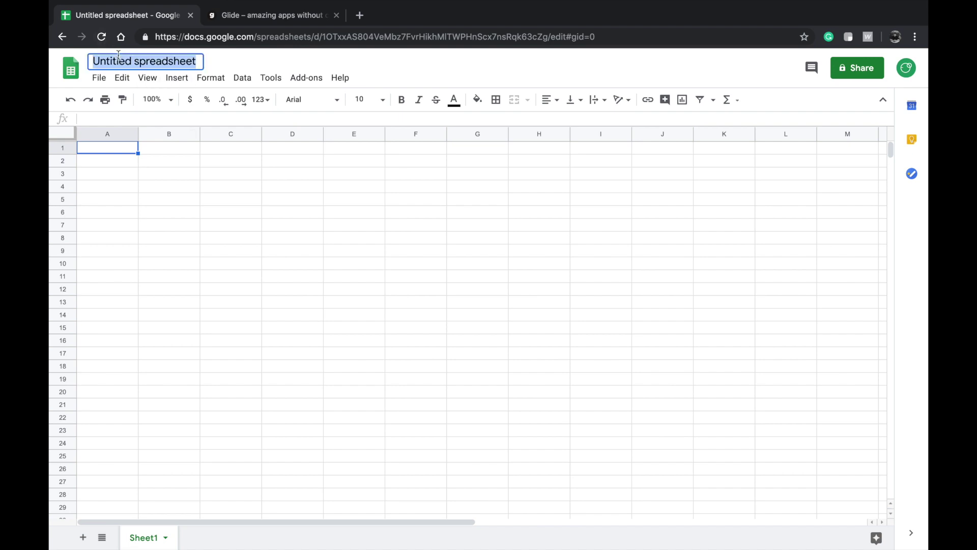
{"action": "type", "text": "Client"}
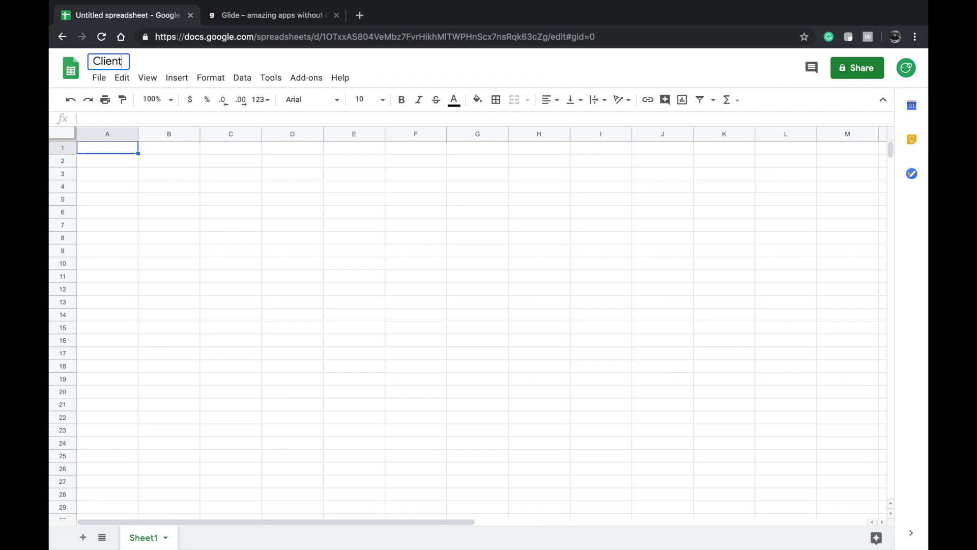
{"action": "type", "text": " management"}
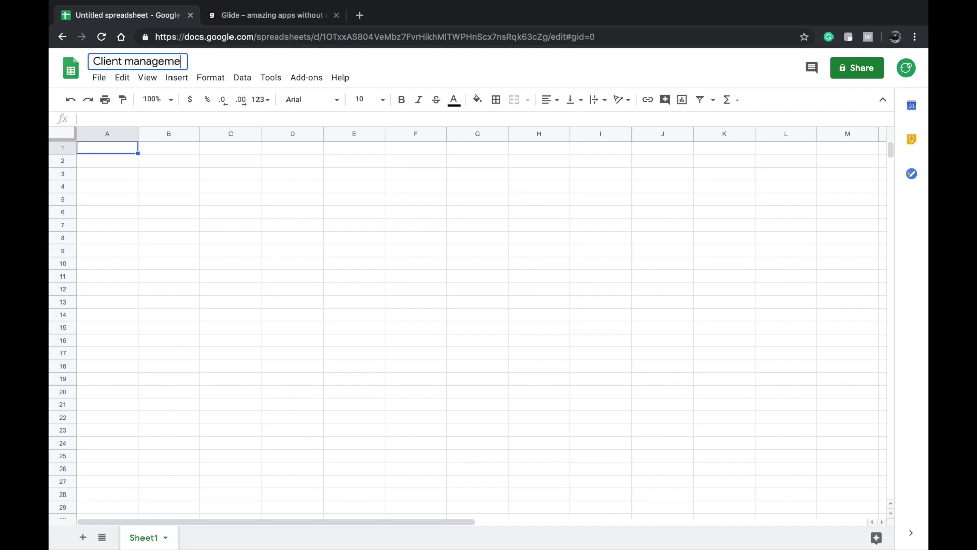
{"action": "left_click", "coordinate": [142, 169]}
{"action": "left_click", "coordinate": [109, 151]}
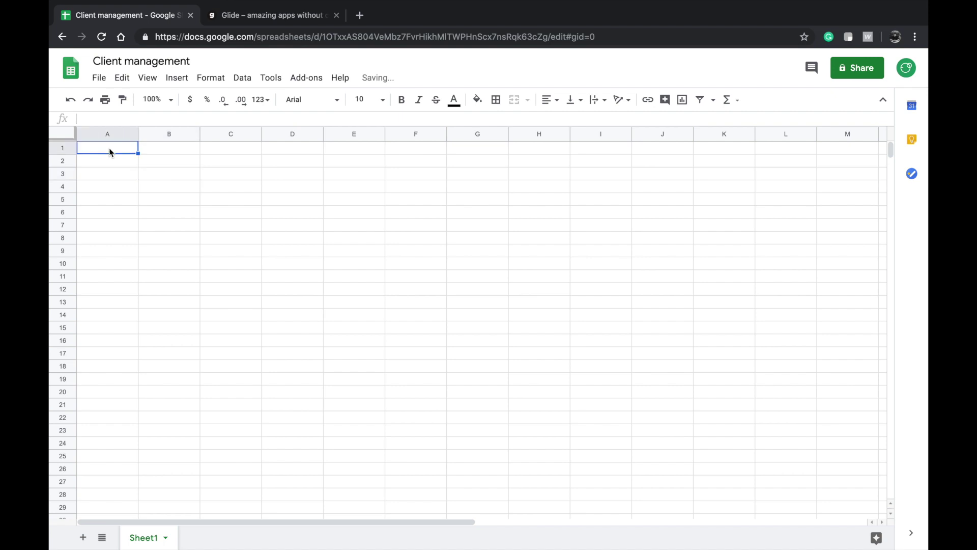
{"action": "left_click", "coordinate": [154, 165]}
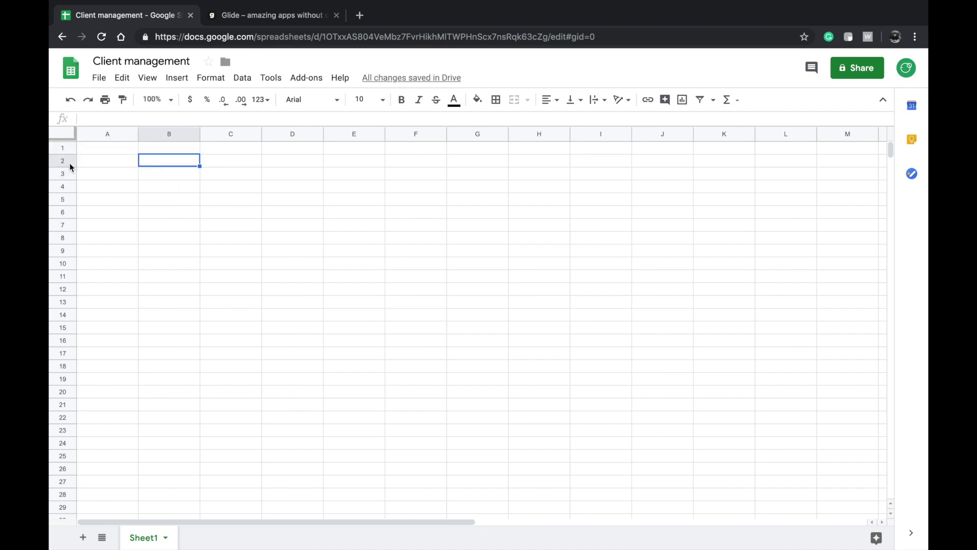
- Drag row 1's border down to make the header row taller
{"action": "mouse_move", "coordinate": [65, 159]}
{"action": "left_mouse_down"}
{"action": "mouse_move", "coordinate": [66, 194]}
{"action": "mouse_move", "coordinate": [66, 174]}
{"action": "left_mouse_up"}
{"action": "double_click", "coordinate": [105, 157]}
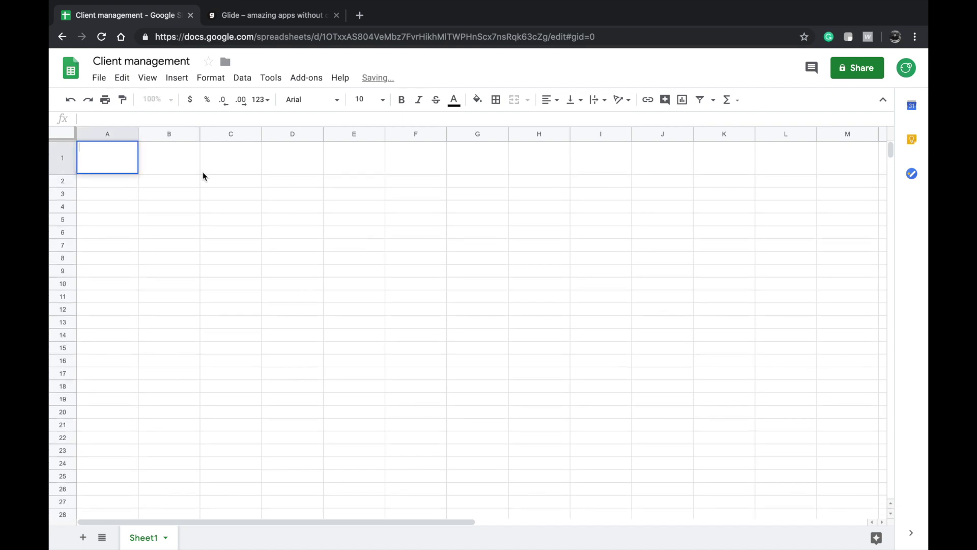
{"action": "right_click", "coordinate": [130, 134]}
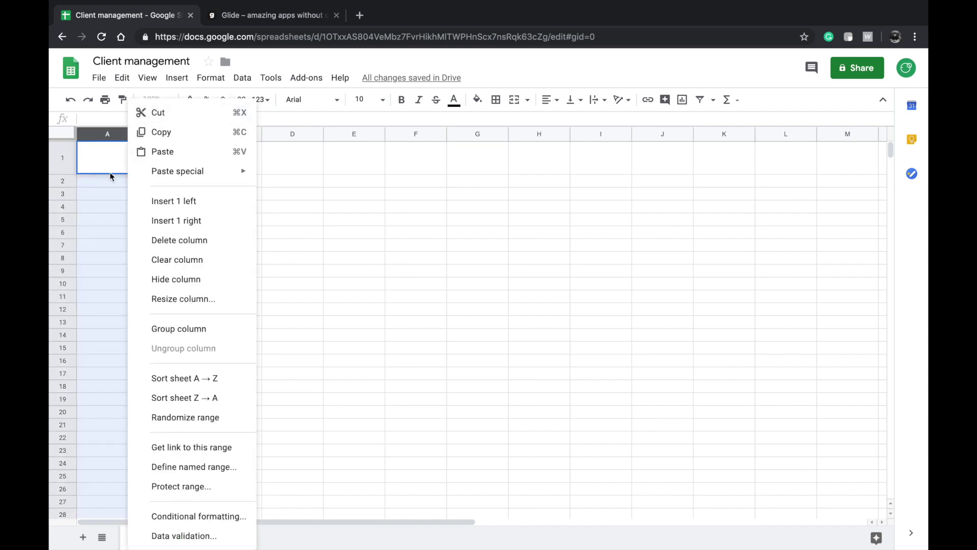
{"action": "key", "text": "Escape"}
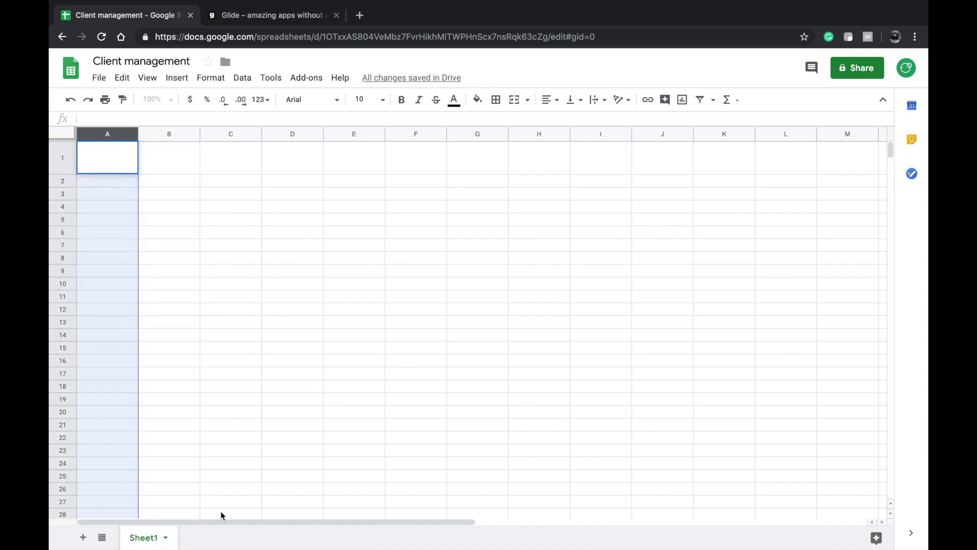
- Rename the Sheet1 tab to 'Projects'
{"action": "double_click", "coordinate": [153, 537]}
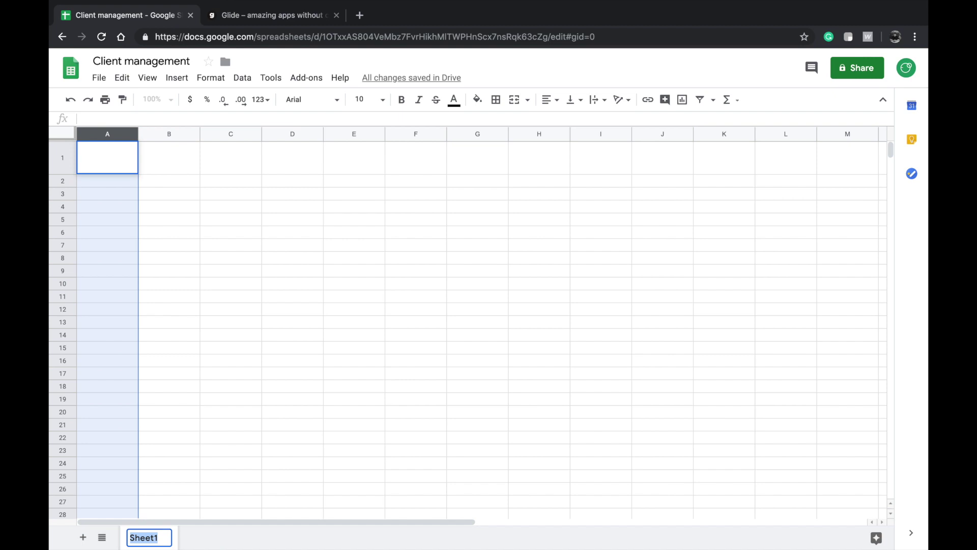
{"action": "type", "text": "Projects"}
{"action": "key", "text": "Return"}
{"action": "left_click", "coordinate": [229, 413]}
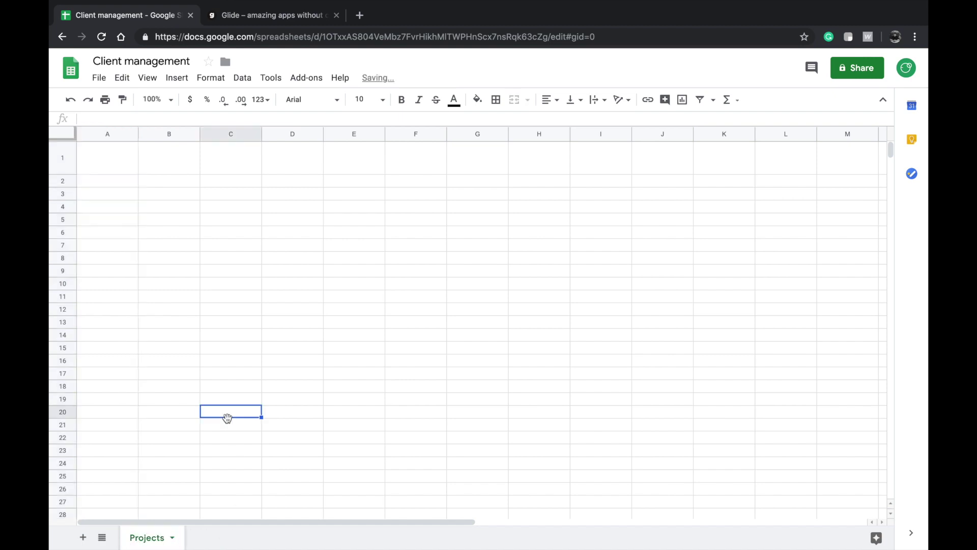
{"action": "left_click", "coordinate": [106, 172]}
{"action": "left_click", "coordinate": [813, 163]}
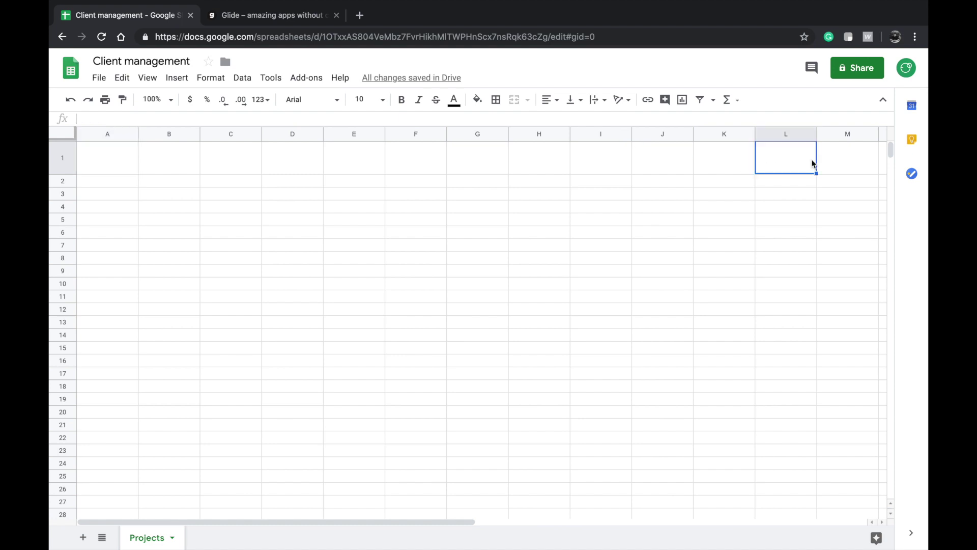
{"action": "left_click", "coordinate": [118, 158]}
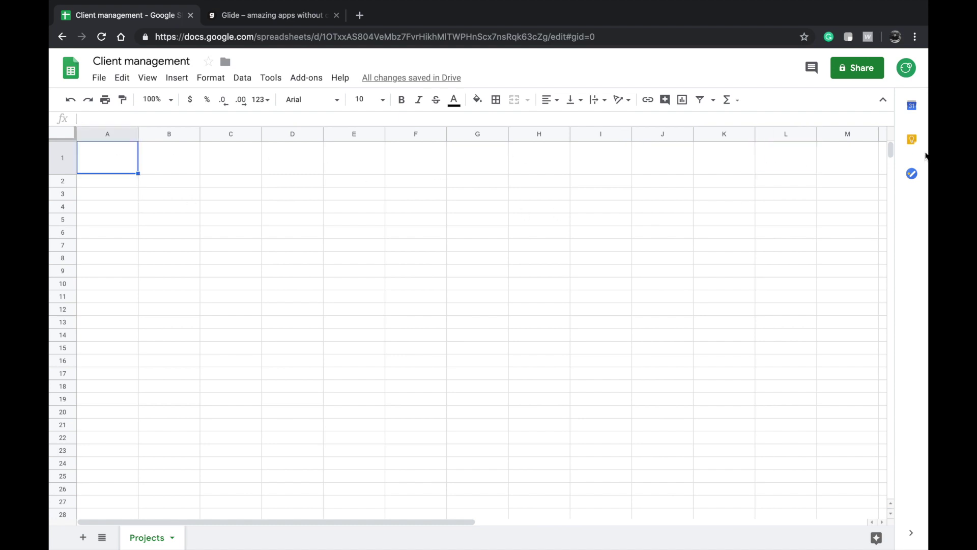
{"action": "left_click", "coordinate": [868, 161], "text": "shift"}
{"action": "left_click", "coordinate": [499, 258]}
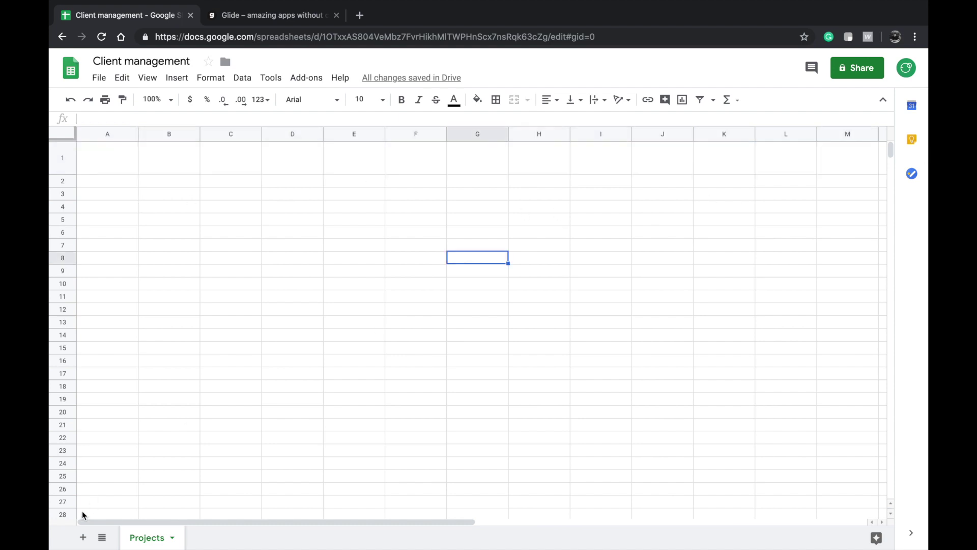
- Add a second sheet and name it 'Milestones'
{"action": "left_click", "coordinate": [83, 537]}
{"action": "double_click", "coordinate": [208, 537]}
{"action": "type", "text": "Milestones"}
{"action": "key", "text": "Return"}
{"action": "left_click", "coordinate": [313, 316]}
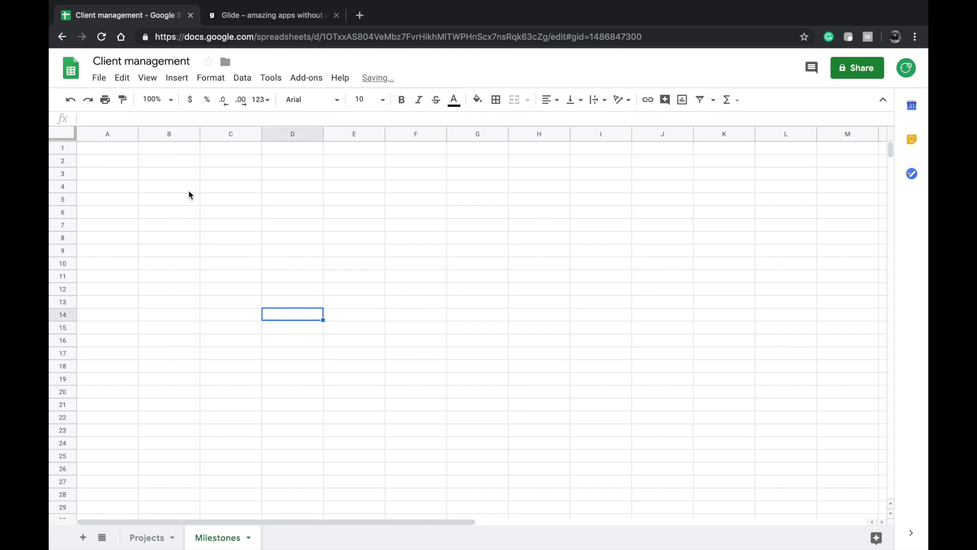
- Look over the empty Milestones sheet, then settle back on the Projects sheet
{"action": "left_click", "coordinate": [118, 151]}
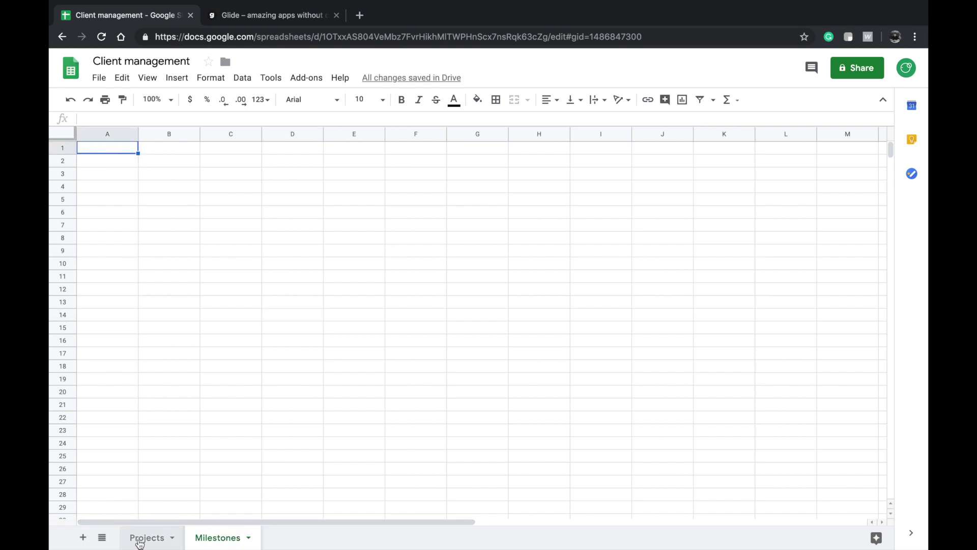
{"action": "left_click", "coordinate": [140, 540]}
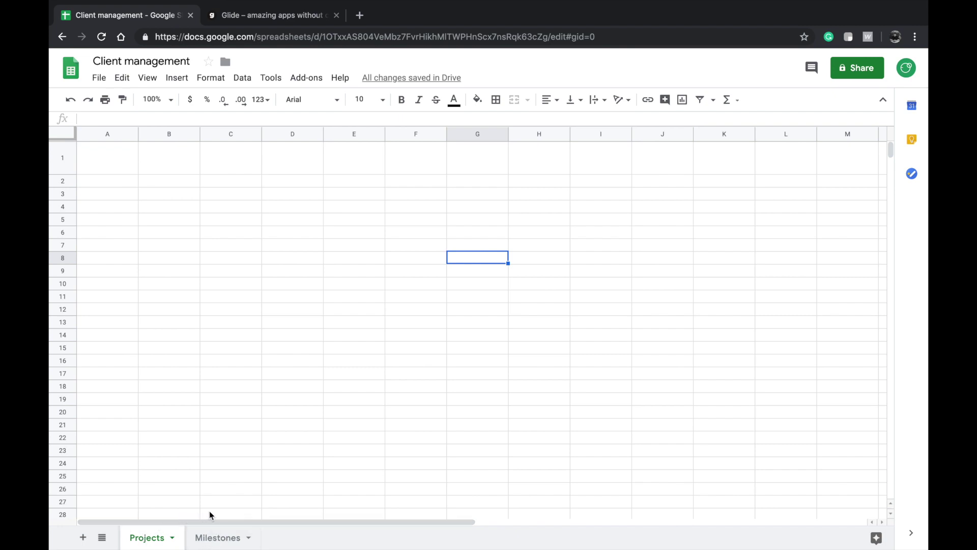
{"action": "left_click", "coordinate": [214, 536]}
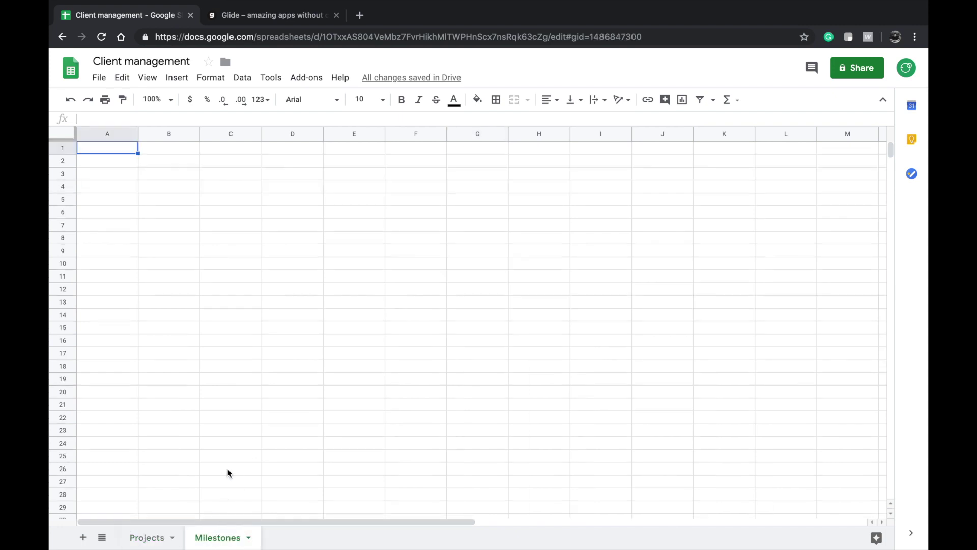
{"action": "left_click", "coordinate": [211, 375]}
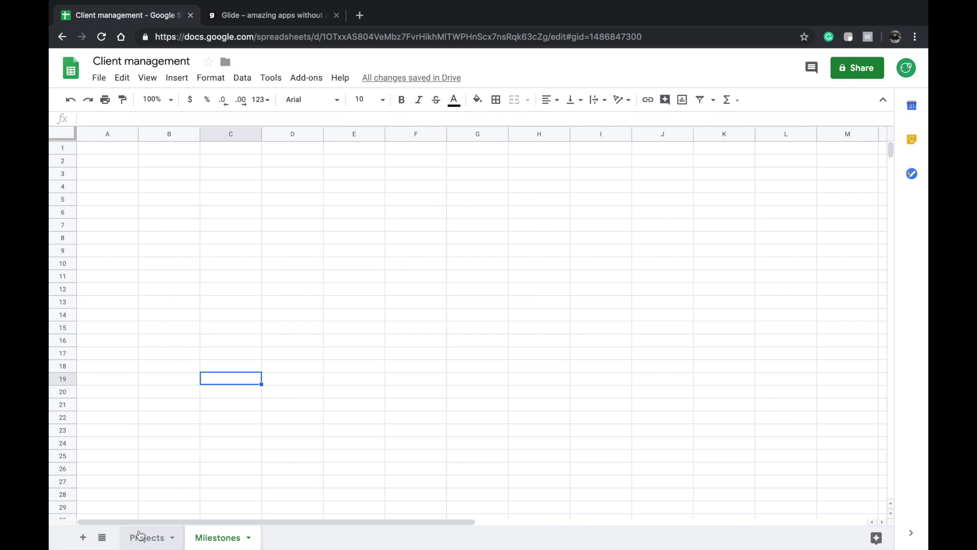
{"action": "left_click", "coordinate": [159, 536]}
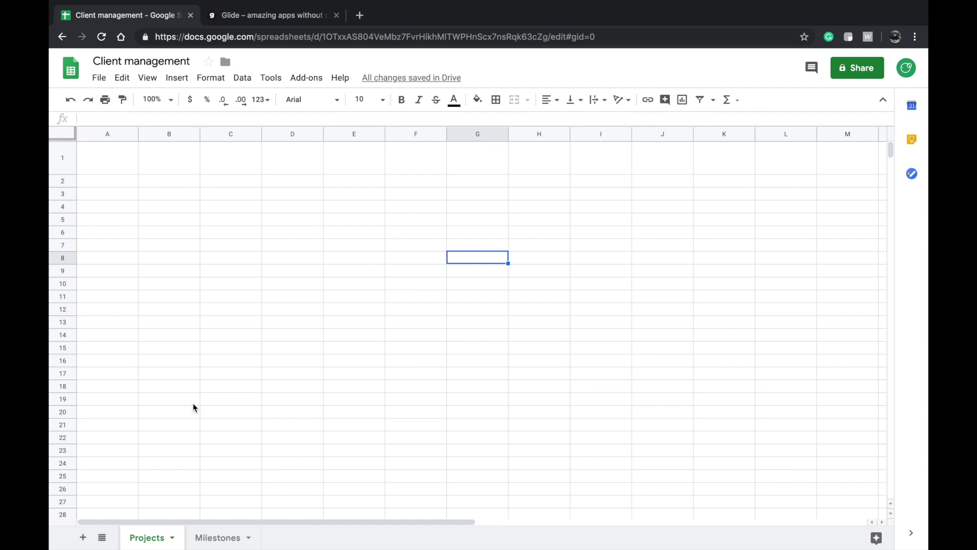
{"action": "left_click", "coordinate": [157, 262]}
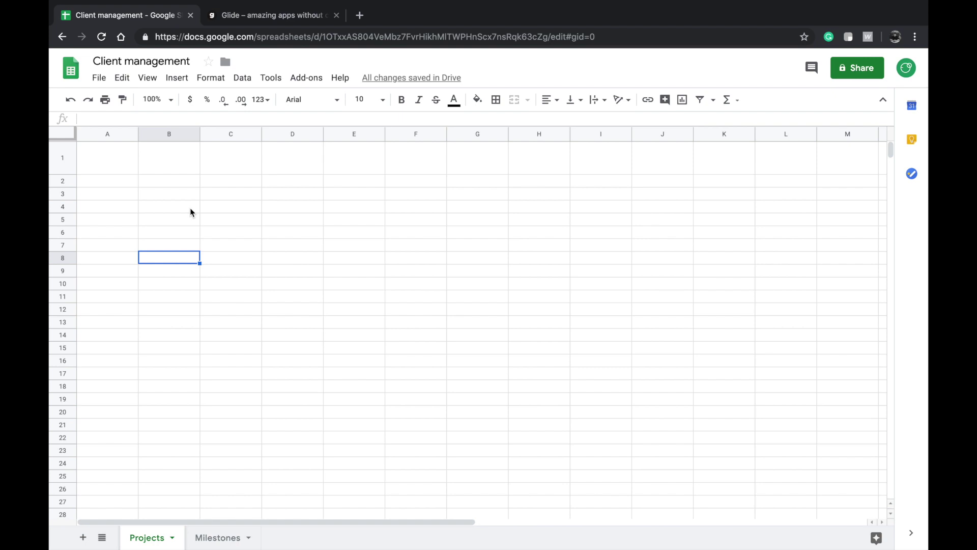
- Enter headers 'Project Title' in A1 and 'Budget/Price' in B1
{"action": "double_click", "coordinate": [116, 172]}
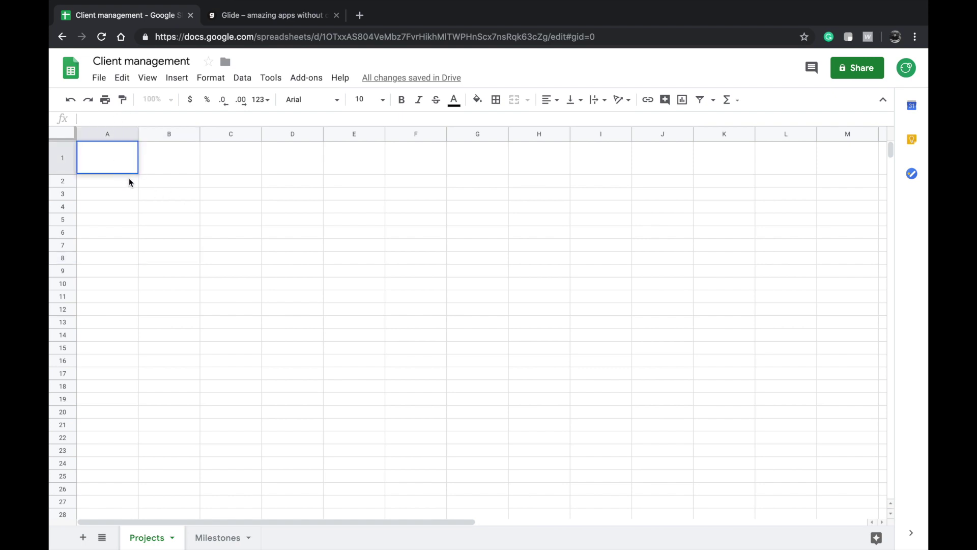
{"action": "left_click", "coordinate": [101, 238]}
{"action": "double_click", "coordinate": [103, 166]}
{"action": "type", "text": "Project"}
{"action": "type", "text": "Title"}
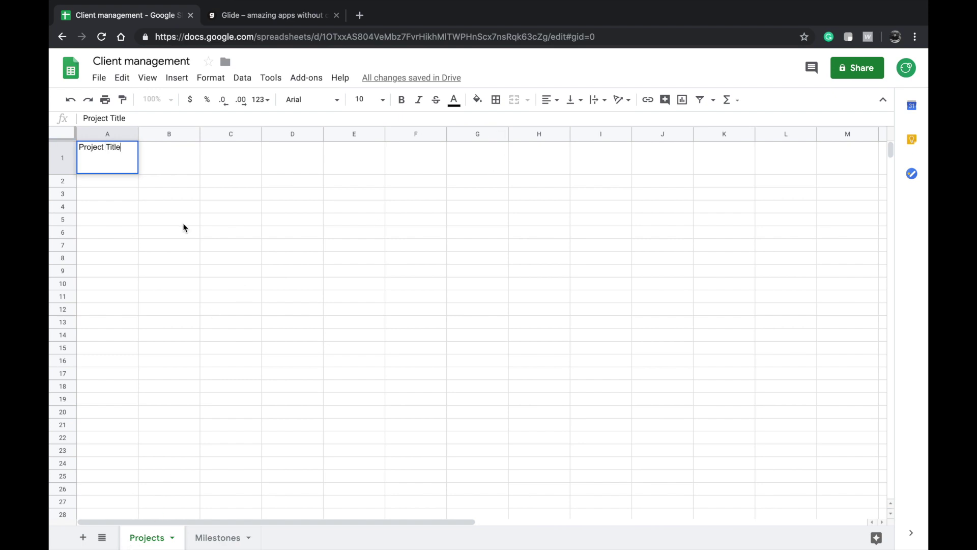
{"action": "double_click", "coordinate": [170, 163]}
{"action": "type", "text": "B"}
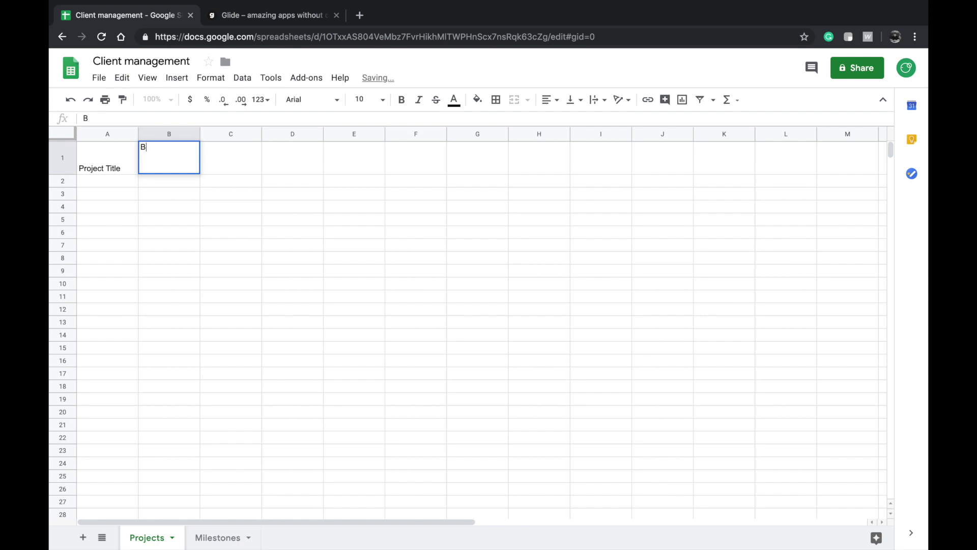
{"action": "type", "text": "udget/Price"}
- Enter the header 'Client Email' in C1, capitalising Email
{"action": "double_click", "coordinate": [255, 164]}
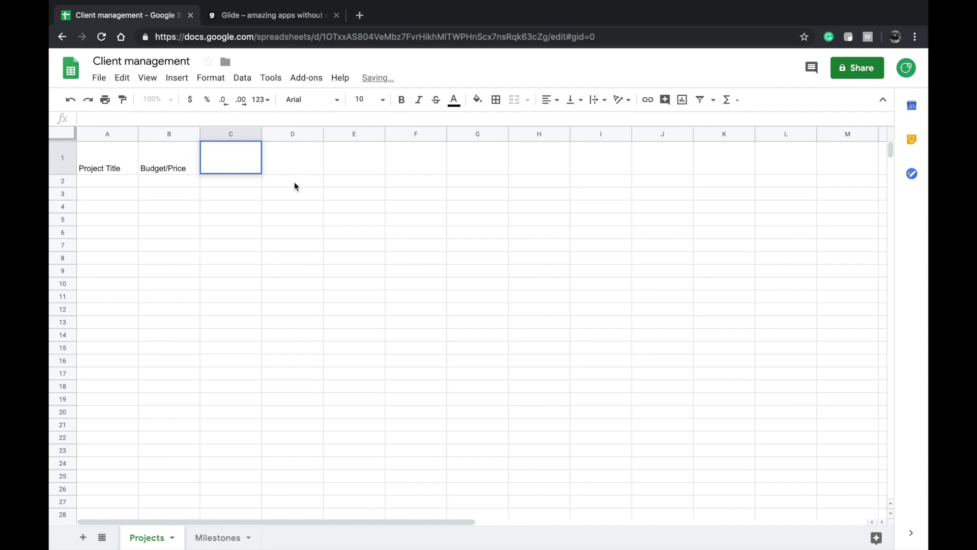
{"action": "type", "text": "Client email"}
{"action": "left_click", "coordinate": [228, 184]}
{"action": "double_click", "coordinate": [228, 167]}
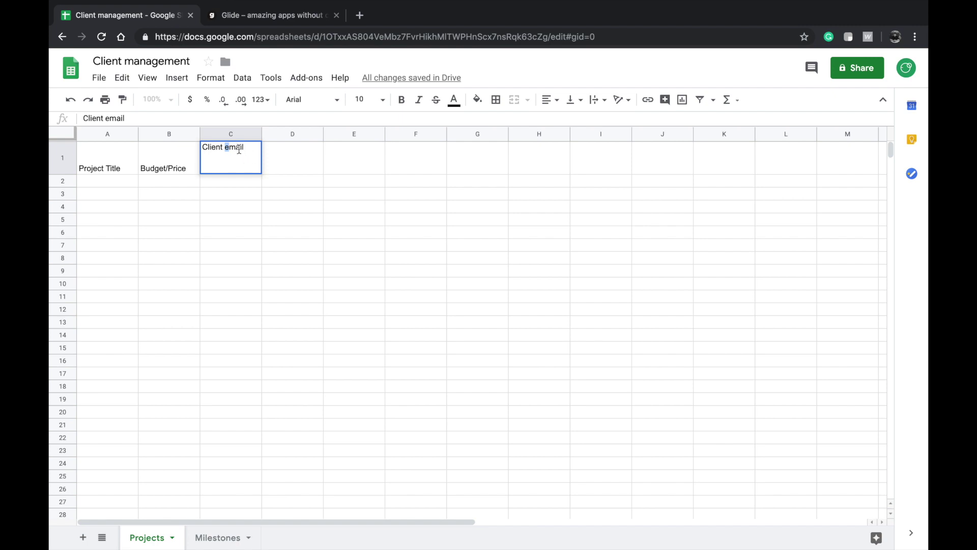
{"action": "type", "text": "E"}
{"action": "key", "text": "Tab"}
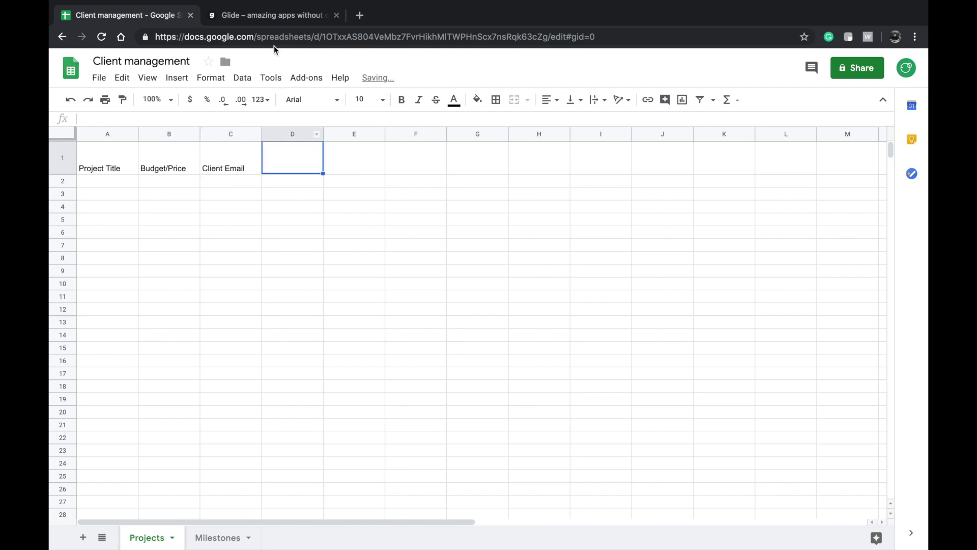
{"action": "left_click", "coordinate": [228, 172]}
- Enter 'Freelancer's Email' in D1, undoing a trial change to 'Company Email'
{"action": "double_click", "coordinate": [302, 168]}
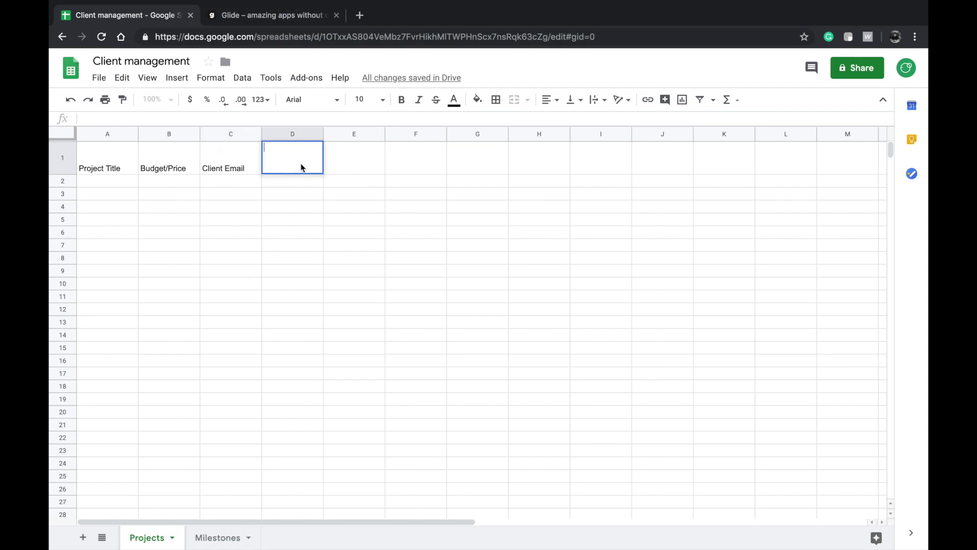
{"action": "type", "text": "Freelancer's Email"}
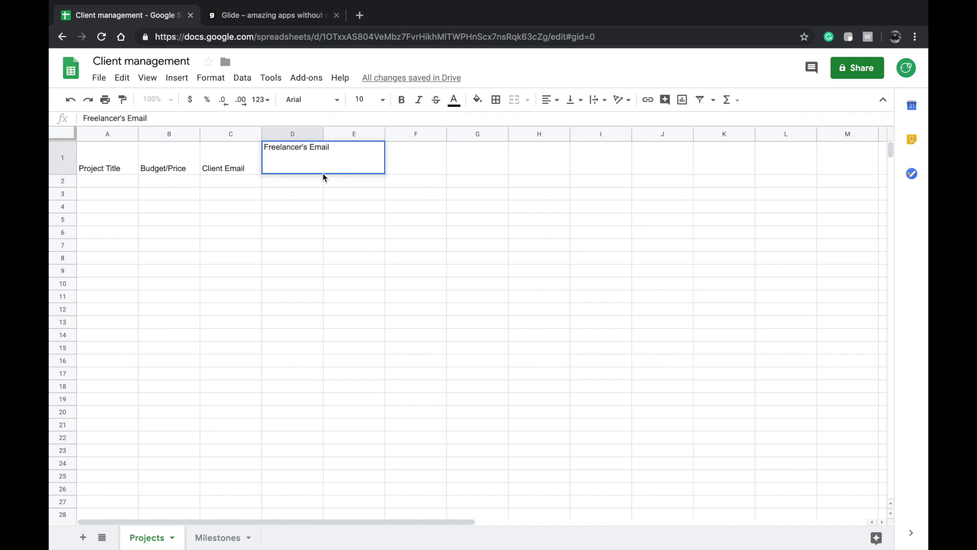
{"action": "key", "text": "Return"}
{"action": "double_click", "coordinate": [284, 162]}
{"action": "double_click", "coordinate": [287, 144]}
{"action": "type", "text": "Comtact"}
{"action": "key", "text": "BackSpace"}
{"action": "key", "text": "BackSpace"}
{"action": "key", "text": "BackSpace"}
{"action": "key", "text": "BackSpace"}
{"action": "type", "text": "pany"}
{"action": "key", "text": "Return"}
{"action": "left_click", "coordinate": [285, 158]}
{"action": "key", "text": "ctrl+z"}
{"action": "left_click", "coordinate": [224, 169]}
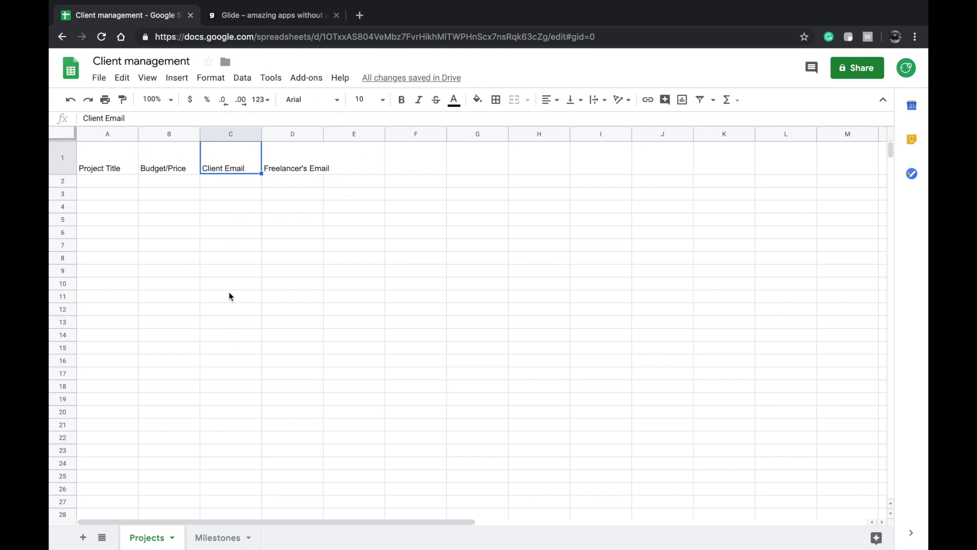
- Widen column D to fit the Freelancer's Email header
{"action": "left_click", "coordinate": [286, 172]}
{"action": "left_click", "coordinate": [230, 167]}
{"action": "left_click", "coordinate": [309, 161]}
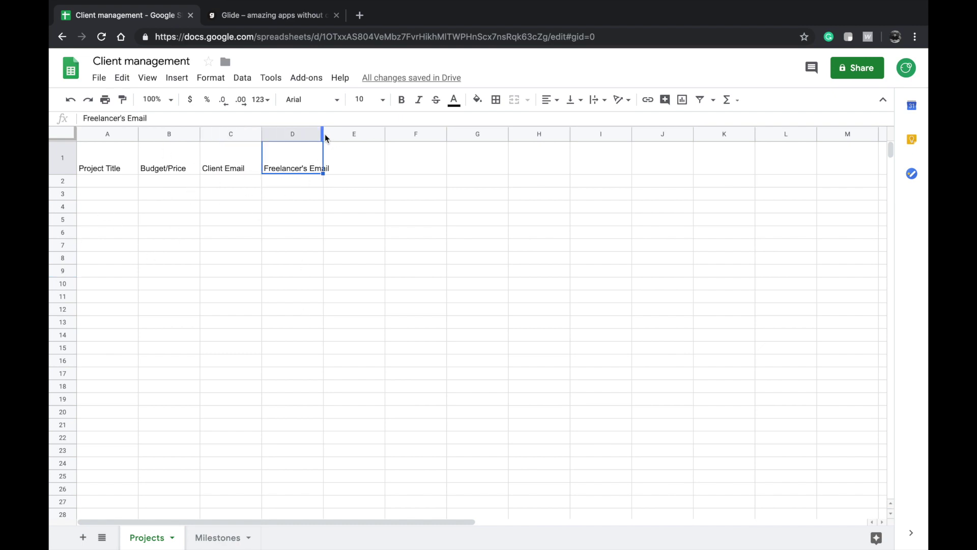
{"action": "left_click_drag", "start_coordinate": [324, 134], "coordinate": [351, 134]}
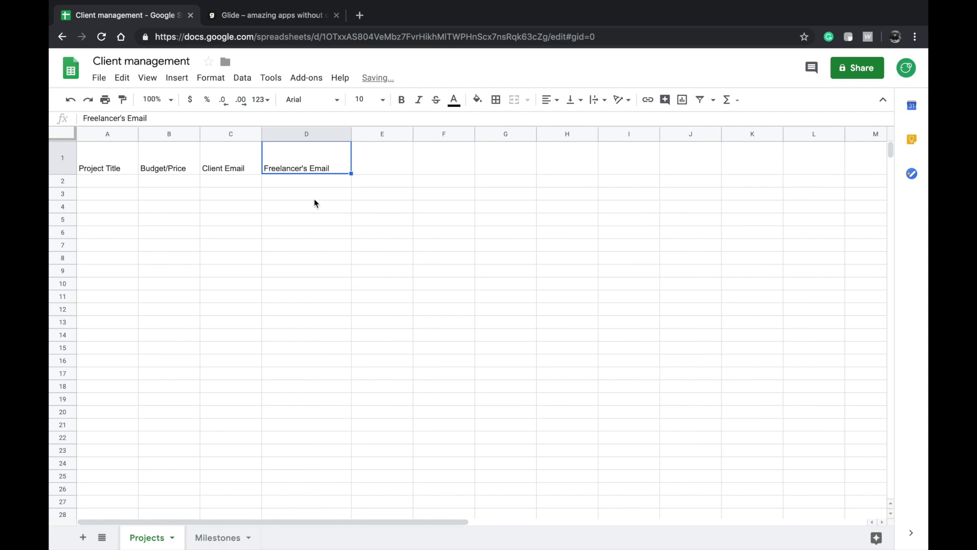
- Widen column C to fit the Client Email header
{"action": "left_click", "coordinate": [268, 208]}
{"action": "left_click", "coordinate": [229, 198]}
{"action": "left_click", "coordinate": [270, 194]}
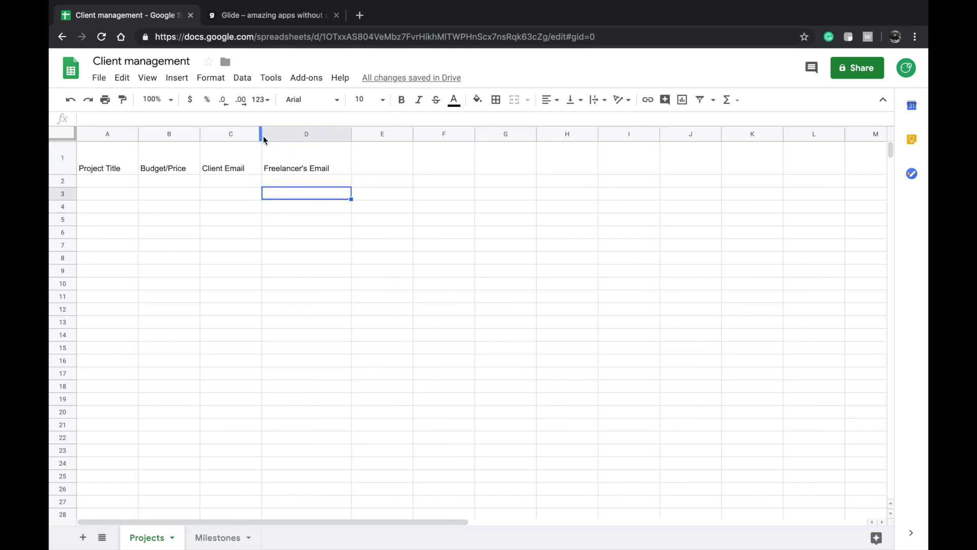
{"action": "left_click_drag", "start_coordinate": [264, 140], "coordinate": [281, 136]}
- Select the Client Email and Freelancer's Email header cells to check their fit
{"action": "left_click", "coordinate": [382, 163]}
{"action": "key", "text": "Return"}
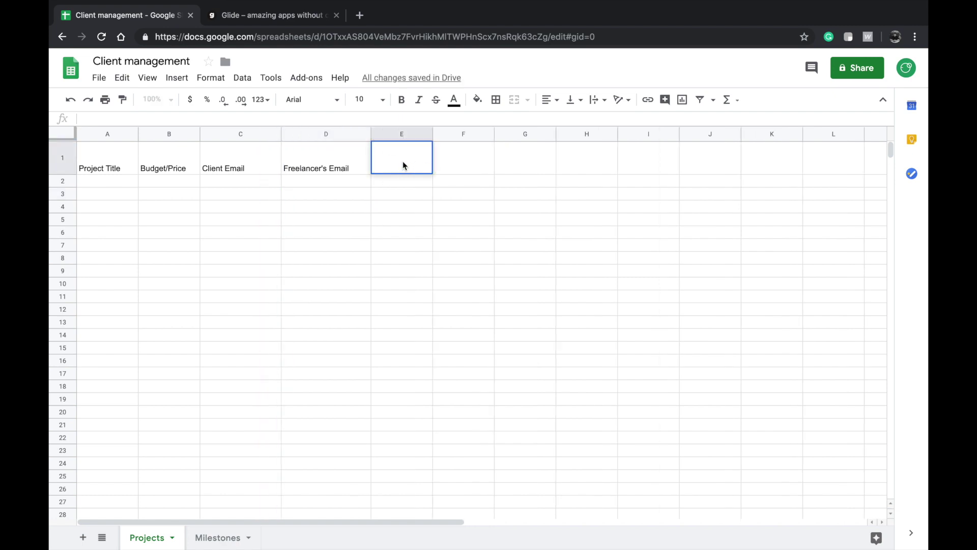
{"action": "left_click", "coordinate": [232, 157], "text": "shift"}
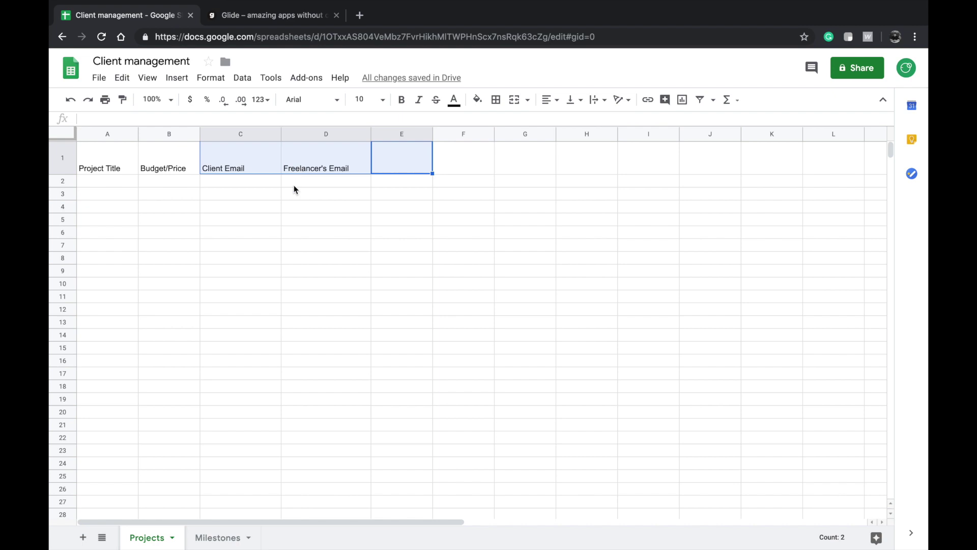
{"action": "left_click", "coordinate": [299, 157]}
{"action": "left_click", "coordinate": [246, 170], "text": "shift"}
{"action": "left_click", "coordinate": [309, 194]}
{"action": "left_click", "coordinate": [315, 168]}
{"action": "left_click", "coordinate": [247, 168], "text": "shift"}
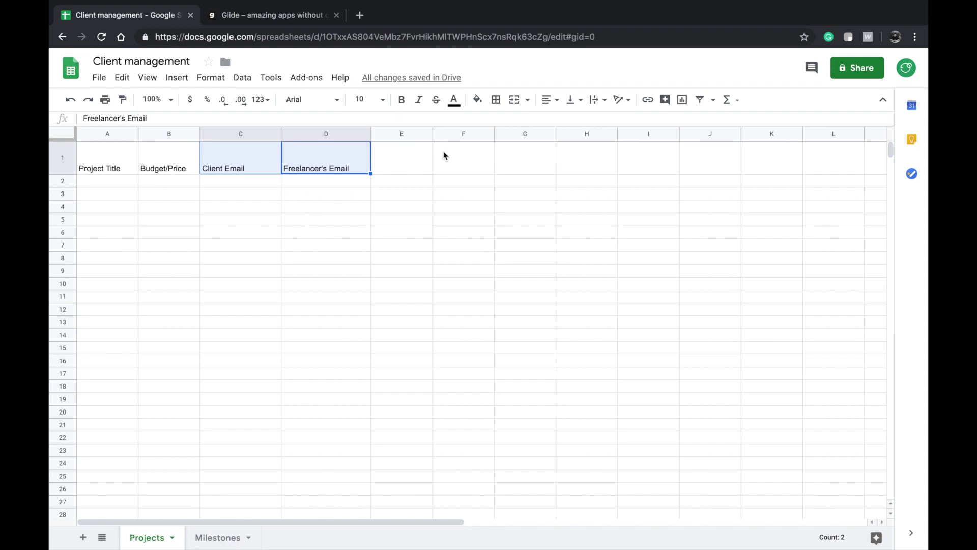
- Type 'Deliveriables' as the header in cell E1 of Projects
{"action": "left_click", "coordinate": [392, 159]}
{"action": "double_click", "coordinate": [391, 162]}
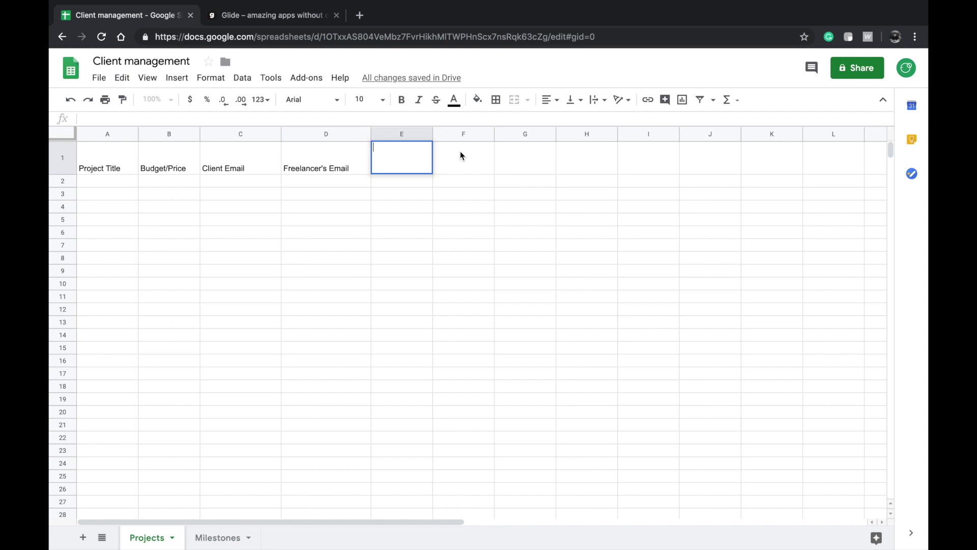
{"action": "type", "text": "Deliveriables"}
{"action": "key", "text": "Return"}
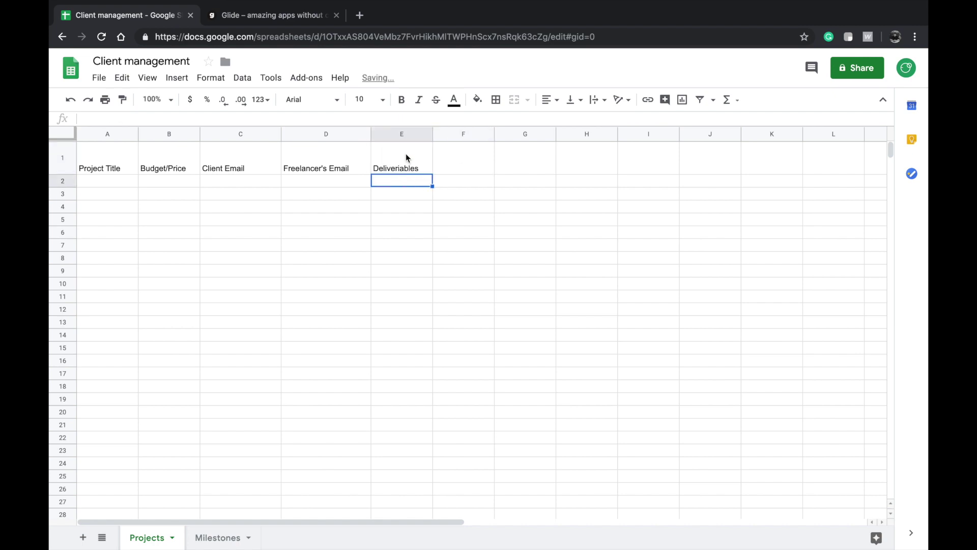
{"action": "left_click", "coordinate": [407, 157]}
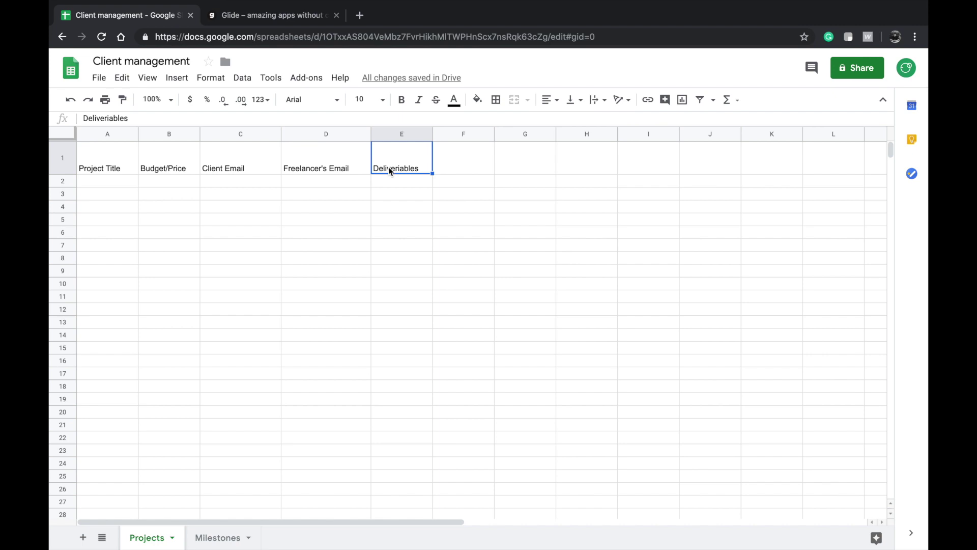
{"action": "left_click", "coordinate": [453, 169]}
{"action": "left_click", "coordinate": [397, 172]}
- Add a third sheet and name it 'Other'
{"action": "left_click", "coordinate": [83, 537]}
{"action": "left_click", "coordinate": [273, 537]}
{"action": "double_click", "coordinate": [211, 538]}
{"action": "type", "text": "oTHER"}
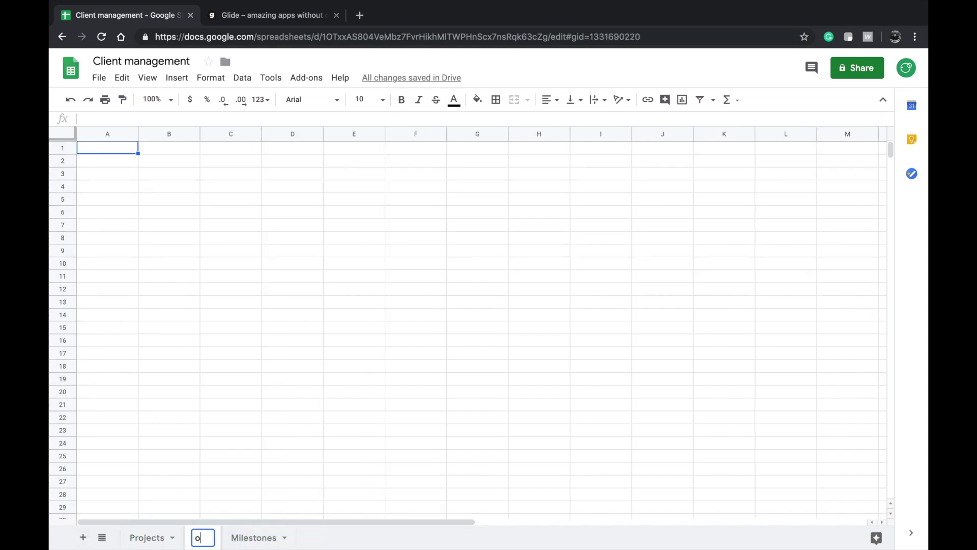
{"action": "key", "text": "super+a"}
{"action": "type", "text": "Other"}
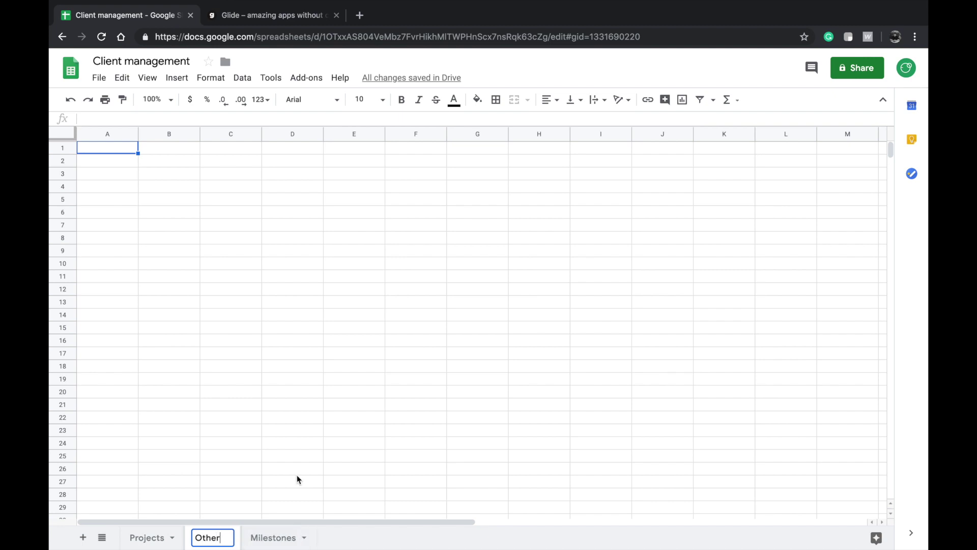
{"action": "left_click", "coordinate": [299, 430]}
- Move the Other sheet after Milestones and display its empty grid
{"action": "left_click", "coordinate": [140, 537]}
{"action": "left_click", "coordinate": [208, 537]}
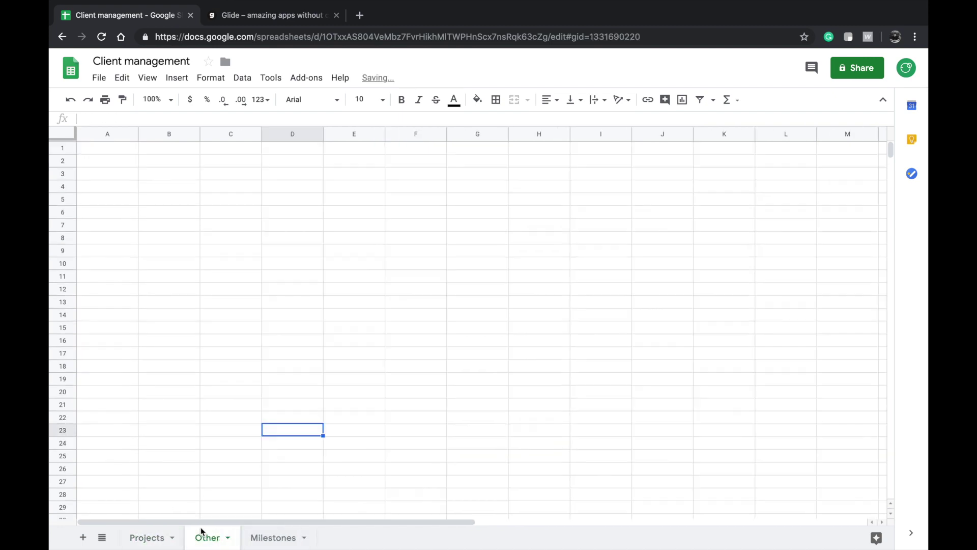
{"action": "left_click_drag", "start_coordinate": [215, 545], "coordinate": [286, 535]}
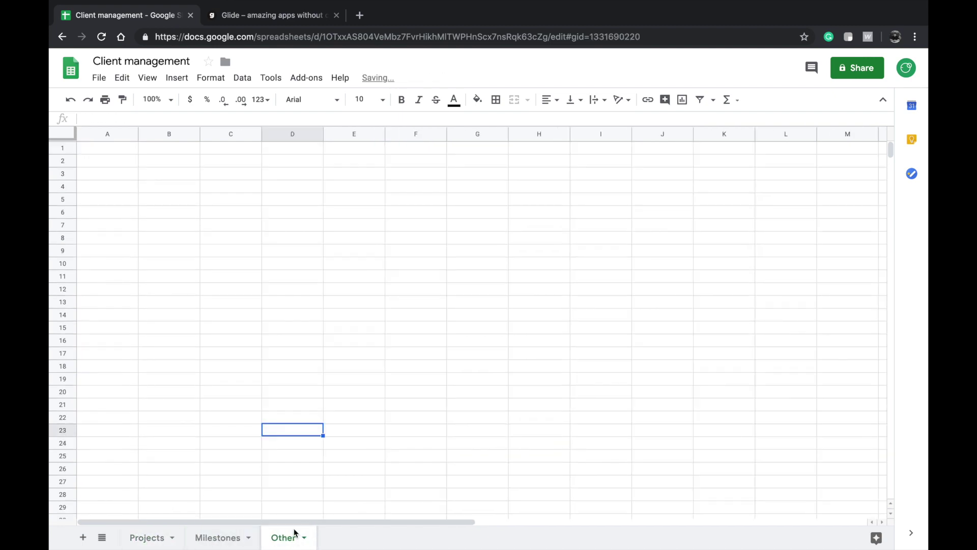
{"action": "left_click", "coordinate": [156, 537]}
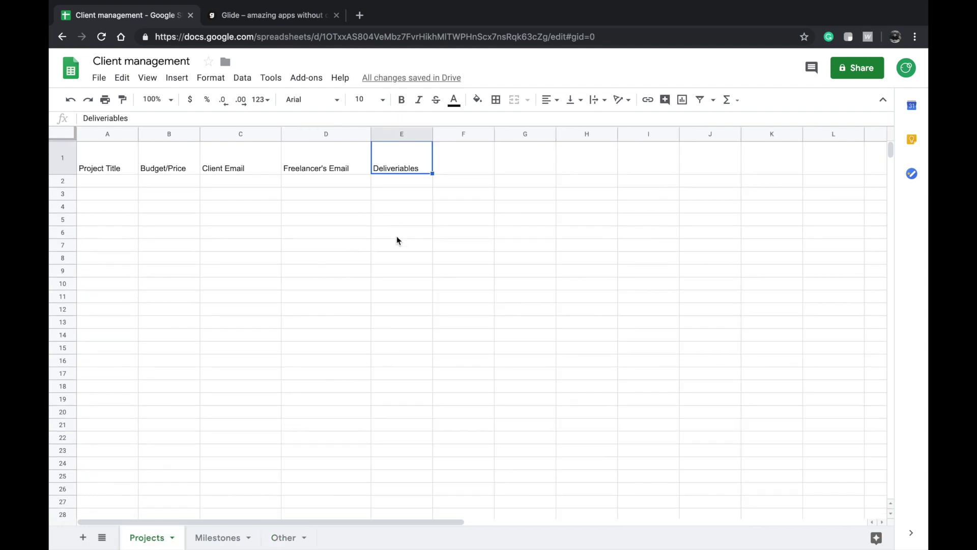
{"action": "left_click", "coordinate": [286, 537]}
{"action": "left_click", "coordinate": [108, 162]}
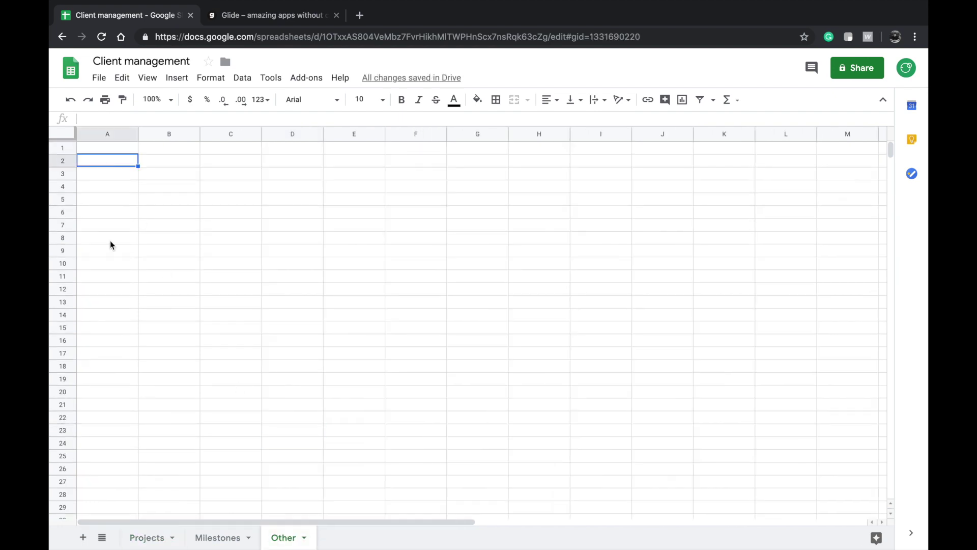
- On the Projects sheet, enter 'Milestones' in cell F1 next to the Deliveriables header
{"action": "left_click", "coordinate": [105, 307], "text": "shift"}
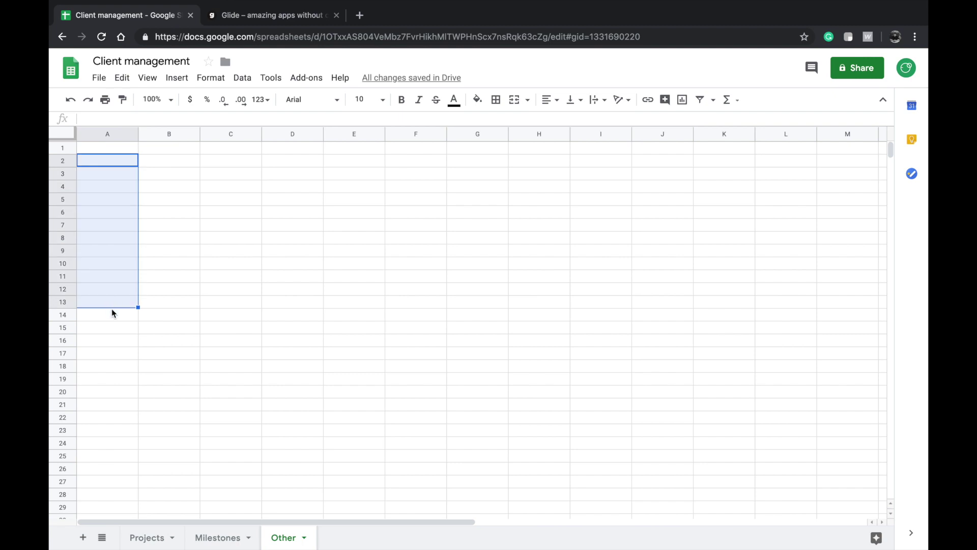
{"action": "left_click", "coordinate": [147, 538]}
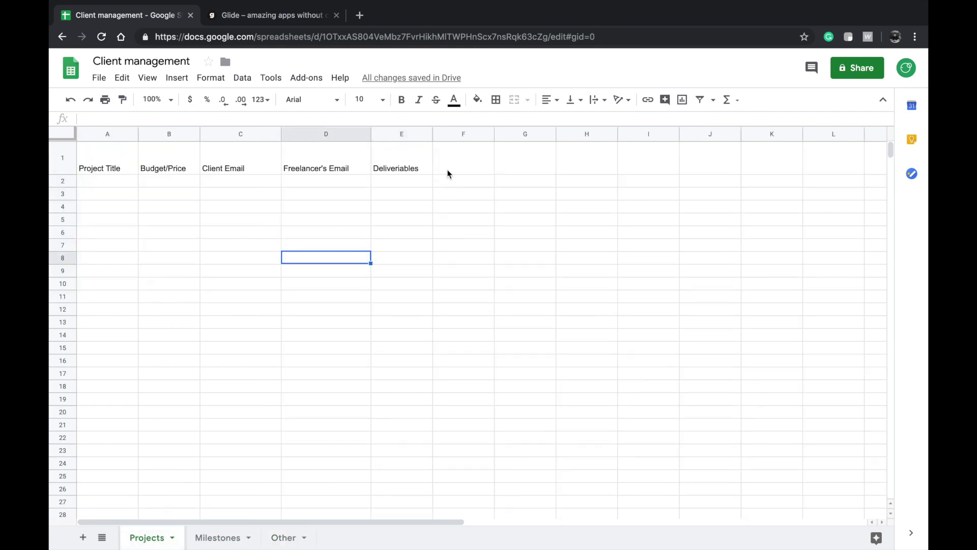
{"action": "left_click", "coordinate": [417, 171]}
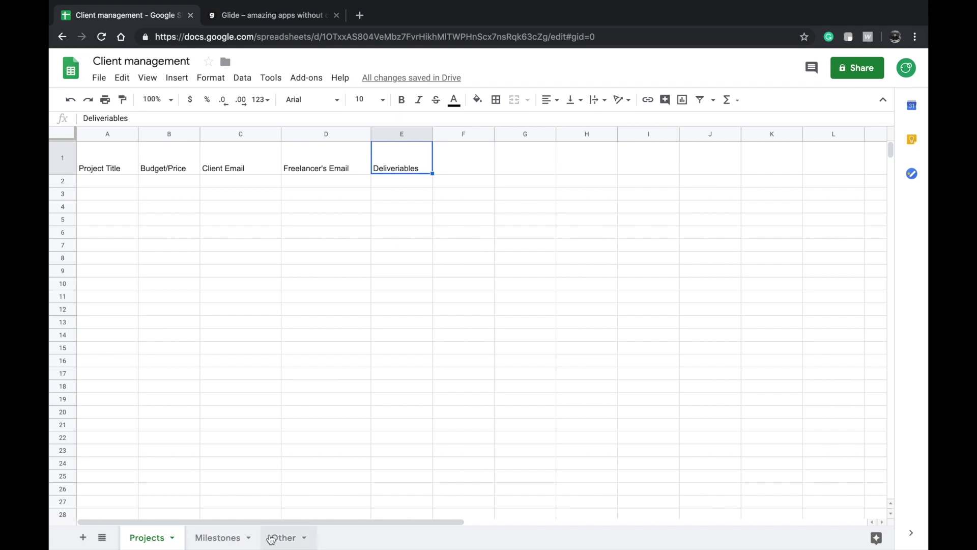
{"action": "double_click", "coordinate": [455, 171]}
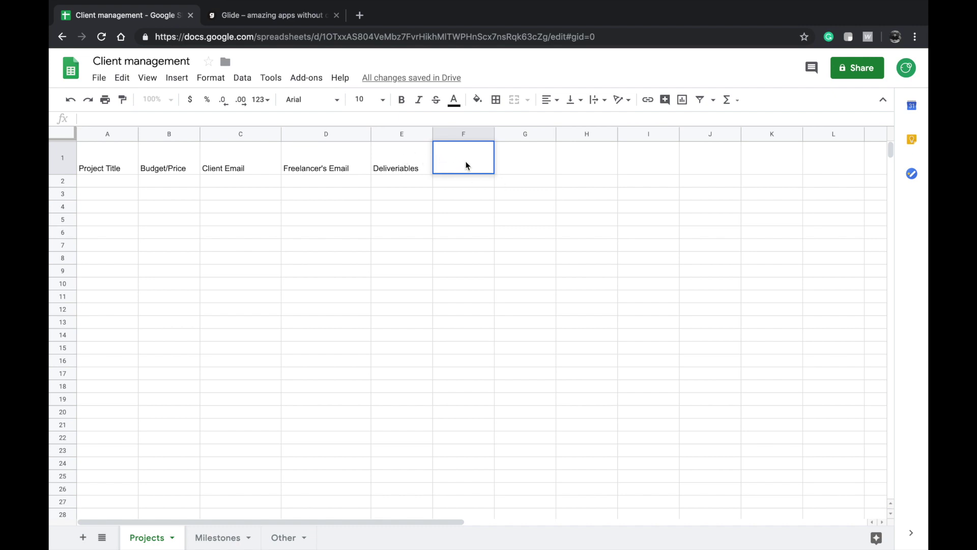
{"action": "type", "text": "Milestones"}
{"action": "left_click", "coordinate": [331, 314]}
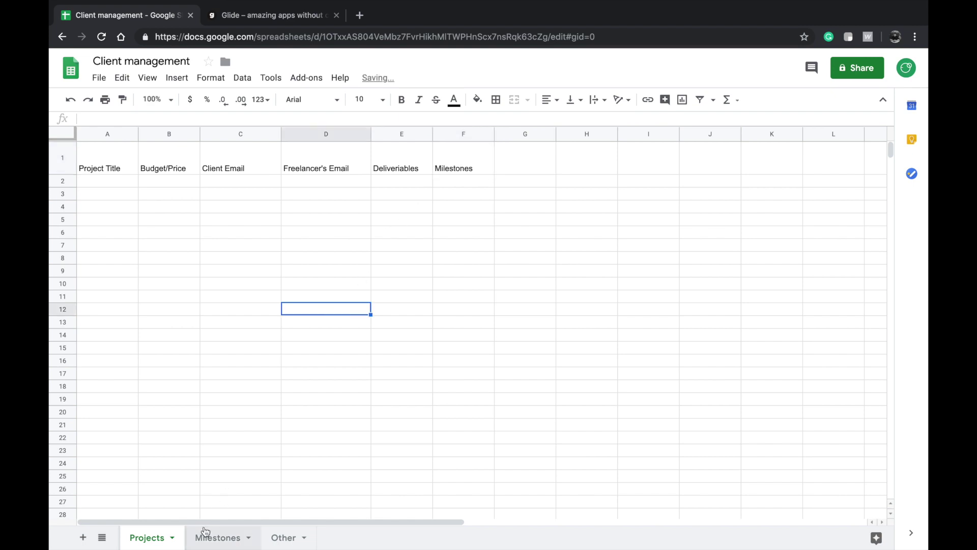
- On the Milestones sheet, enter Project Reference in A1 and Milestone Description in B1, widening both columns
{"action": "left_click", "coordinate": [213, 536]}
{"action": "left_click", "coordinate": [208, 354]}
{"action": "left_click", "coordinate": [108, 173]}
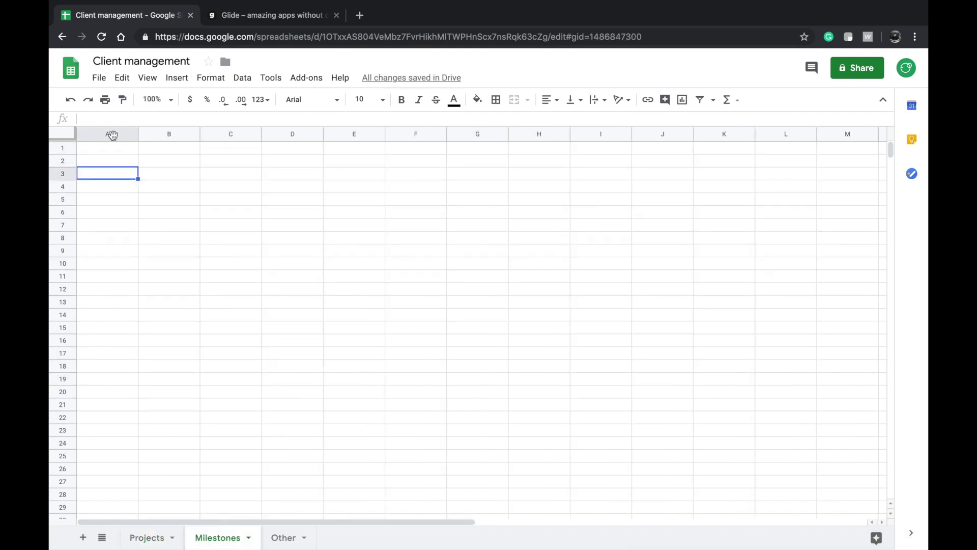
{"action": "double_click", "coordinate": [123, 152]}
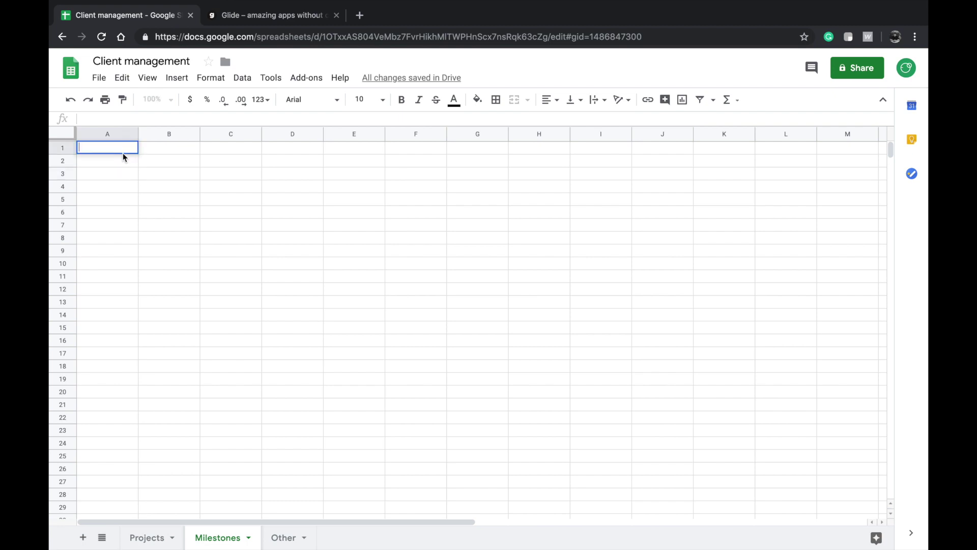
{"action": "type", "text": "Project Reference"}
{"action": "left_click", "coordinate": [168, 151]}
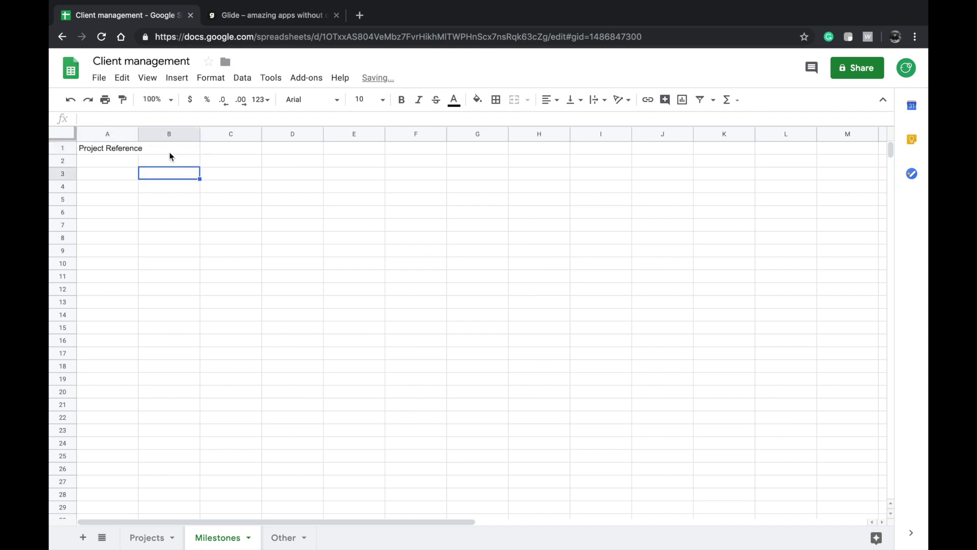
{"action": "type", "text": "Milestone Description"}
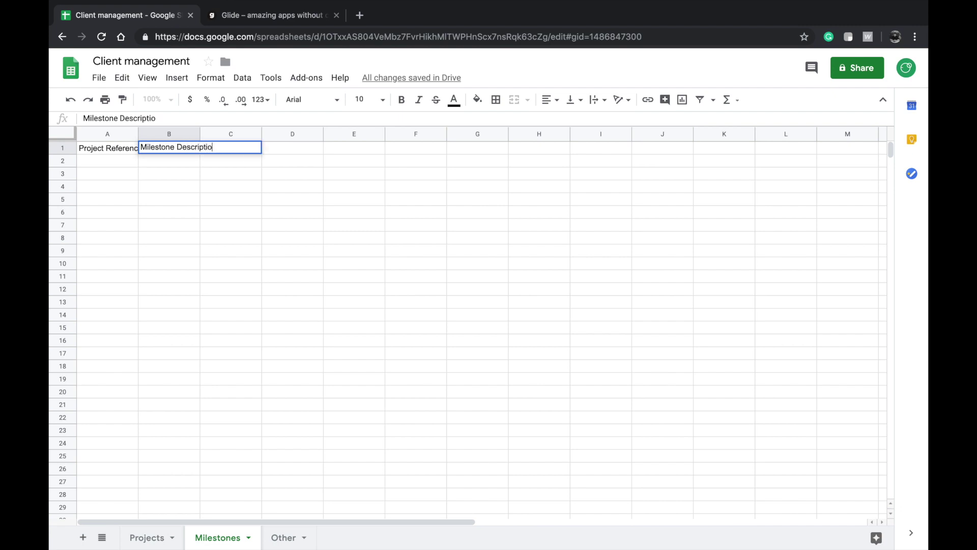
{"action": "left_click", "coordinate": [215, 174]}
{"action": "left_click_drag", "start_coordinate": [138, 136], "coordinate": [184, 138]}
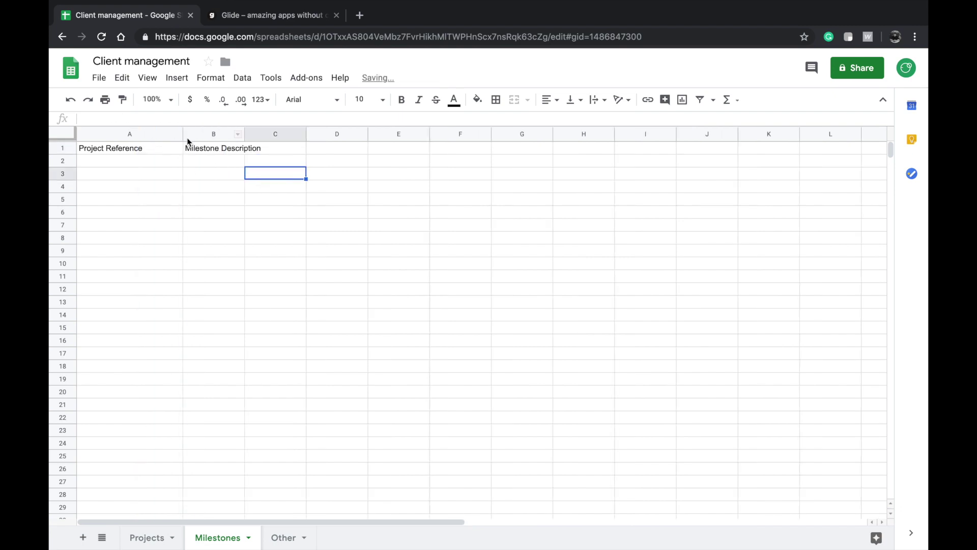
{"action": "left_click_drag", "start_coordinate": [246, 137], "coordinate": [300, 137]}
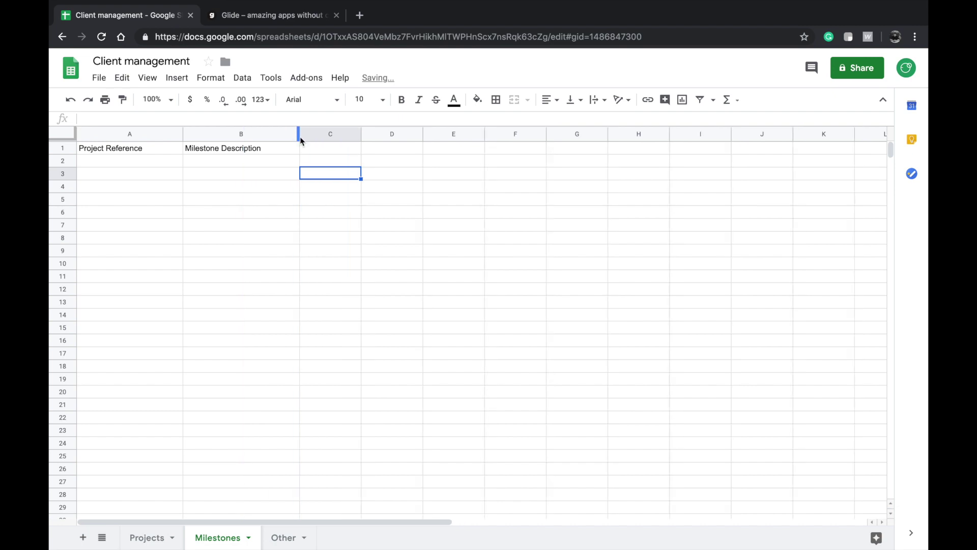
- Add the Preview image header in C1 and widen column C to fit it
{"action": "left_click", "coordinate": [334, 148]}
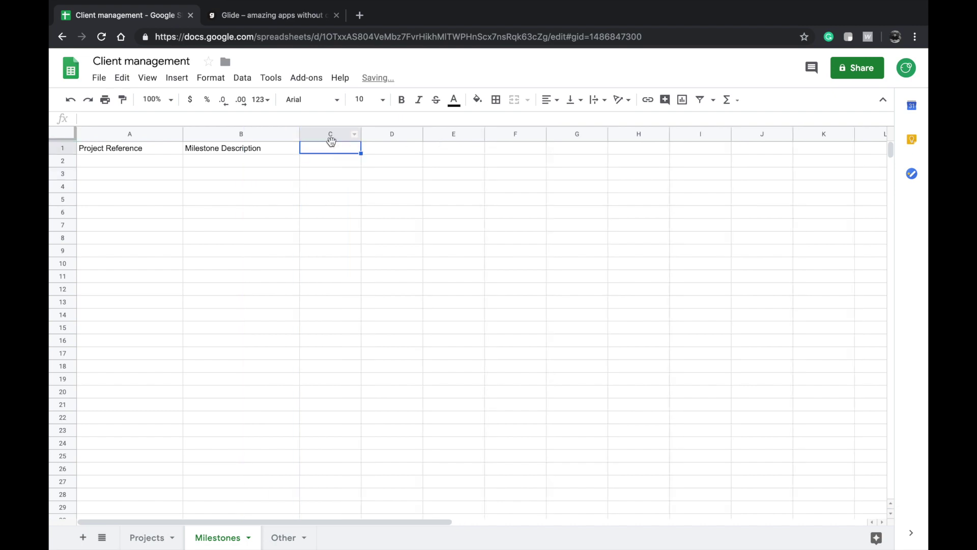
{"action": "type", "text": "Preview image"}
{"action": "left_click", "coordinate": [377, 173]}
{"action": "left_click_drag", "start_coordinate": [361, 135], "coordinate": [389, 135]}
{"action": "left_click", "coordinate": [327, 180]}
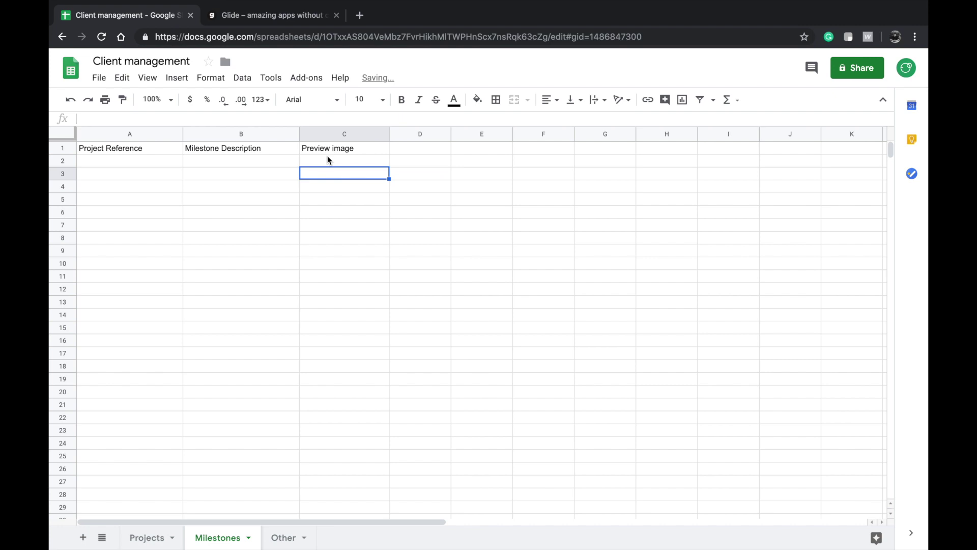
{"action": "left_click", "coordinate": [330, 150]}
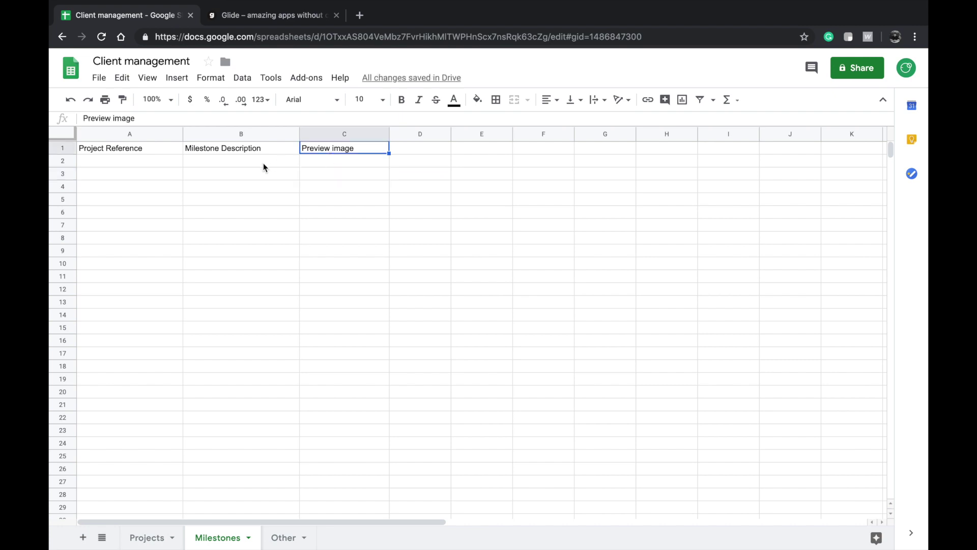
{"action": "left_click", "coordinate": [137, 150]}
- Add Video URL in D1 and Download URL in E1, then select all five headers
{"action": "left_click", "coordinate": [412, 145]}
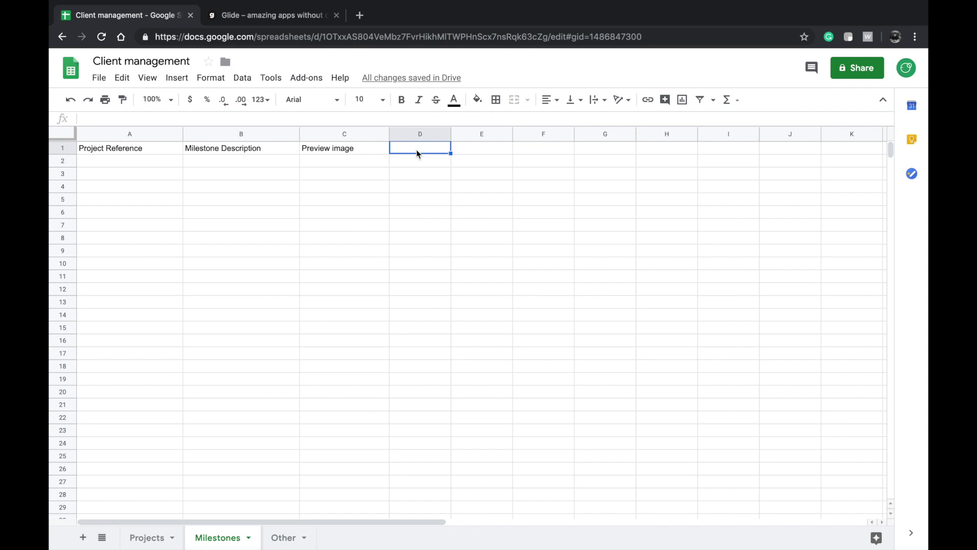
{"action": "type", "text": "Video URL"}
{"action": "left_click", "coordinate": [490, 148]}
{"action": "type", "text": "Download URL"}
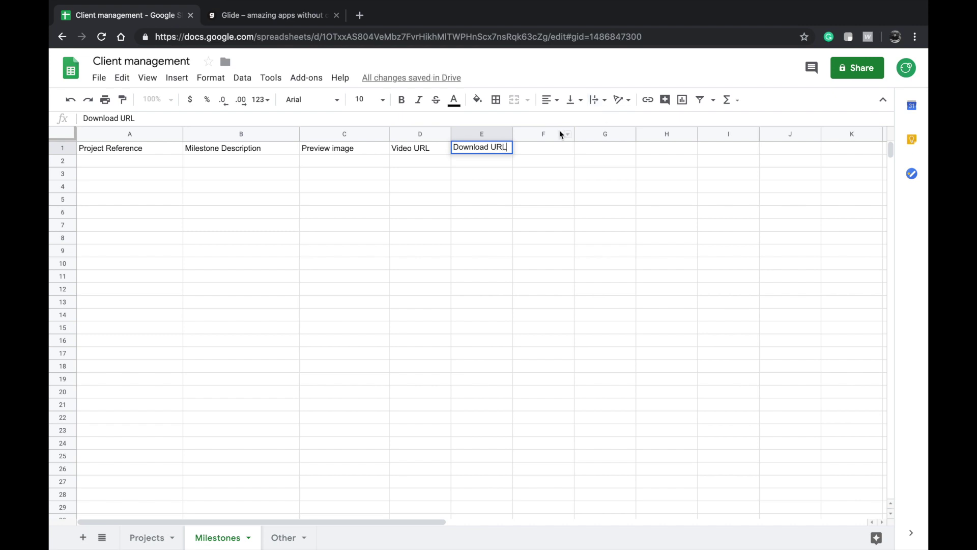
{"action": "left_click", "coordinate": [522, 173]}
{"action": "left_click", "coordinate": [479, 158]}
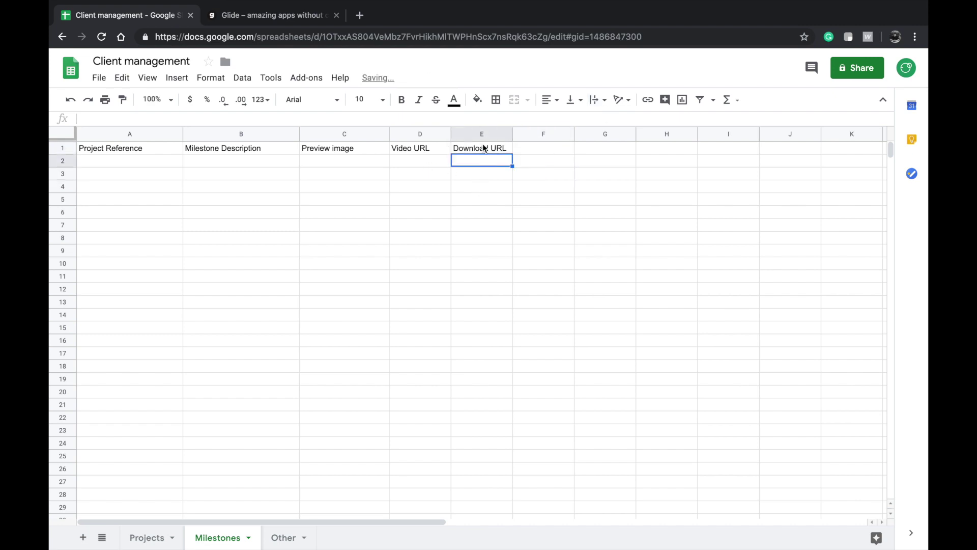
{"action": "left_click", "coordinate": [484, 149]}
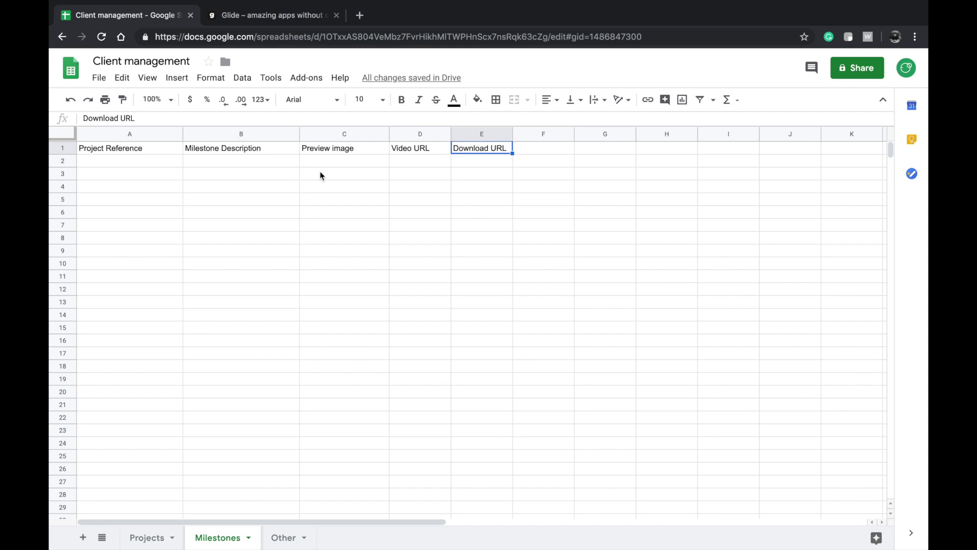
{"action": "left_click", "coordinate": [130, 152], "text": "shift"}
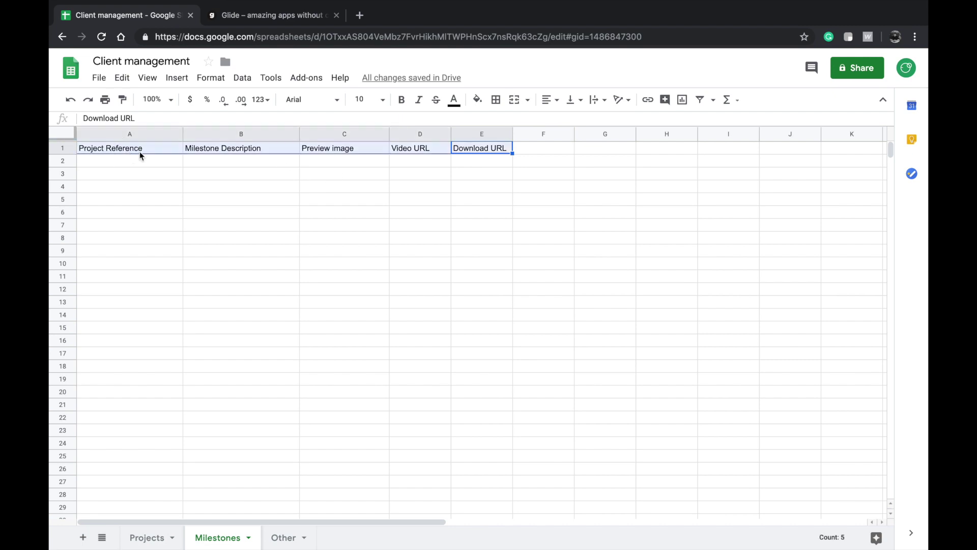
- Bold row 1 on the Milestones sheet, then select and bold row 1 on the Projects sheet
{"action": "key", "text": "ctrl+b"}
{"action": "left_click", "coordinate": [349, 228]}
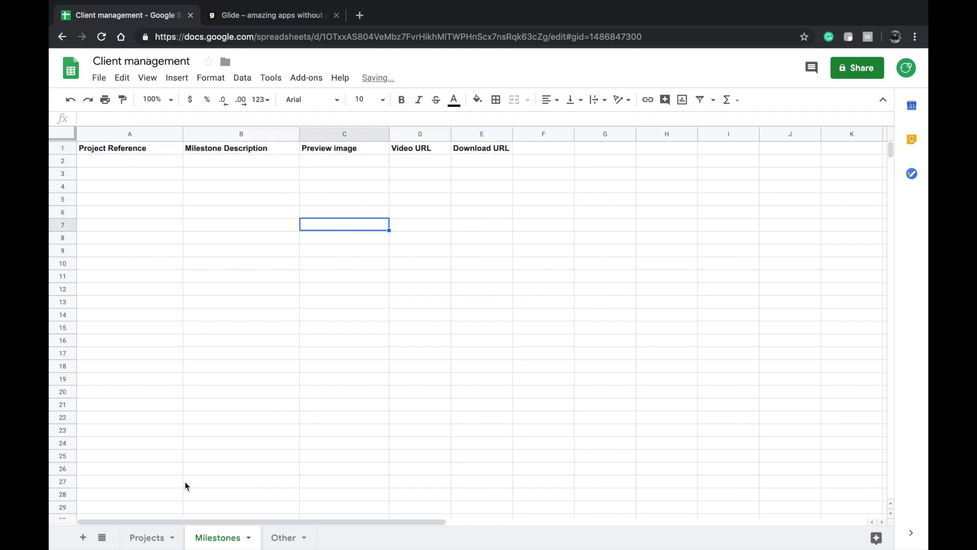
{"action": "left_click", "coordinate": [150, 539]}
{"action": "left_click", "coordinate": [120, 166]}
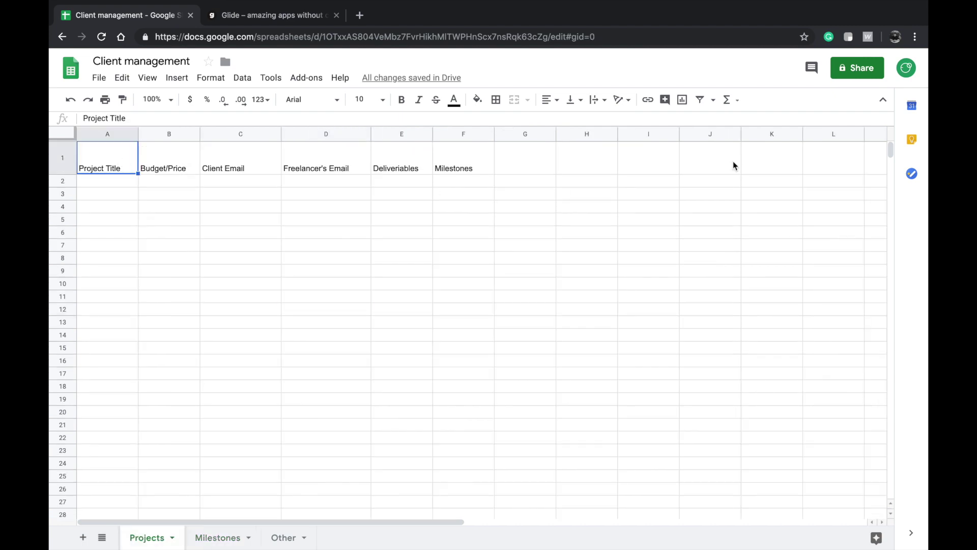
{"action": "key", "text": "shift+space"}
{"action": "key", "text": "ctrl+b"}
{"action": "left_click", "coordinate": [752, 222]}
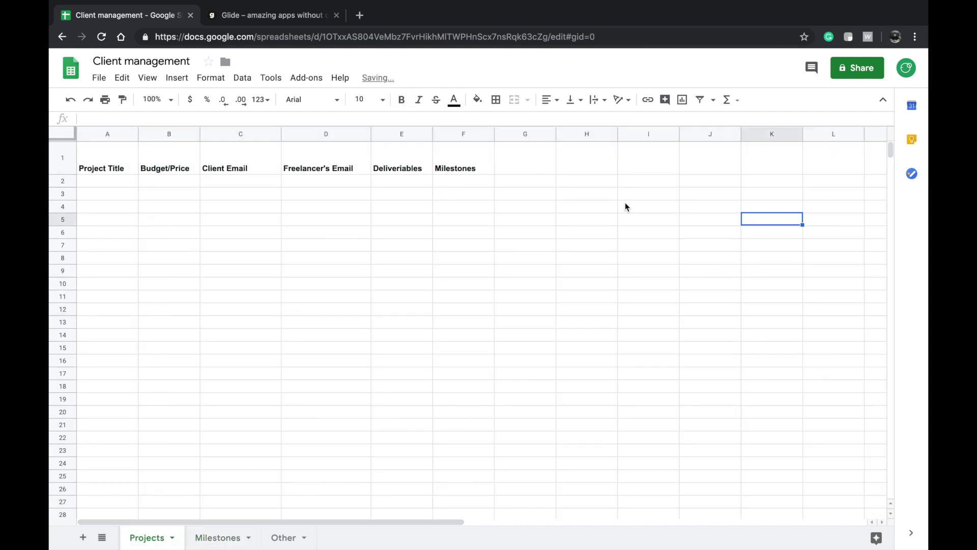
- Check the bold Project Reference header on Milestones, then return to the Projects sheet
{"action": "left_click", "coordinate": [279, 539]}
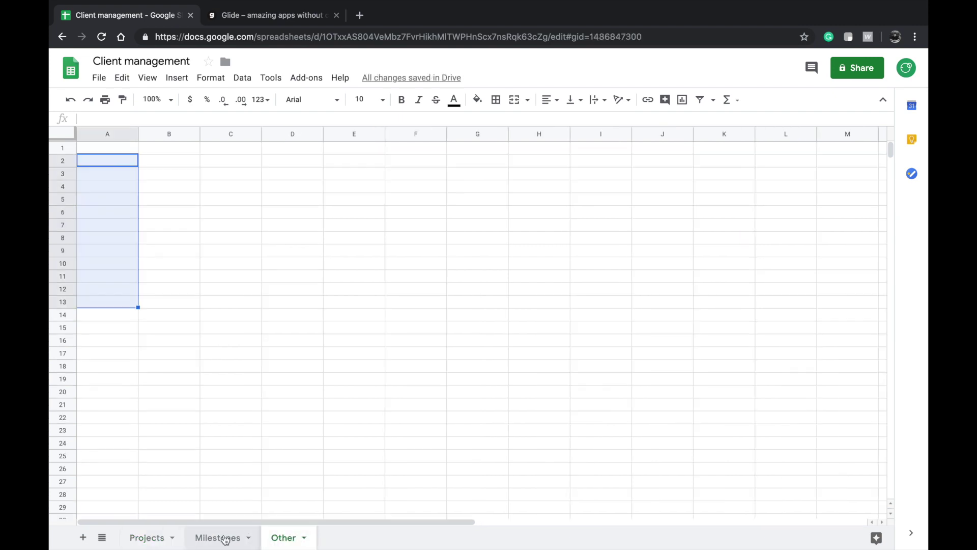
{"action": "left_click", "coordinate": [220, 538]}
{"action": "left_click", "coordinate": [125, 151]}
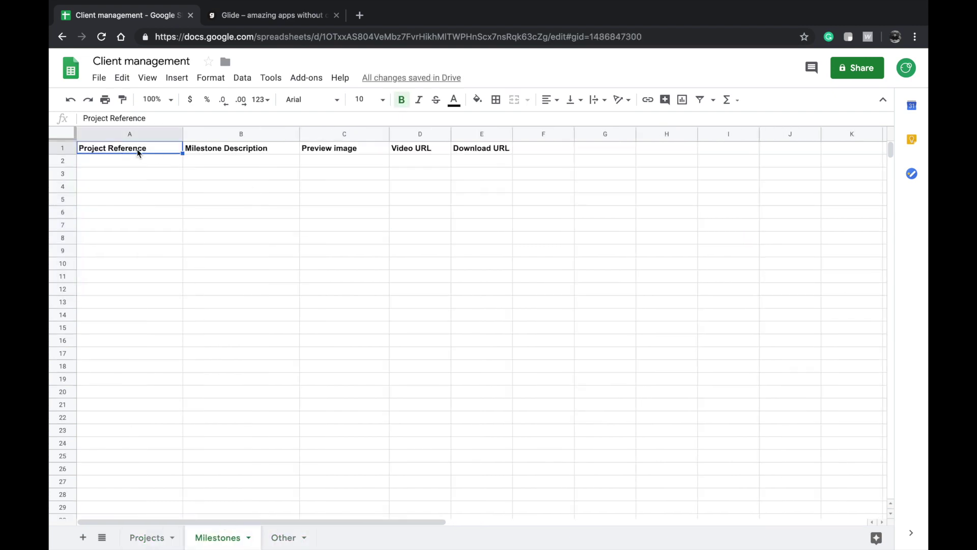
{"action": "left_click", "coordinate": [263, 161]}
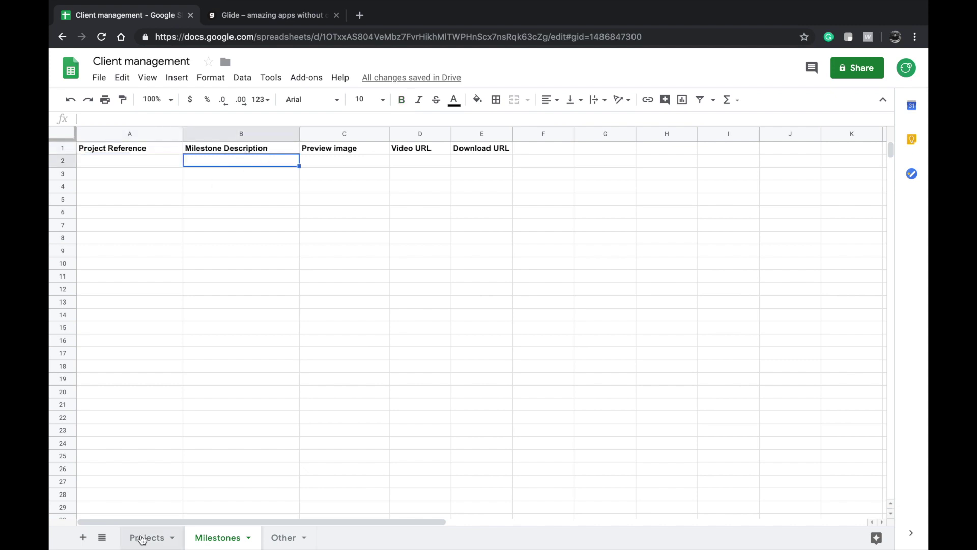
{"action": "left_click", "coordinate": [147, 538]}
- Edit the Projects F1 header to start with 'Milestones=Milestones'
{"action": "left_click", "coordinate": [463, 164]}
{"action": "double_click", "coordinate": [464, 164]}
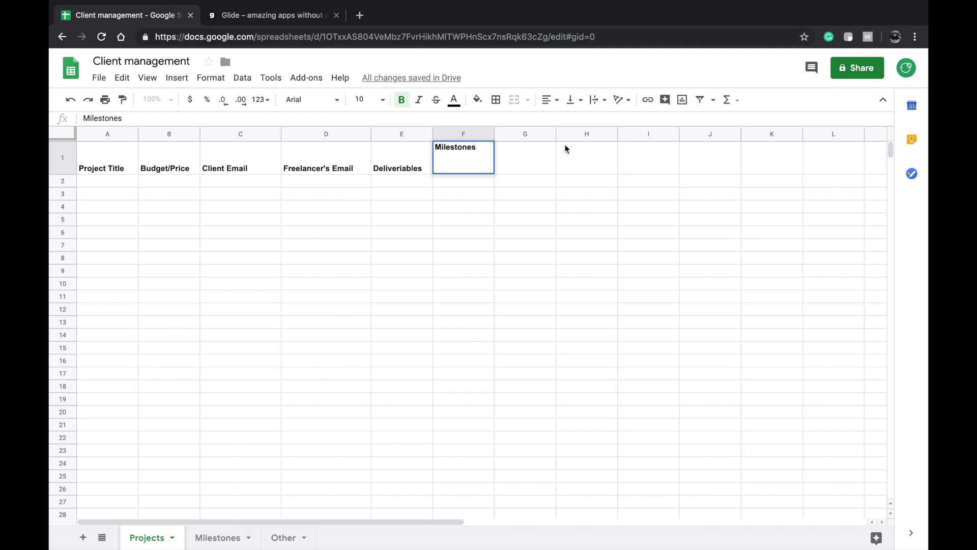
{"action": "type", "text": "=Milestones"}
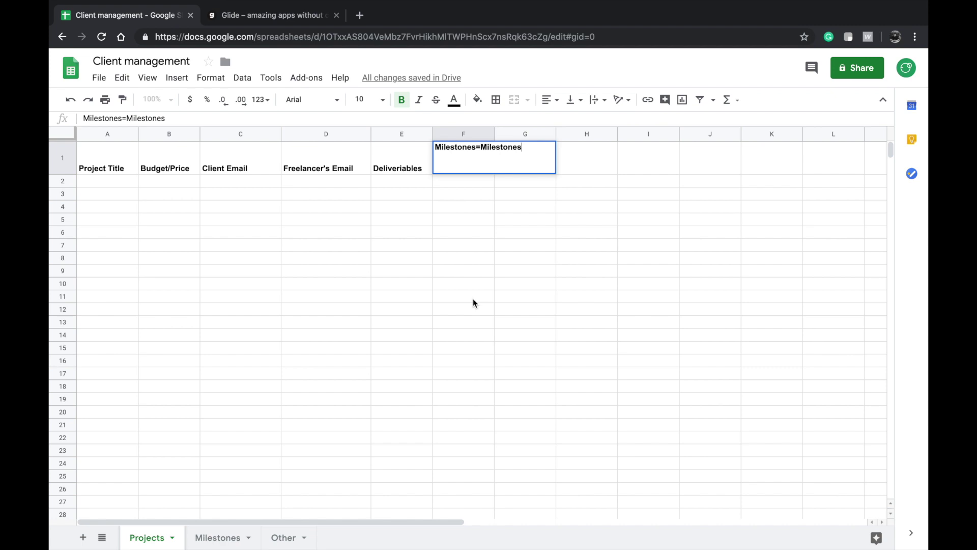
{"action": "double_click", "coordinate": [450, 149]}
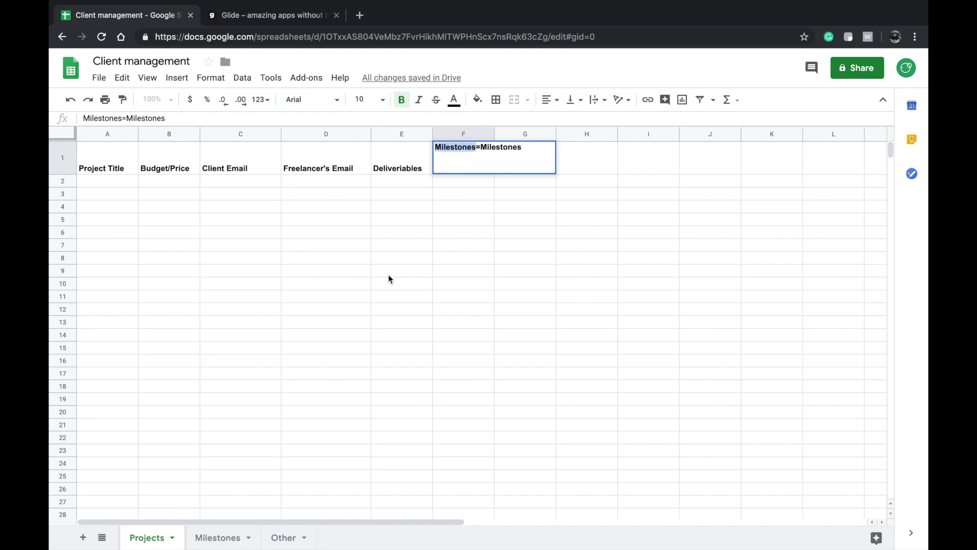
{"action": "double_click", "coordinate": [504, 147]}
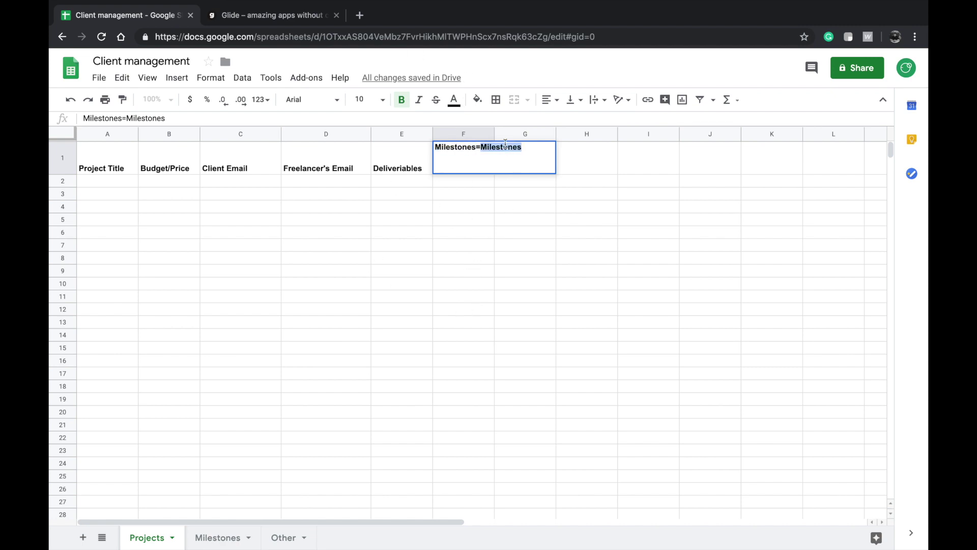
{"action": "key", "text": "Right"}
- Copy the Project Reference column name from the Milestones sheet and paste it into F1
{"action": "left_click", "coordinate": [217, 539]}
{"action": "left_click", "coordinate": [148, 159]}
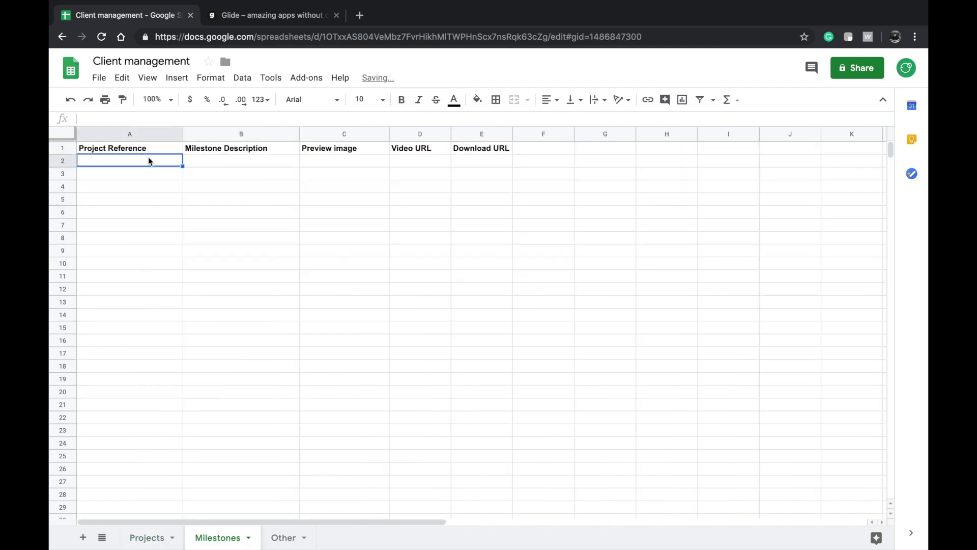
{"action": "key", "text": "Up"}
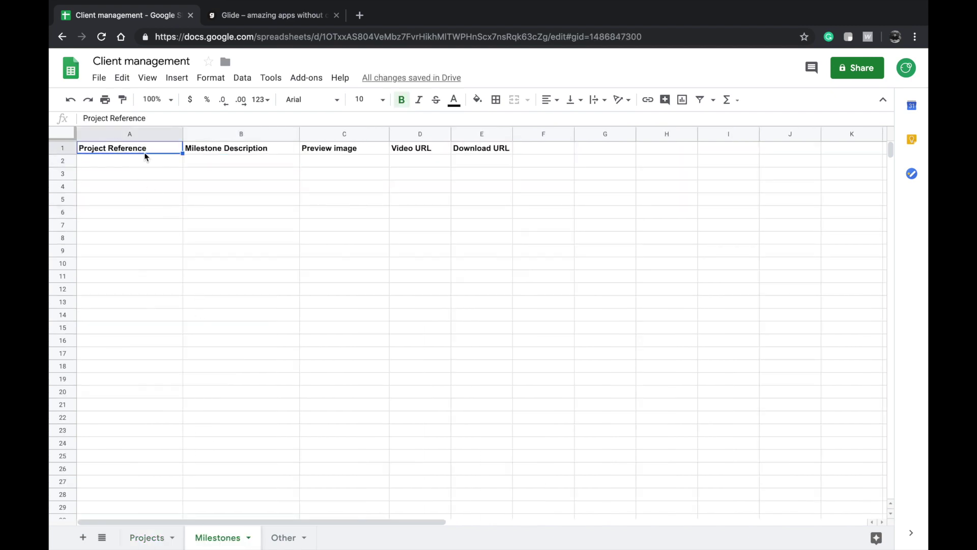
{"action": "double_click", "coordinate": [147, 153]}
{"action": "key", "text": "ctrl+a"}
{"action": "key", "text": "ctrl+c"}
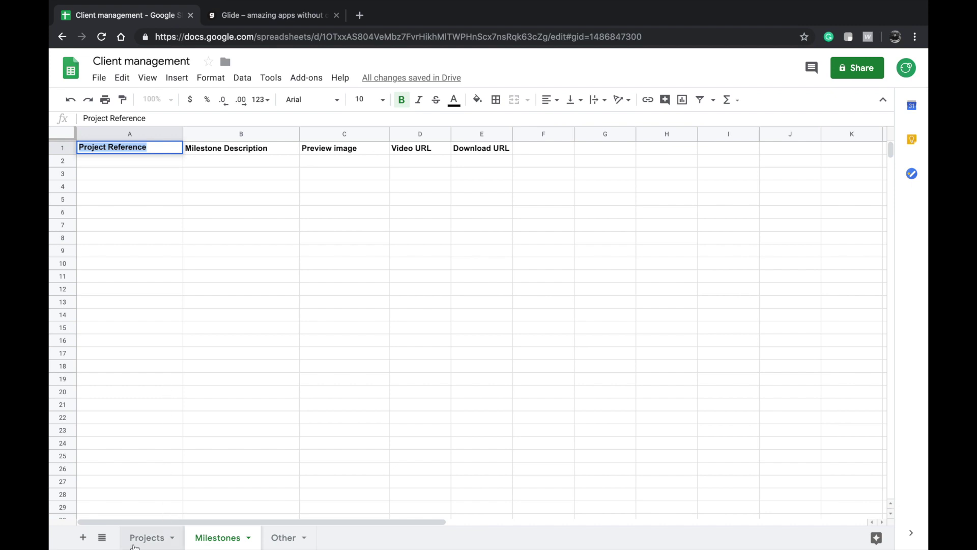
{"action": "left_click", "coordinate": [148, 538]}
{"action": "double_click", "coordinate": [461, 167]}
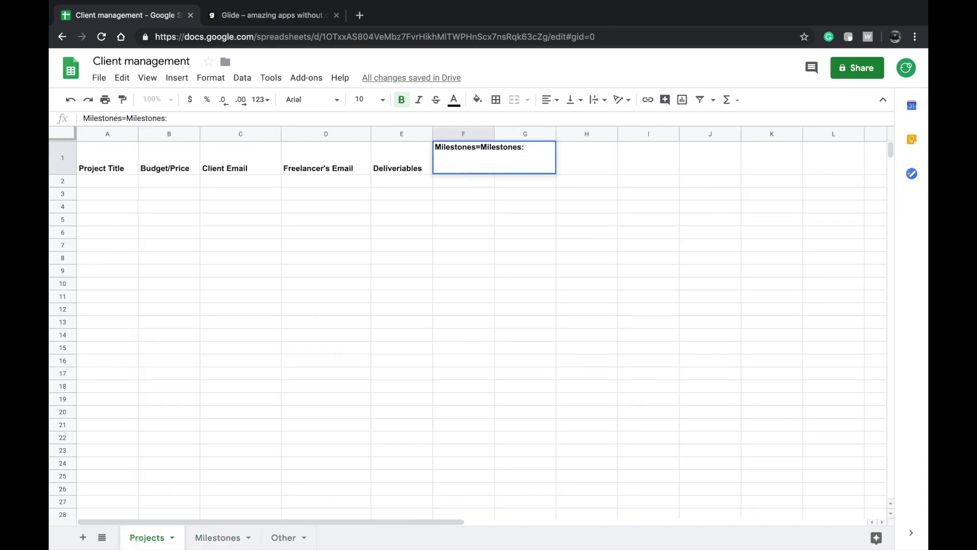
{"action": "key", "text": "ctrl+v"}
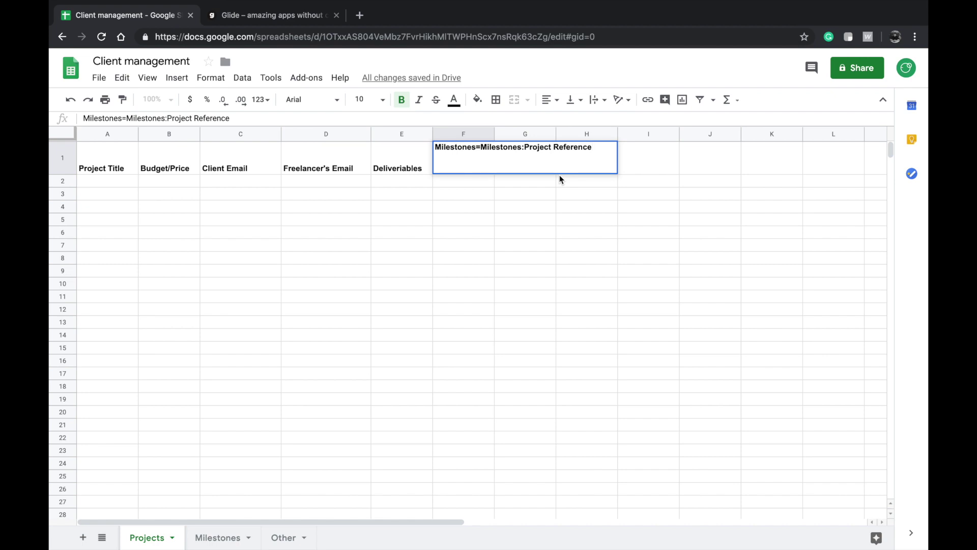
- Finish the F1 header with ':Multiple' and widen column F to show it
{"action": "type", "text": ":Multiple"}
{"action": "left_click", "coordinate": [554, 208]}
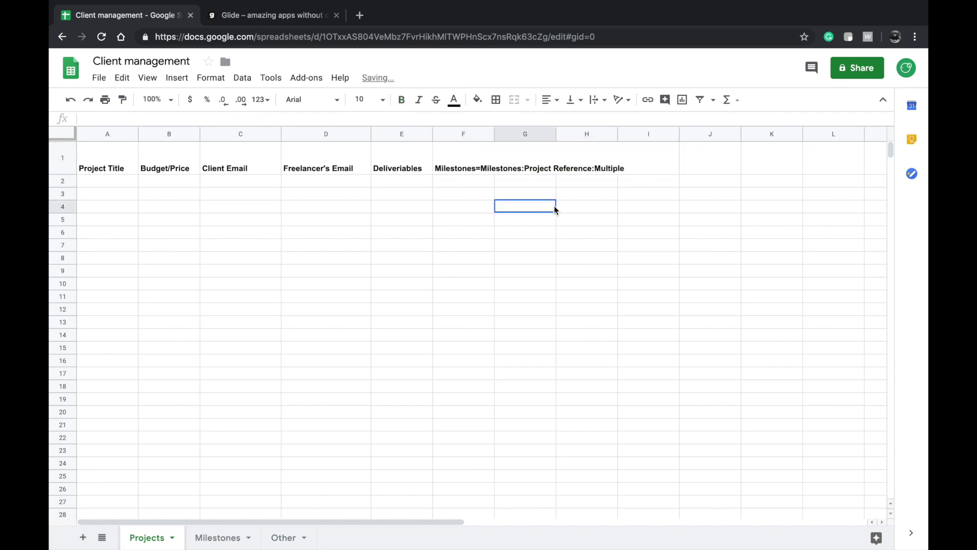
{"action": "left_click", "coordinate": [462, 168]}
{"action": "left_click_drag", "start_coordinate": [494, 134], "coordinate": [631, 136]}
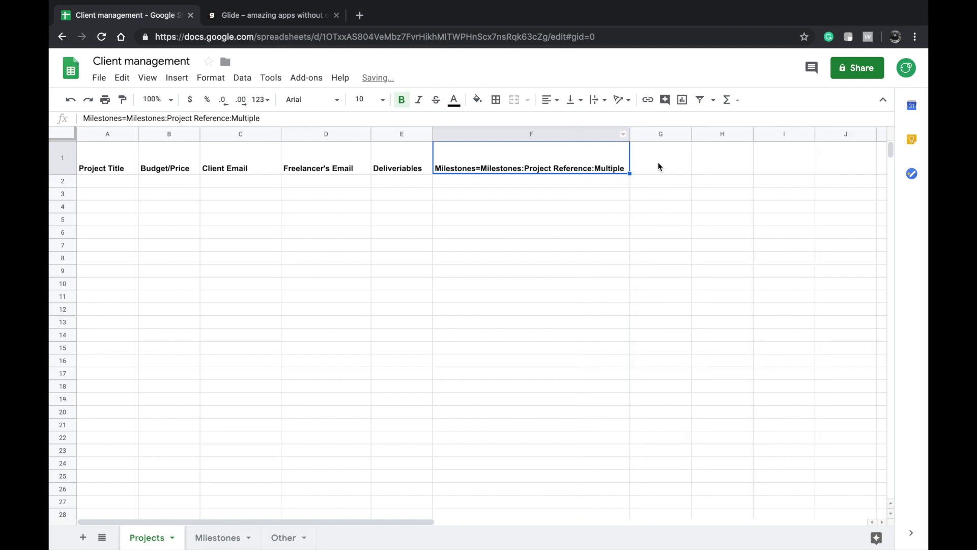
- Add the Preview image/Icon header in G1 and widen column G to fit it
{"action": "left_click", "coordinate": [661, 160]}
{"action": "type", "text": "Pr"}
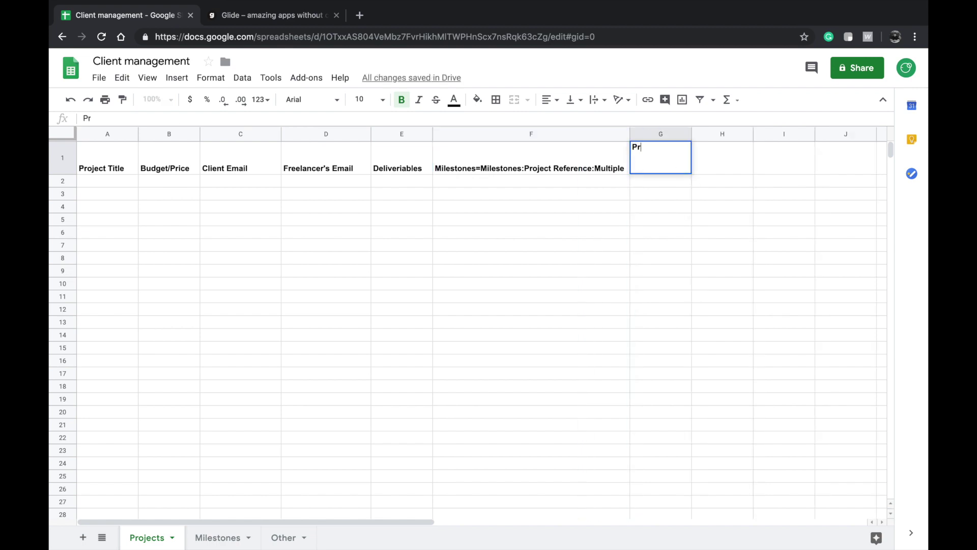
{"action": "type", "text": "eview image/Icon"}
{"action": "left_click", "coordinate": [751, 234]}
{"action": "left_click", "coordinate": [724, 169]}
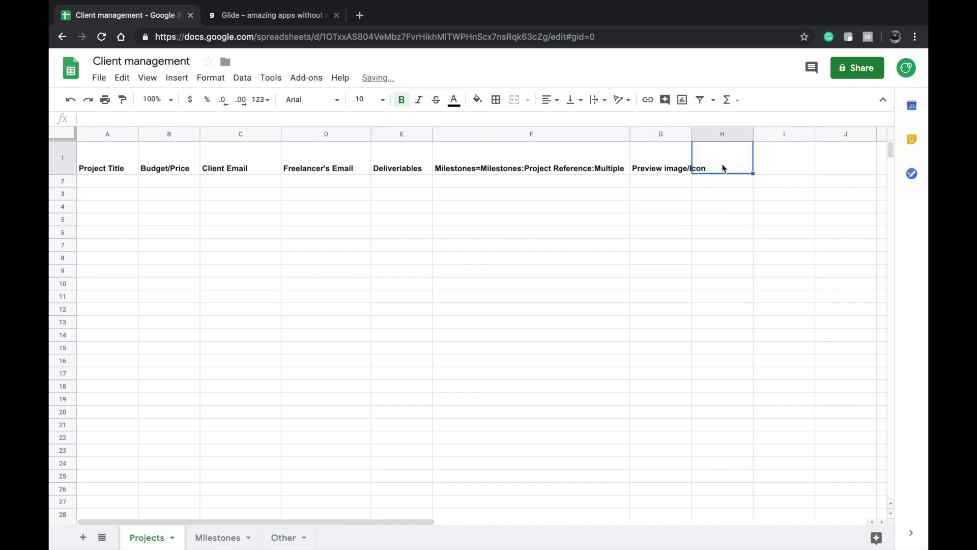
{"action": "left_click", "coordinate": [689, 133]}
{"action": "left_click_drag", "start_coordinate": [691, 131], "coordinate": [737, 134]}
- Add the Balance payment header in H1 and widen column H
{"action": "left_click", "coordinate": [768, 162]}
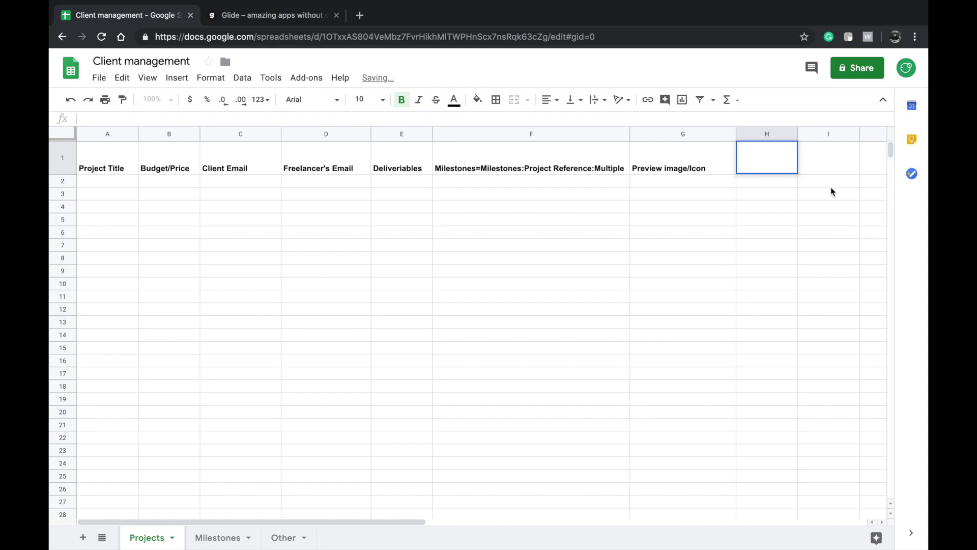
{"action": "double_click", "coordinate": [741, 147]}
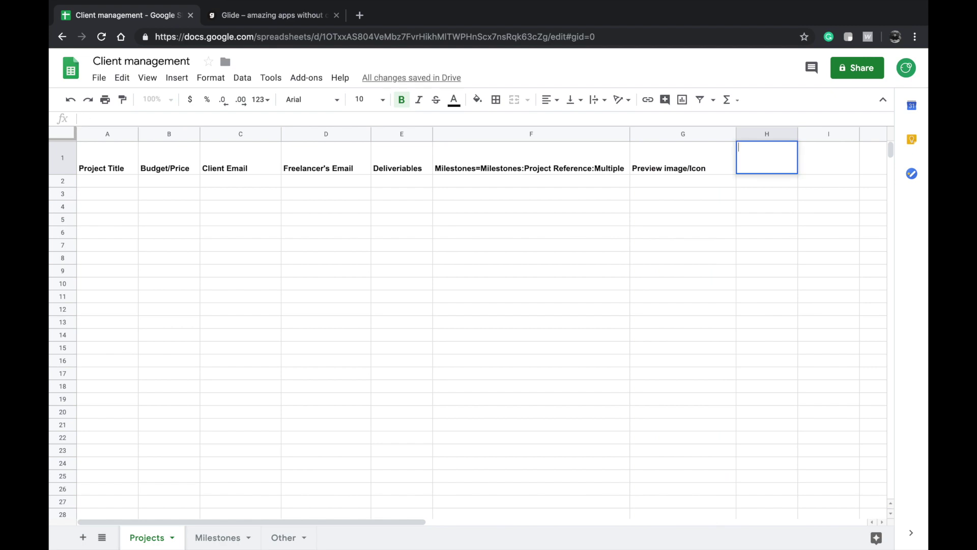
{"action": "type", "text": "Balance payment"}
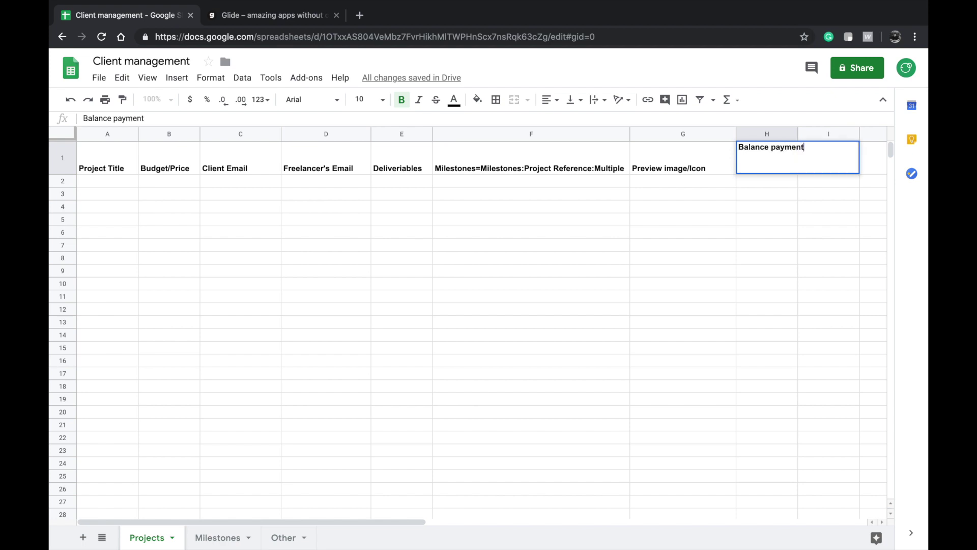
{"action": "left_click", "coordinate": [790, 221]}
{"action": "left_click_drag", "start_coordinate": [799, 134], "coordinate": [819, 134]}
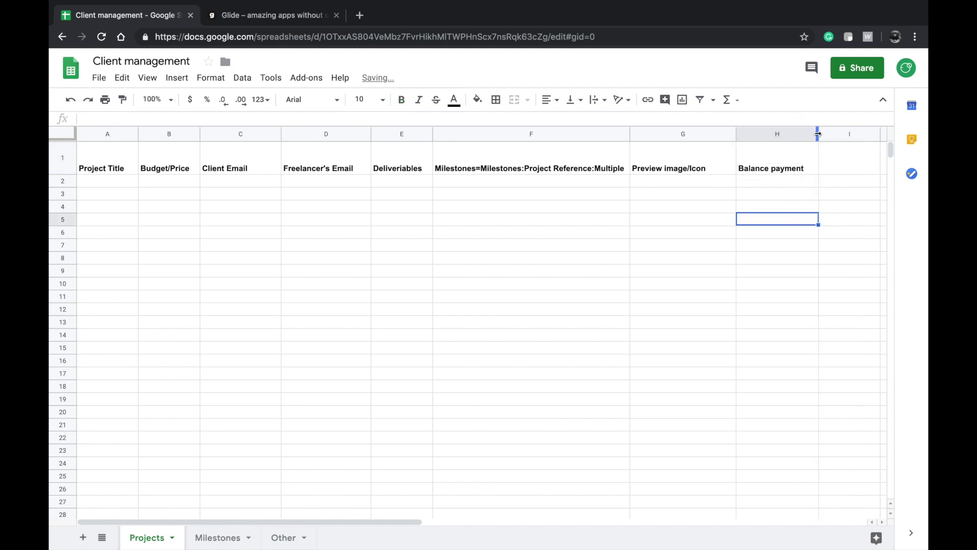
- Add the People involved header in I1 and widen column I slightly
{"action": "left_click", "coordinate": [824, 164]}
{"action": "scroll", "coordinate": [803, 186], "scroll_direction": "right", "scroll_amount": 1}
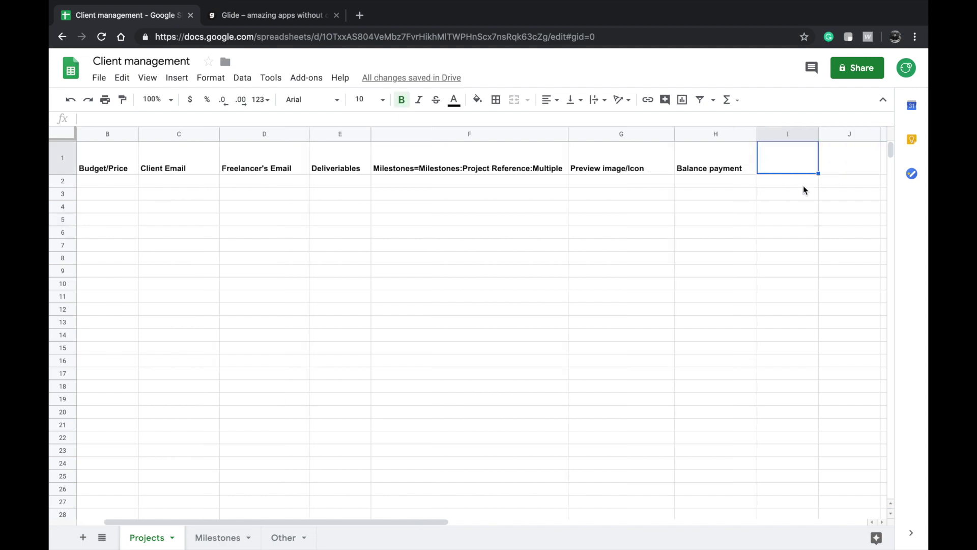
{"action": "type", "text": "Peop"}
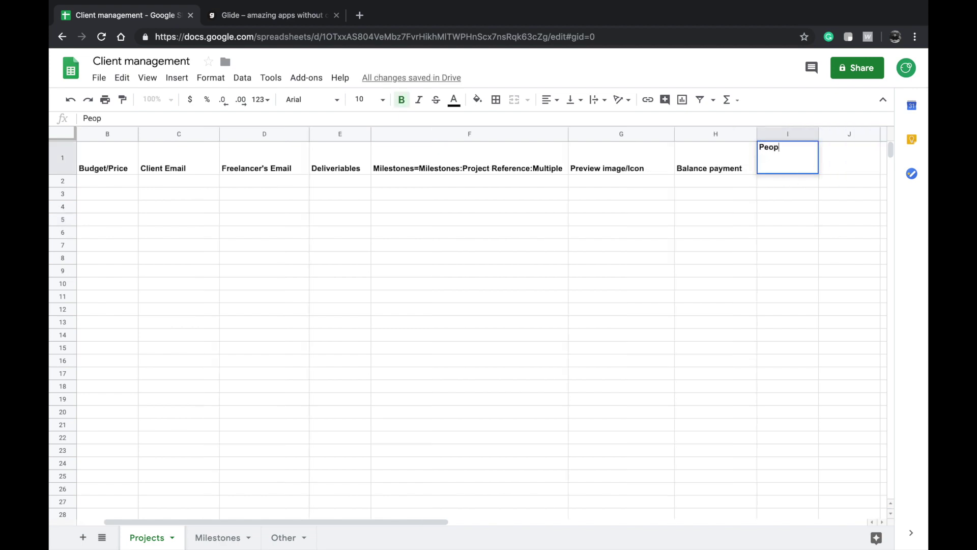
{"action": "type", "text": "le involved"}
{"action": "left_click", "coordinate": [805, 205]}
{"action": "right_click", "coordinate": [814, 134]}
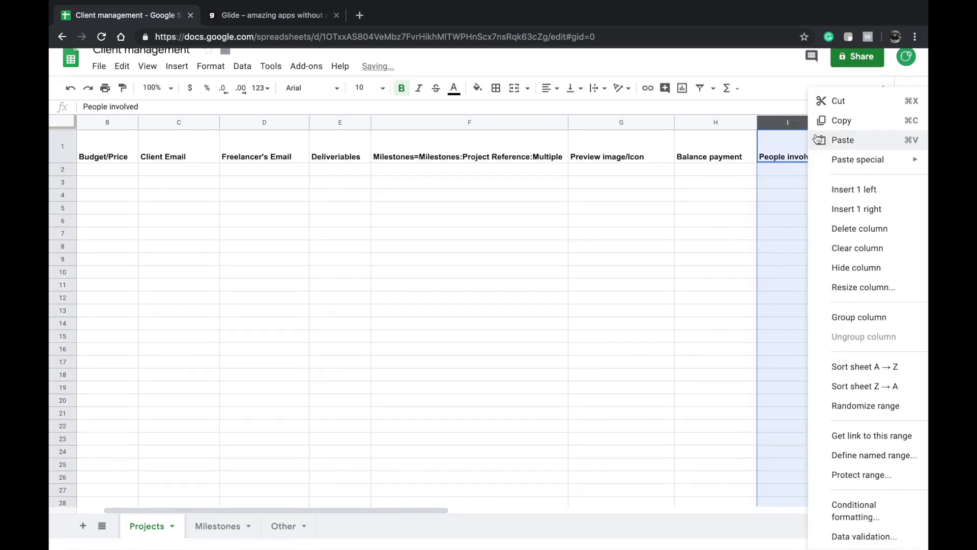
{"action": "left_click", "coordinate": [742, 207]}
{"action": "left_click_drag", "start_coordinate": [818, 131], "coordinate": [828, 132]}
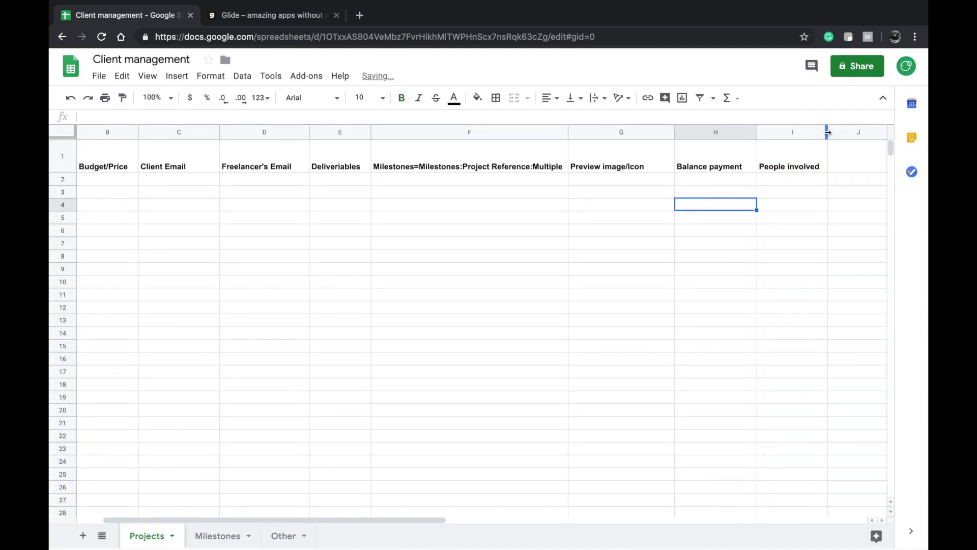
{"action": "left_click", "coordinate": [796, 191]}
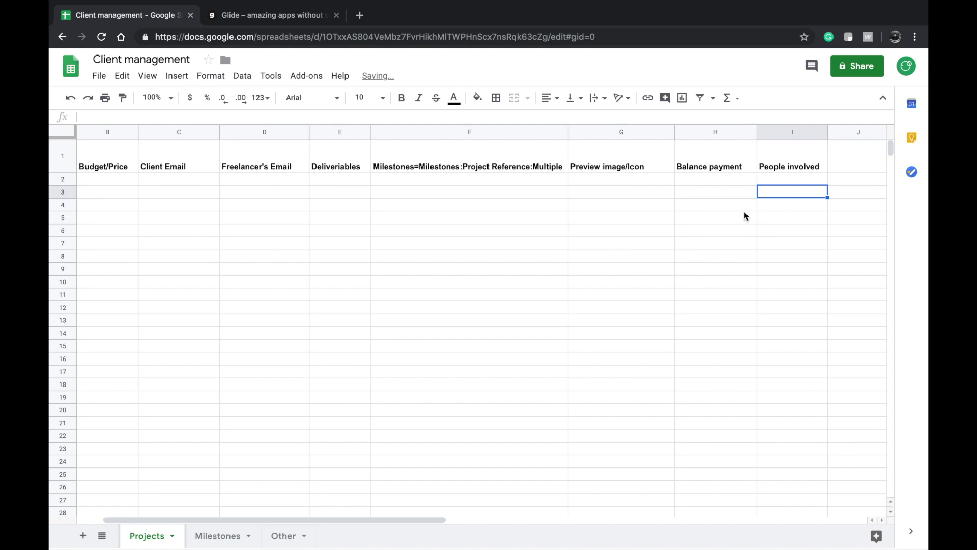
{"action": "left_click", "coordinate": [780, 167]}
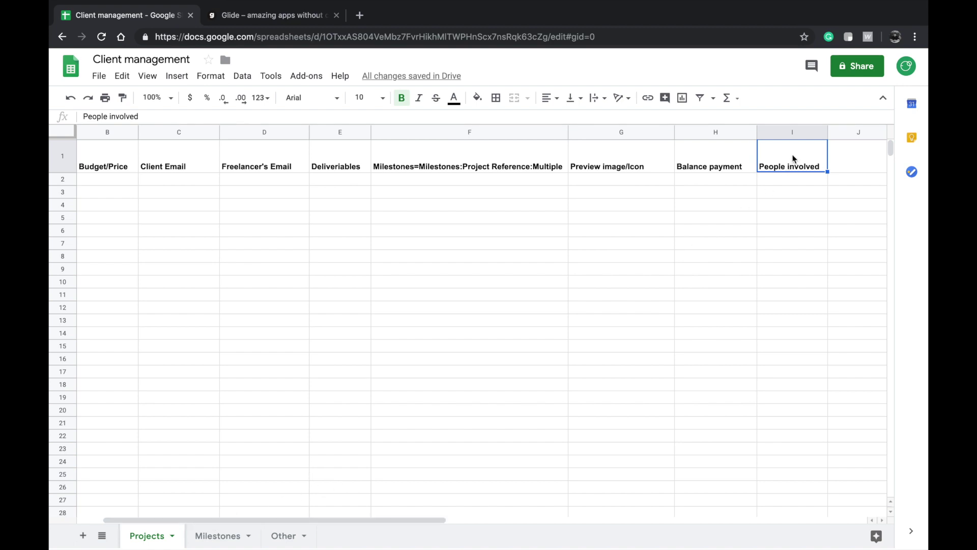
- Make row 1 taller on the Milestones sheet
{"action": "left_click", "coordinate": [229, 534]}
{"action": "left_click", "coordinate": [336, 319]}
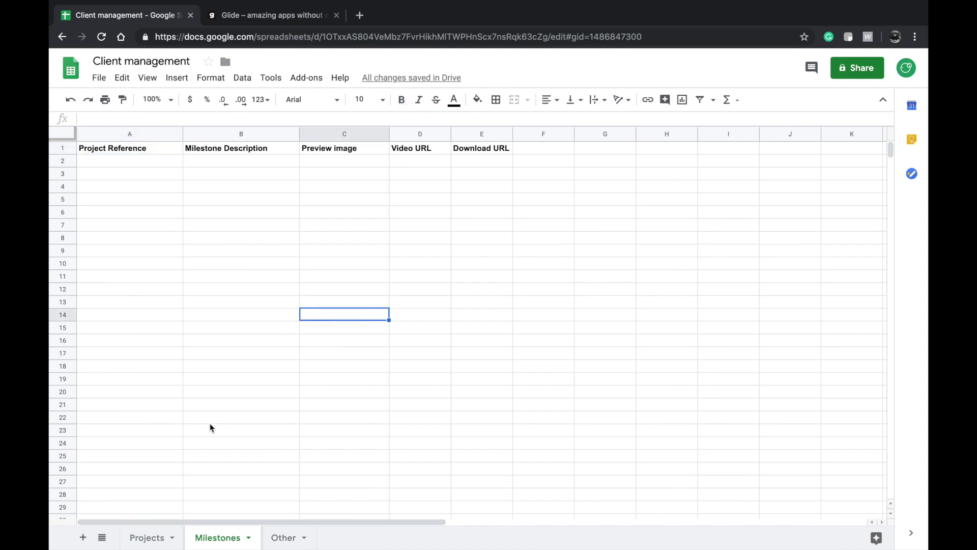
{"action": "left_click_drag", "start_coordinate": [58, 153], "coordinate": [58, 166]}
{"action": "left_click", "coordinate": [157, 215]}
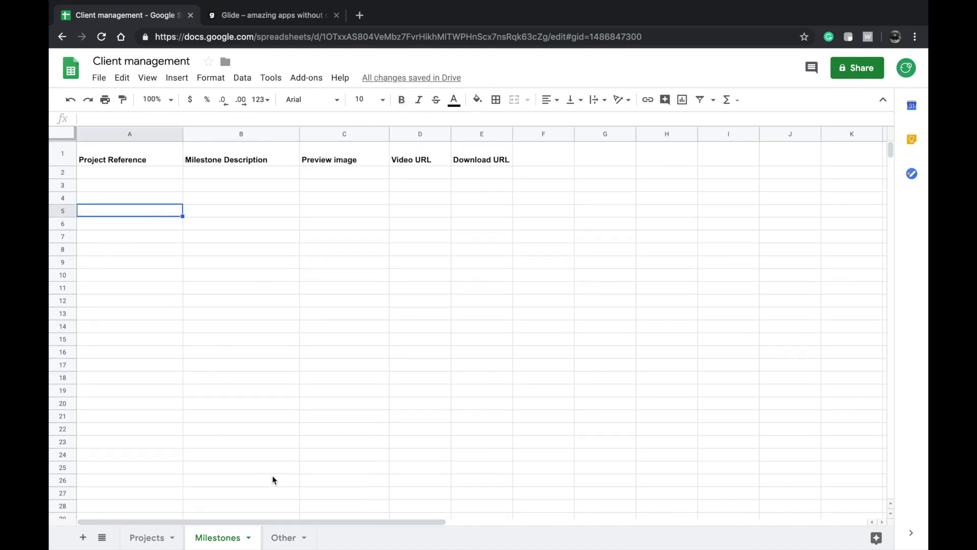
- Move between the Projects and Milestones sheets, ending on the empty Other sheet
{"action": "left_click", "coordinate": [142, 538]}
{"action": "left_click", "coordinate": [217, 538]}
{"action": "left_click", "coordinate": [147, 537]}
{"action": "left_click", "coordinate": [279, 537]}
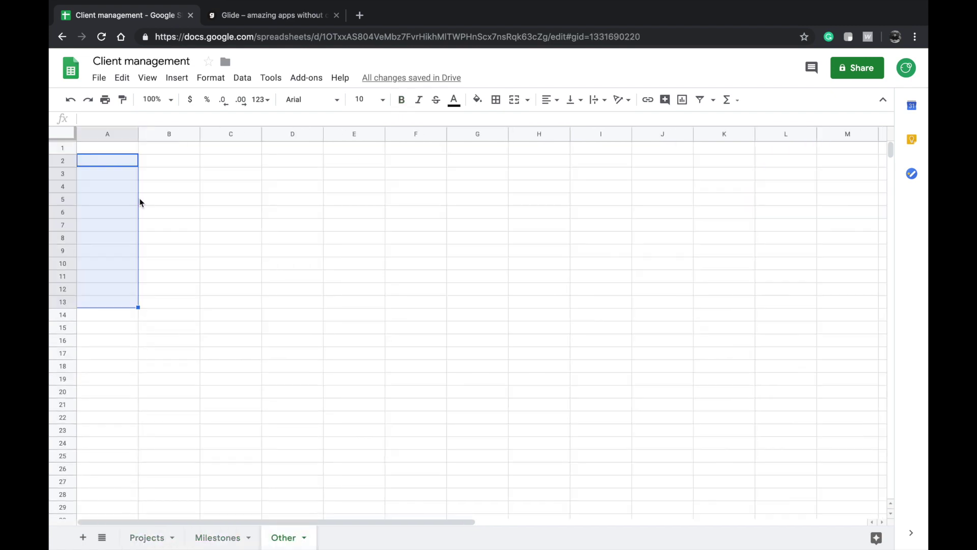
{"action": "left_click", "coordinate": [188, 277]}
{"action": "left_click", "coordinate": [147, 540]}
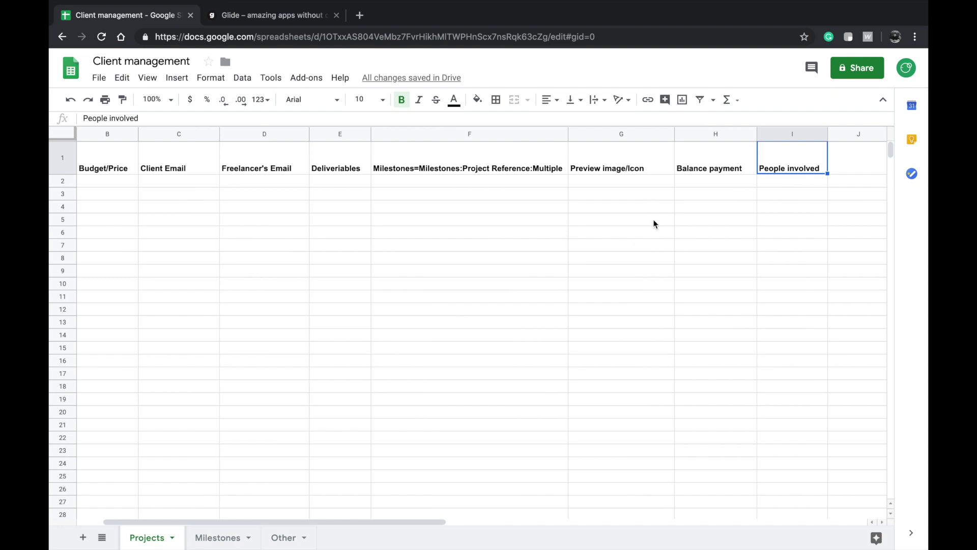
{"action": "left_click", "coordinate": [328, 147]}
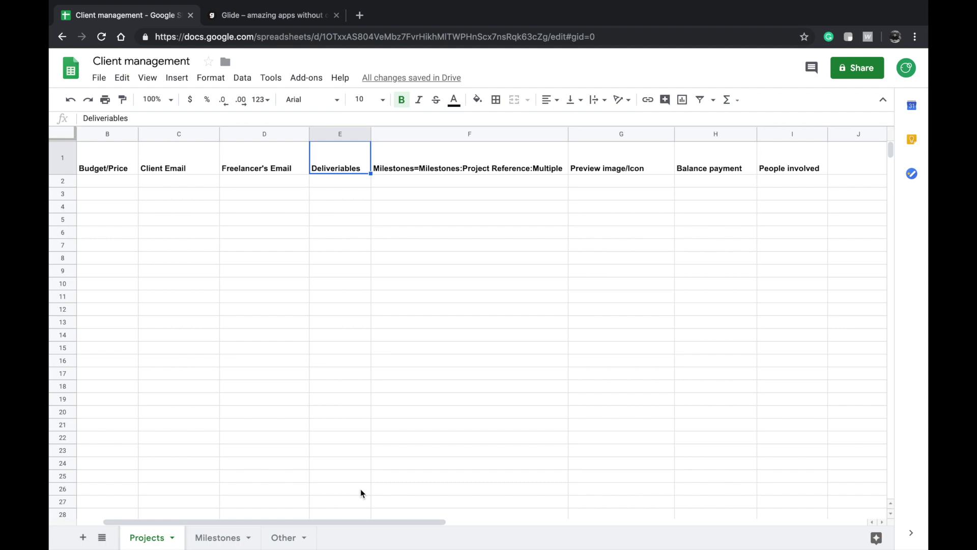
{"action": "left_click", "coordinate": [284, 538]}
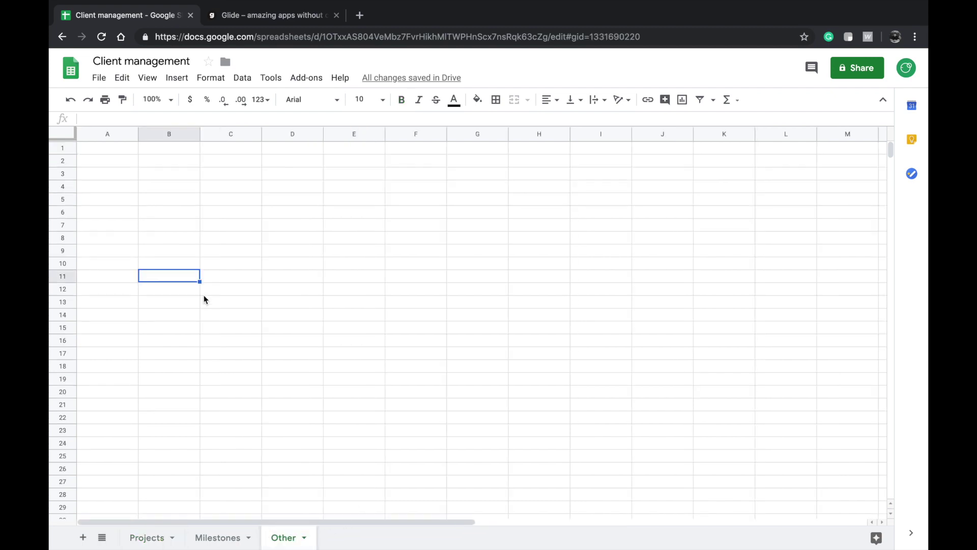
- In the Other sheet, enter Image Files, Video Files and iOS Project Files starting at A2
{"action": "left_click", "coordinate": [117, 161]}
{"action": "double_click", "coordinate": [116, 162]}
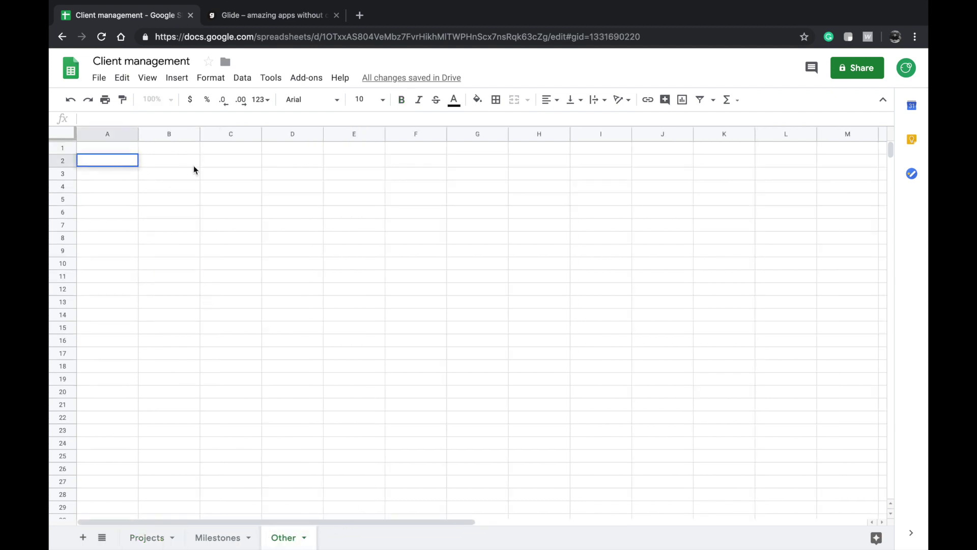
{"action": "type", "text": "PSD/images"}
{"action": "key", "text": "Return"}
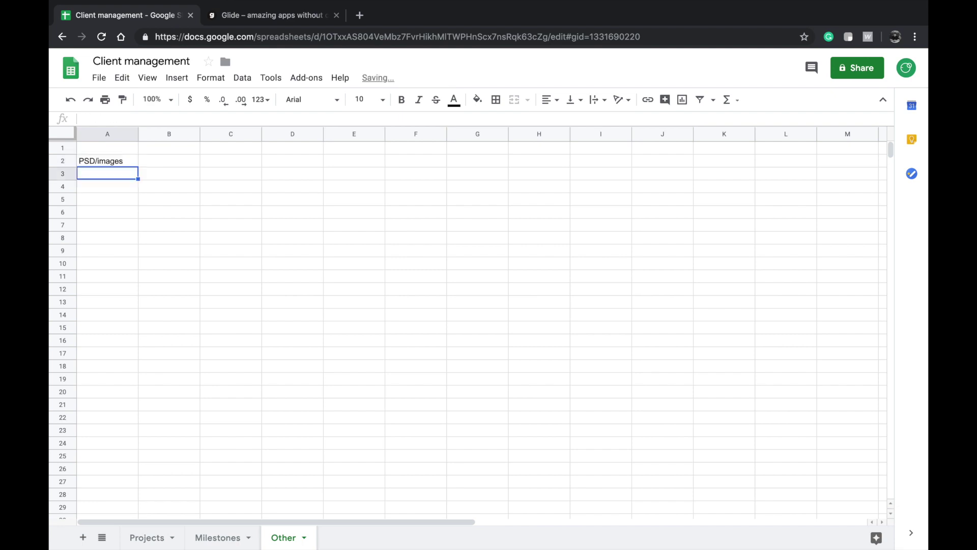
{"action": "double_click", "coordinate": [113, 178]}
{"action": "key", "text": "Up"}
{"action": "type", "text": "Image"}
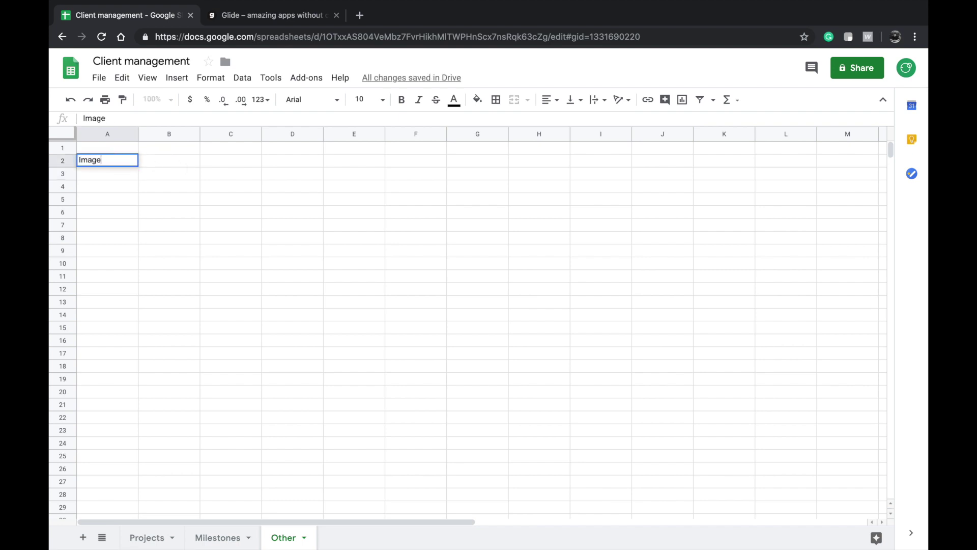
{"action": "type", "text": " Files"}
{"action": "key", "text": "Return"}
{"action": "type", "text": "Video"}
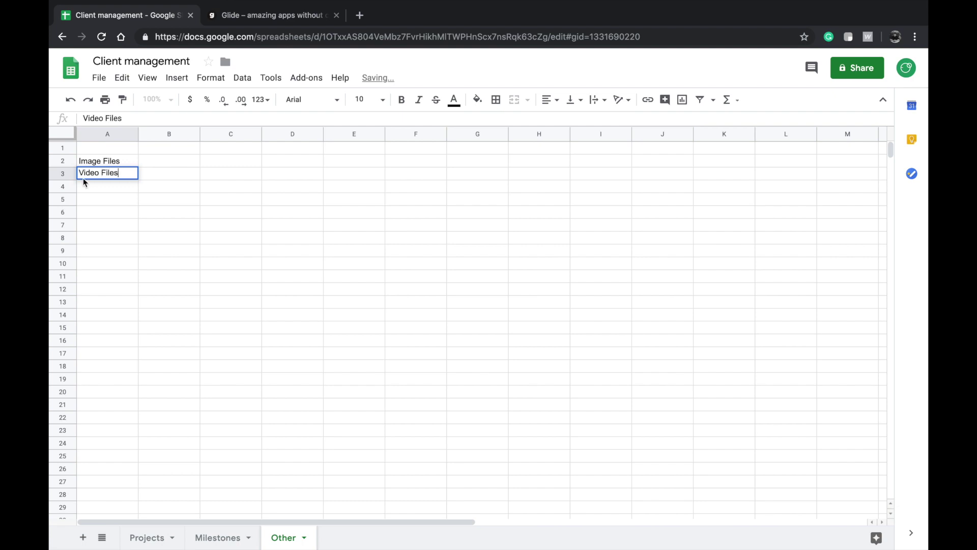
{"action": "key", "text": "Return"}
{"action": "type", "text": "iOS Projec"}
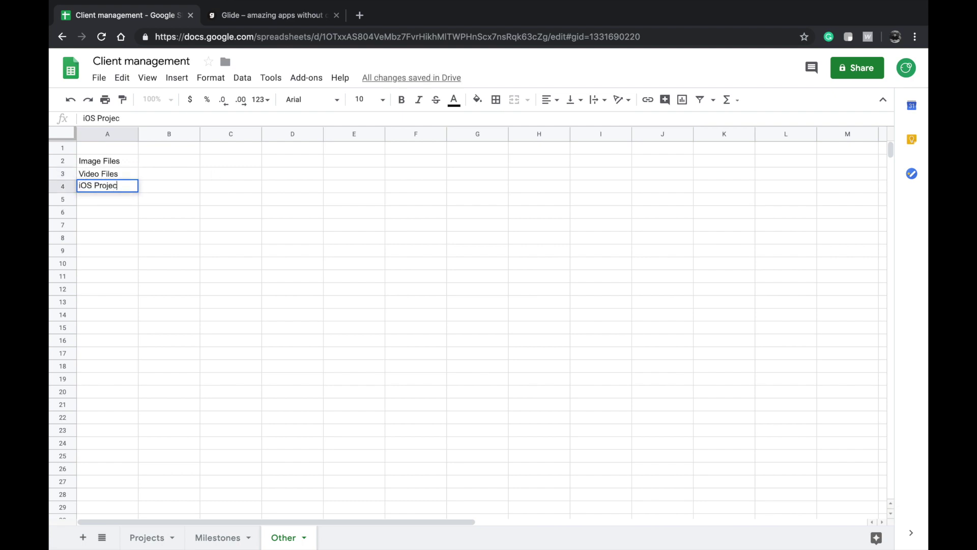
{"action": "type", "text": "t Files"}
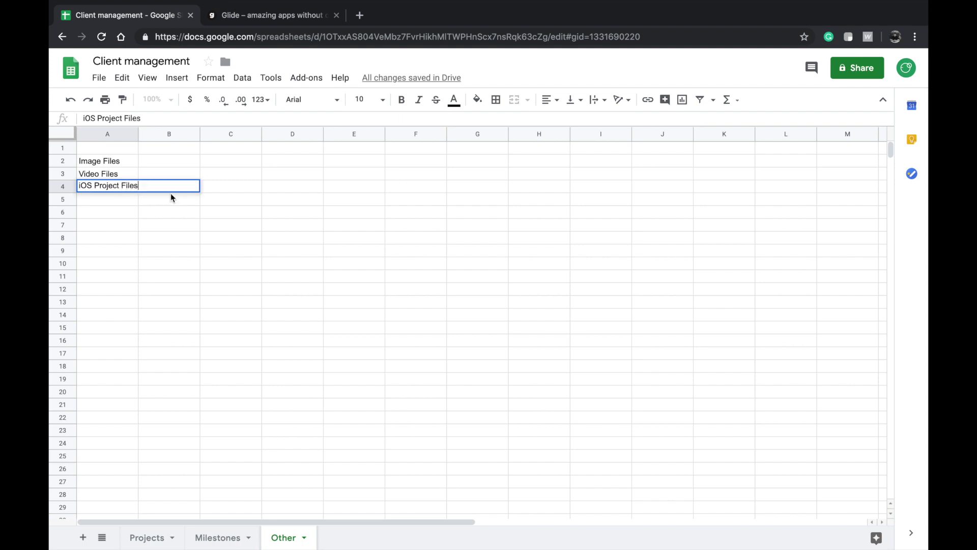
{"action": "key", "text": "Return"}
- Continue the list with Android Project Files, Web project files, OS Executable Files and Document
{"action": "type", "text": "Android Project Files"}
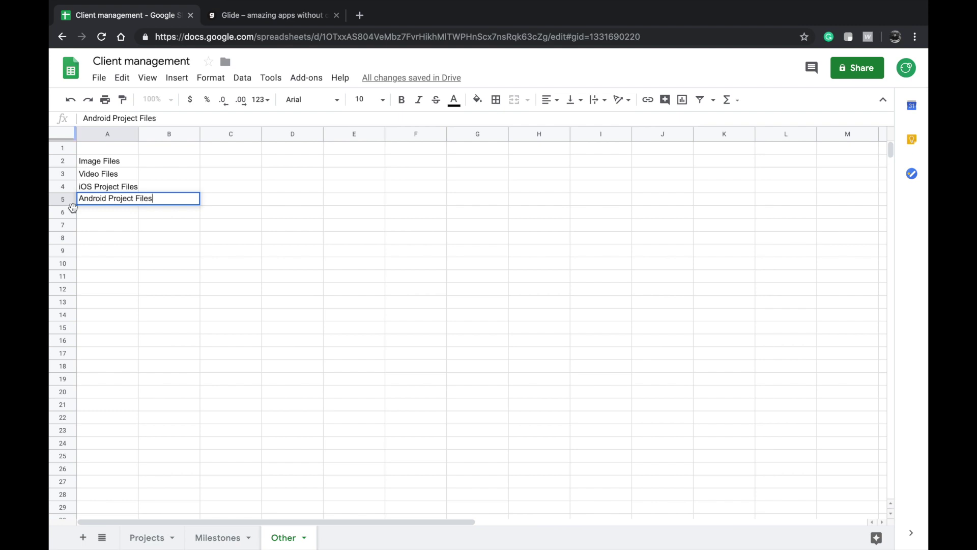
{"action": "left_click", "coordinate": [99, 214]}
{"action": "type", "text": "Web project files"}
{"action": "left_click", "coordinate": [104, 227]}
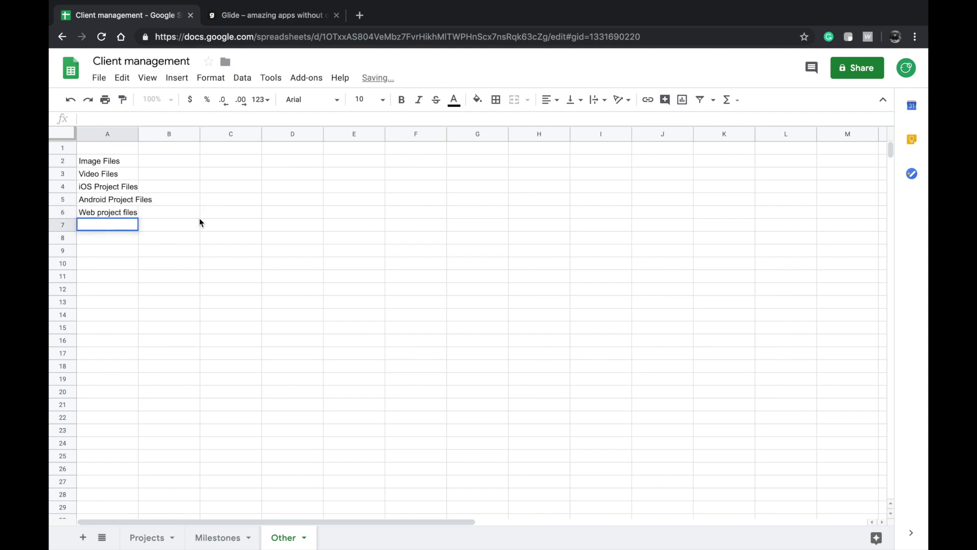
{"action": "type", "text": "Executab"}
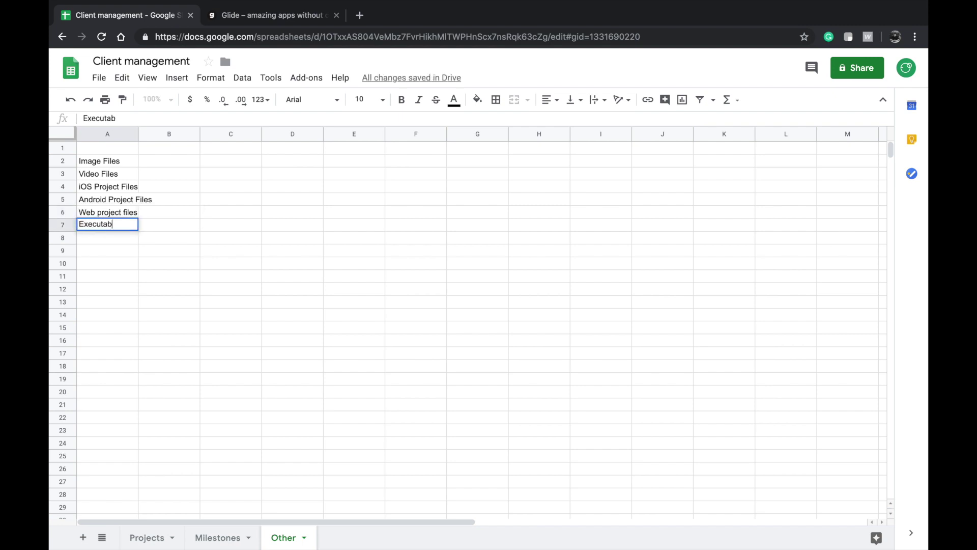
{"action": "type", "text": "OS"}
{"action": "key", "text": "super+a"}
{"action": "key", "text": "Right"}
{"action": "type", "text": "Files"}
{"action": "left_click", "coordinate": [162, 253]}
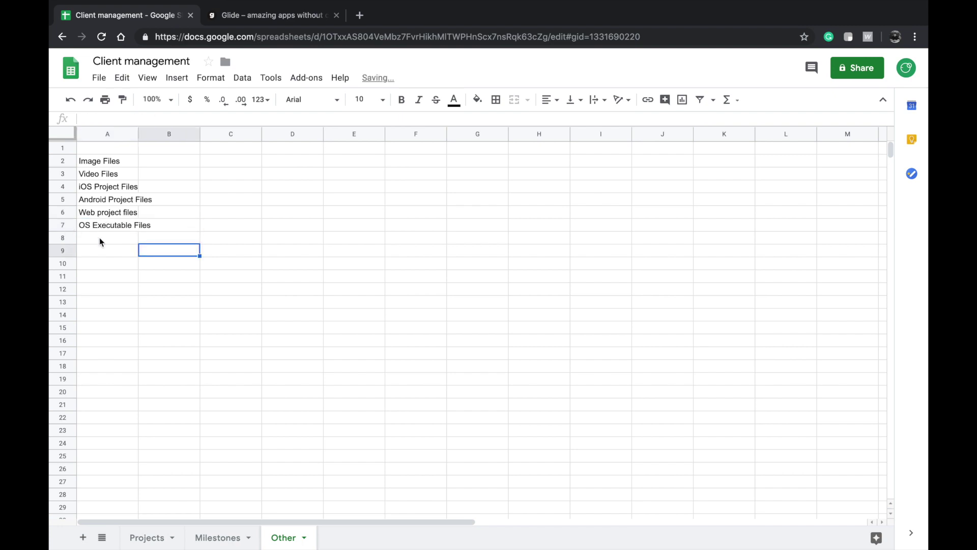
{"action": "double_click", "coordinate": [100, 237]}
{"action": "type", "text": "Document"}
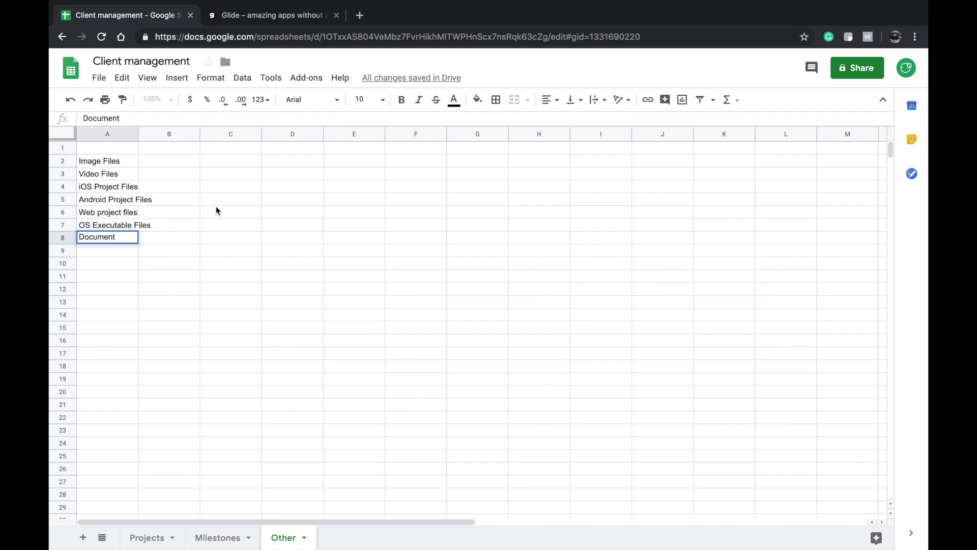
{"action": "left_click", "coordinate": [211, 200]}
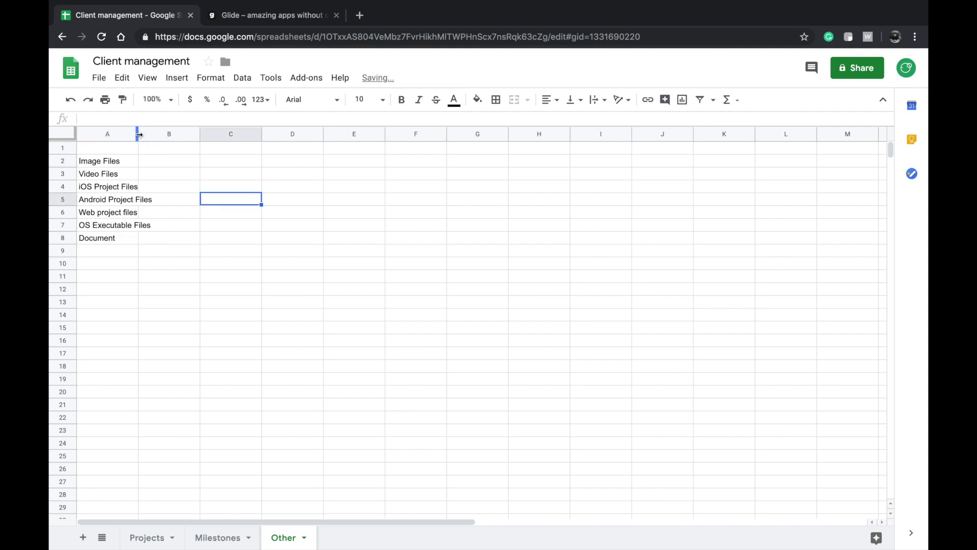
- Widen column A so the file-type list from Image Files to Document fits
{"action": "left_click_drag", "start_coordinate": [139, 134], "coordinate": [212, 134]}
{"action": "left_click", "coordinate": [103, 165]}
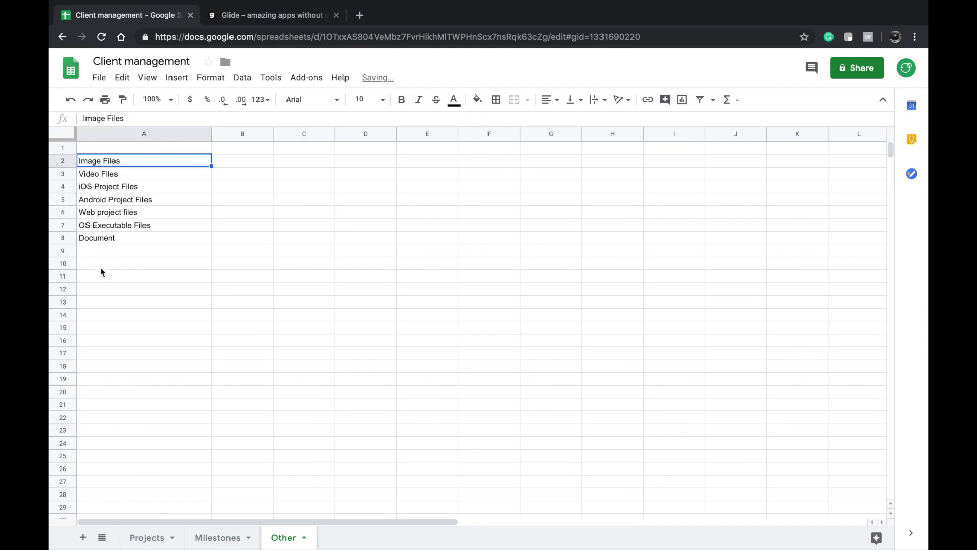
{"action": "left_click", "coordinate": [107, 243], "text": "shift"}
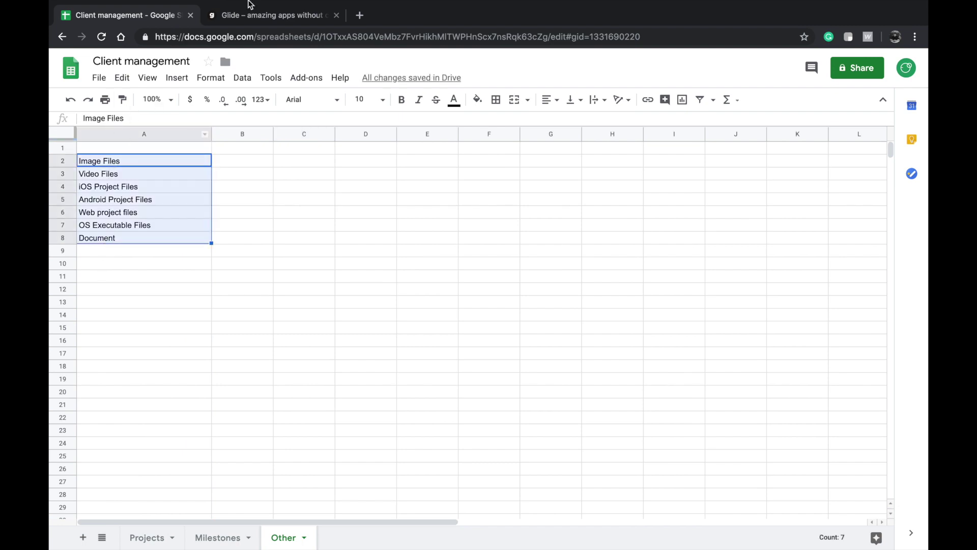
- Rename the Other sheet to 'Options'
{"action": "left_click", "coordinate": [253, 16]}
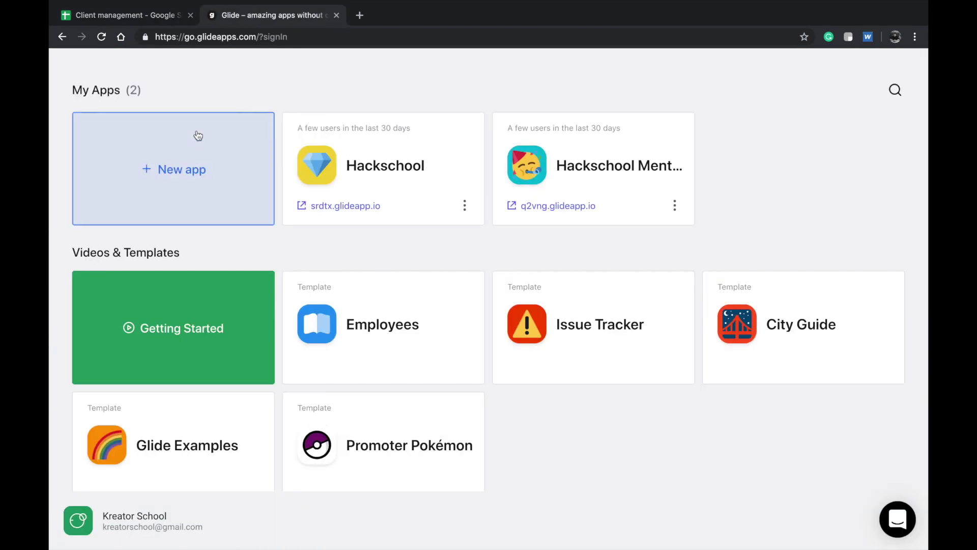
{"action": "left_click", "coordinate": [158, 19]}
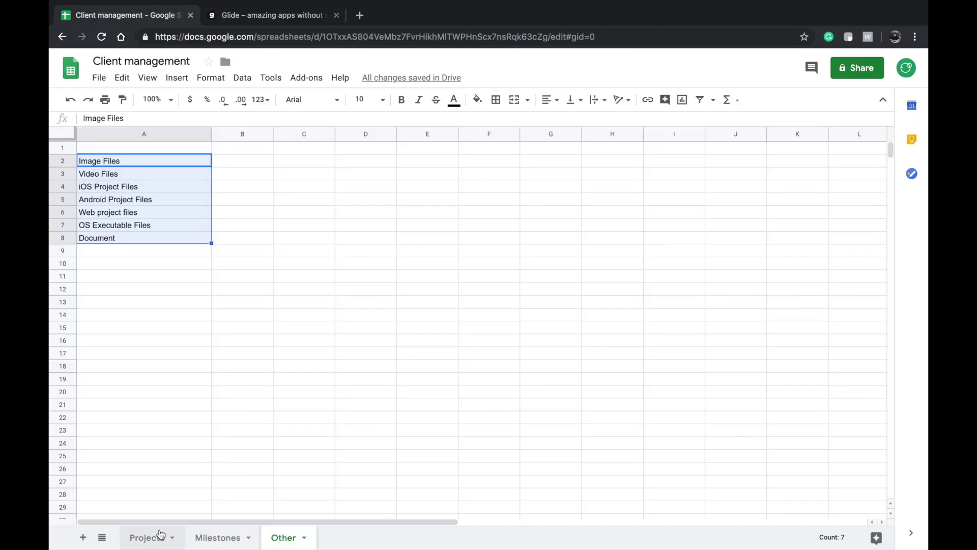
{"action": "left_click", "coordinate": [148, 538]}
{"action": "left_click", "coordinate": [286, 538]}
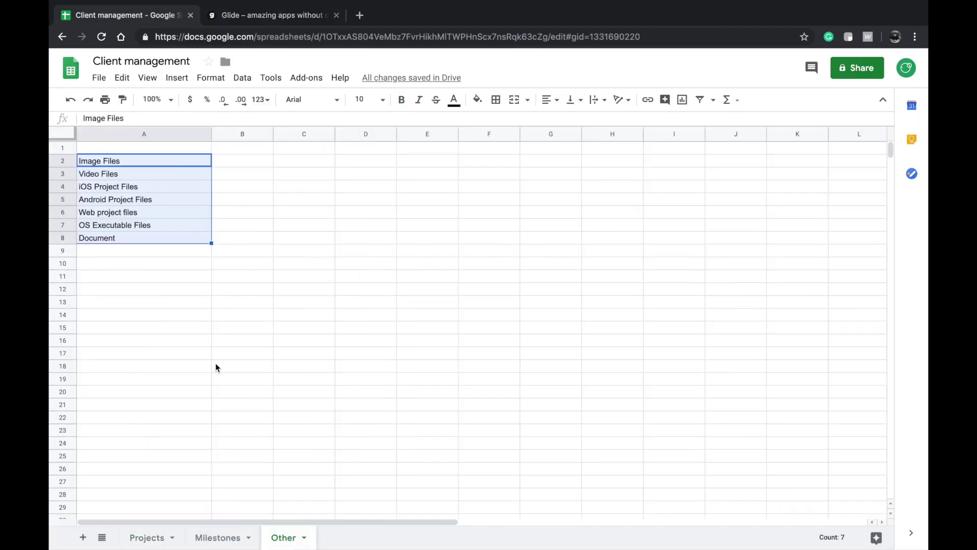
{"action": "double_click", "coordinate": [291, 537]}
{"action": "type", "text": "Options"}
{"action": "left_click", "coordinate": [391, 395]}
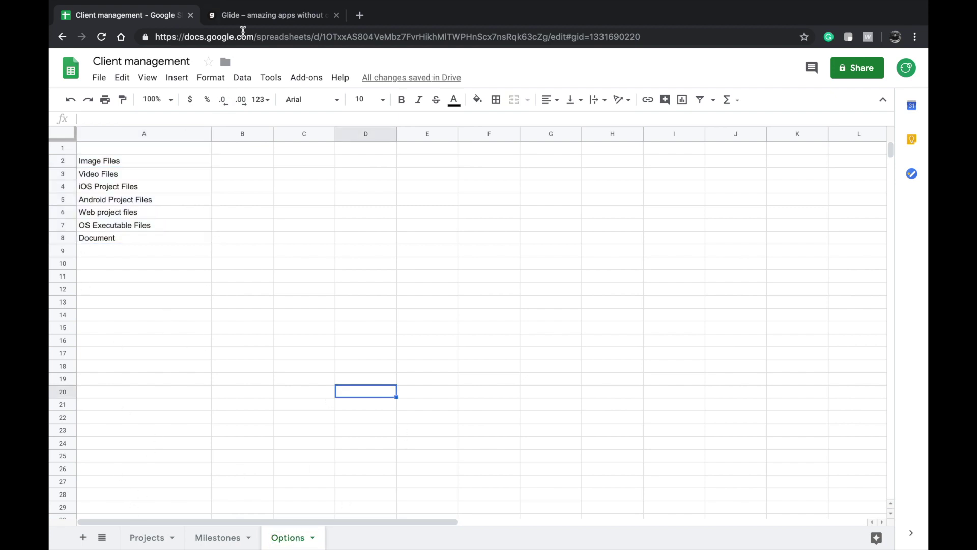
- Start a new Glide app using the Client management spreadsheet as its data source
{"action": "left_click", "coordinate": [248, 19]}
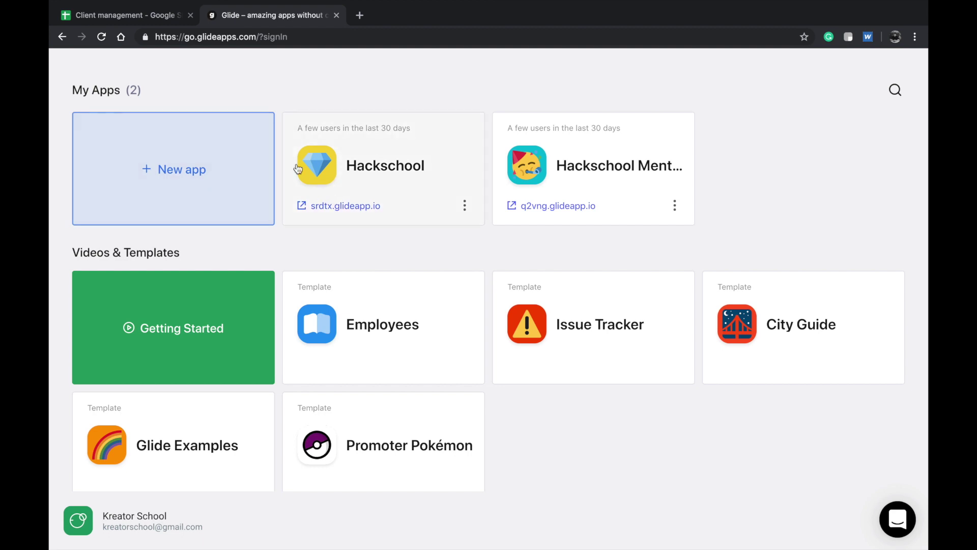
{"action": "left_click", "coordinate": [224, 154]}
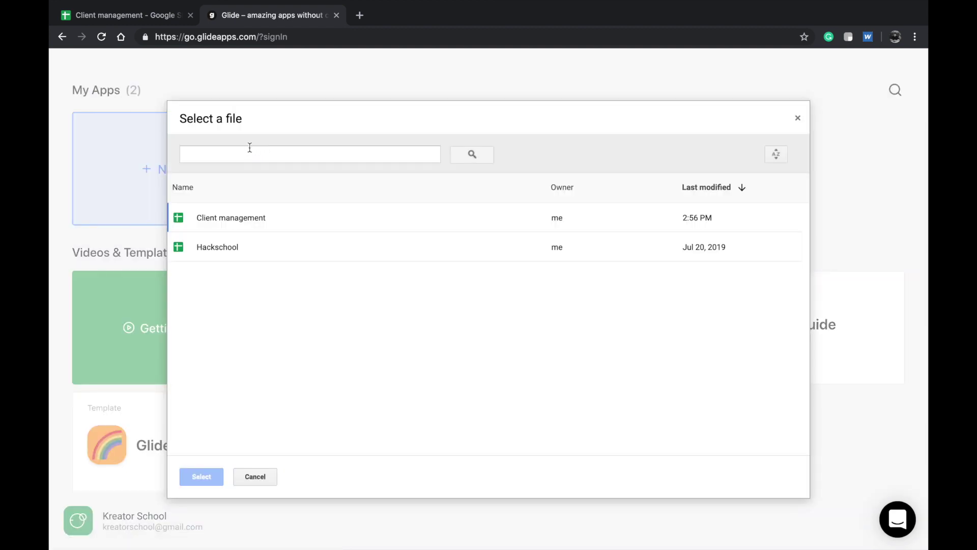
{"action": "left_click", "coordinate": [247, 38]}
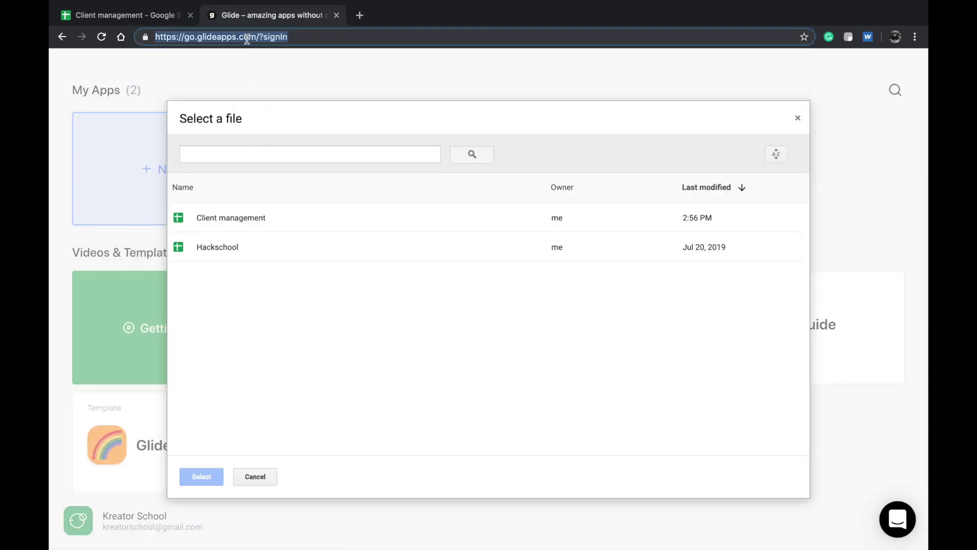
{"action": "left_click", "coordinate": [257, 226]}
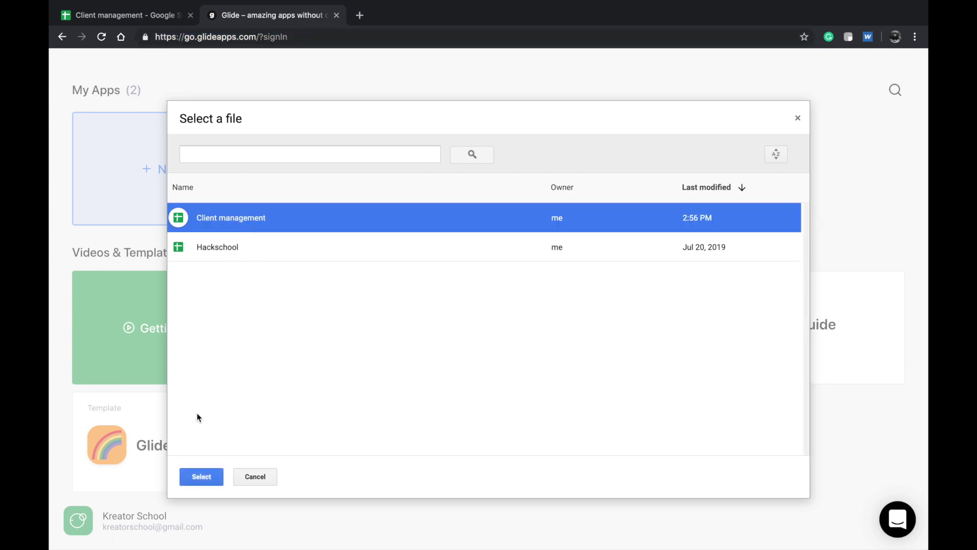
{"action": "left_click", "coordinate": [199, 477]}
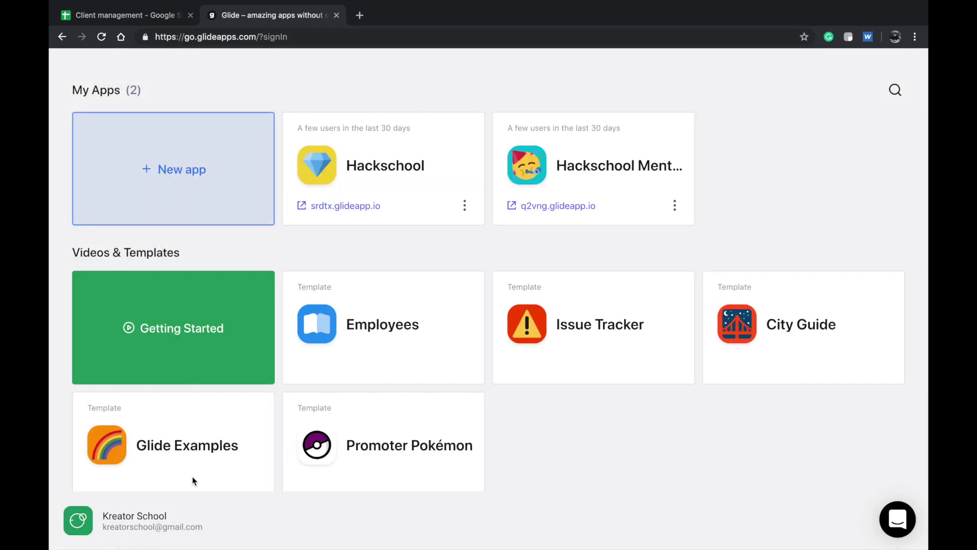
{"action": "left_click", "coordinate": [139, 19]}
- Hide the Milestones and Options pages from the app's navigation tabs
{"action": "left_click", "coordinate": [149, 538]}
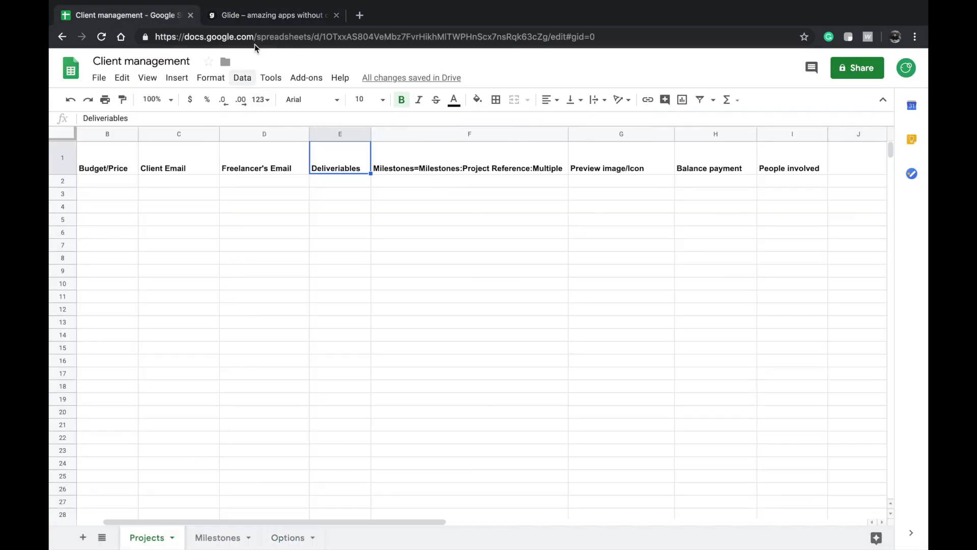
{"action": "left_click", "coordinate": [255, 15]}
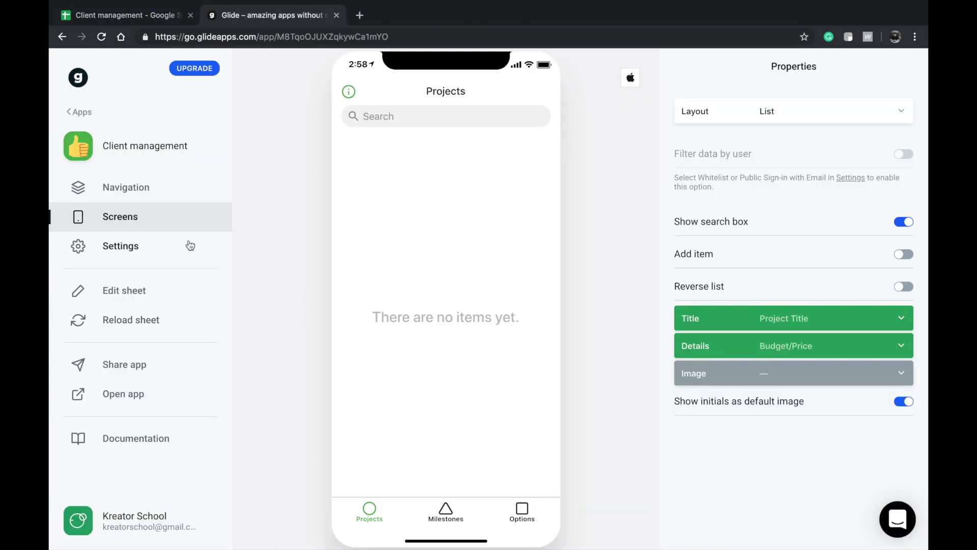
{"action": "left_click", "coordinate": [148, 188]}
{"action": "left_click", "coordinate": [904, 292]}
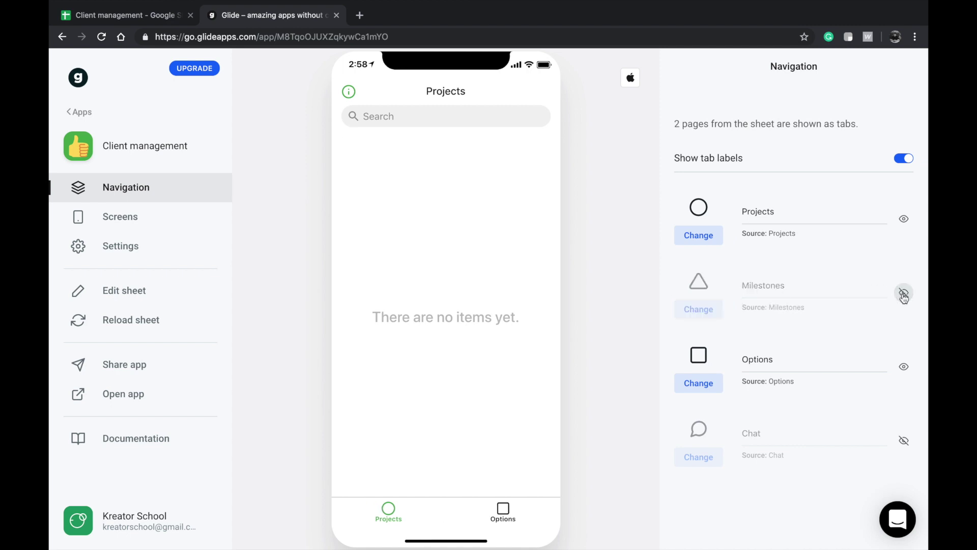
{"action": "left_click", "coordinate": [904, 366]}
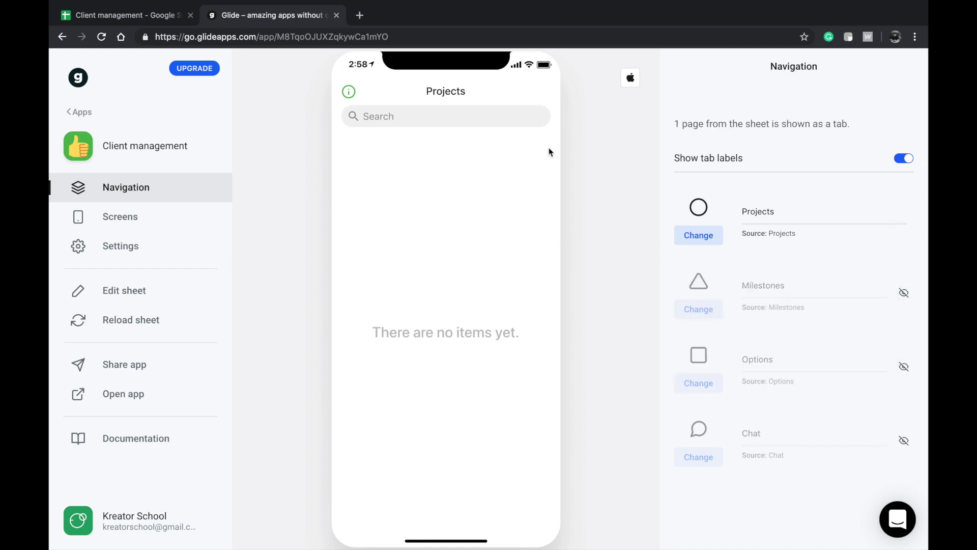
- Give the Projects tab an archive-box icon
{"action": "left_click", "coordinate": [702, 237]}
{"action": "scroll", "coordinate": [713, 366], "scroll_direction": "down", "scroll_amount": 2}
{"action": "scroll", "coordinate": [713, 368], "scroll_direction": "down", "scroll_amount": 5}
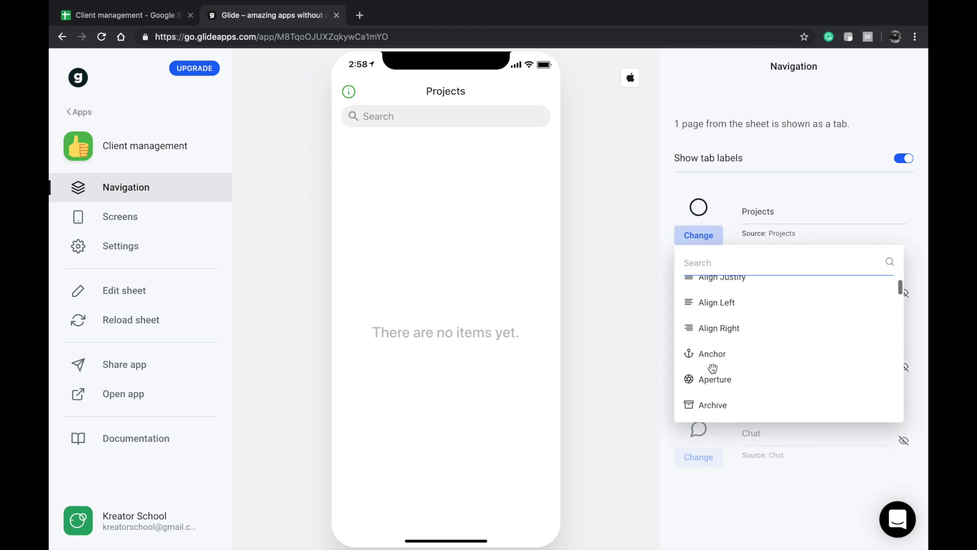
{"action": "left_click", "coordinate": [710, 326]}
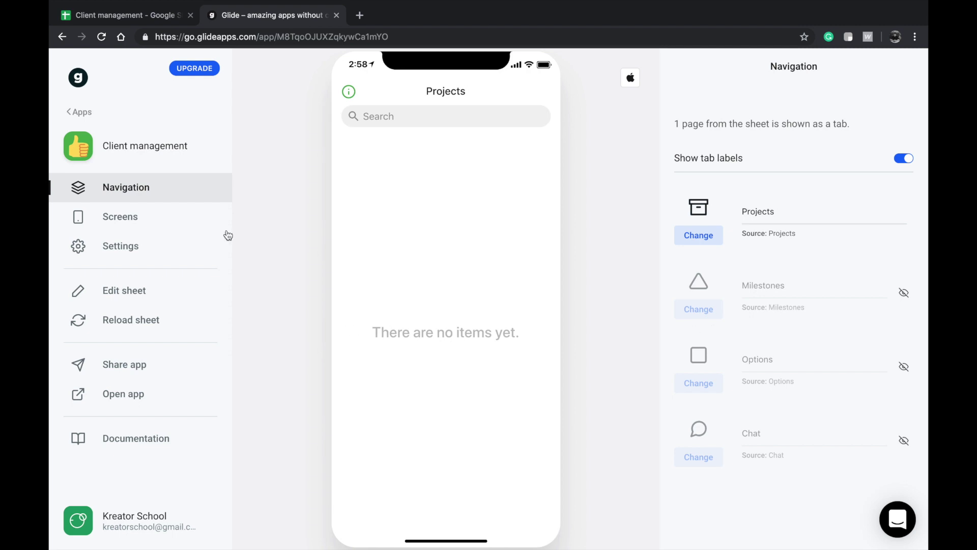
- Browse the available layouts for the Projects screen
{"action": "left_click", "coordinate": [94, 222]}
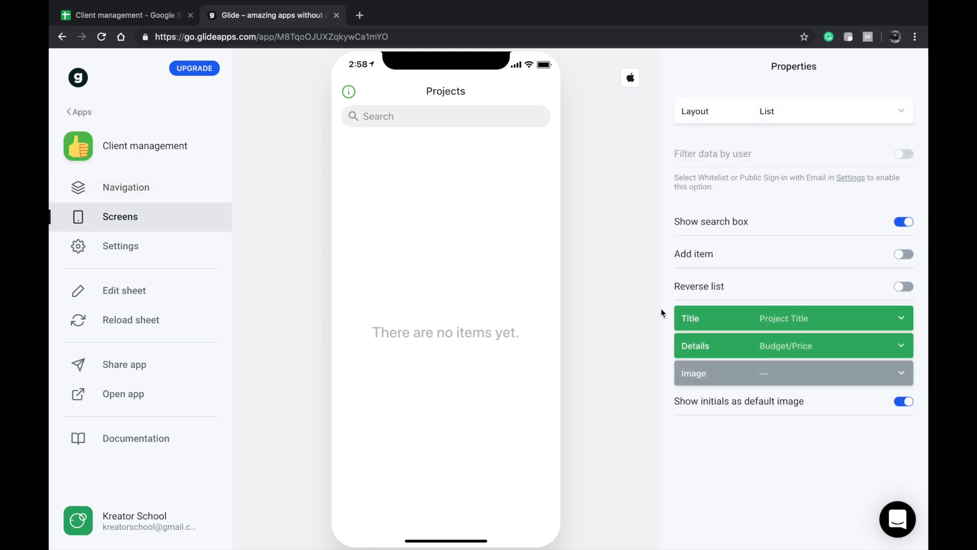
{"action": "left_click", "coordinate": [796, 109]}
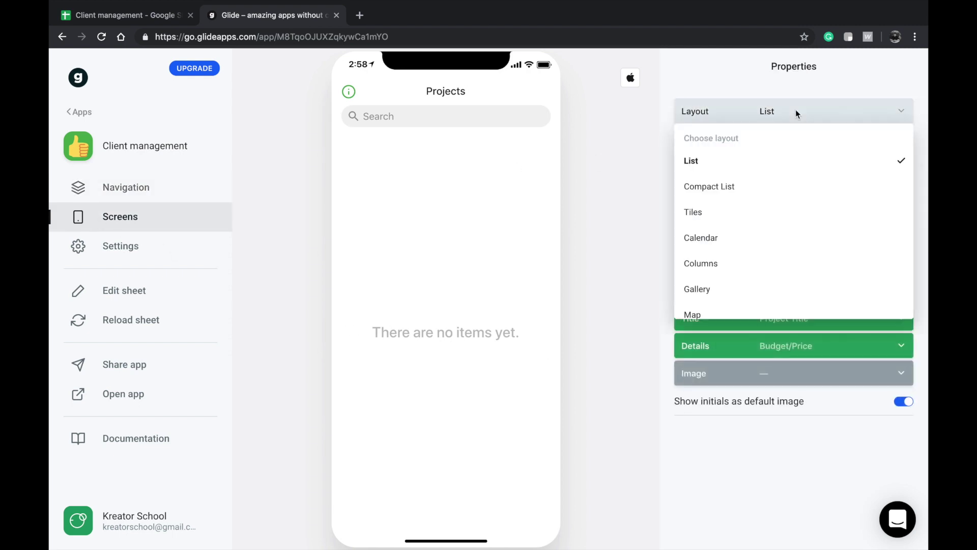
{"action": "scroll", "coordinate": [715, 225], "scroll_direction": "down", "scroll_amount": 1}
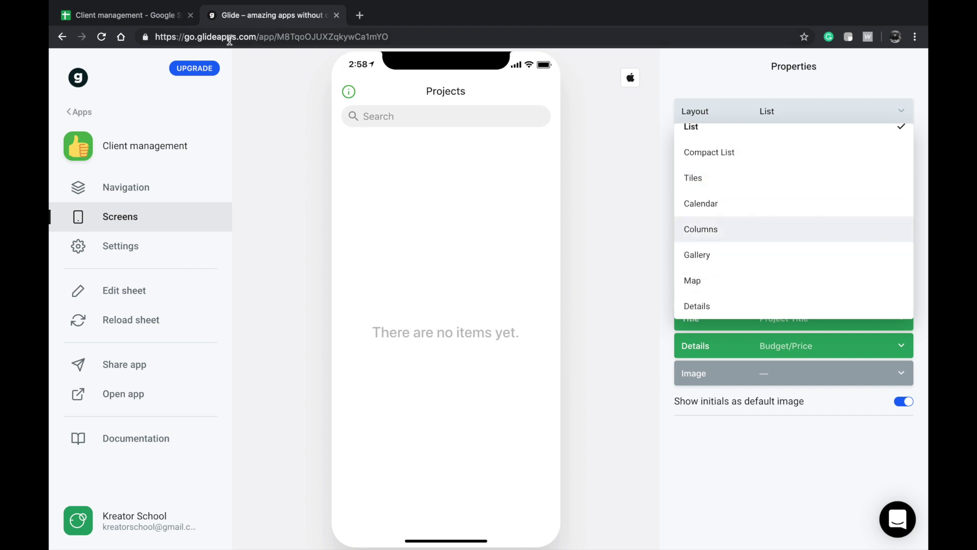
{"action": "left_click", "coordinate": [147, 21]}
- Add a blank sheet named Meetings beside Projects, then return to the Projects sheet
{"action": "left_click", "coordinate": [83, 537]}
{"action": "double_click", "coordinate": [223, 541]}
{"action": "type", "text": "Meetings"}
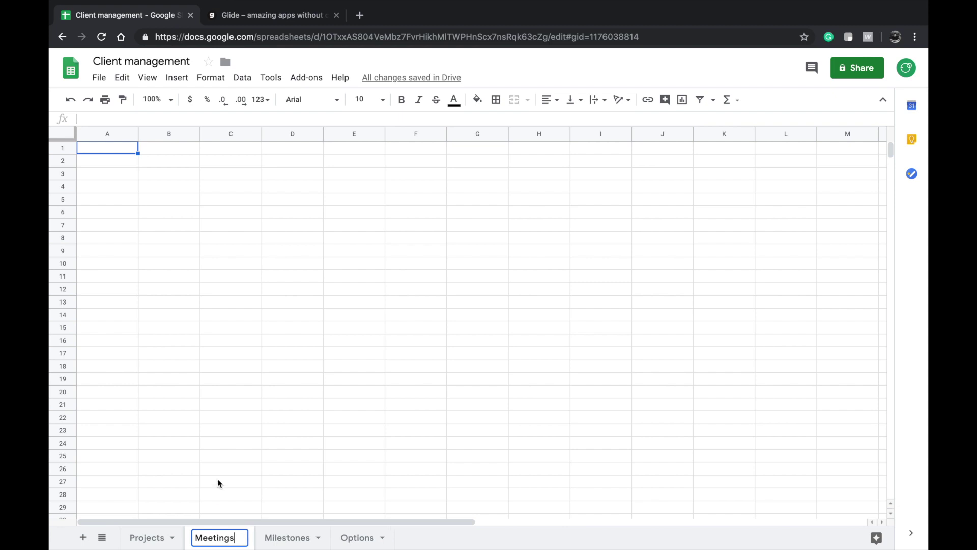
{"action": "left_click", "coordinate": [224, 482]}
{"action": "left_click", "coordinate": [146, 538]}
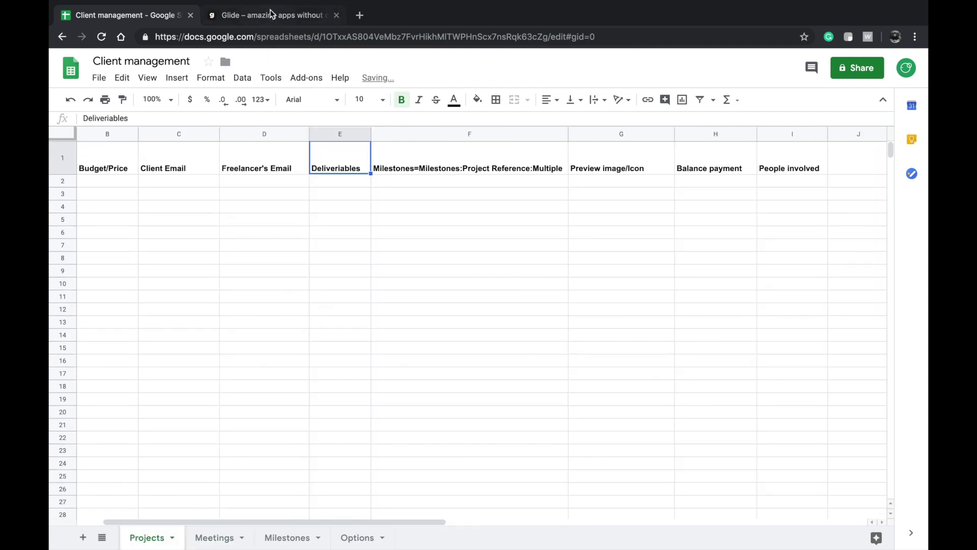
{"action": "left_click", "coordinate": [271, 14]}
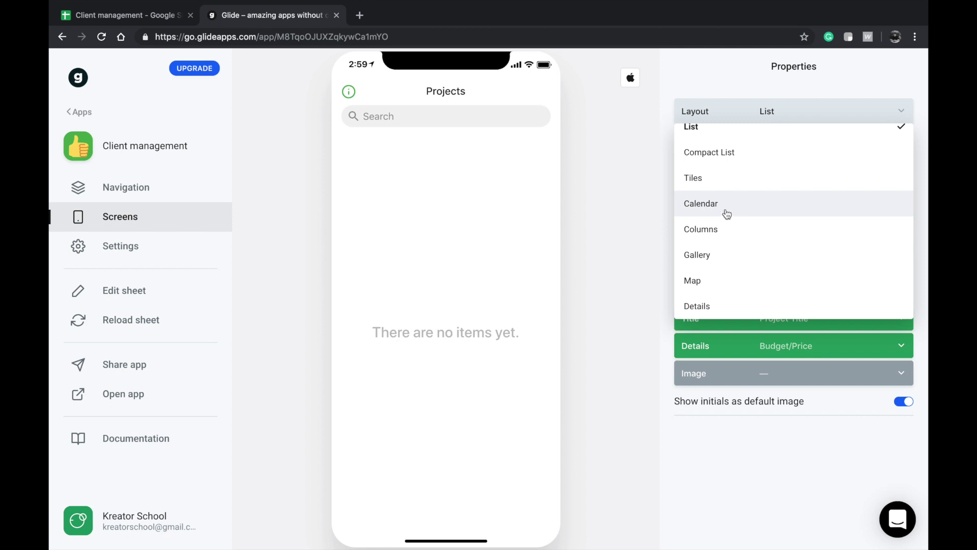
- Switch the Projects screen to Compact List layout with adding new items enabled
{"action": "scroll", "coordinate": [728, 244], "scroll_direction": "up", "scroll_amount": 1}
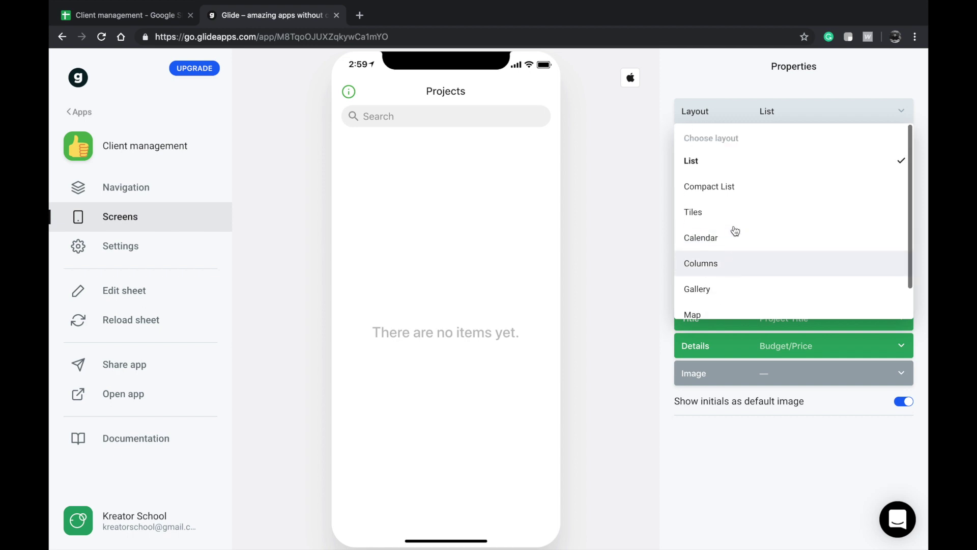
{"action": "left_click", "coordinate": [726, 192]}
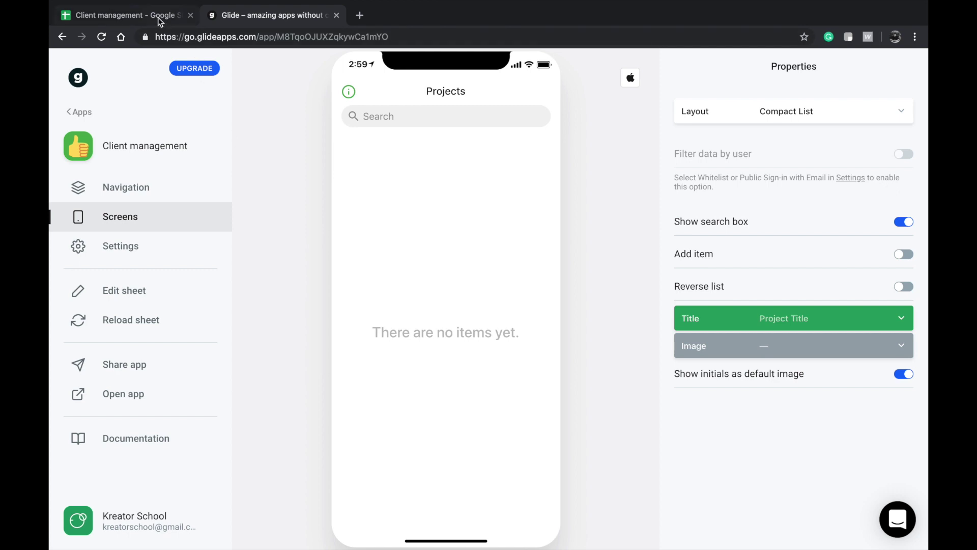
{"action": "left_click", "coordinate": [742, 255]}
{"action": "left_click", "coordinate": [544, 92]}
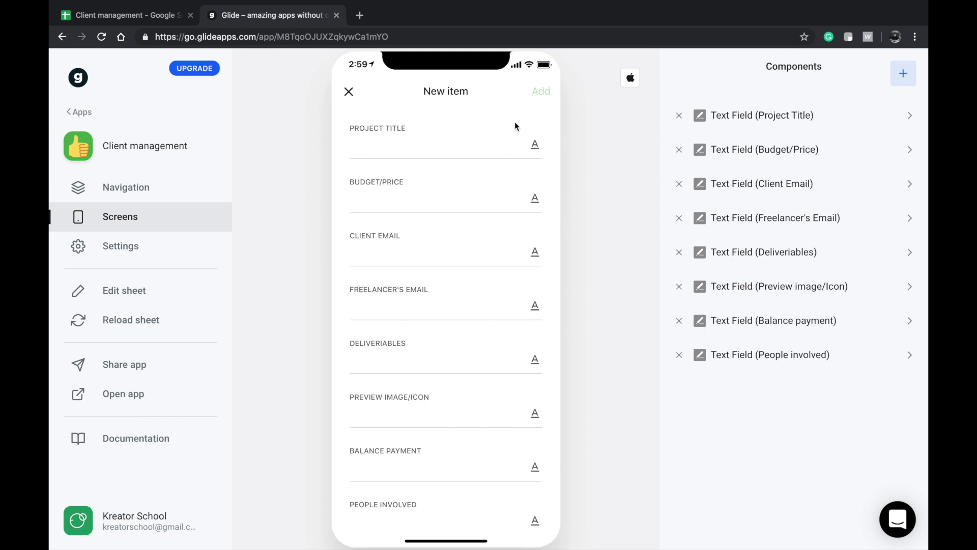
- Add an Image Picker saving to Preview image/Icon at the form's top, removing the extra Text Field
{"action": "scroll", "coordinate": [515, 126], "scroll_direction": "down", "scroll_amount": 5}
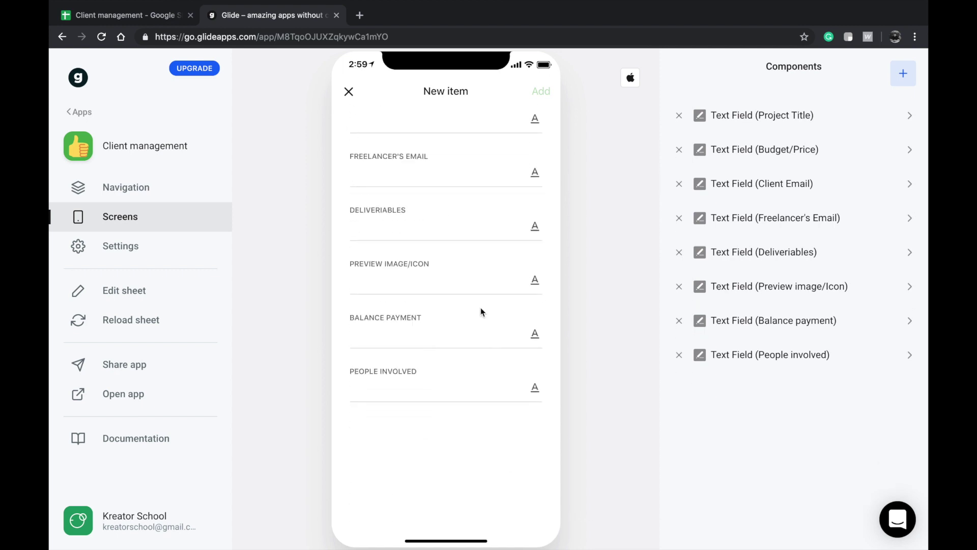
{"action": "scroll", "coordinate": [478, 255], "scroll_direction": "up", "scroll_amount": 3}
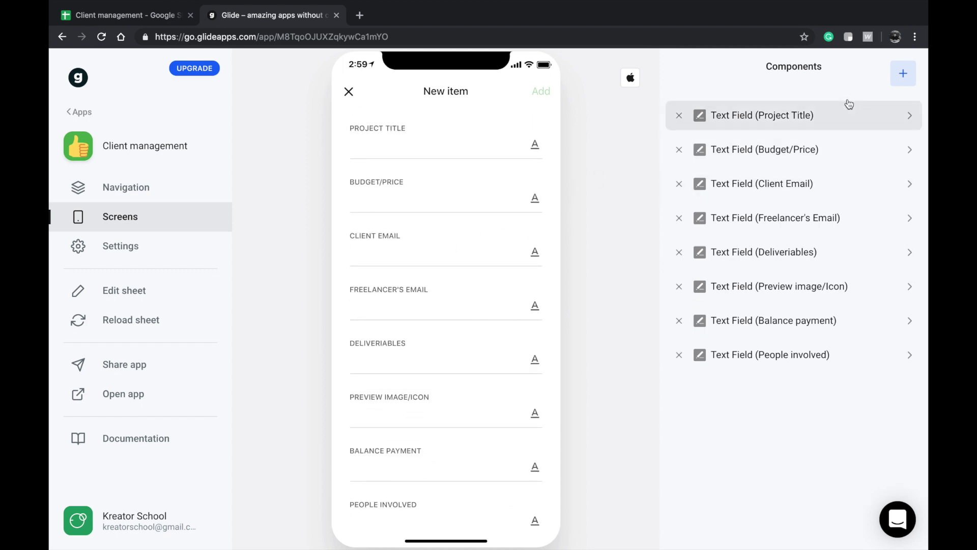
{"action": "left_click", "coordinate": [909, 80]}
{"action": "scroll", "coordinate": [746, 287], "scroll_direction": "down", "scroll_amount": 3}
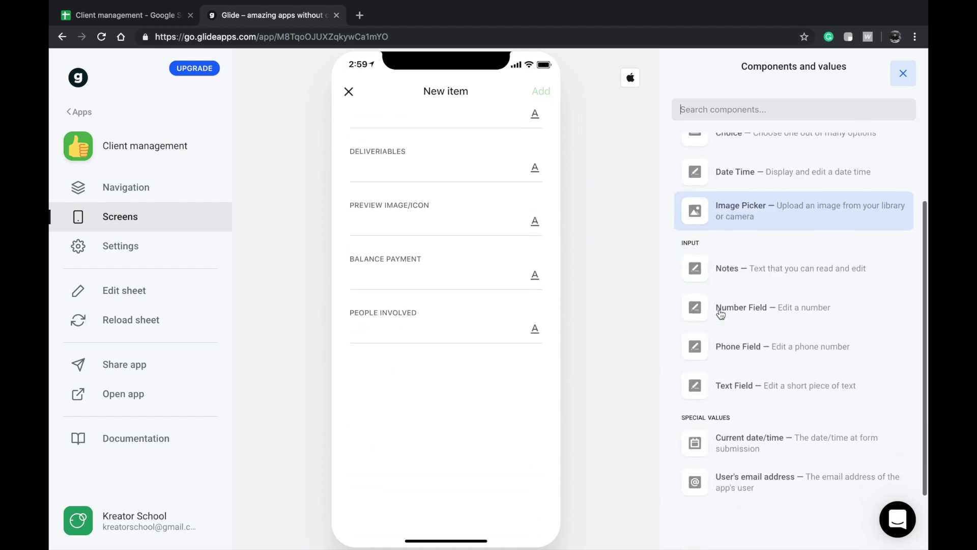
{"action": "scroll", "coordinate": [748, 289], "scroll_direction": "up", "scroll_amount": 3}
{"action": "left_click", "coordinate": [749, 289]}
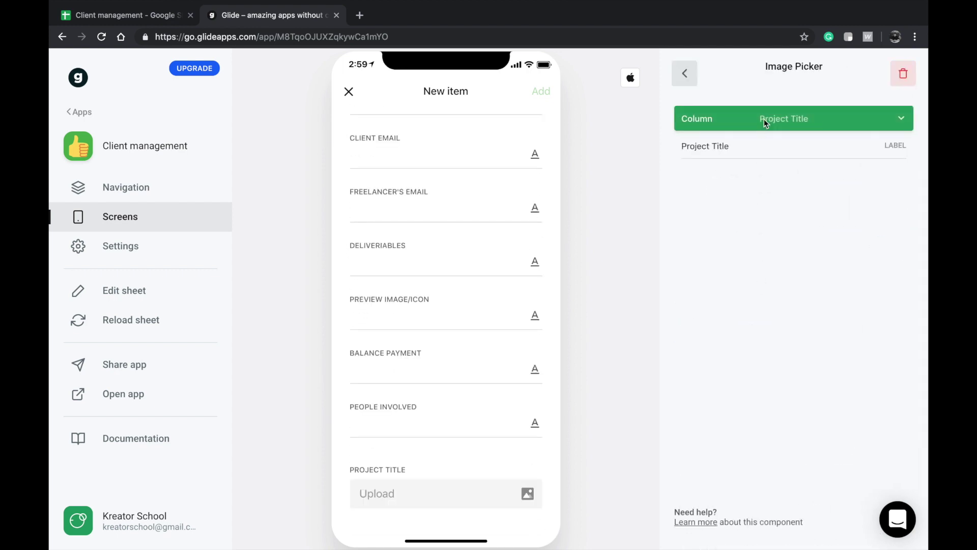
{"action": "left_click", "coordinate": [762, 125]}
{"action": "scroll", "coordinate": [739, 265], "scroll_direction": "down", "scroll_amount": 1}
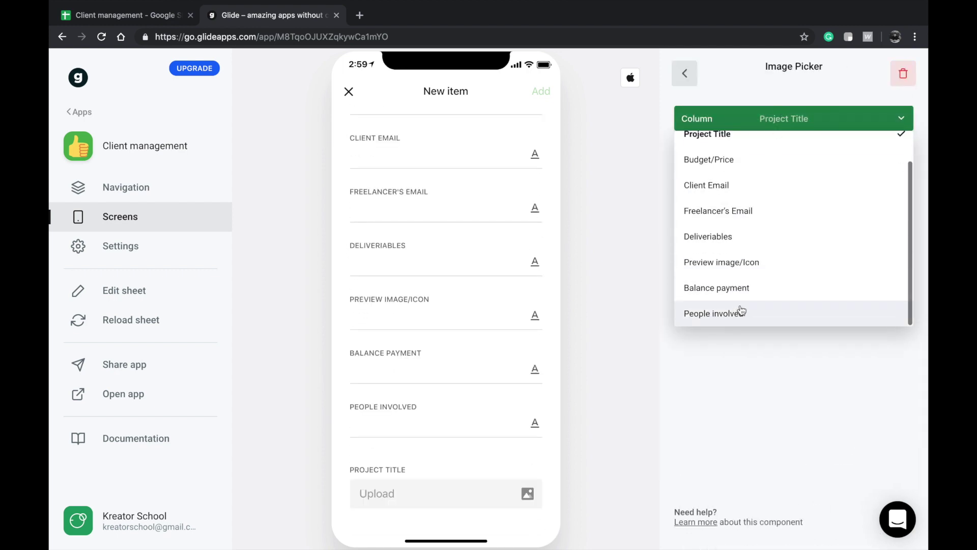
{"action": "left_click", "coordinate": [734, 269]}
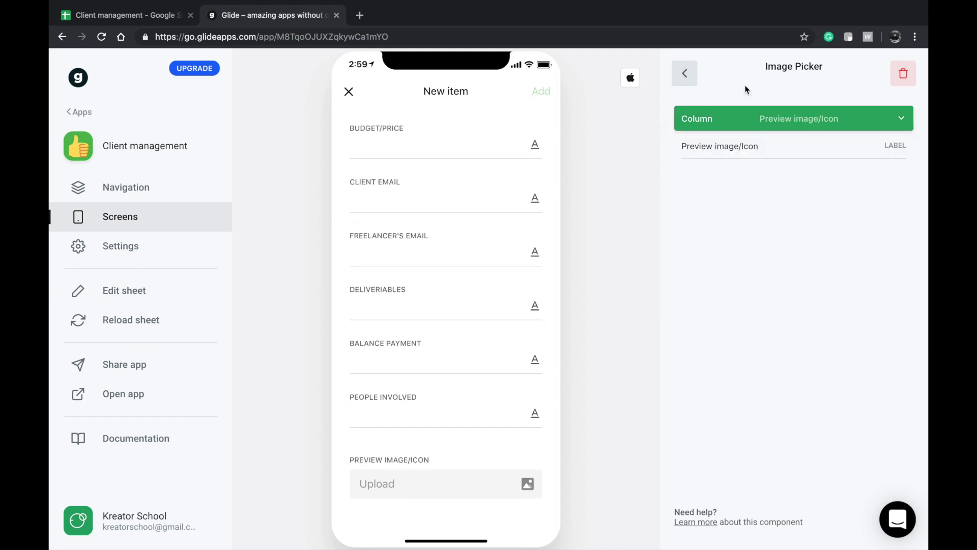
{"action": "left_click", "coordinate": [688, 74]}
{"action": "left_click_drag", "start_coordinate": [751, 390], "coordinate": [748, 112]}
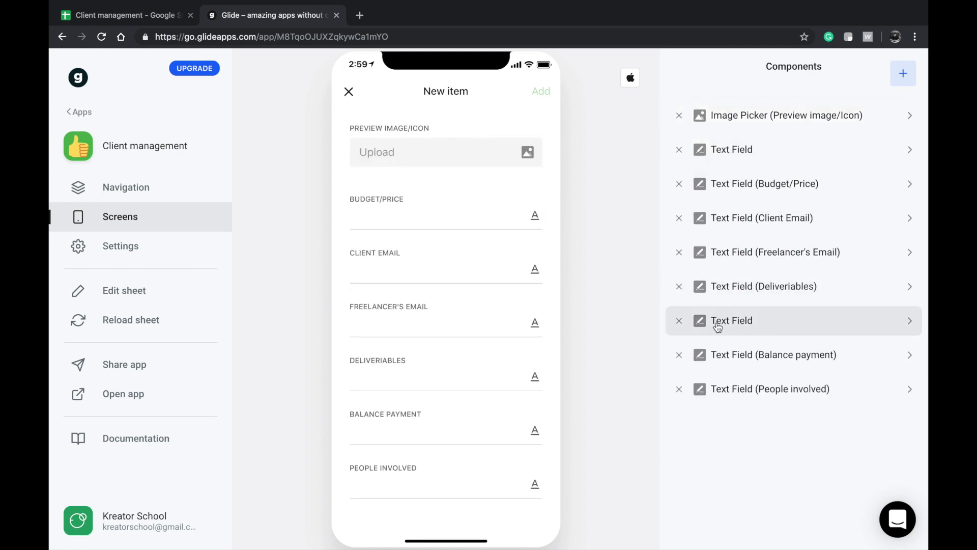
{"action": "left_click", "coordinate": [680, 321]}
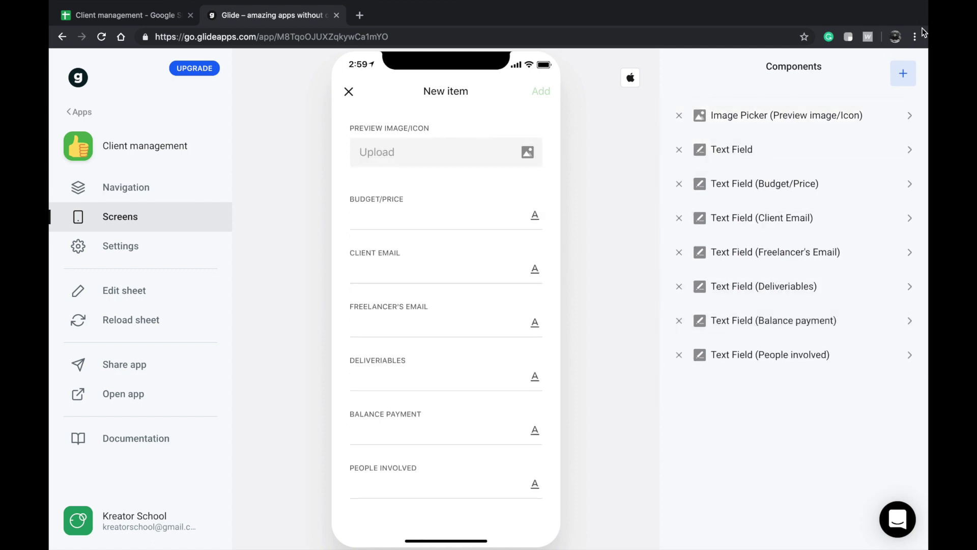
- Add a Project Title Choice field drawing options from the Options sheet's Image Files column
{"action": "left_click", "coordinate": [904, 82]}
{"action": "scroll", "coordinate": [764, 285], "scroll_direction": "down", "scroll_amount": 5}
{"action": "scroll", "coordinate": [769, 273], "scroll_direction": "up", "scroll_amount": 2}
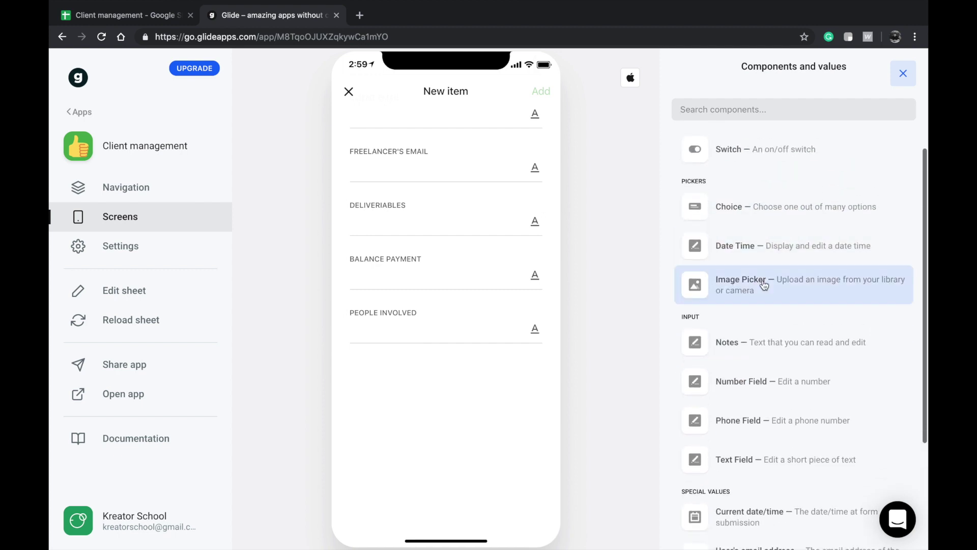
{"action": "scroll", "coordinate": [765, 285], "scroll_direction": "down", "scroll_amount": 1}
{"action": "left_click", "coordinate": [773, 183]}
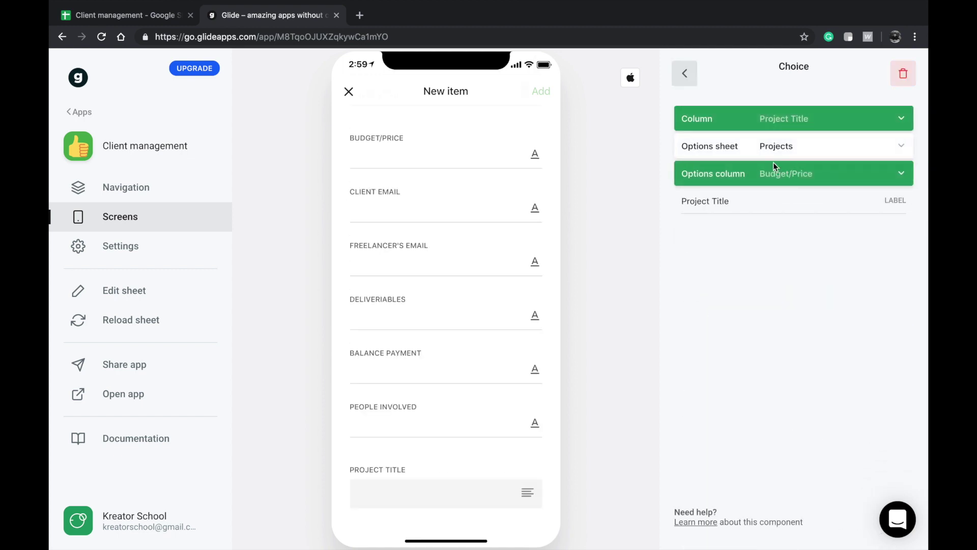
{"action": "left_click", "coordinate": [790, 125]}
{"action": "scroll", "coordinate": [748, 291], "scroll_direction": "down", "scroll_amount": 1}
{"action": "left_click", "coordinate": [746, 410]}
{"action": "left_click", "coordinate": [788, 153]}
{"action": "left_click", "coordinate": [699, 251]}
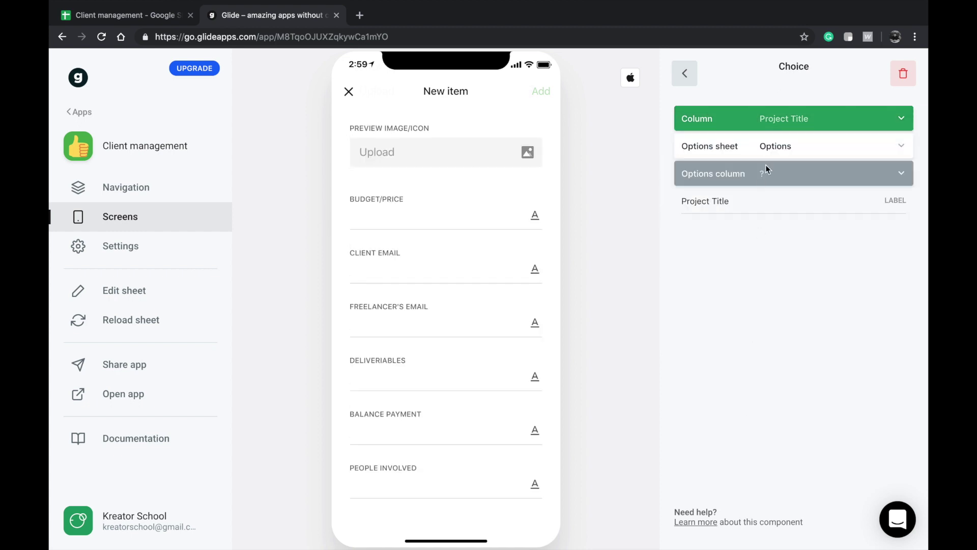
{"action": "left_click", "coordinate": [768, 176]}
{"action": "left_click", "coordinate": [750, 223]}
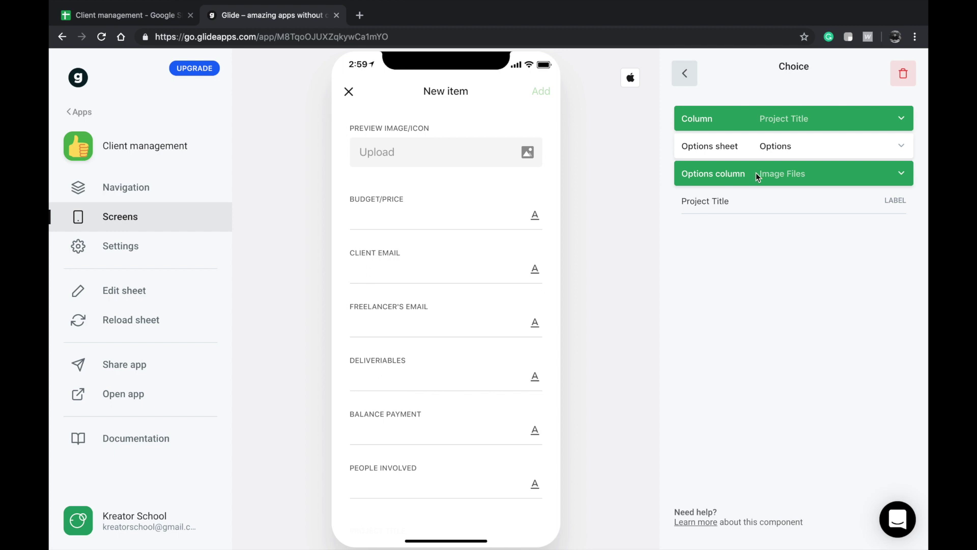
{"action": "left_click", "coordinate": [177, 18]}
- Enter the header Deliverables in cell A1 of the Options sheet and reload the sheet in Glide
{"action": "left_click", "coordinate": [359, 537]}
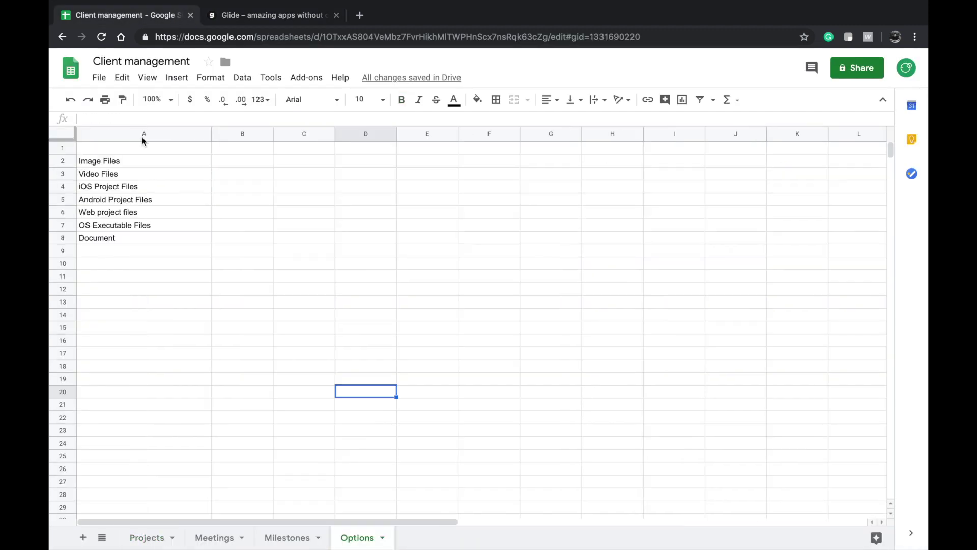
{"action": "double_click", "coordinate": [131, 150]}
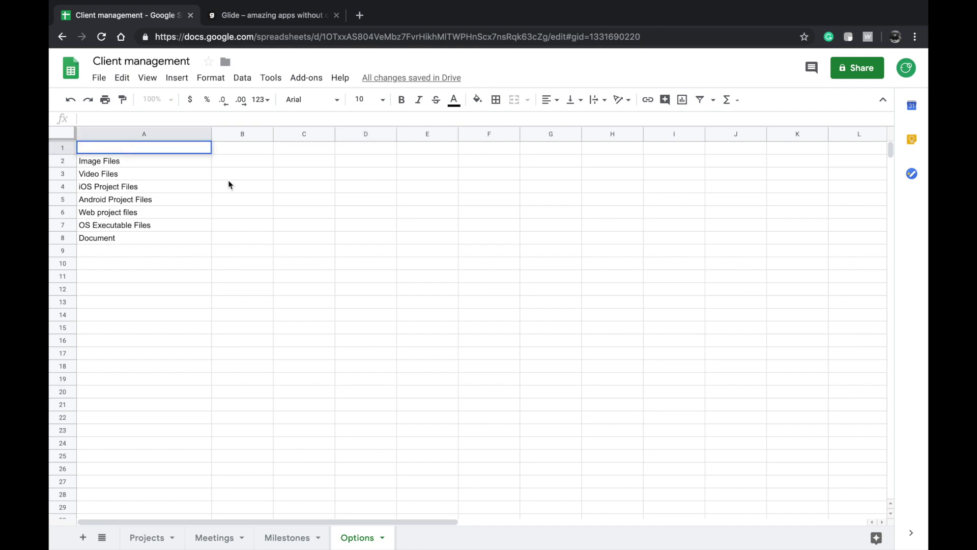
{"action": "type", "text": "De"}
{"action": "type", "text": "liveries"}
{"action": "key", "text": "BackSpace"}
{"action": "key", "text": "BackSpace"}
{"action": "key", "text": "BackSpace"}
{"action": "left_click", "coordinate": [228, 204]}
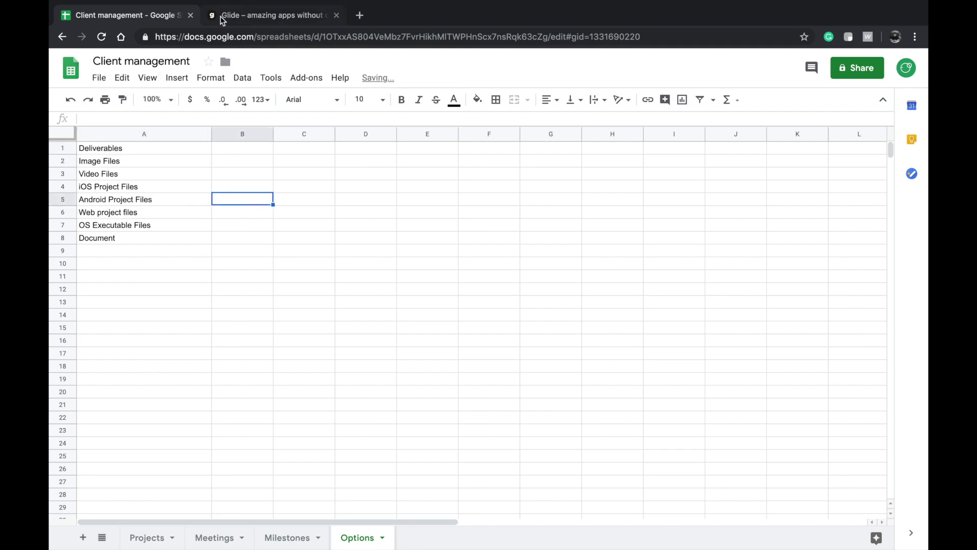
{"action": "left_click", "coordinate": [222, 16]}
{"action": "left_click", "coordinate": [105, 321]}
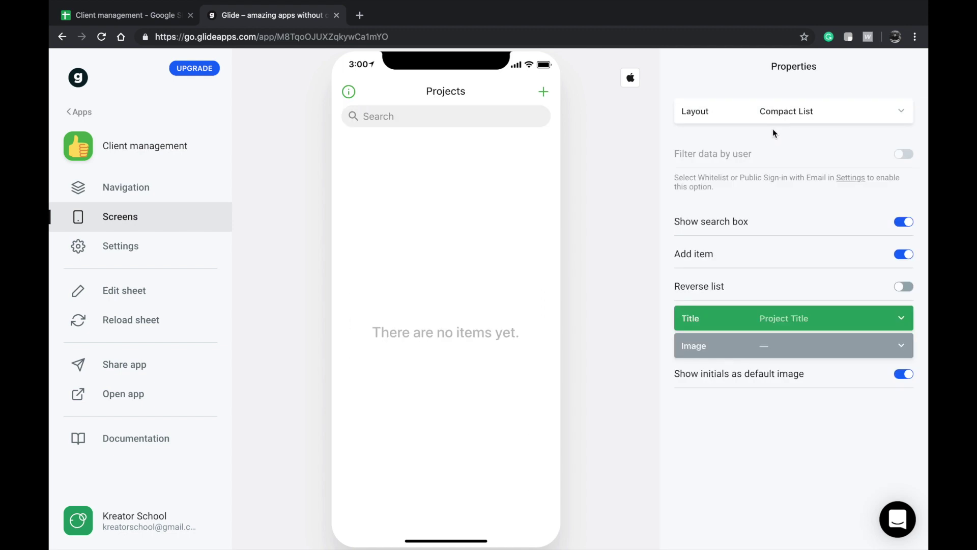
- Add a Choice field saving to Deliverables, with options from the Options sheet's Deliverables column
{"action": "left_click", "coordinate": [550, 88]}
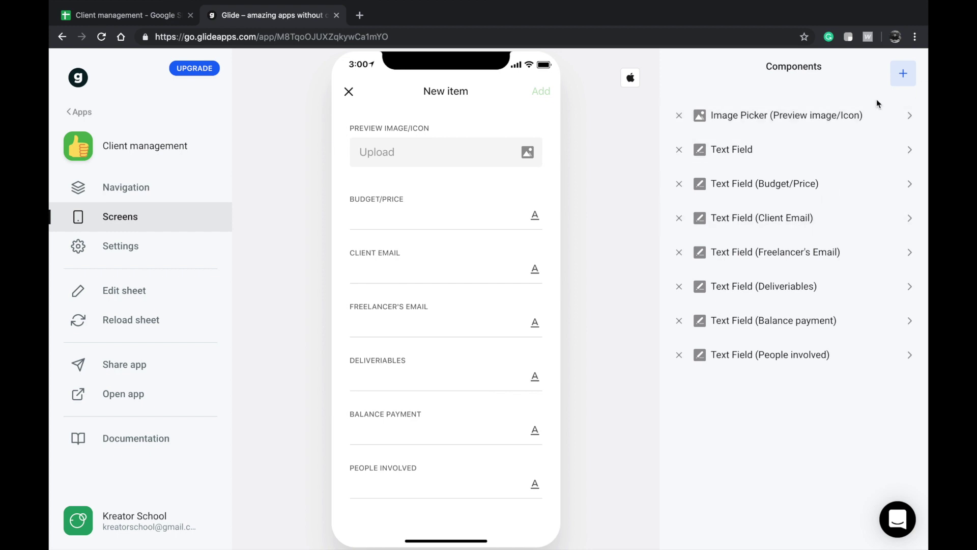
{"action": "left_click", "coordinate": [903, 73]}
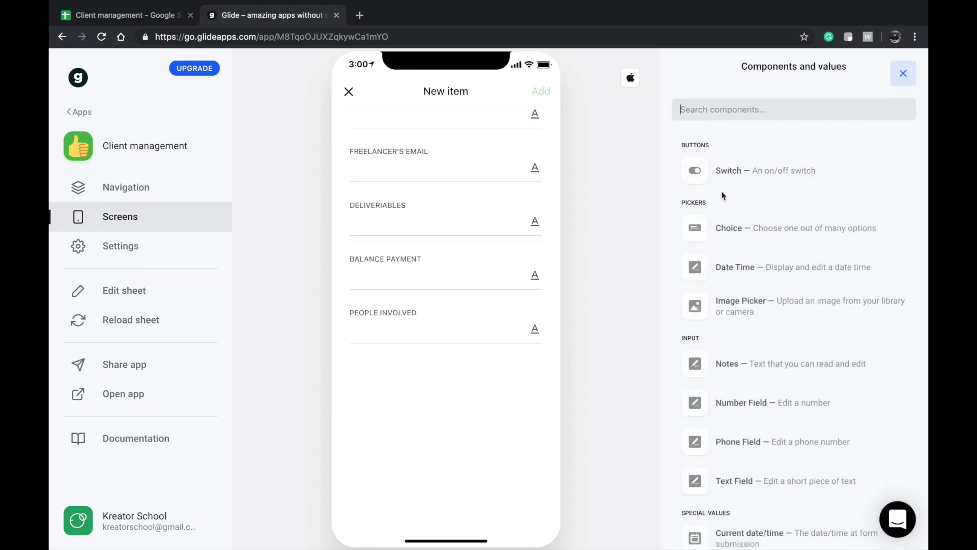
{"action": "left_click", "coordinate": [733, 232]}
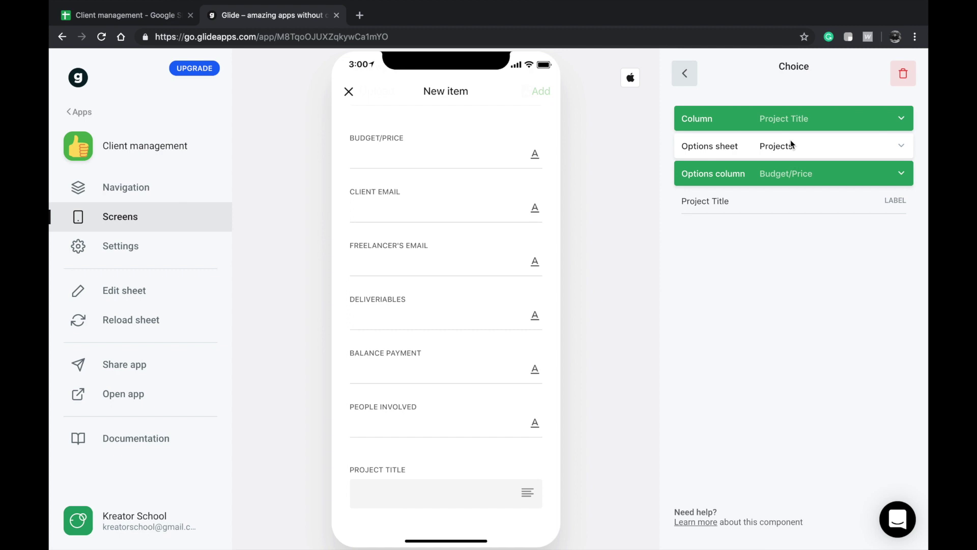
{"action": "left_click", "coordinate": [792, 145]}
{"action": "left_click", "coordinate": [733, 247]}
{"action": "left_click", "coordinate": [761, 184]}
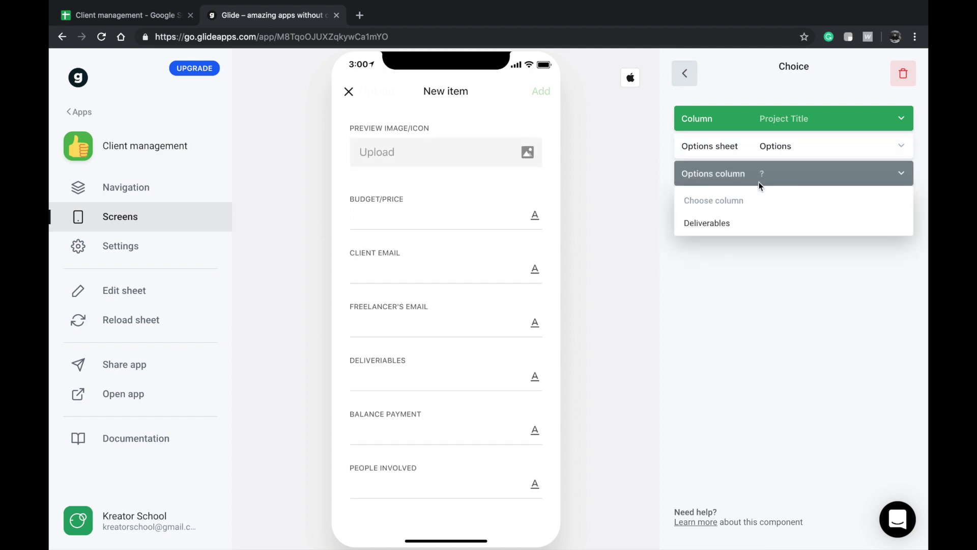
{"action": "left_click", "coordinate": [738, 221]}
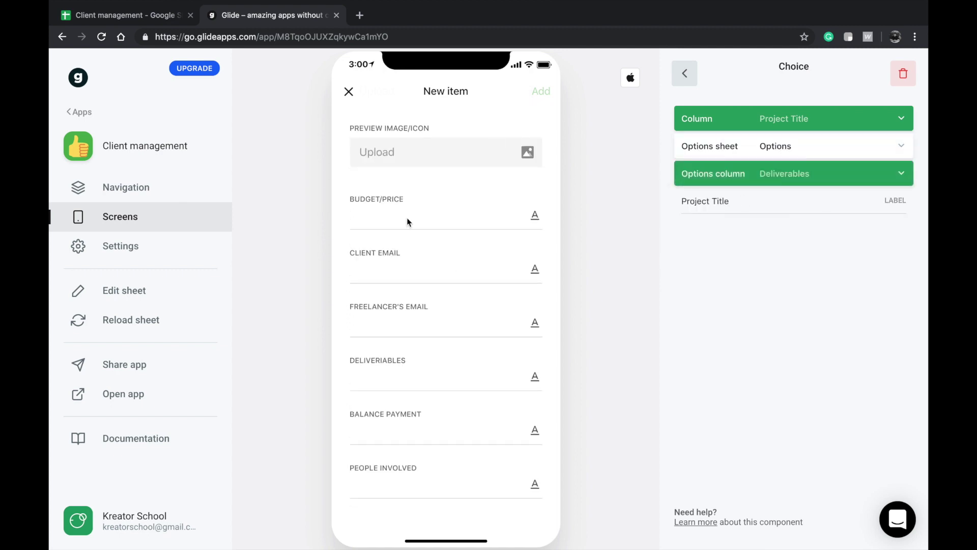
{"action": "left_click", "coordinate": [782, 125]}
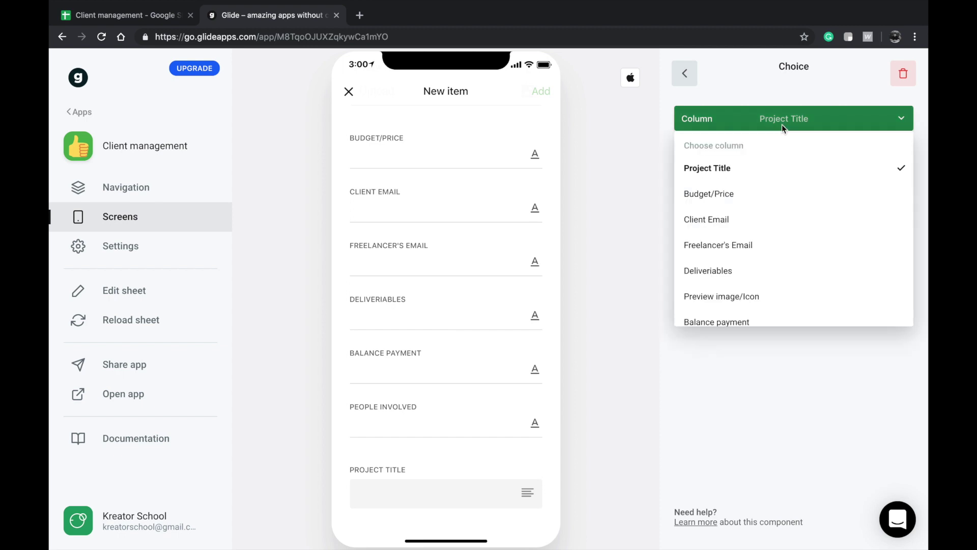
{"action": "left_click", "coordinate": [723, 257]}
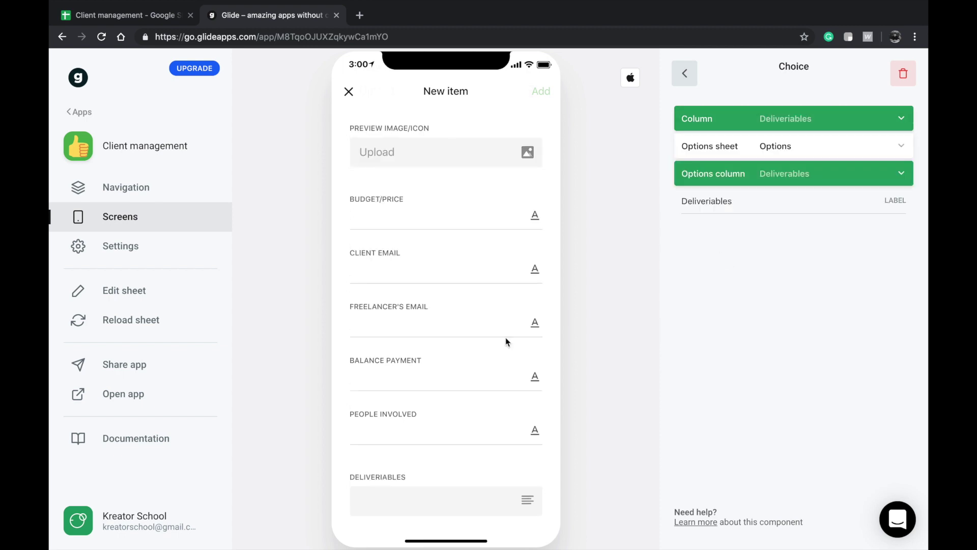
- Move the Deliverables choice below Budget/Price and delete the Freelancer's Email field
{"action": "left_click", "coordinate": [684, 73]}
{"action": "left_click", "coordinate": [734, 388]}
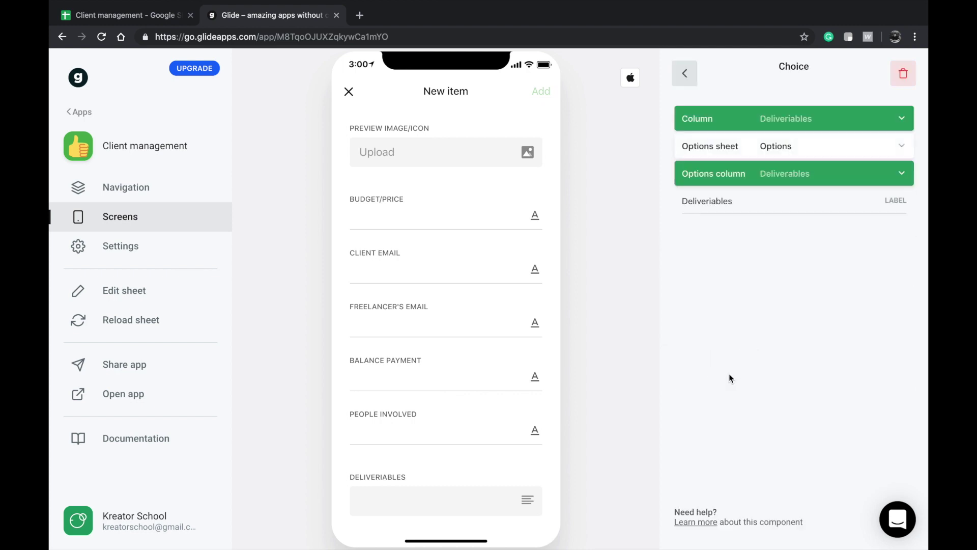
{"action": "left_click", "coordinate": [688, 84]}
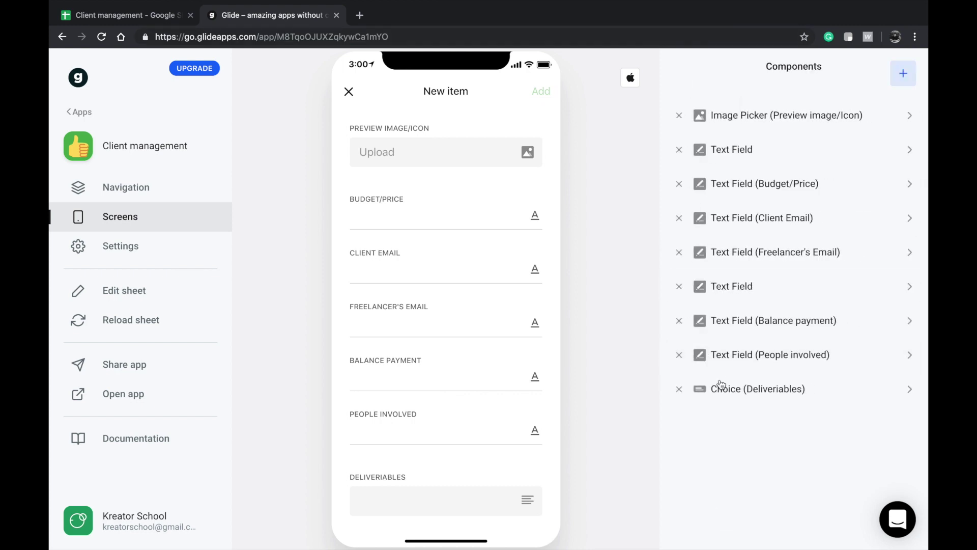
{"action": "left_click_drag", "start_coordinate": [726, 388], "coordinate": [742, 218]}
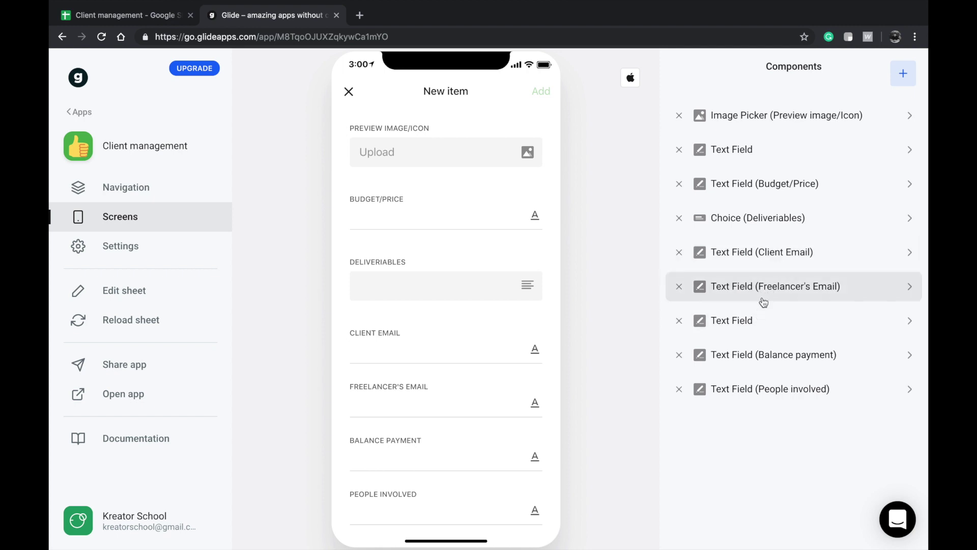
{"action": "left_click", "coordinate": [679, 287]}
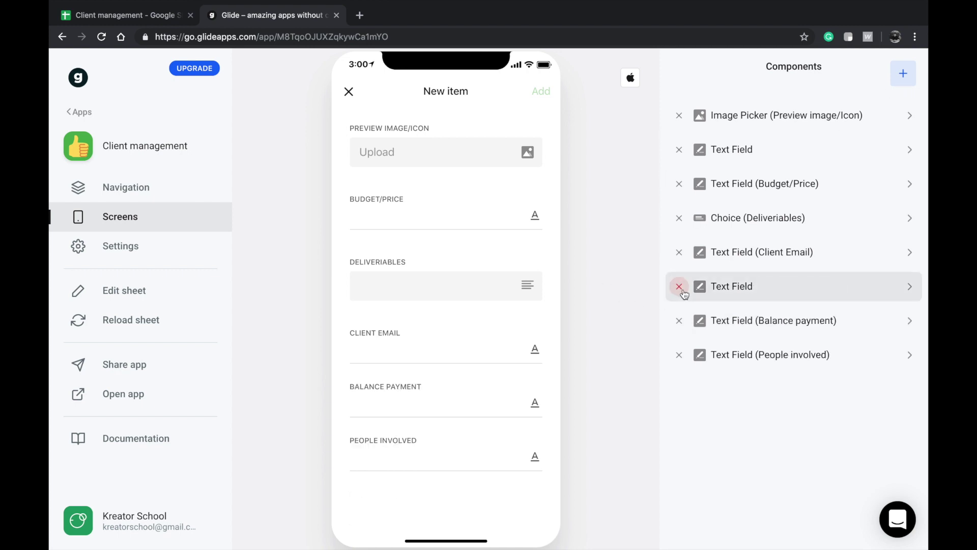
{"action": "left_click", "coordinate": [911, 73]}
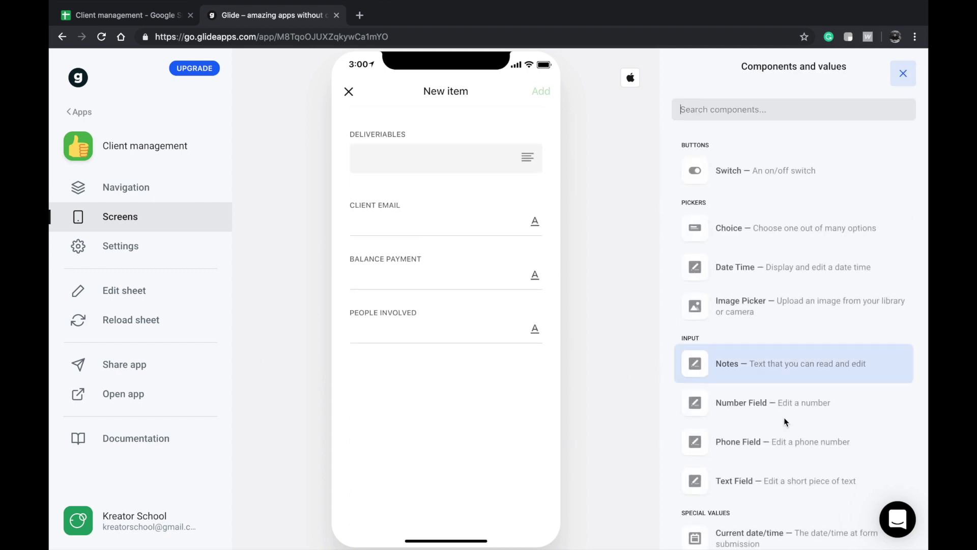
{"action": "scroll", "coordinate": [794, 428], "scroll_direction": "down", "scroll_amount": 3}
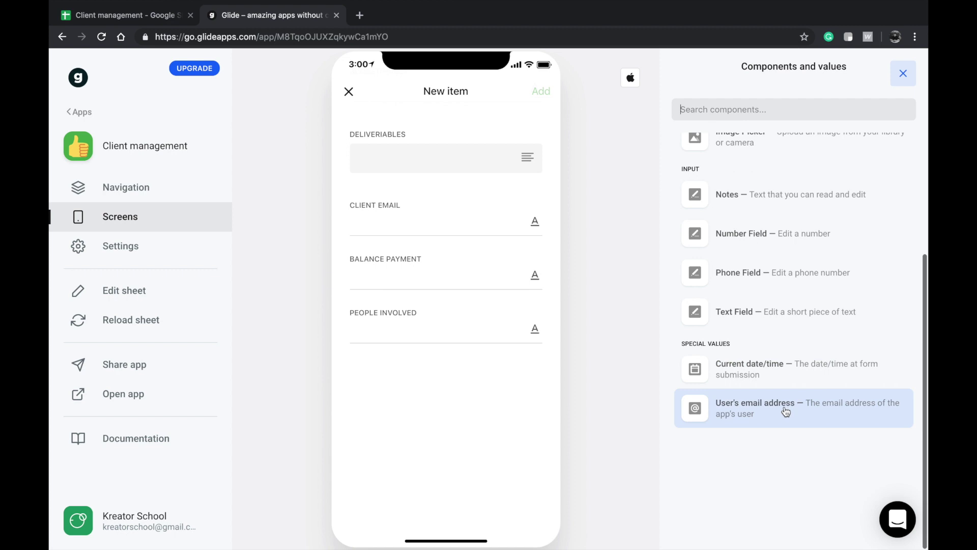
{"action": "left_click", "coordinate": [786, 412]}
{"action": "left_click", "coordinate": [805, 409]}
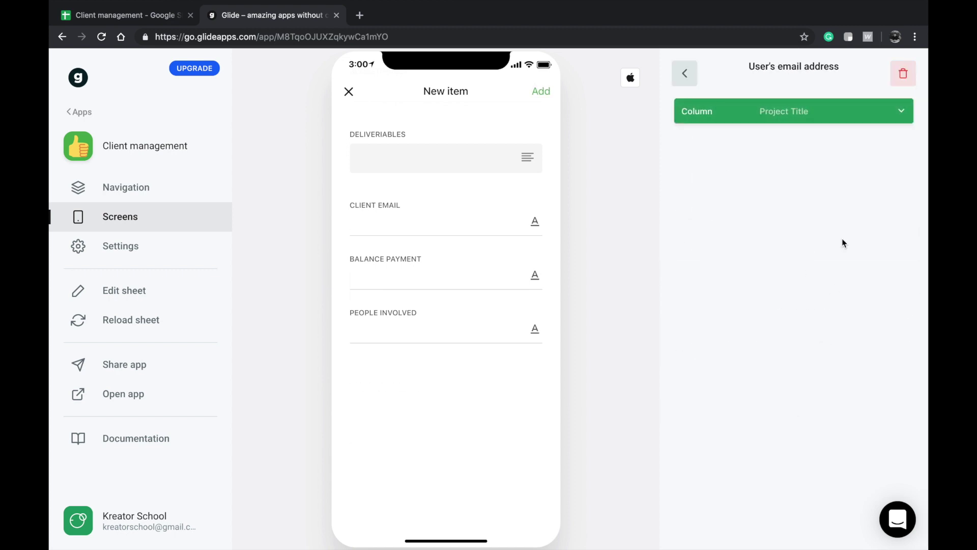
{"action": "left_click", "coordinate": [813, 113]}
{"action": "left_click", "coordinate": [811, 233]}
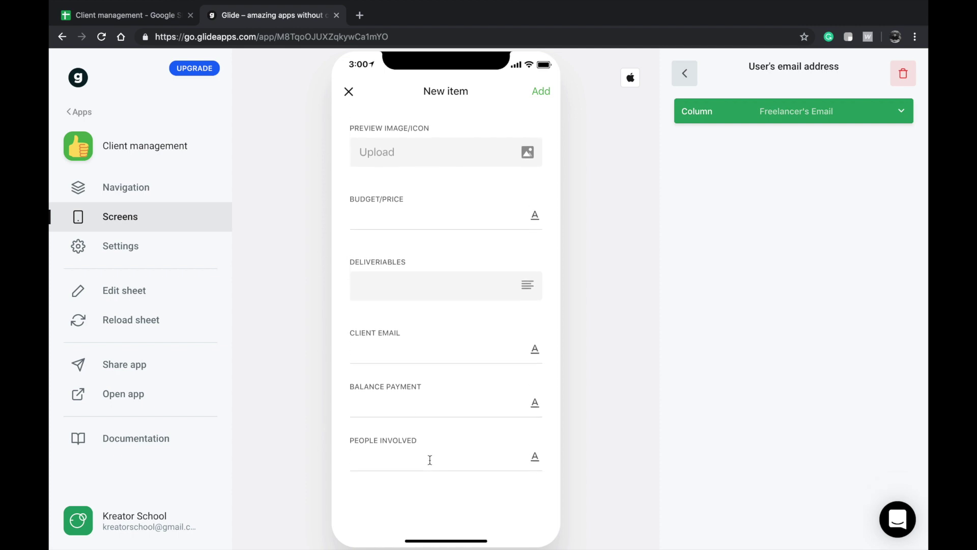
{"action": "left_click", "coordinate": [685, 74]}
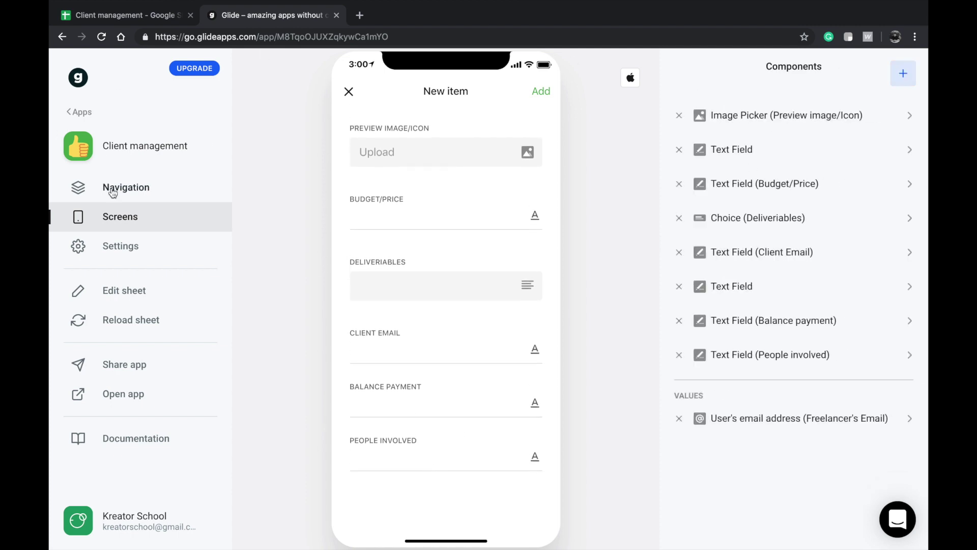
- Set the app's sign-in method to Public with email
{"action": "left_click", "coordinate": [130, 248]}
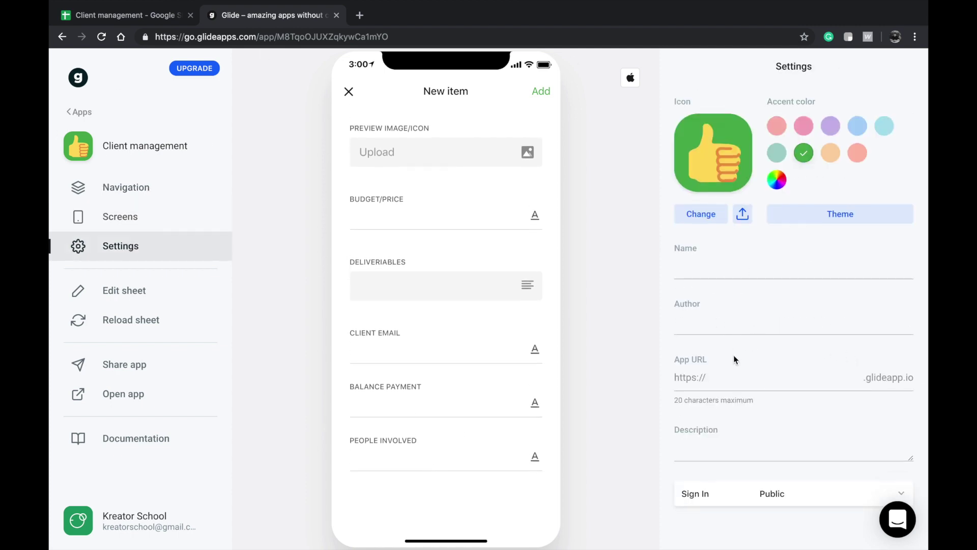
{"action": "scroll", "coordinate": [735, 367], "scroll_direction": "down", "scroll_amount": 2}
{"action": "left_click", "coordinate": [755, 412]}
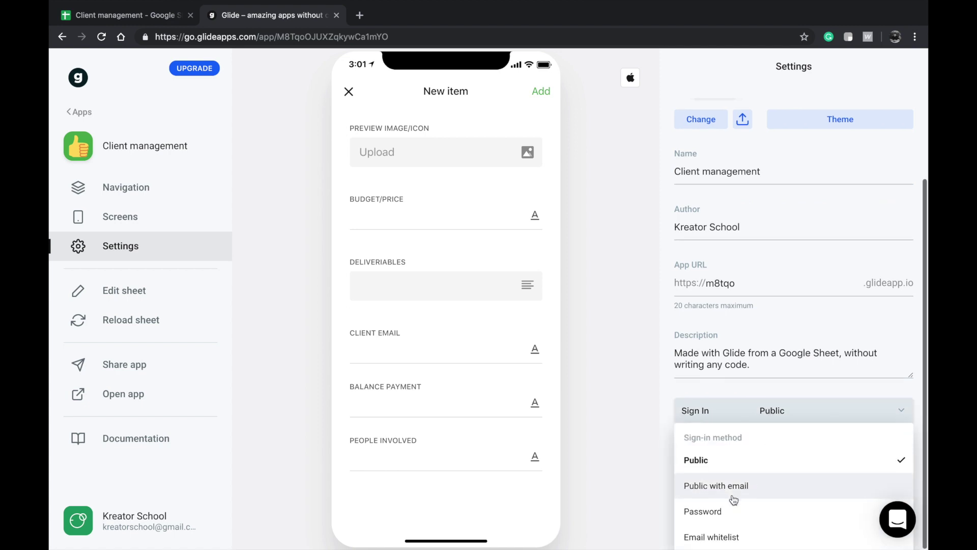
{"action": "left_click", "coordinate": [720, 487]}
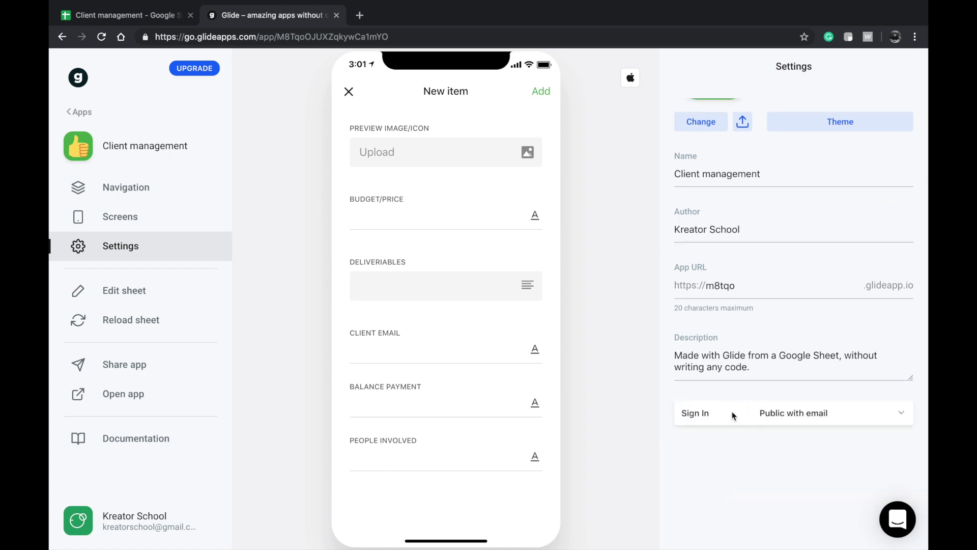
{"action": "left_click", "coordinate": [814, 413]}
{"action": "left_click", "coordinate": [586, 397]}
{"action": "left_click", "coordinate": [145, 219]}
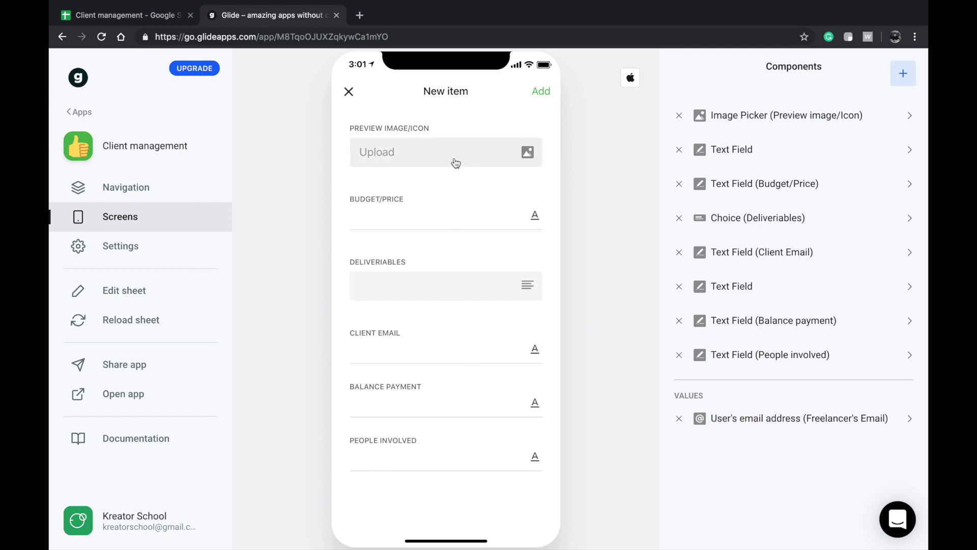
- Delete the unlabelled Text Field and the People involved field from the form
{"action": "scroll", "coordinate": [463, 439], "scroll_direction": "down", "scroll_amount": 1}
{"action": "scroll", "coordinate": [464, 439], "scroll_direction": "up", "scroll_amount": 1}
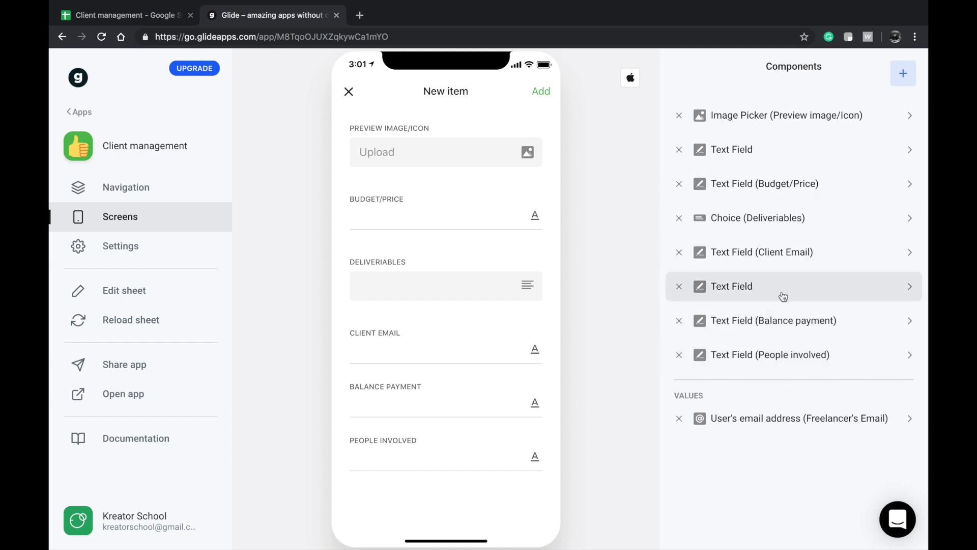
{"action": "left_click", "coordinate": [679, 286]}
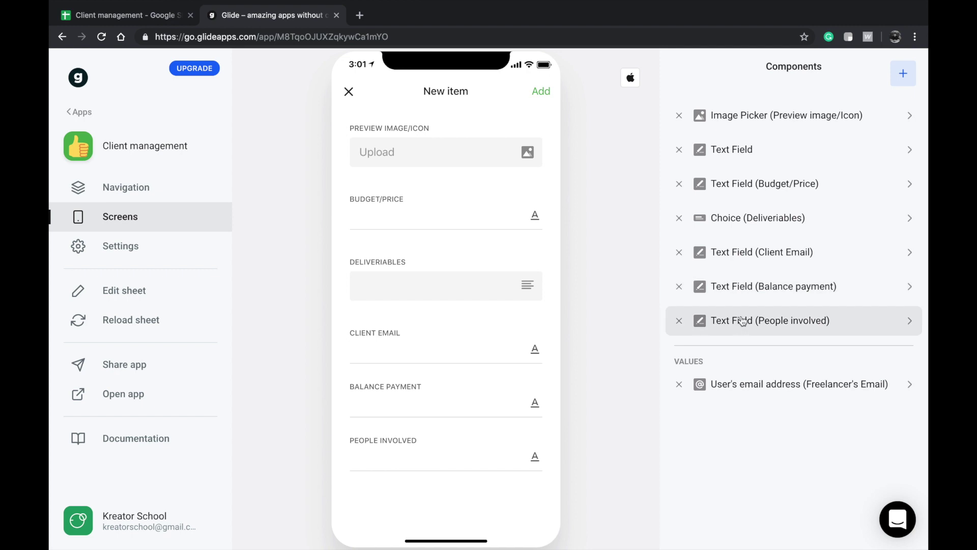
{"action": "left_click", "coordinate": [680, 321]}
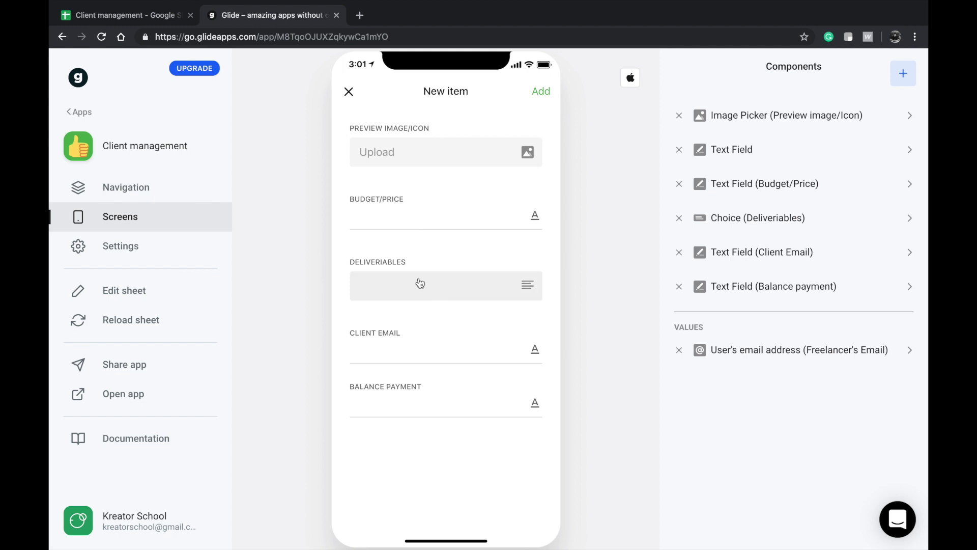
{"action": "left_click", "coordinate": [904, 75]}
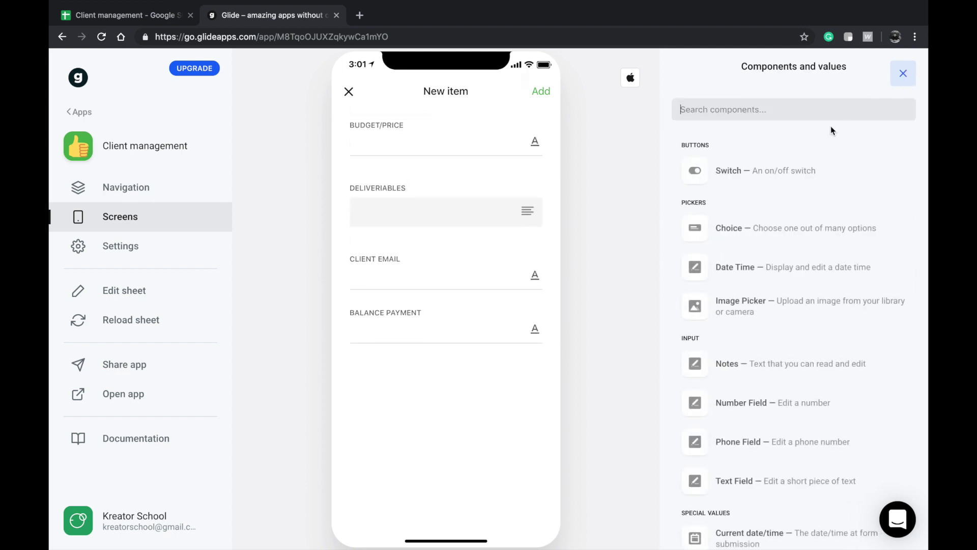
{"action": "left_click", "coordinate": [903, 73]}
- Bind the remaining untitled Text Field to Project Title and close the New item form
{"action": "left_click", "coordinate": [757, 153]}
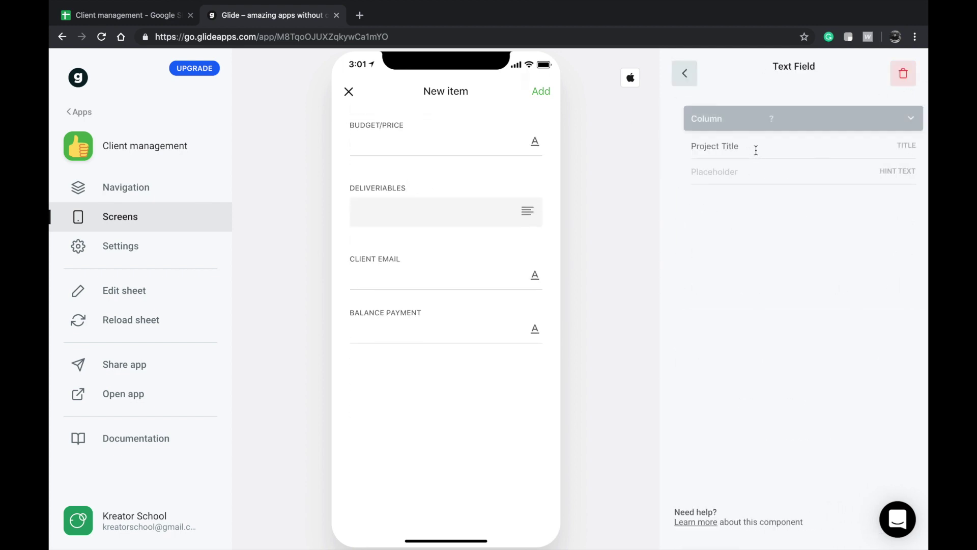
{"action": "left_click", "coordinate": [762, 125]}
{"action": "left_click", "coordinate": [735, 167]}
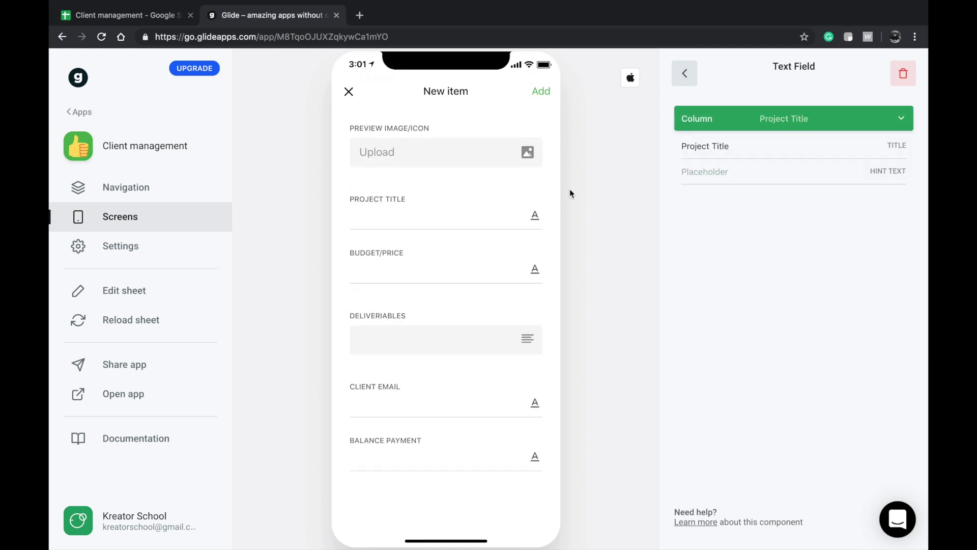
{"action": "left_click", "coordinate": [682, 77]}
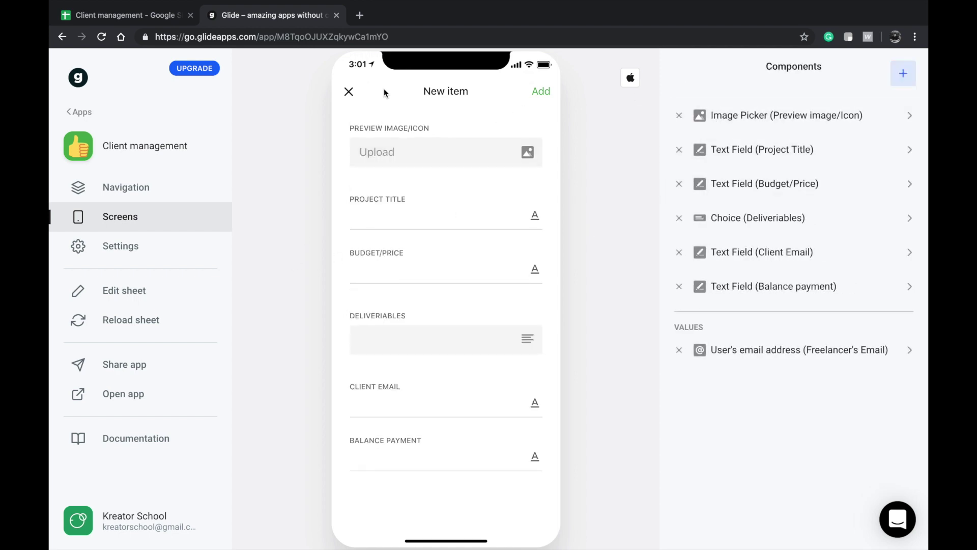
{"action": "left_click", "coordinate": [349, 92]}
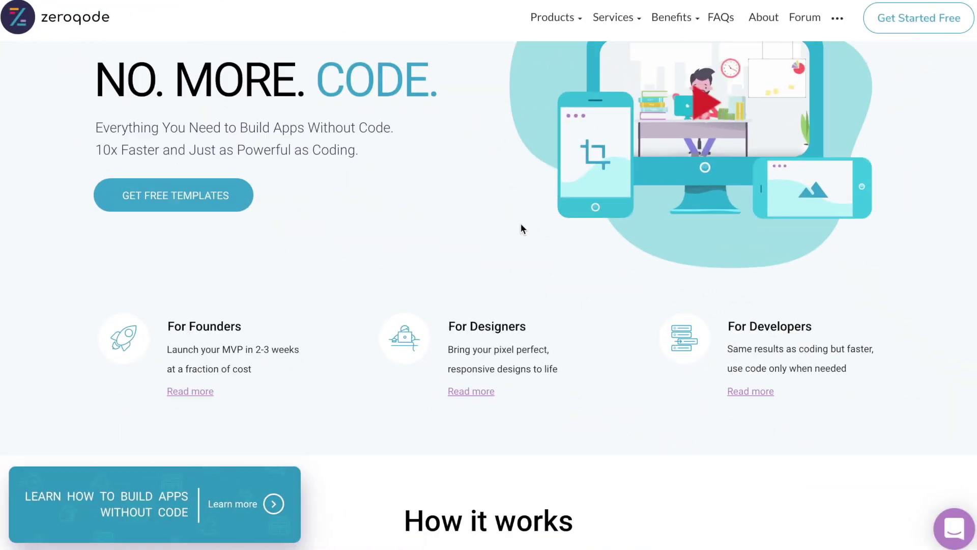
- Scroll through the Zeroqode Codeless App Templates and Other Zeroqode Products sections
{"action": "scroll", "coordinate": [521, 224], "scroll_direction": "down", "scroll_amount": 1}
{"action": "scroll", "coordinate": [521, 225], "scroll_direction": "down", "scroll_amount": 9}
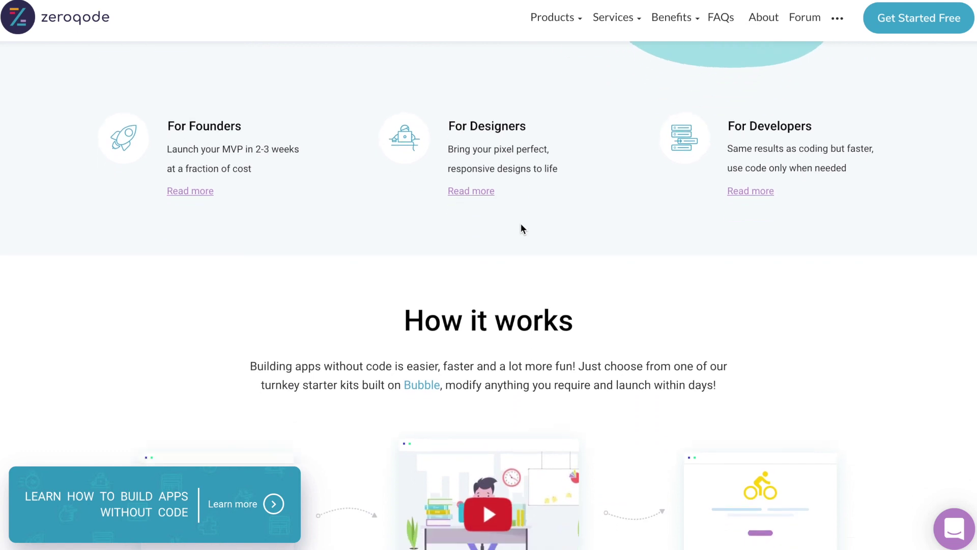
{"action": "scroll", "coordinate": [522, 229], "scroll_direction": "down", "scroll_amount": 11}
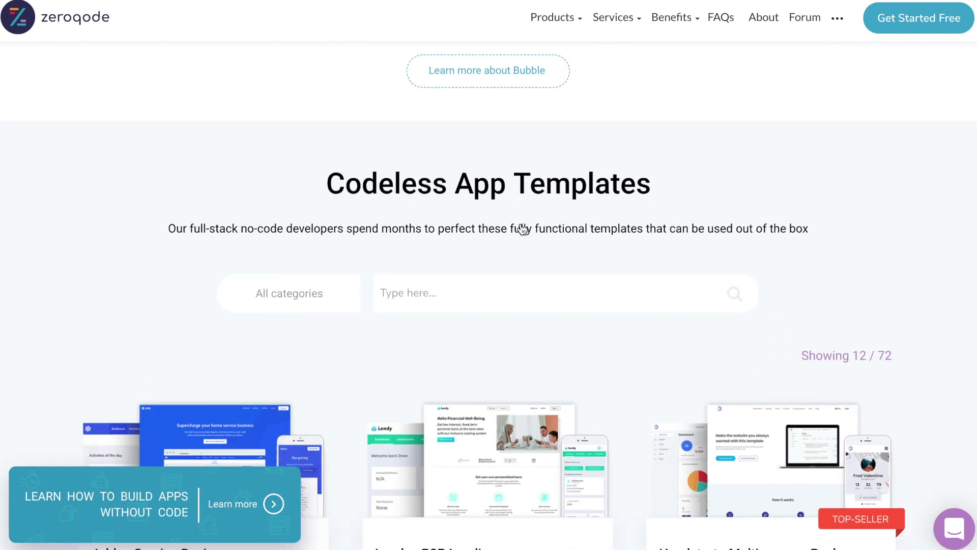
{"action": "scroll", "coordinate": [521, 227], "scroll_direction": "down", "scroll_amount": 11}
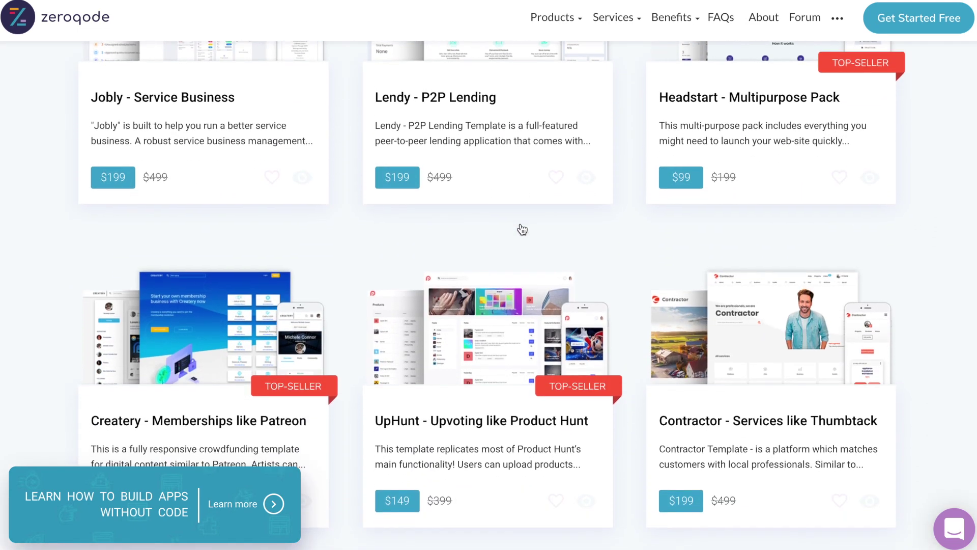
{"action": "scroll", "coordinate": [523, 229], "scroll_direction": "down", "scroll_amount": 9}
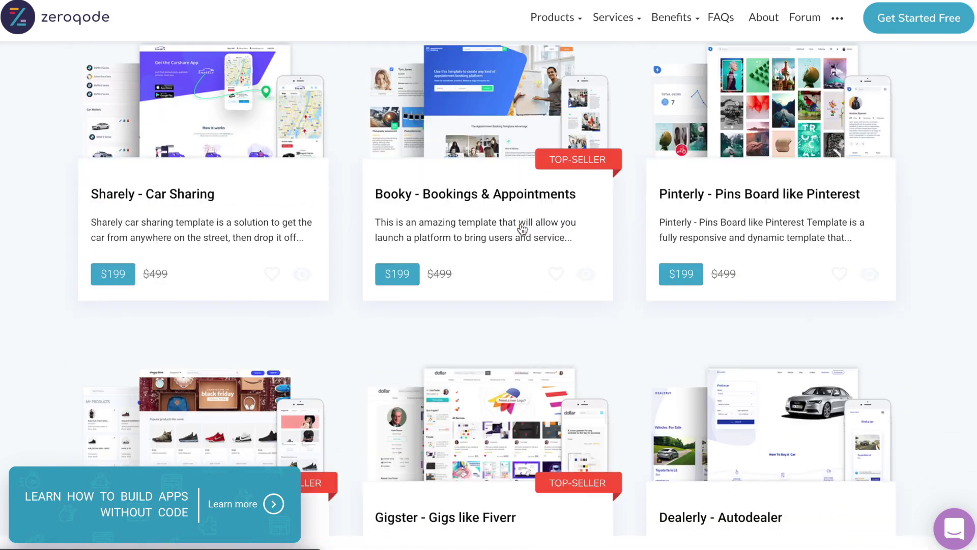
{"action": "scroll", "coordinate": [522, 229], "scroll_direction": "down", "scroll_amount": 10}
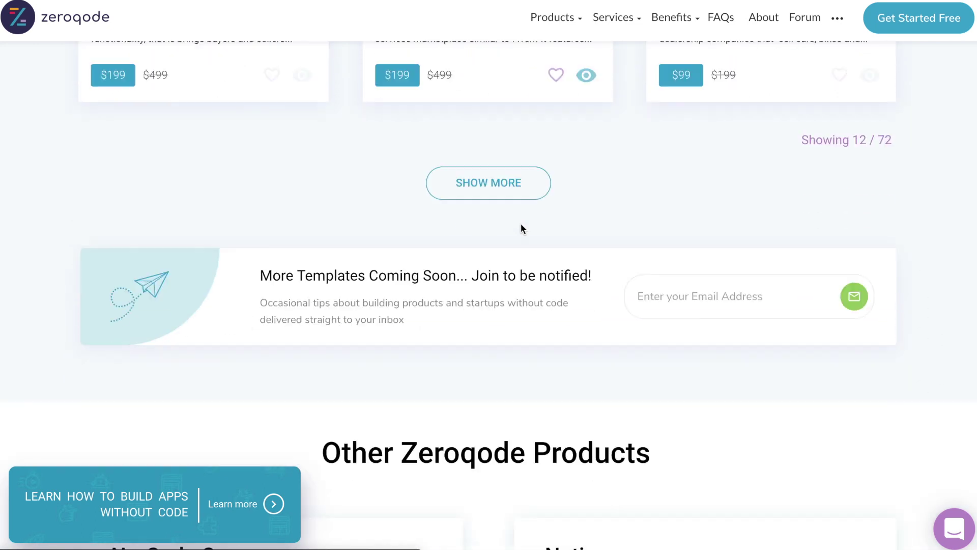
{"action": "scroll", "coordinate": [521, 224], "scroll_direction": "down", "scroll_amount": 20}
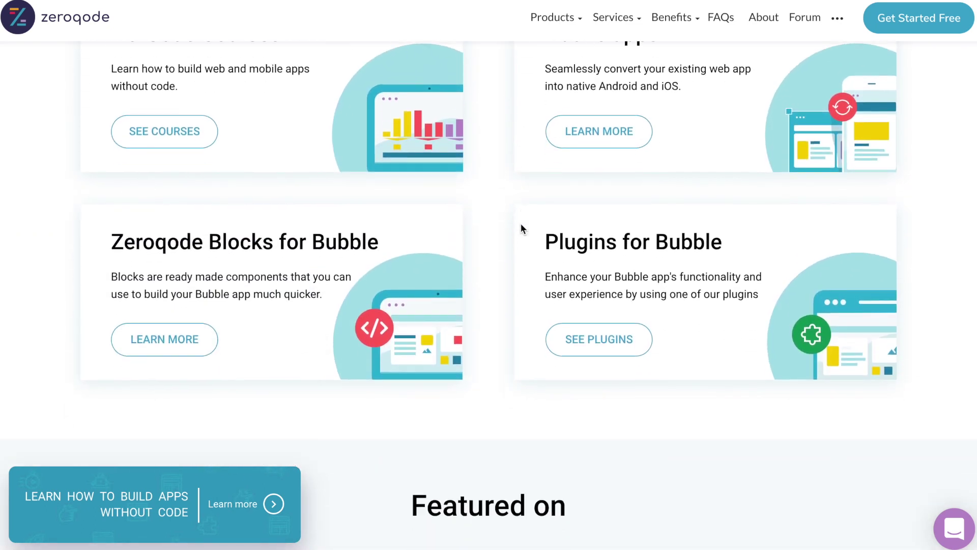
{"action": "scroll", "coordinate": [521, 224], "scroll_direction": "down", "scroll_amount": 2}
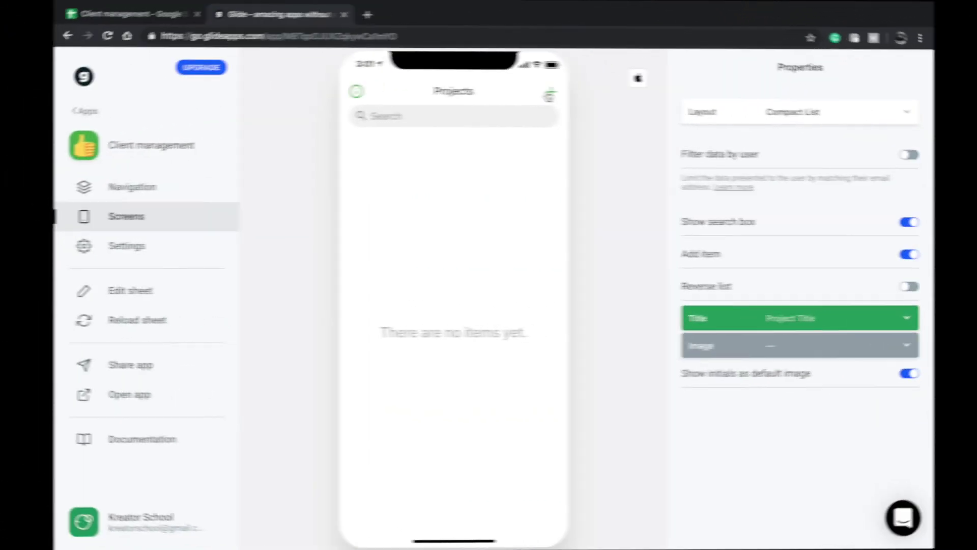
- Start a new project titled Client management with its budget and Web project files deliverable
{"action": "left_click", "coordinate": [550, 94]}
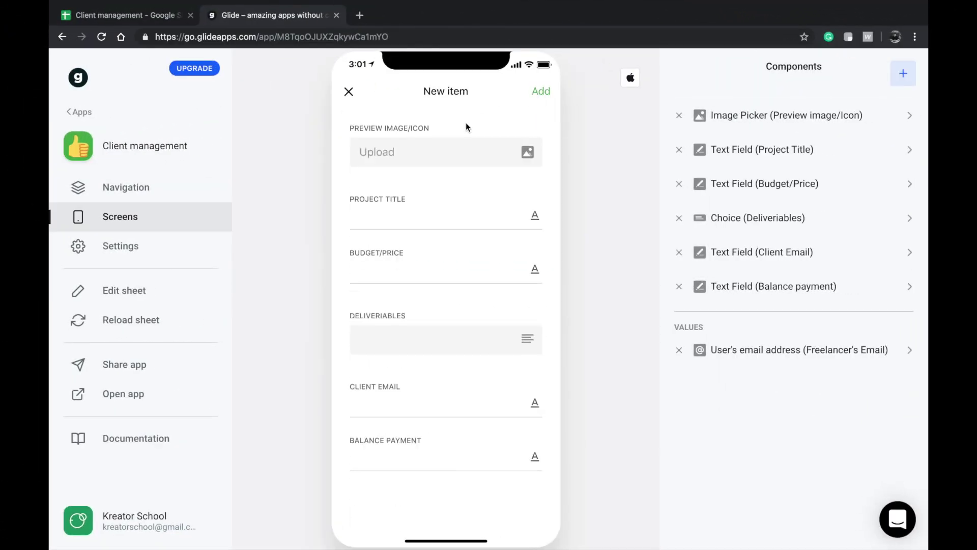
{"action": "left_click", "coordinate": [412, 218]}
{"action": "type", "text": "Client managenemen"}
{"action": "left_click", "coordinate": [408, 274]}
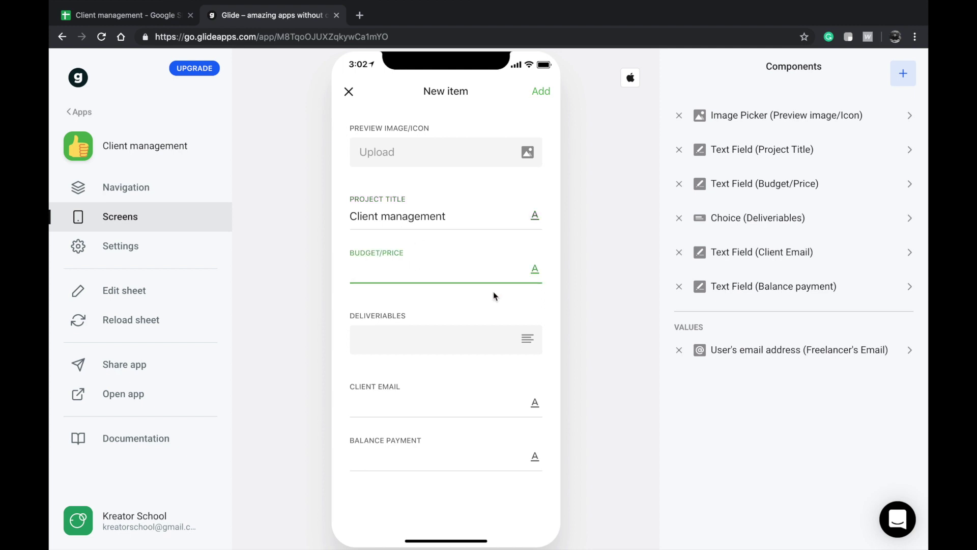
{"action": "type", "text": "120"}
{"action": "type", "text": "$"}
{"action": "left_click", "coordinate": [501, 349]}
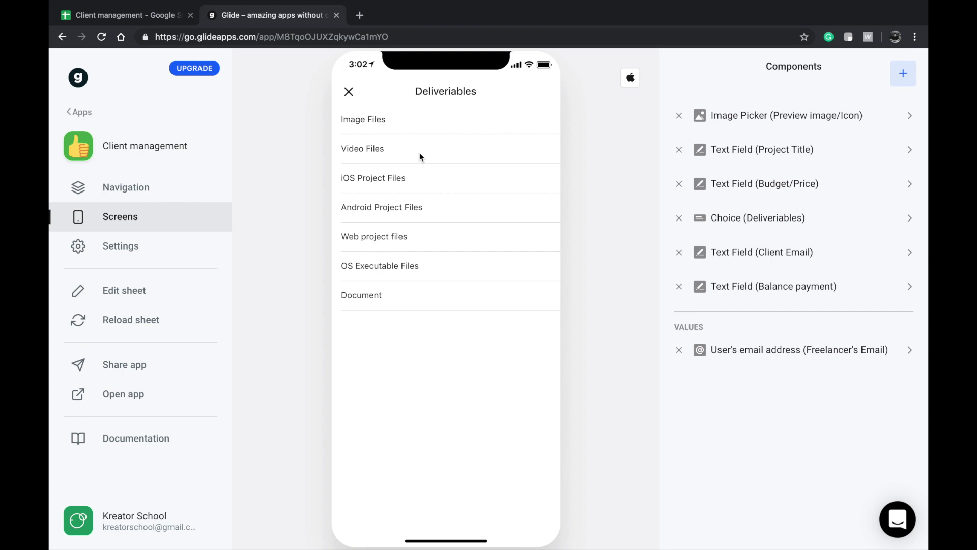
{"action": "left_click", "coordinate": [480, 237]}
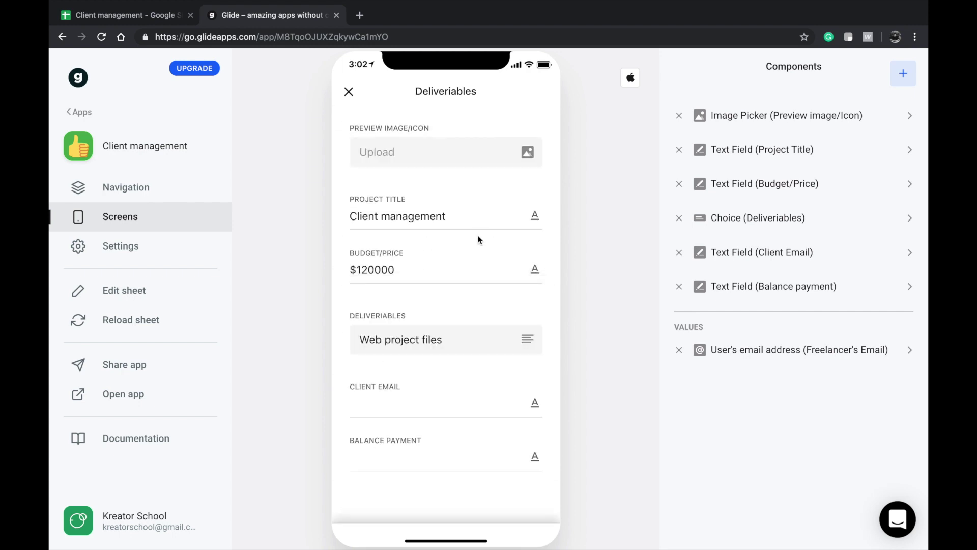
- Enter the client's e-mail and a $100000 balance payment, save the project and open it
{"action": "left_click", "coordinate": [427, 394]}
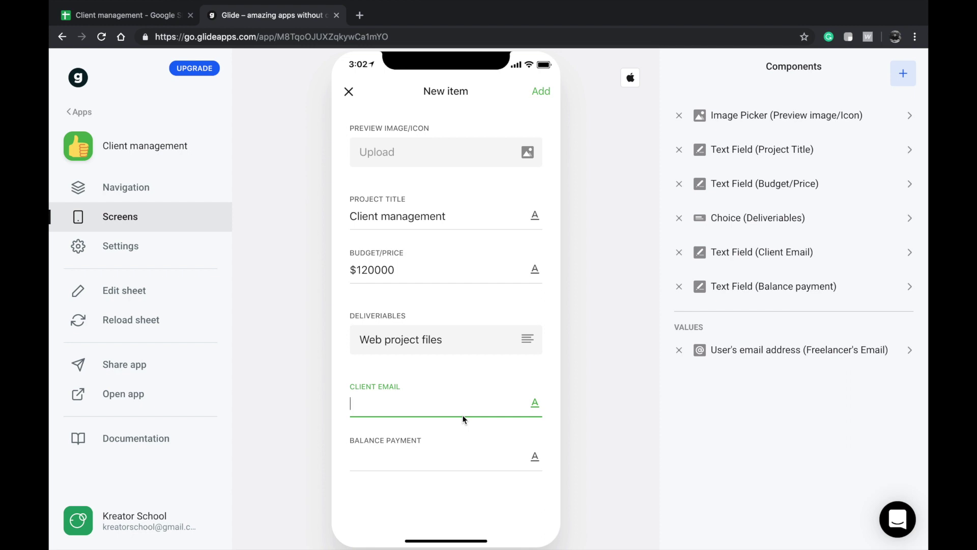
{"action": "left_click", "coordinate": [407, 456]}
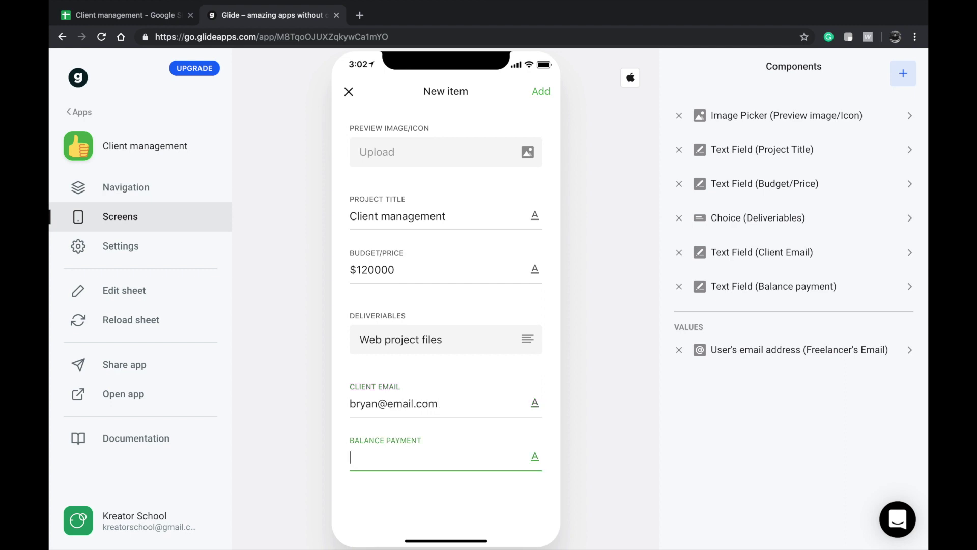
{"action": "type", "text": "$1400"}
{"action": "key", "text": "BackSpace"}
{"action": "key", "text": "BackSpace"}
{"action": "key", "text": "BackSpace"}
{"action": "type", "text": "000"}
{"action": "left_click_drag", "start_coordinate": [374, 454], "coordinate": [395, 455]}
{"action": "double_click", "coordinate": [396, 455]}
{"action": "key", "text": "Right"}
{"action": "type", "text": "0"}
{"action": "left_click_drag", "start_coordinate": [373, 459], "coordinate": [484, 463]}
{"action": "left_click", "coordinate": [487, 461]}
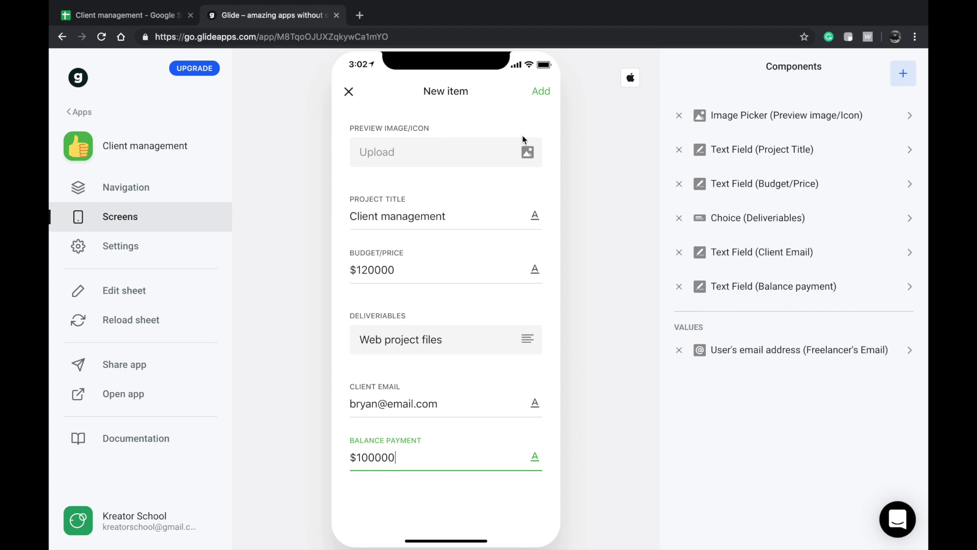
{"action": "left_click", "coordinate": [542, 92]}
{"action": "left_click", "coordinate": [455, 155]}
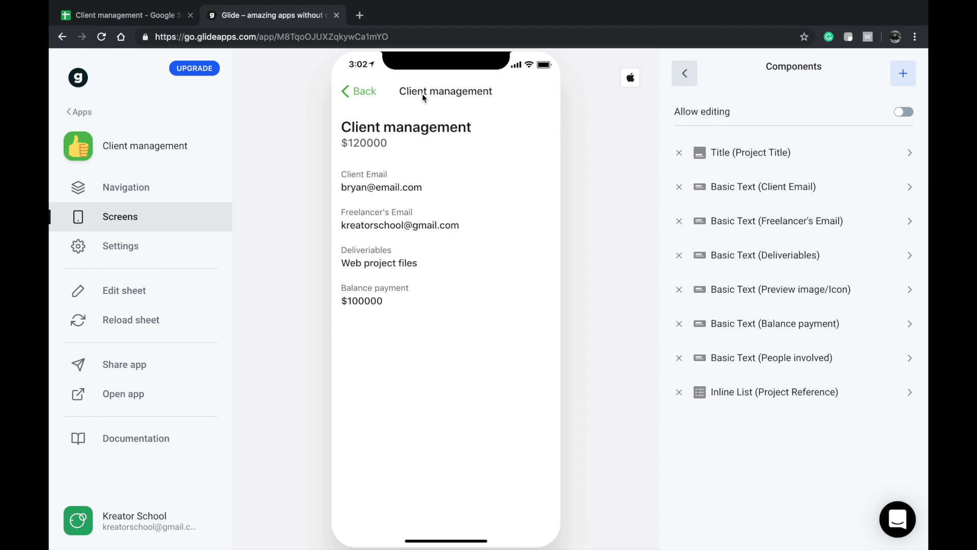
- Reopen the Client management project and turn on Allow editing for its detail screen
{"action": "left_click", "coordinate": [367, 92]}
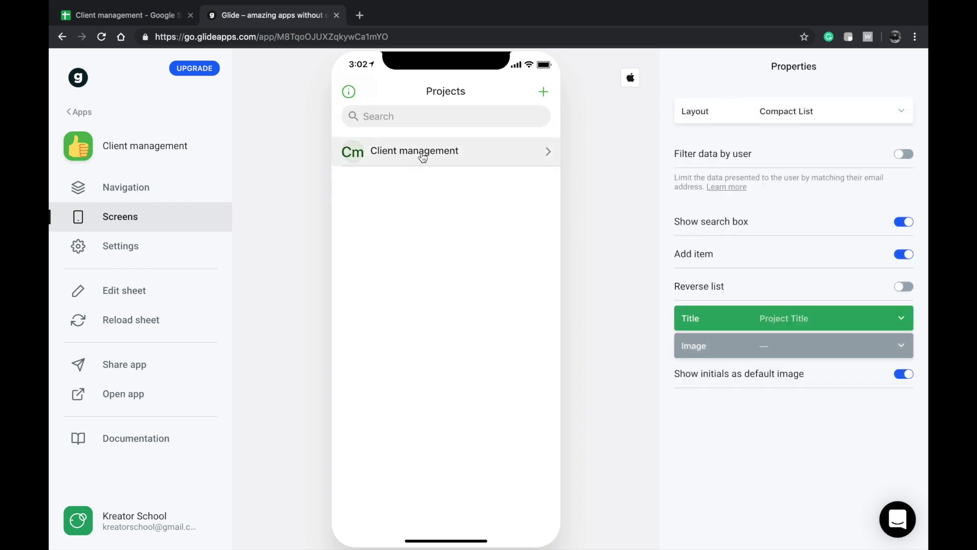
{"action": "left_click", "coordinate": [422, 153]}
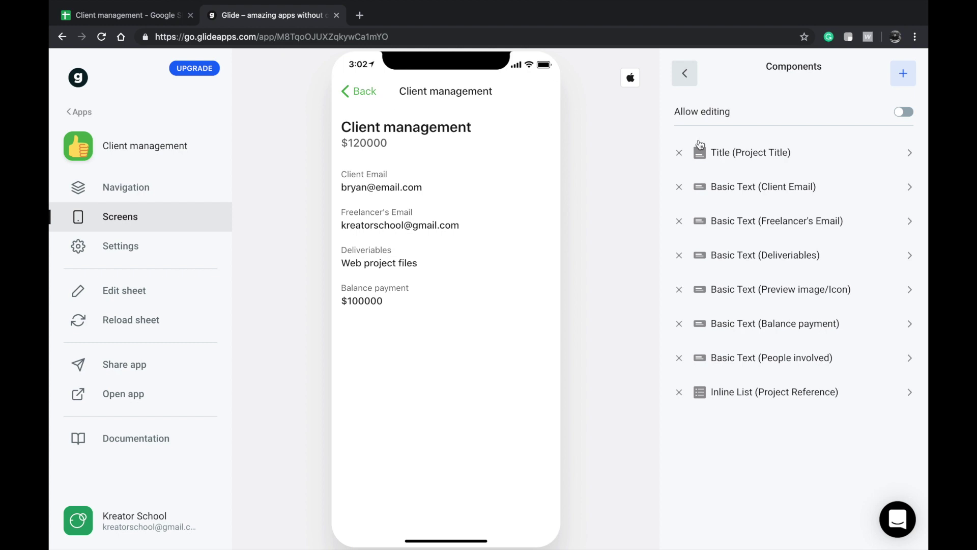
{"action": "left_click", "coordinate": [684, 73]}
{"action": "left_click", "coordinate": [832, 112]}
- In the edit form, upload an image from Downloads as the project's preview image
{"action": "left_click", "coordinate": [536, 96]}
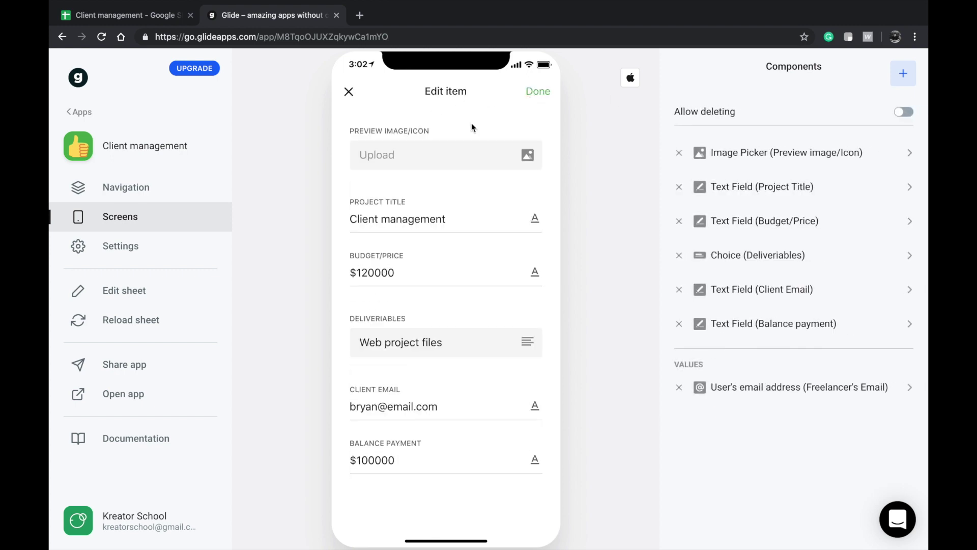
{"action": "left_click", "coordinate": [399, 162]}
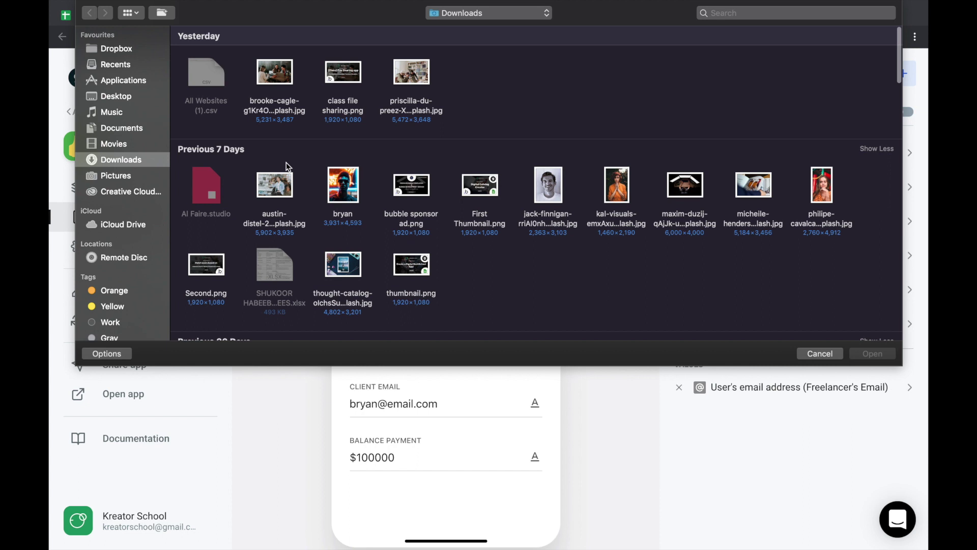
{"action": "double_click", "coordinate": [341, 265]}
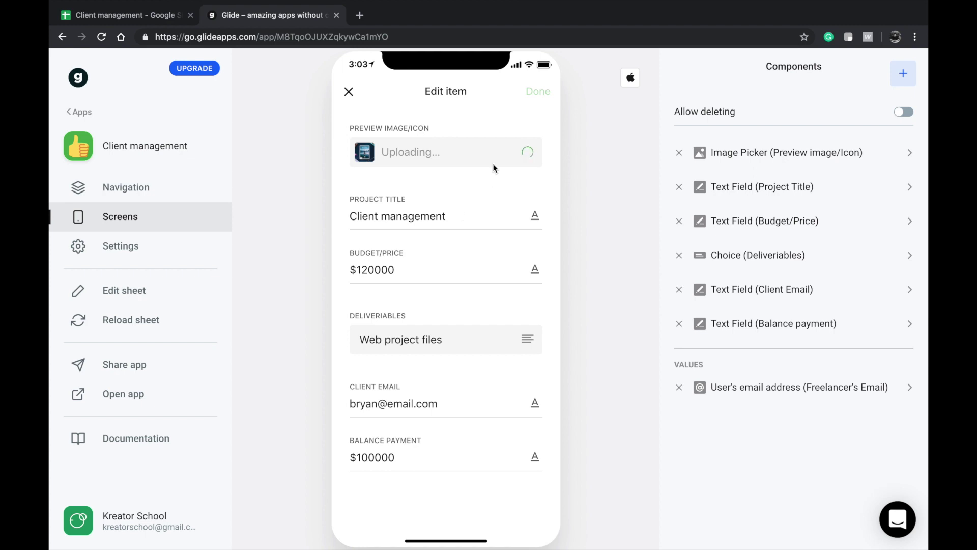
{"action": "left_click", "coordinate": [467, 210]}
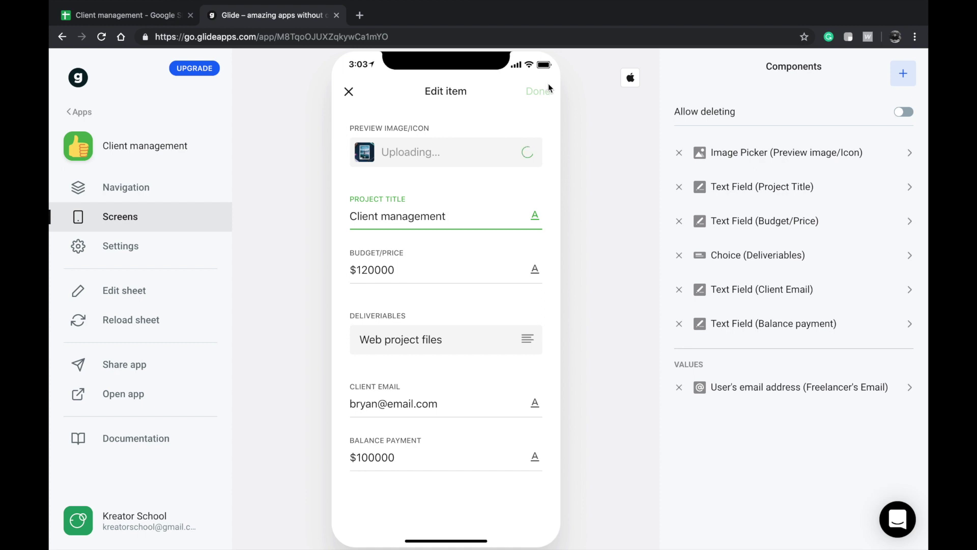
- Save the edits and delete the Preview image/Icon text component, leaving the component list unchanged
{"action": "left_click", "coordinate": [548, 90]}
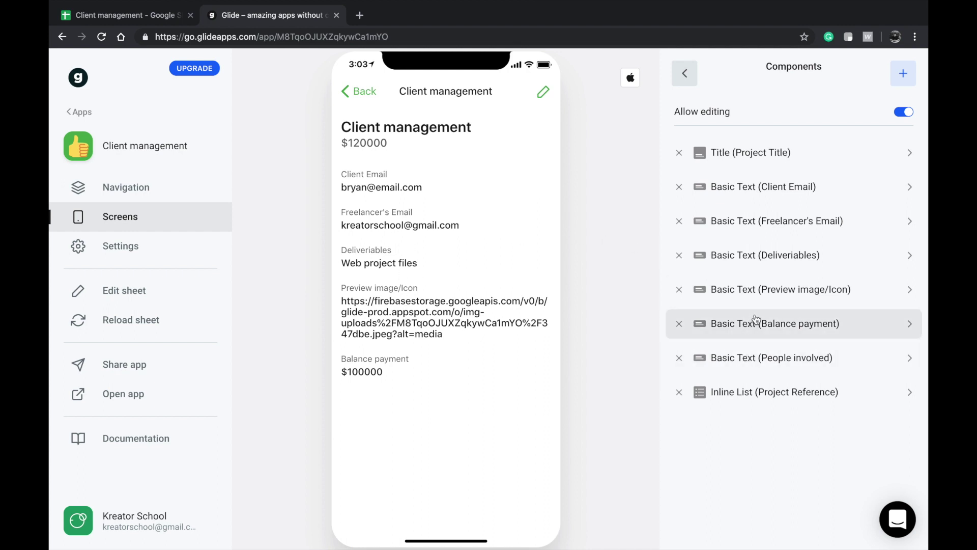
{"action": "left_click", "coordinate": [680, 289]}
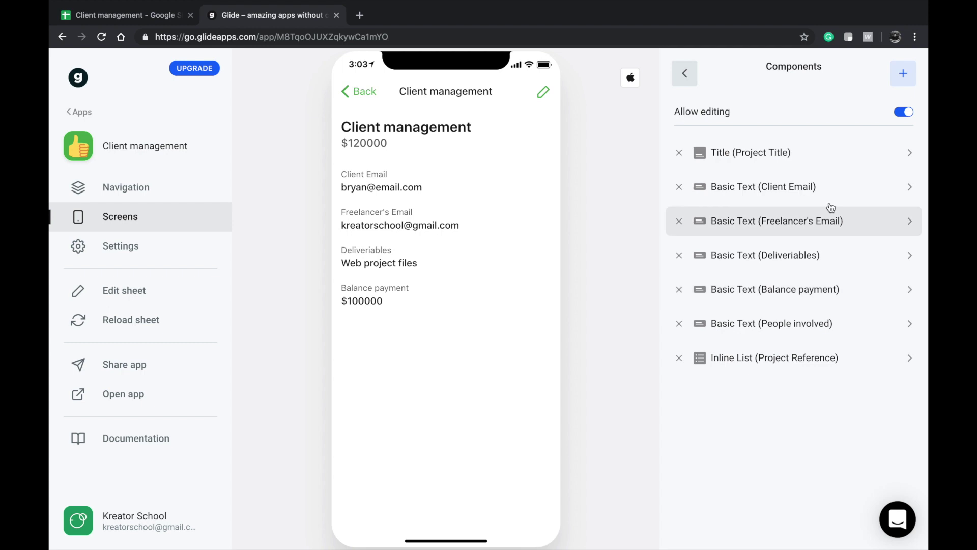
{"action": "left_click", "coordinate": [903, 74]}
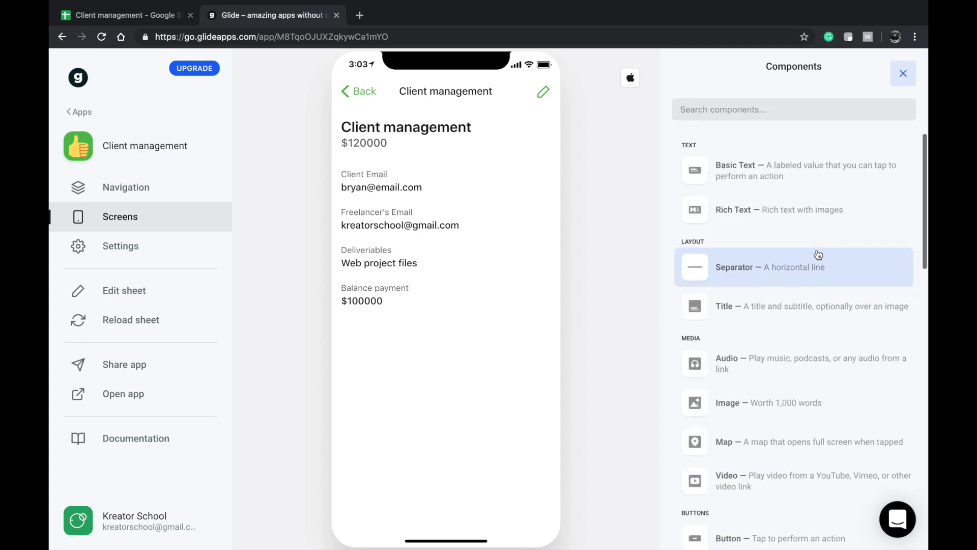
{"action": "left_click", "coordinate": [900, 80]}
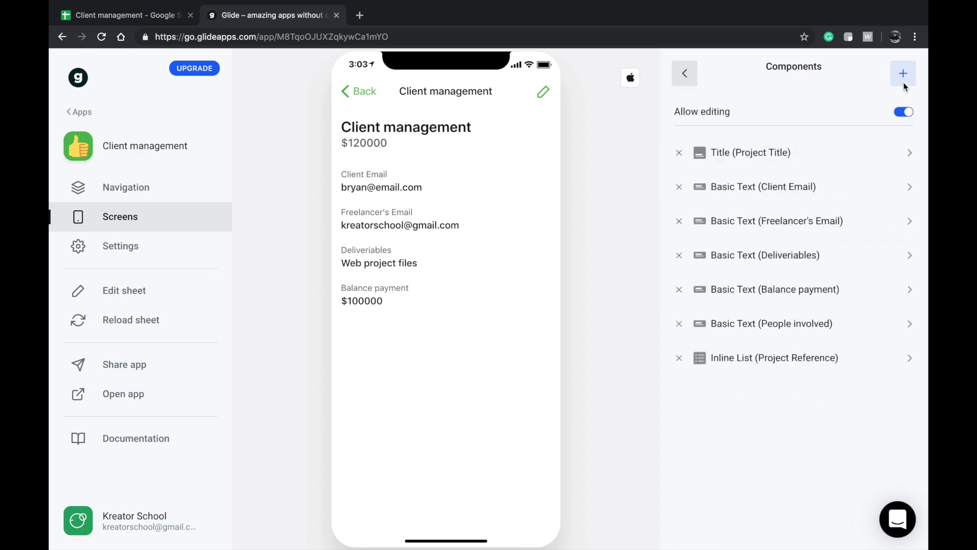
{"action": "left_click", "coordinate": [903, 74]}
{"action": "scroll", "coordinate": [794, 300], "scroll_direction": "down", "scroll_amount": 2}
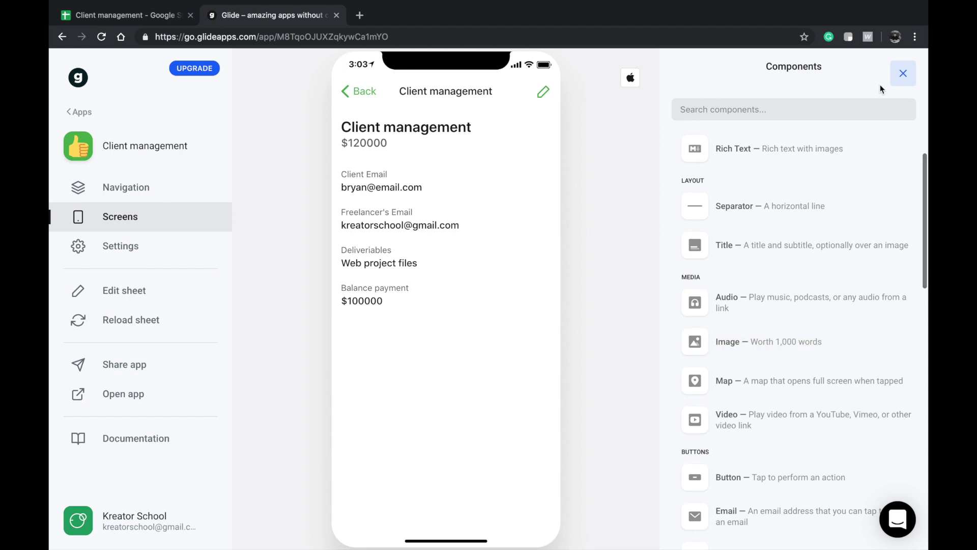
{"action": "left_click", "coordinate": [903, 74]}
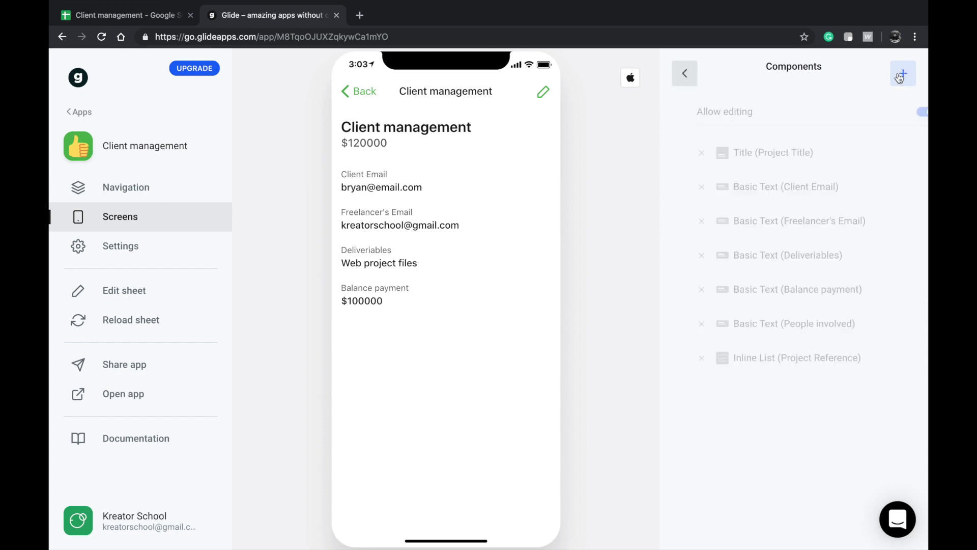
- Set the Title (Project Title) header image to Preview image/Icon, then return to Projects
{"action": "left_click", "coordinate": [742, 154]}
{"action": "left_click", "coordinate": [730, 175]}
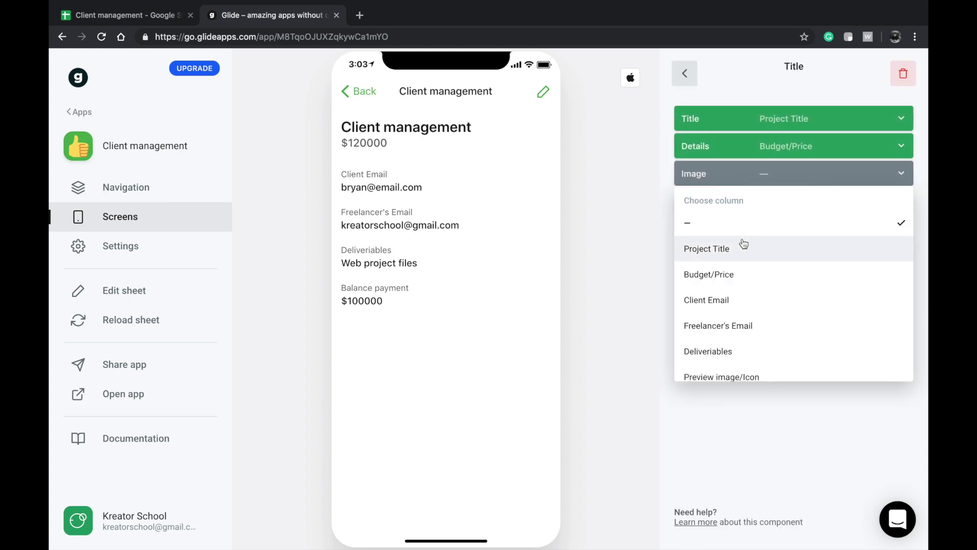
{"action": "scroll", "coordinate": [729, 346], "scroll_direction": "down", "scroll_amount": 2}
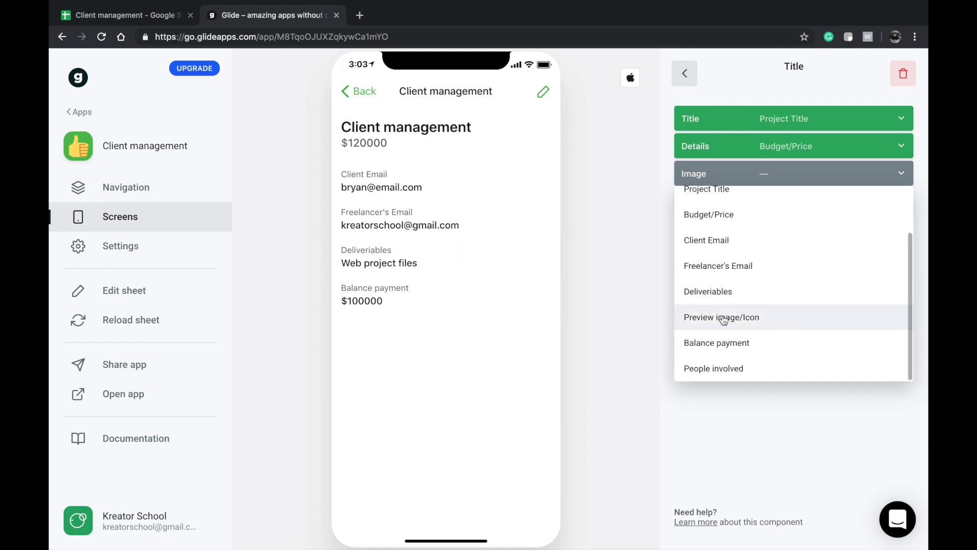
{"action": "left_click", "coordinate": [726, 315]}
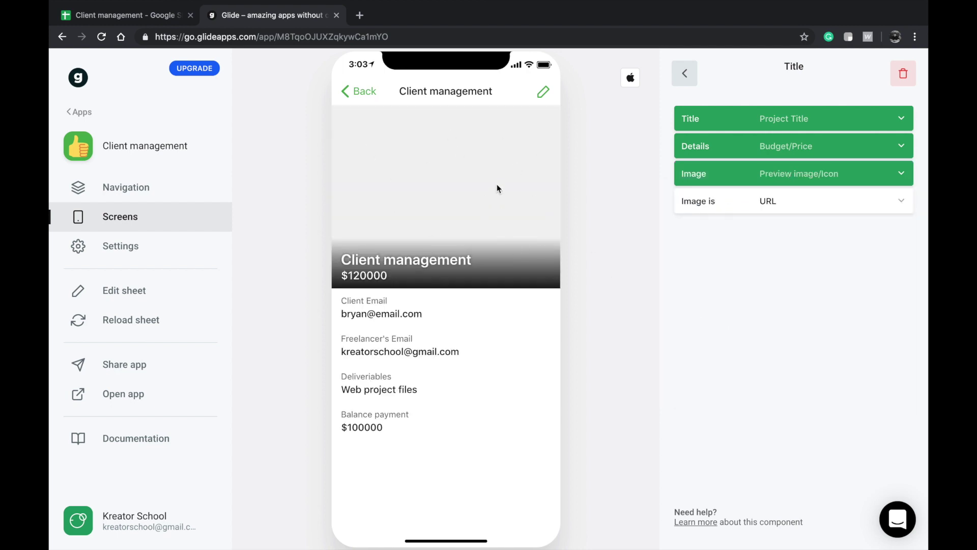
{"action": "left_click", "coordinate": [362, 94]}
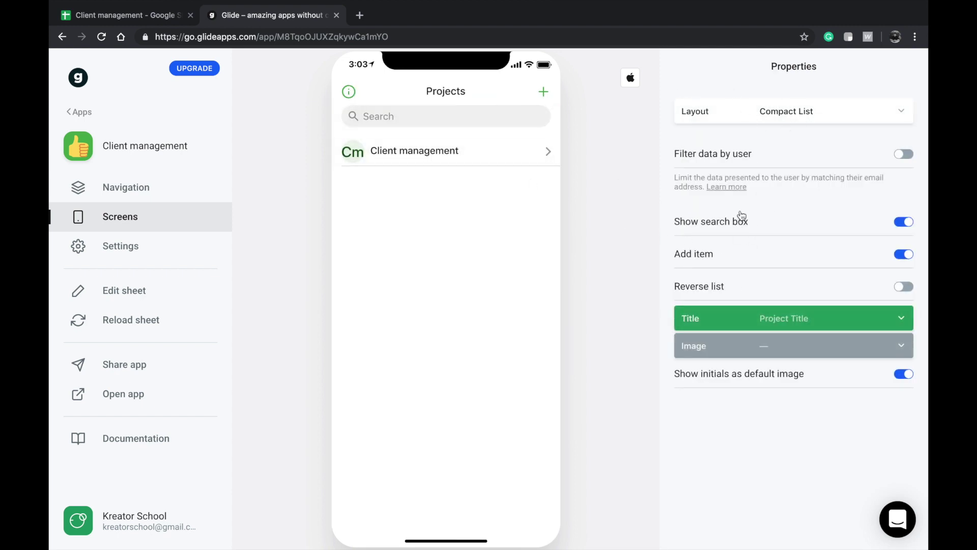
- Preview the Projects screen in Tiles, List, Calendar, Columns and Gallery layouts
{"action": "left_click", "coordinate": [777, 109]}
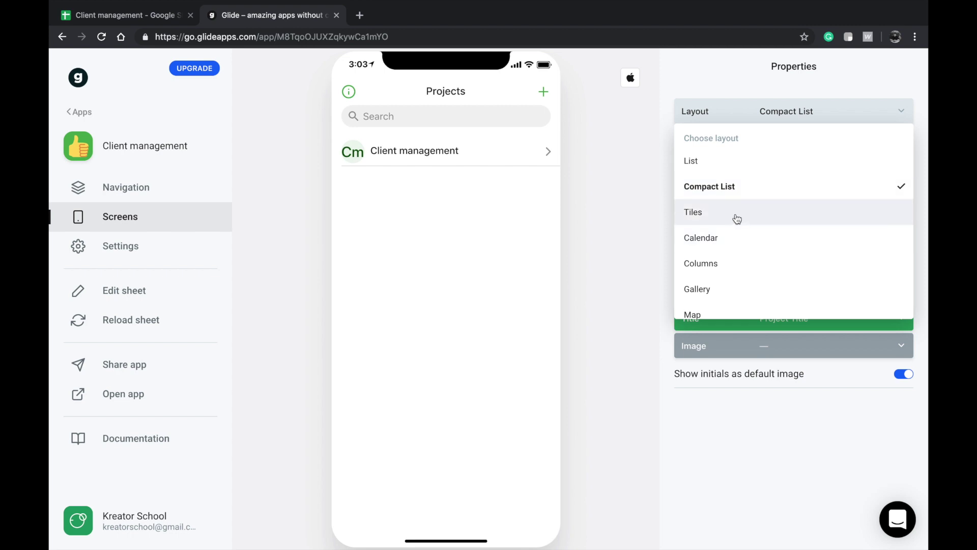
{"action": "left_click", "coordinate": [735, 218]}
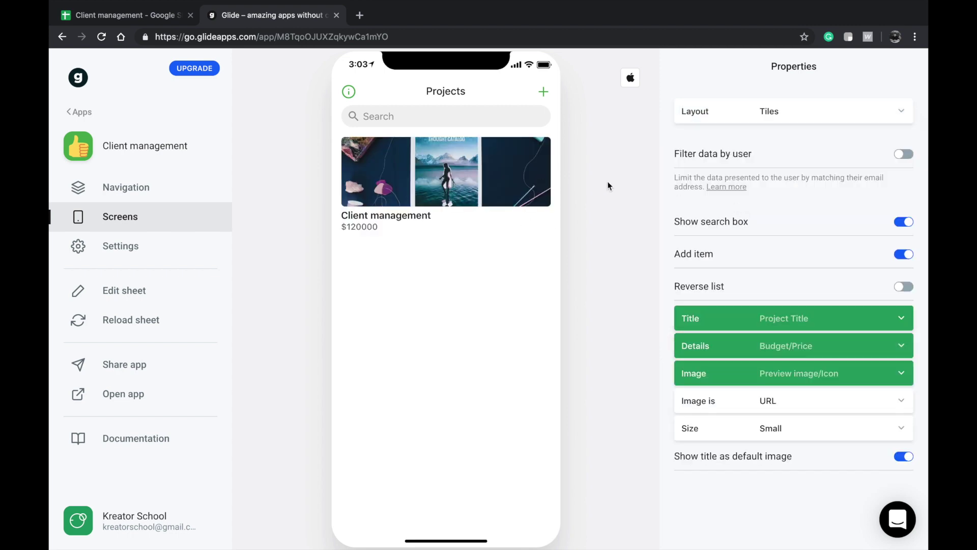
{"action": "left_click", "coordinate": [734, 123]}
{"action": "left_click", "coordinate": [720, 162]}
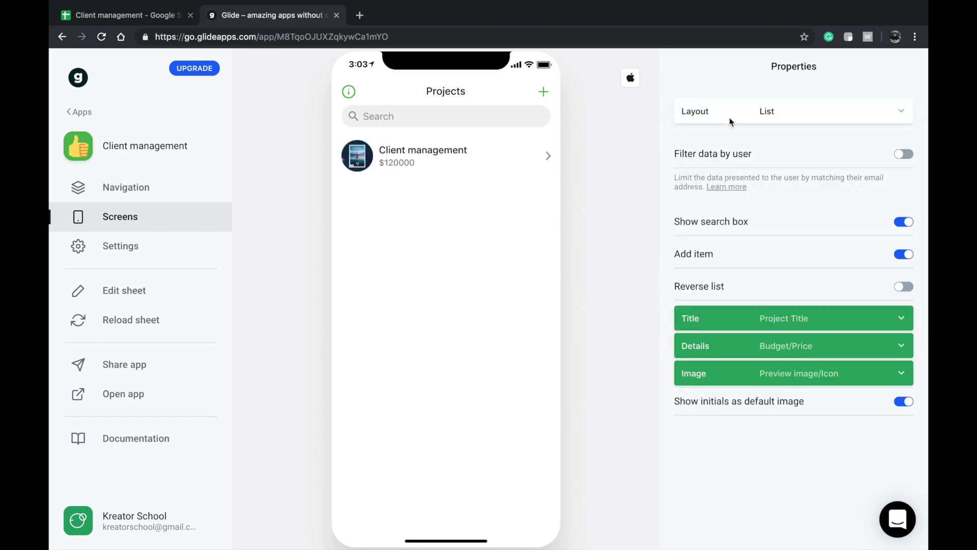
{"action": "left_click", "coordinate": [732, 112]}
{"action": "left_click", "coordinate": [555, 198]}
{"action": "left_click", "coordinate": [748, 114]}
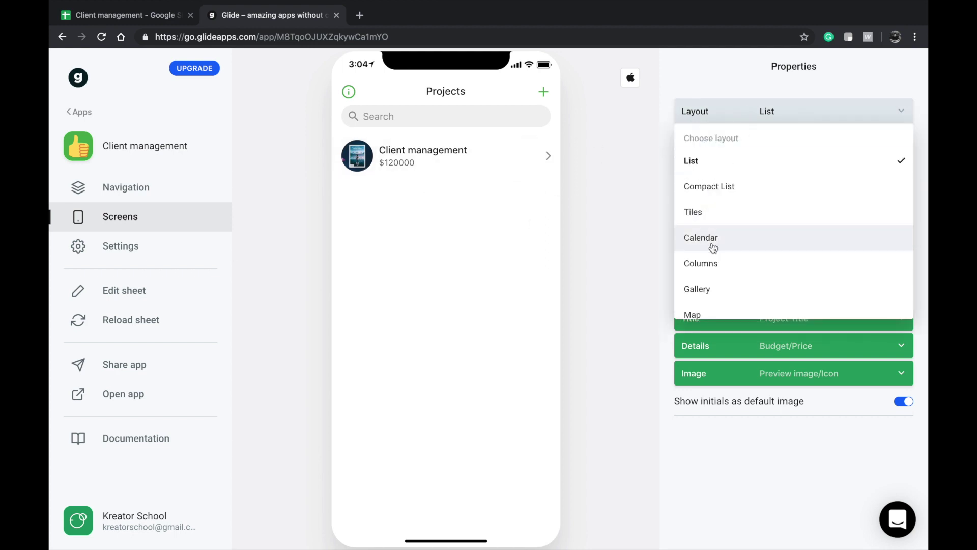
{"action": "left_click", "coordinate": [711, 243]}
{"action": "left_click", "coordinate": [734, 105]}
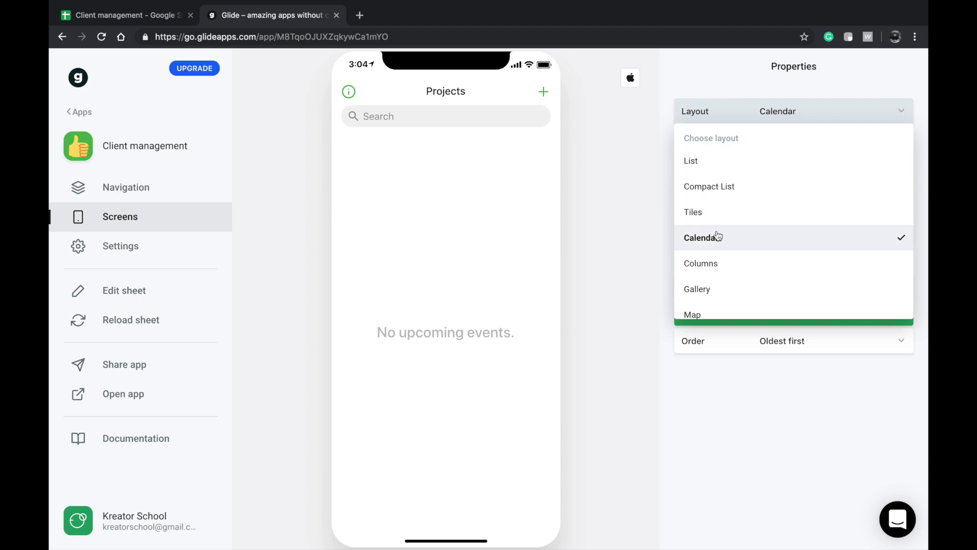
{"action": "left_click", "coordinate": [709, 265]}
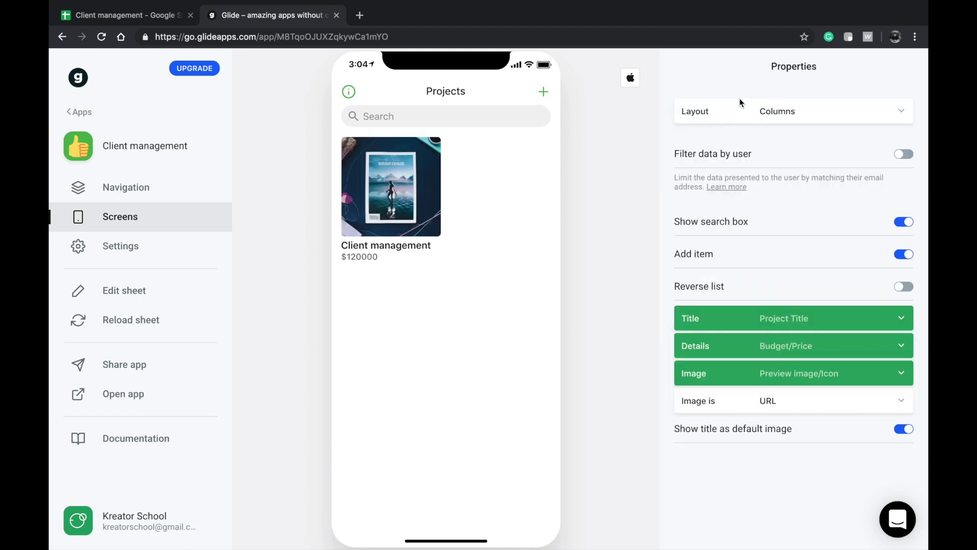
{"action": "left_click", "coordinate": [740, 104]}
{"action": "left_click", "coordinate": [701, 285]}
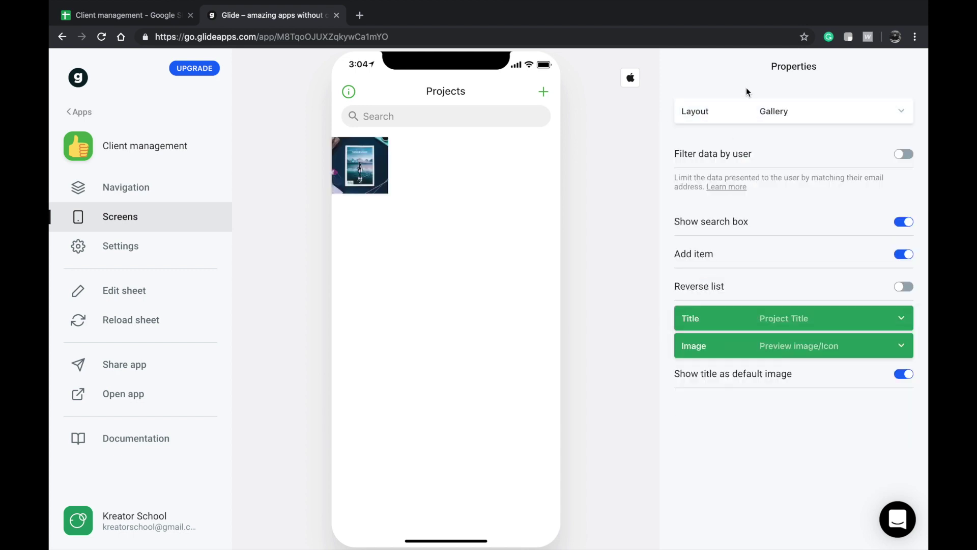
- Try the Map and Details layouts, then settle on the List layout
{"action": "left_click", "coordinate": [747, 107]}
{"action": "scroll", "coordinate": [740, 280], "scroll_direction": "down", "scroll_amount": 1}
{"action": "left_click", "coordinate": [738, 284]}
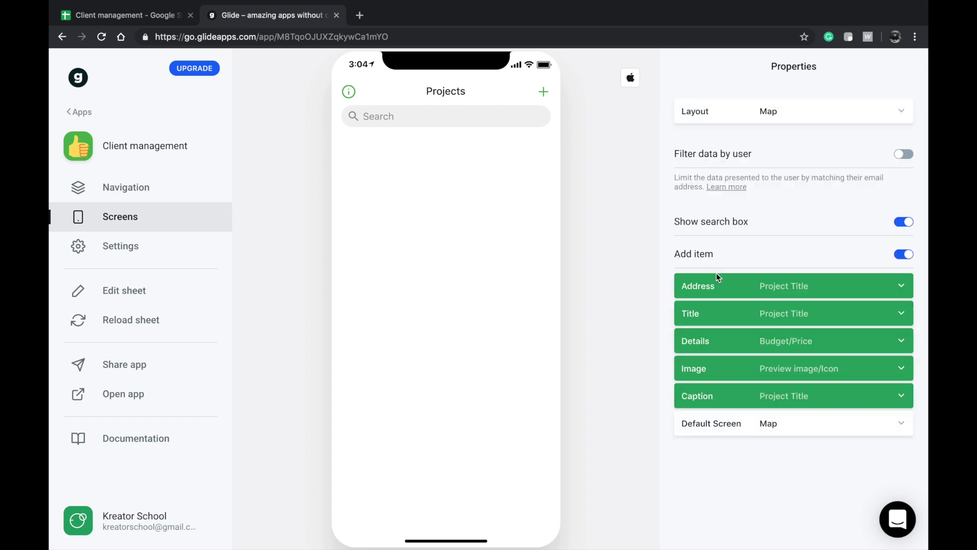
{"action": "left_click", "coordinate": [738, 110]}
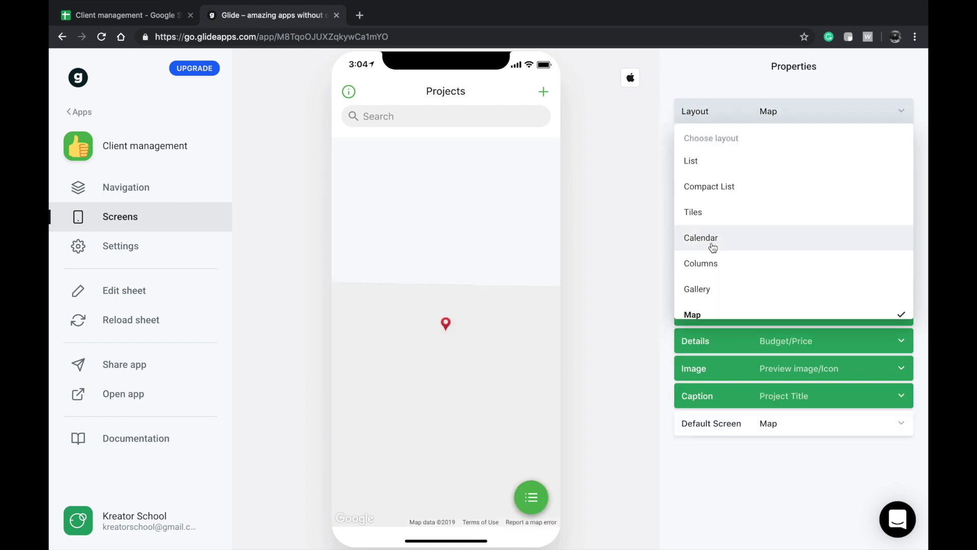
{"action": "scroll", "coordinate": [711, 252], "scroll_direction": "down", "scroll_amount": 1}
{"action": "left_click", "coordinate": [701, 307]}
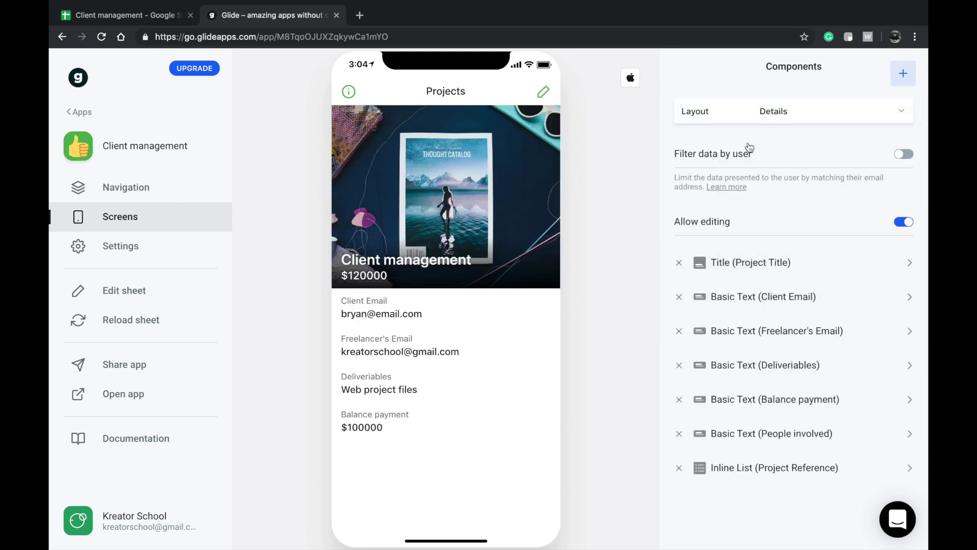
{"action": "left_click", "coordinate": [770, 116]}
{"action": "left_click", "coordinate": [737, 162]}
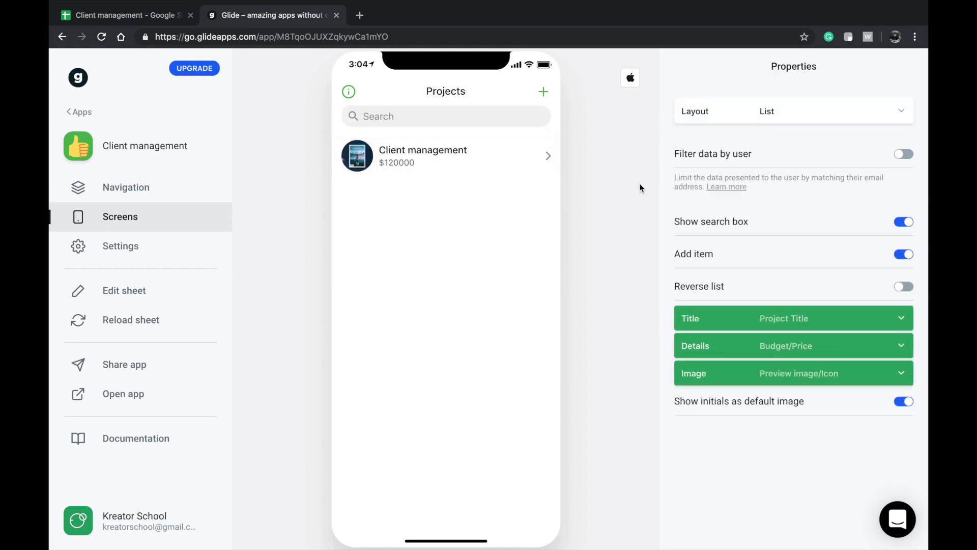
- Keep the List layout and filter projects by the user's Client Email
{"action": "left_click", "coordinate": [728, 116]}
{"action": "left_click", "coordinate": [731, 185]}
{"action": "left_click", "coordinate": [768, 111]}
{"action": "left_click", "coordinate": [747, 155]}
{"action": "left_click", "coordinate": [734, 157]}
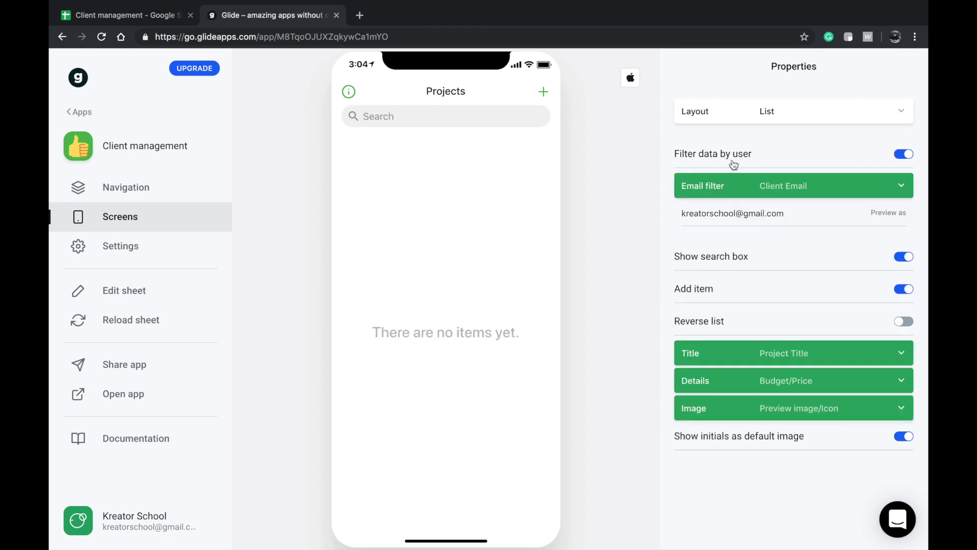
- Preview the app as the client by entering their email, then open Client management's details
{"action": "double_click", "coordinate": [781, 210]}
{"action": "left_click_drag", "start_coordinate": [730, 205], "coordinate": [731, 206]}
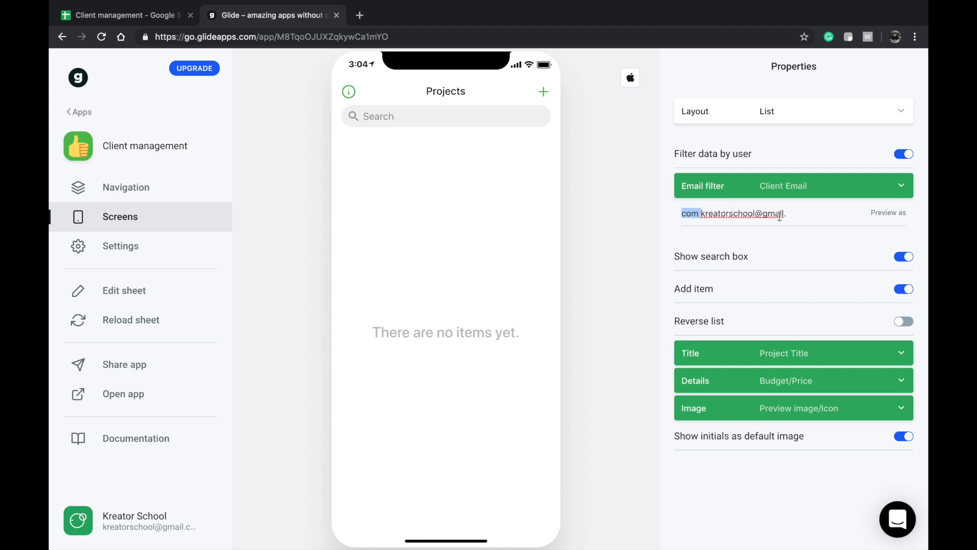
{"action": "key", "text": "ctrl+z"}
{"action": "left_click_drag", "start_coordinate": [805, 212], "coordinate": [696, 202]}
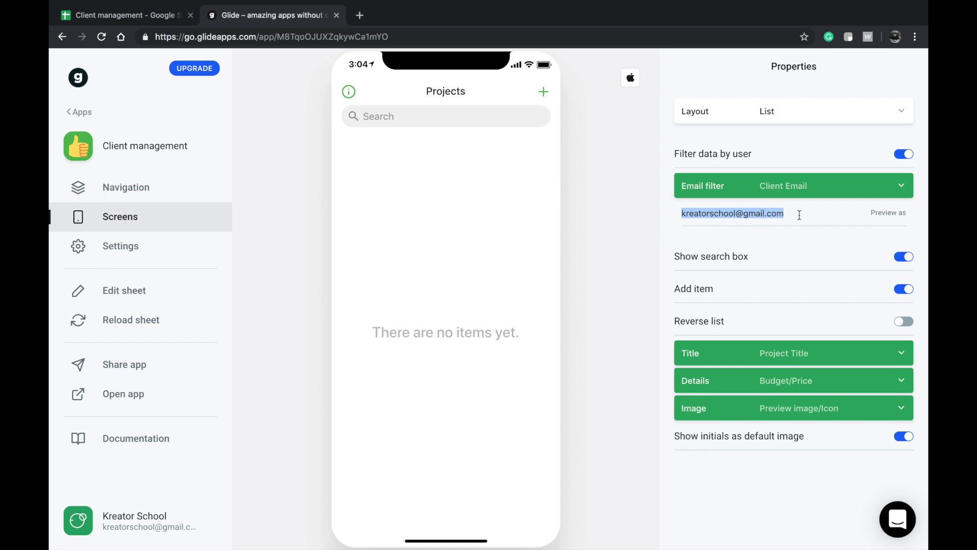
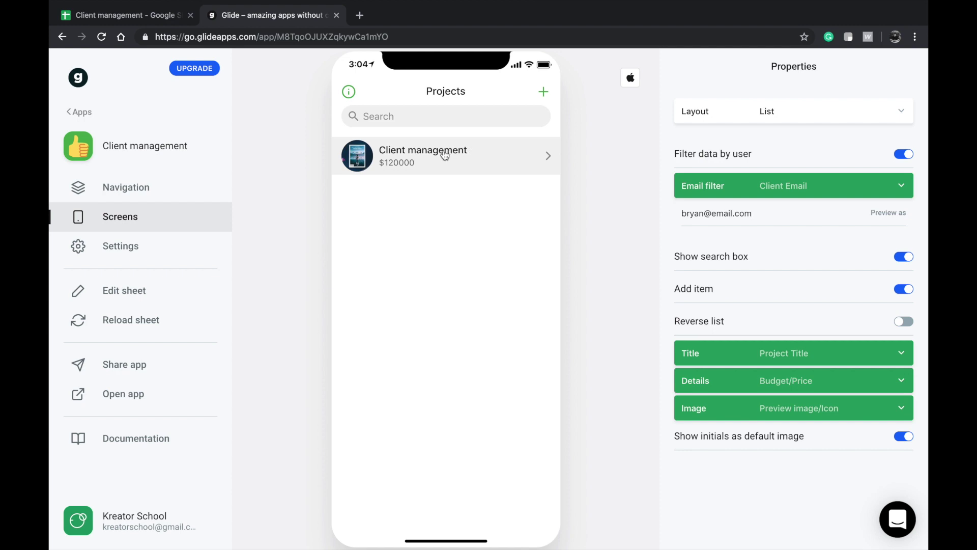
{"action": "double_click", "coordinate": [716, 213]}
{"action": "double_click", "coordinate": [757, 213]}
{"action": "left_click", "coordinate": [525, 162]}
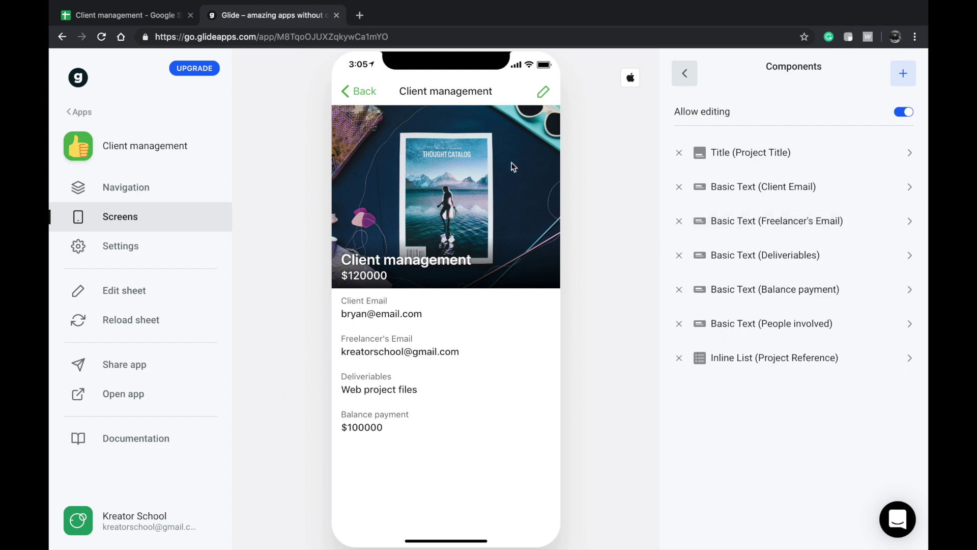
- Reopen Client management's details and browse the components available to add
{"action": "left_click", "coordinate": [358, 97]}
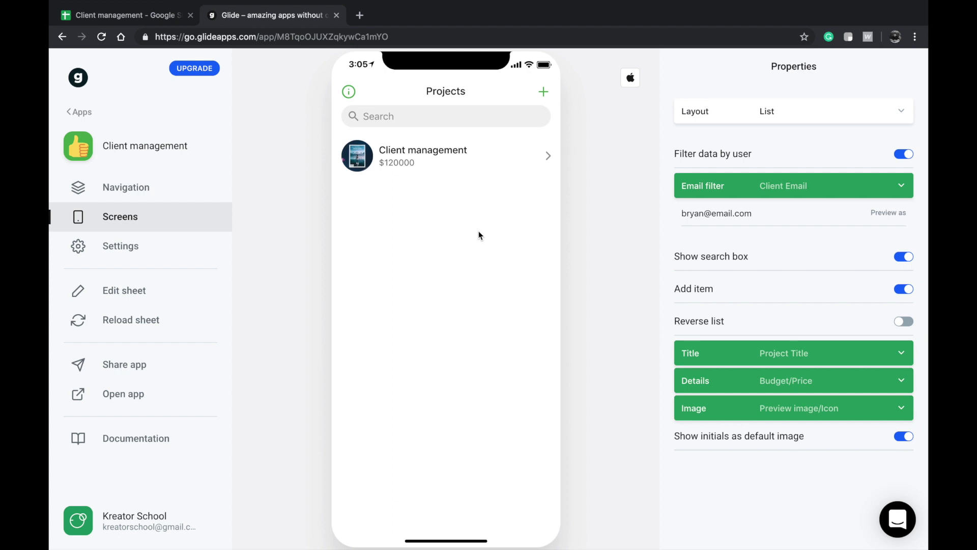
{"action": "left_click", "coordinate": [456, 161]}
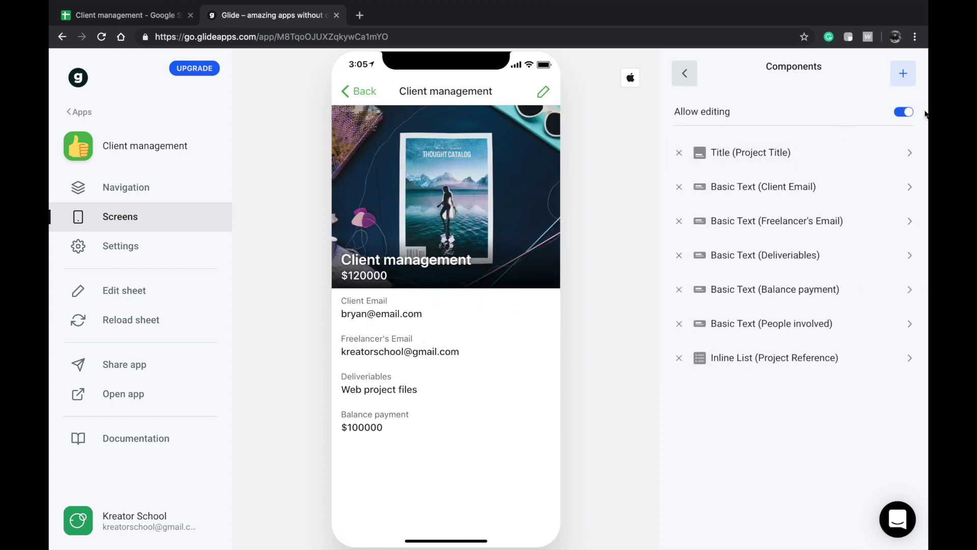
{"action": "left_click", "coordinate": [912, 81]}
{"action": "scroll", "coordinate": [751, 328], "scroll_direction": "down", "scroll_amount": 3}
{"action": "scroll", "coordinate": [751, 328], "scroll_direction": "up", "scroll_amount": 3}
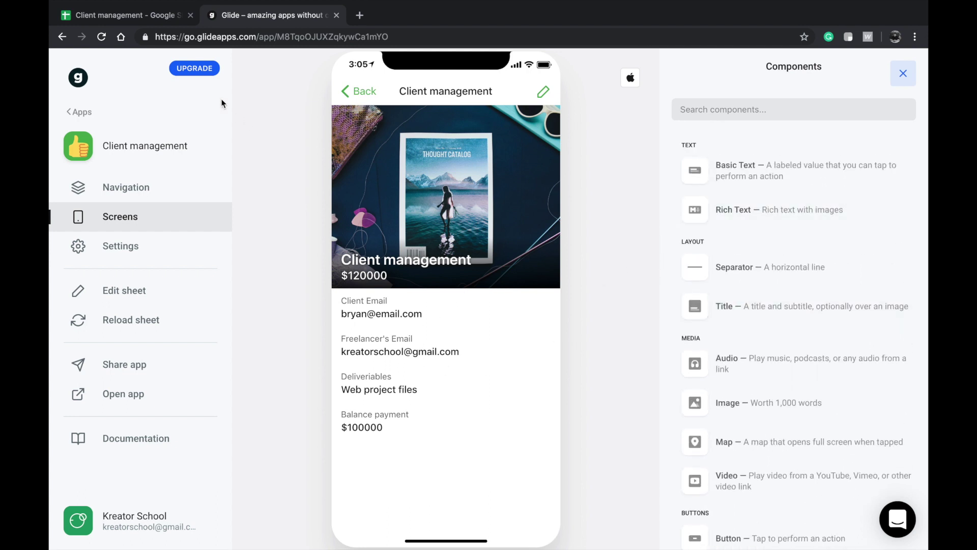
{"action": "left_click", "coordinate": [135, 15]}
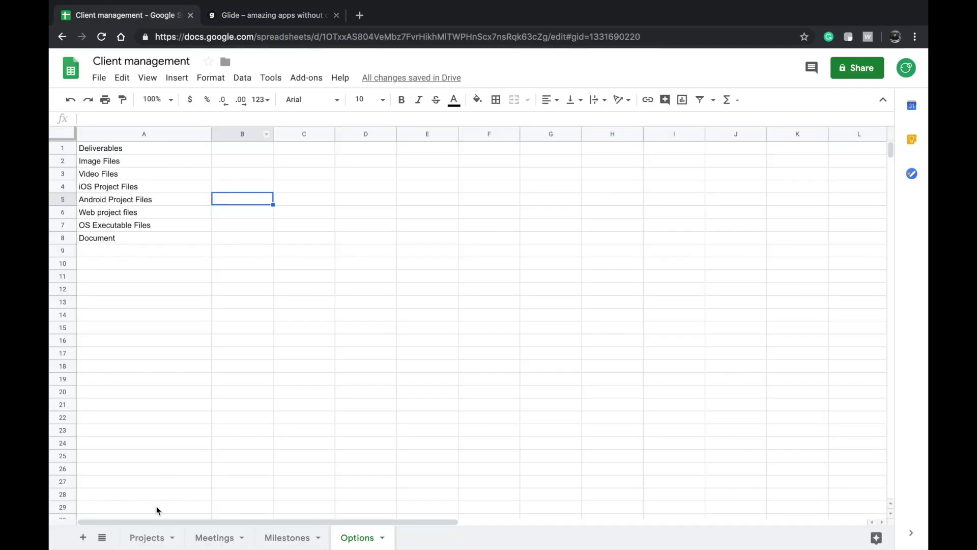
- On the Projects sheet, enter 'Description' as the header in cell J1
{"action": "left_click", "coordinate": [148, 537]}
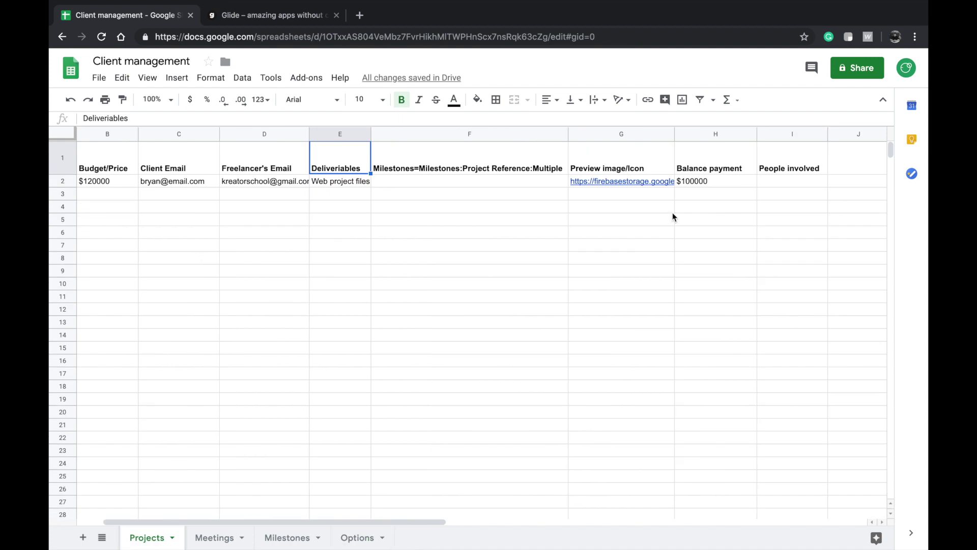
{"action": "left_click", "coordinate": [884, 154]}
{"action": "type", "text": "Desc"}
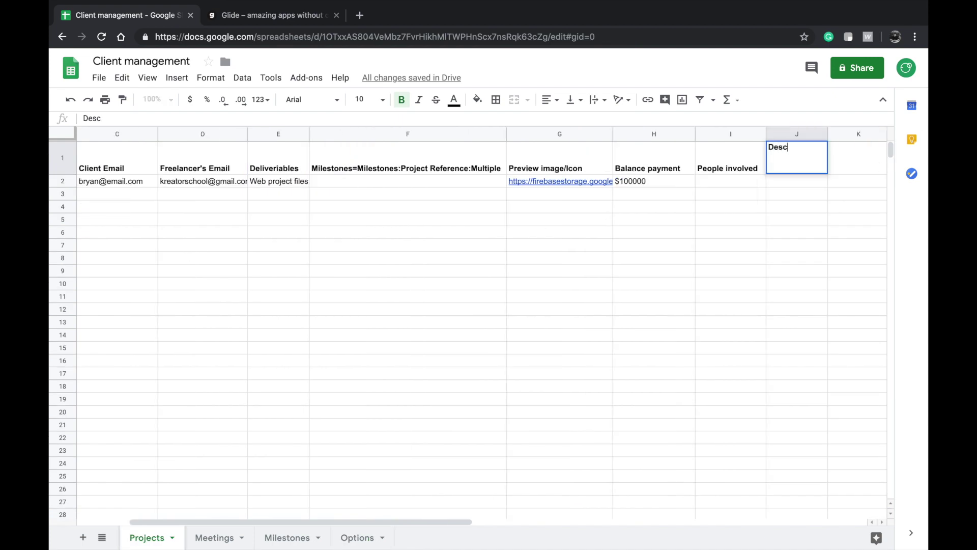
{"action": "type", "text": "ription"}
{"action": "left_click", "coordinate": [814, 260]}
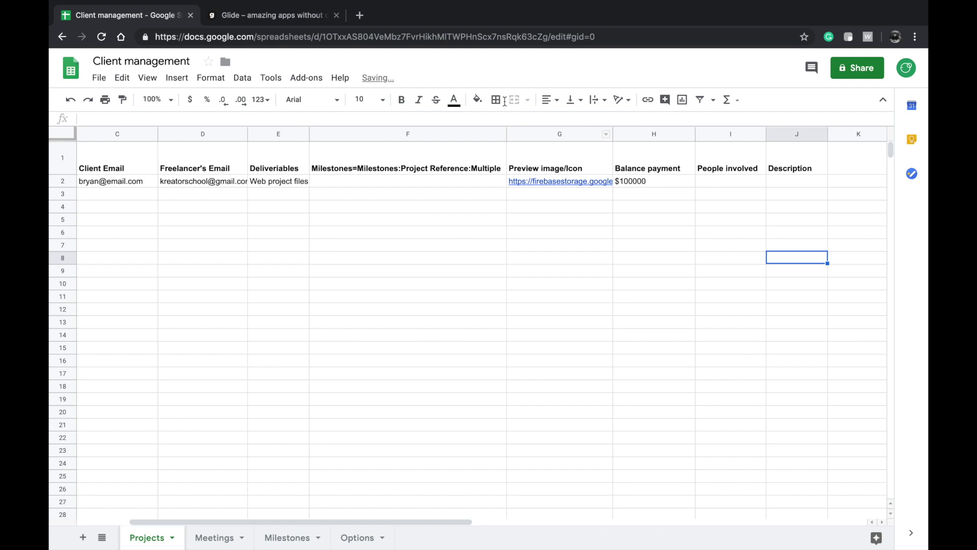
{"action": "left_click", "coordinate": [264, 14]}
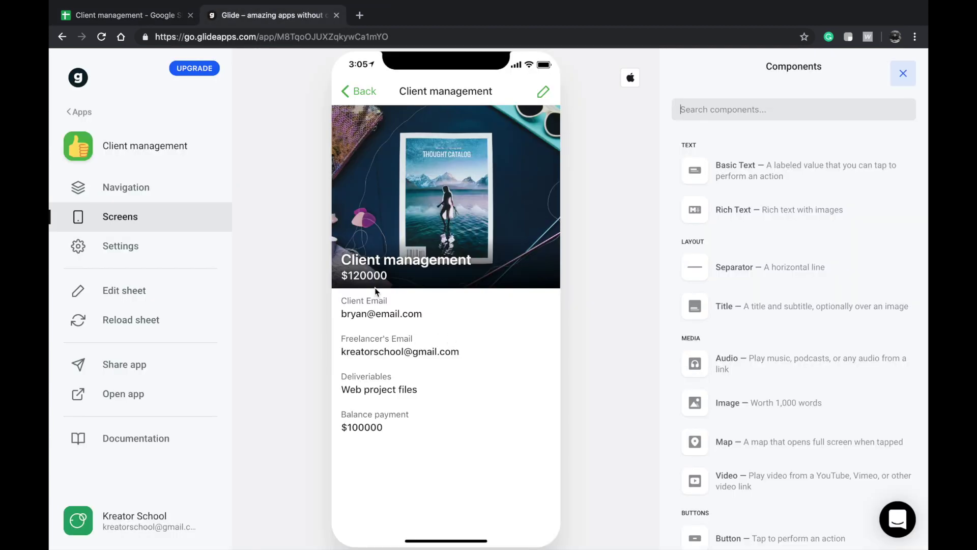
{"action": "left_click", "coordinate": [160, 16]}
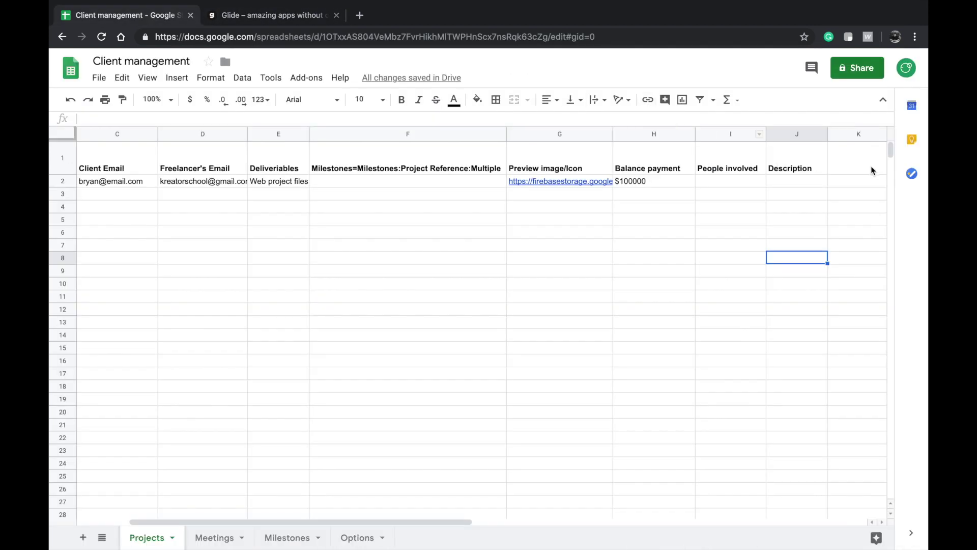
- Add the 'Personas' header in K1 and clear the stray 'User' entry from L1
{"action": "double_click", "coordinate": [778, 158]}
{"action": "type", "text": "Oersonas"}
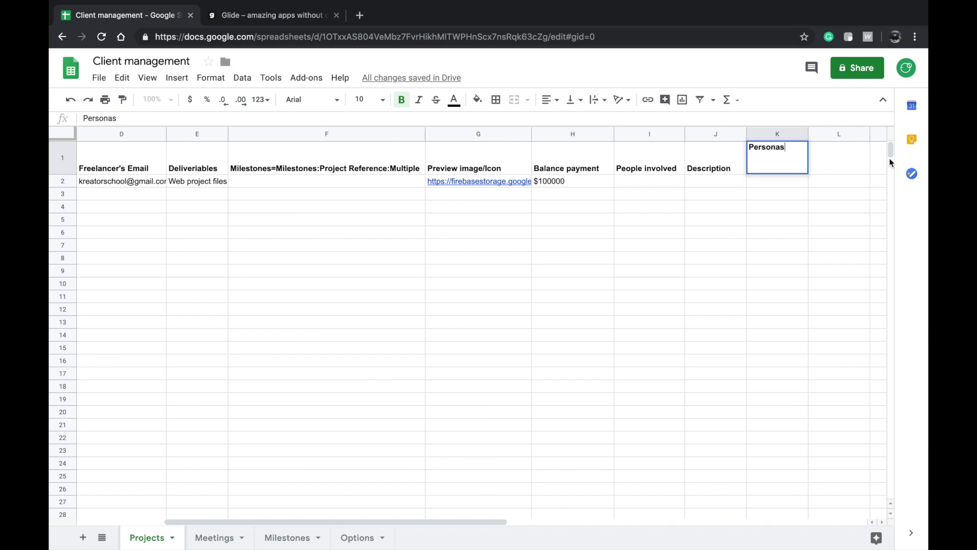
{"action": "double_click", "coordinate": [815, 153]}
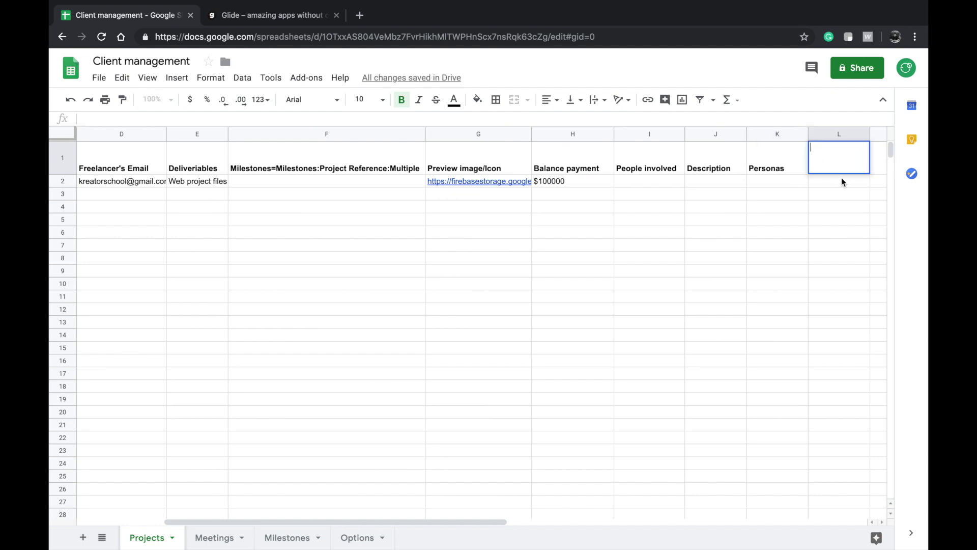
{"action": "scroll", "coordinate": [820, 196], "scroll_direction": "right", "scroll_amount": 2}
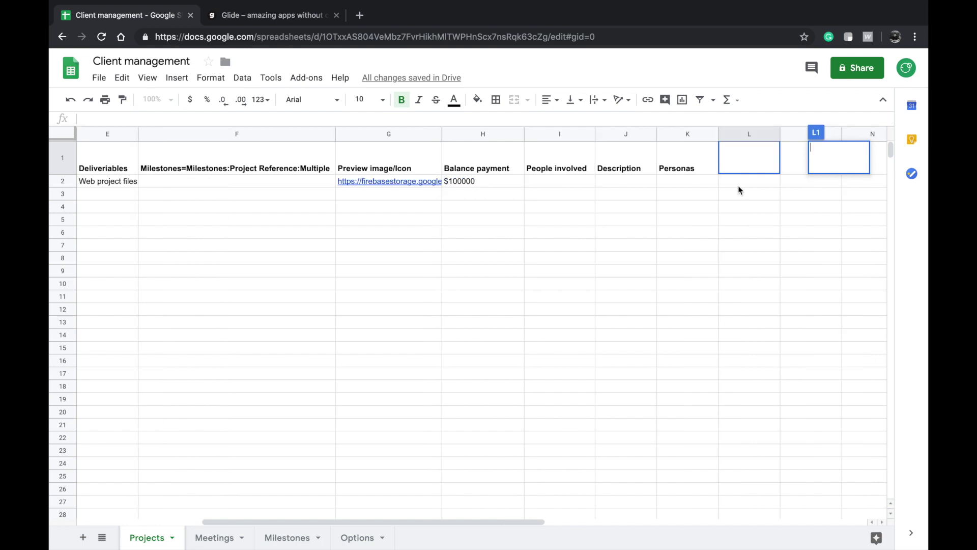
{"action": "double_click", "coordinate": [747, 167]}
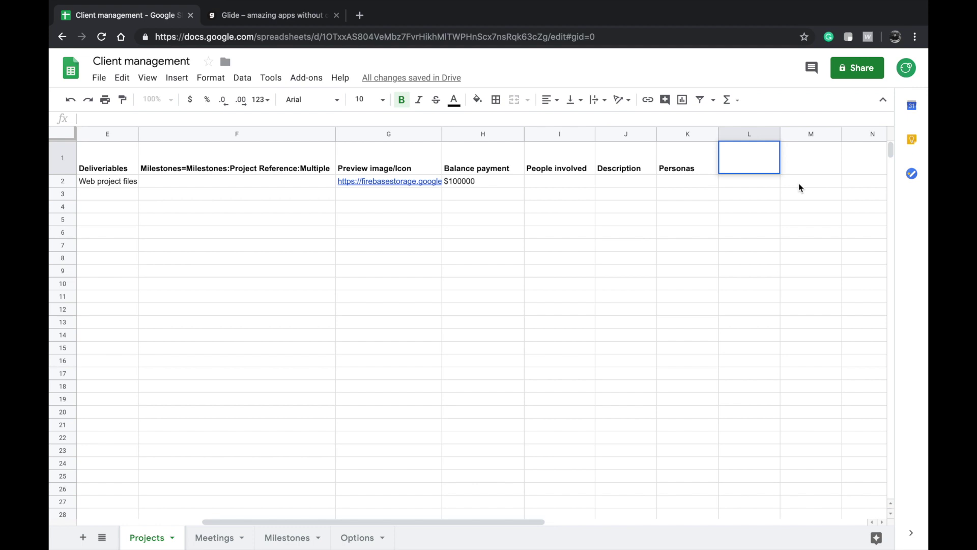
{"action": "type", "text": "User"}
{"action": "key", "text": "ctrl+a"}
{"action": "key", "text": "BackSpace"}
{"action": "left_click", "coordinate": [746, 184]}
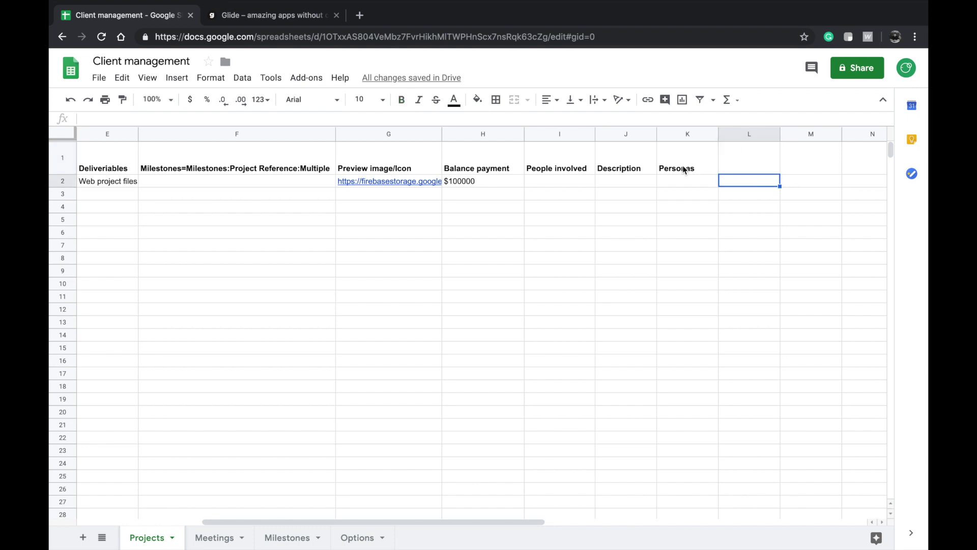
{"action": "left_click", "coordinate": [685, 170]}
{"action": "left_click", "coordinate": [618, 169], "text": "shift"}
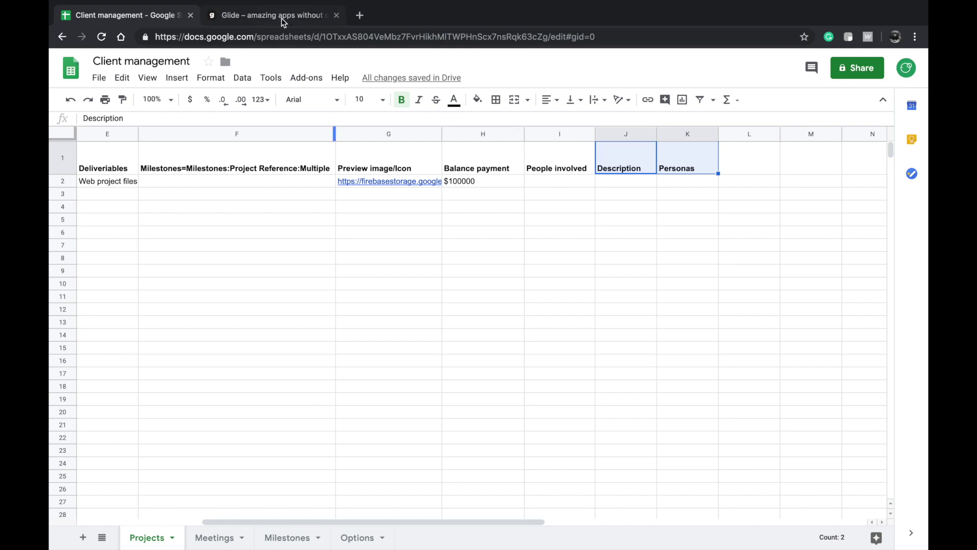
{"action": "left_click", "coordinate": [284, 17]}
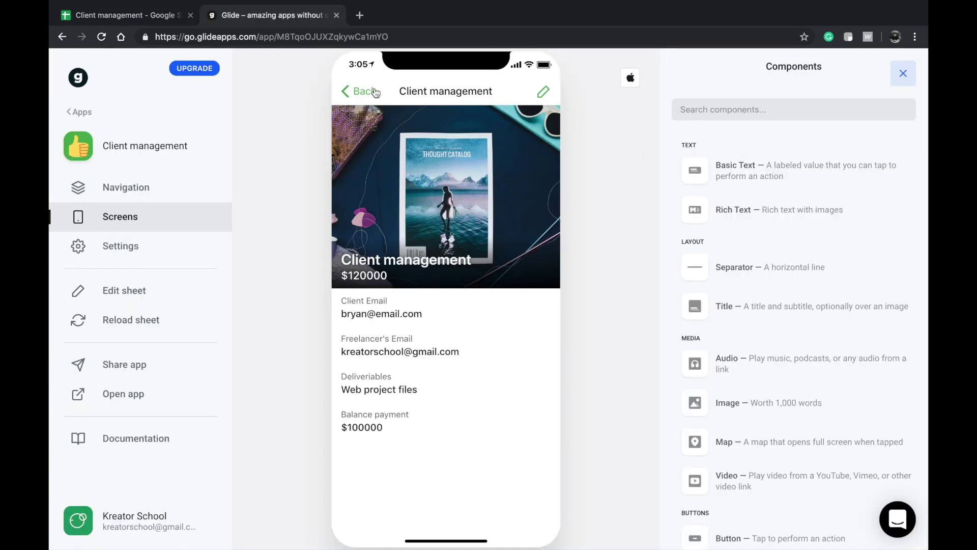
- Reopen the Client management project, then open and close its Edit item form without saving
{"action": "left_click", "coordinate": [375, 92]}
{"action": "left_click", "coordinate": [476, 157]}
{"action": "left_click", "coordinate": [545, 92]}
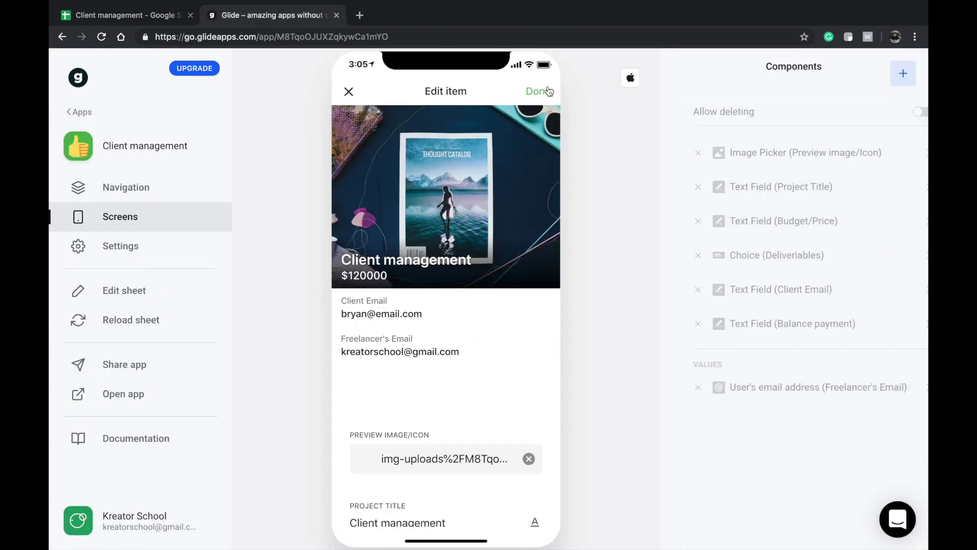
{"action": "left_click", "coordinate": [359, 98]}
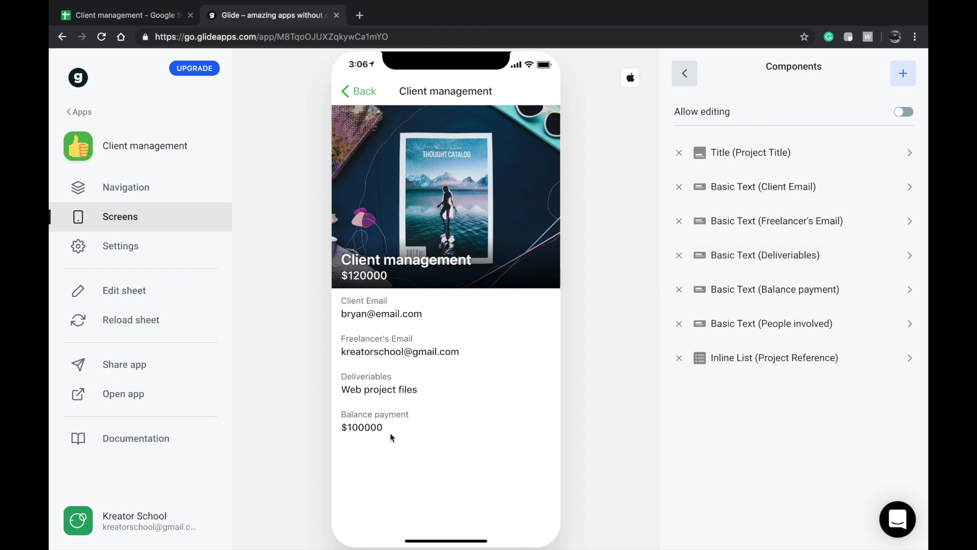
- Check the Projects sheet's cells after the Personas column, then return to the Glide editor
{"action": "left_click", "coordinate": [117, 13]}
{"action": "left_click", "coordinate": [699, 188]}
{"action": "left_click", "coordinate": [748, 158]}
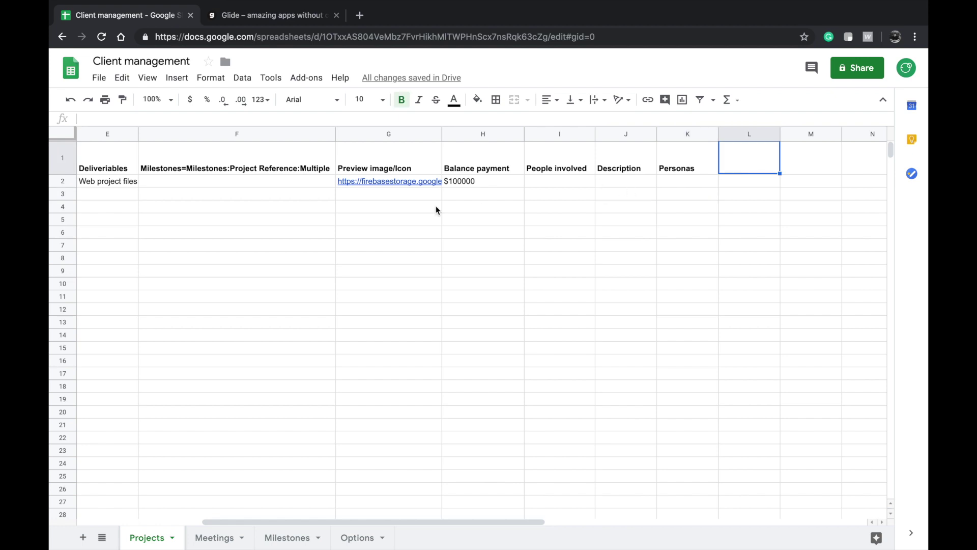
{"action": "left_click", "coordinate": [283, 23]}
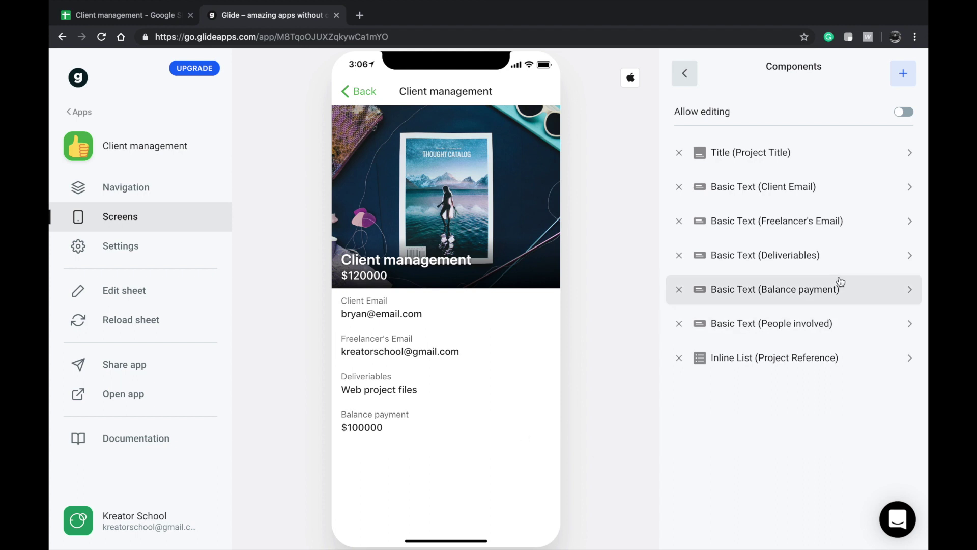
- Confirm the Inline List keeps Milestones as its data source, then bring up the add-component list
{"action": "left_click", "coordinate": [824, 358]}
{"action": "left_click", "coordinate": [685, 73]}
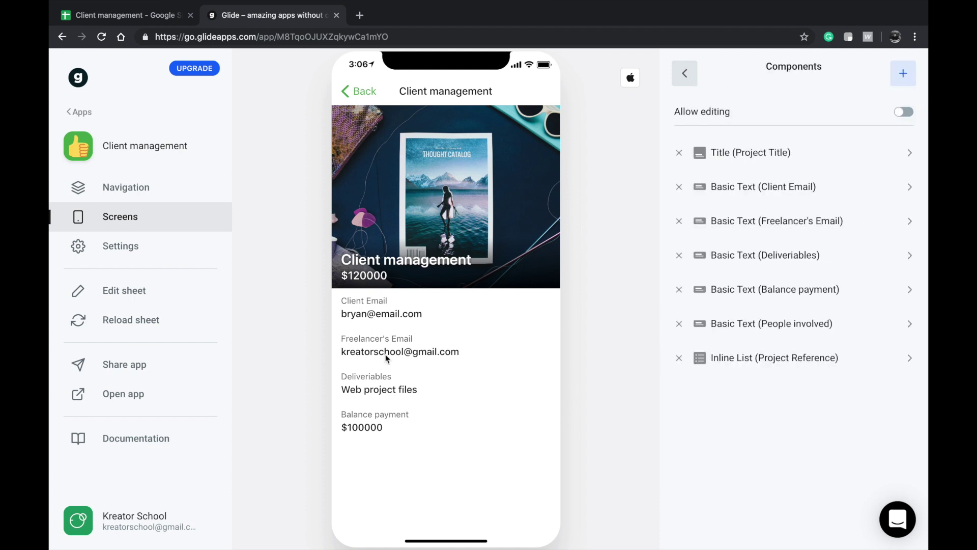
{"action": "left_click", "coordinate": [779, 357]}
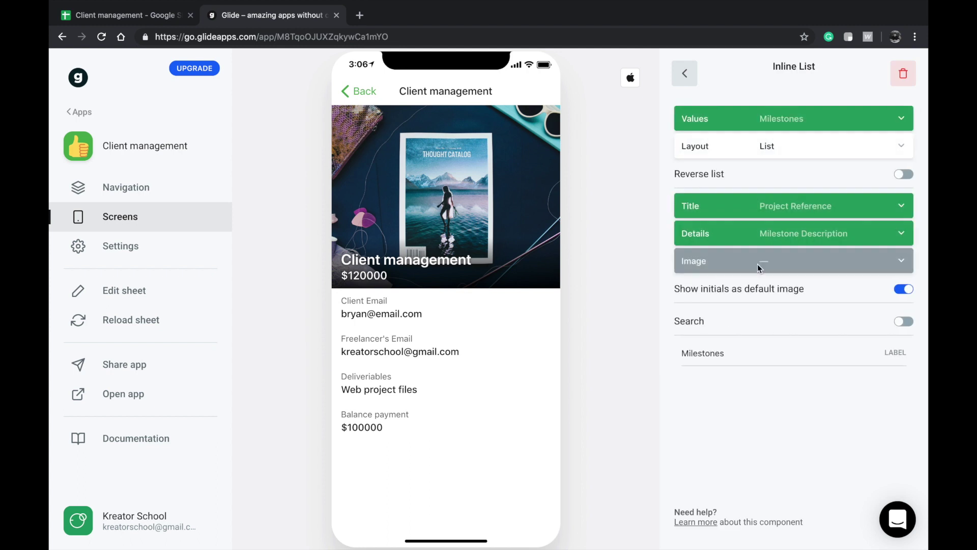
{"action": "left_click", "coordinate": [693, 74]}
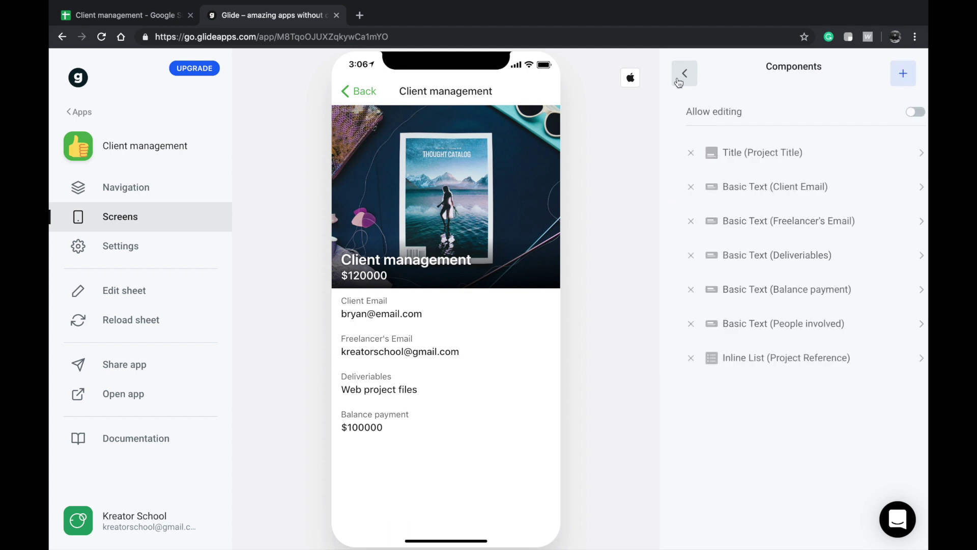
{"action": "left_click", "coordinate": [765, 358]}
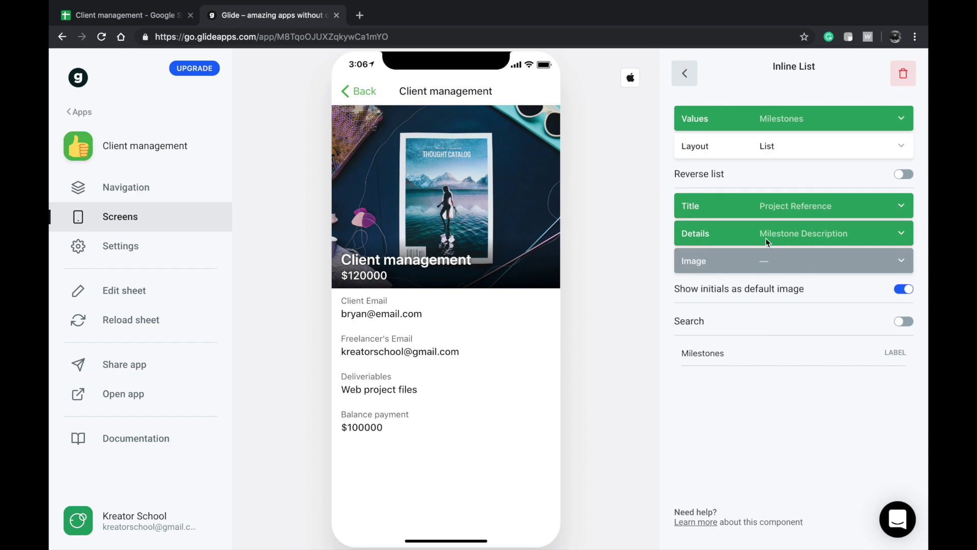
{"action": "left_click", "coordinate": [796, 113]}
{"action": "left_click", "coordinate": [788, 71]}
{"action": "left_click", "coordinate": [685, 73]}
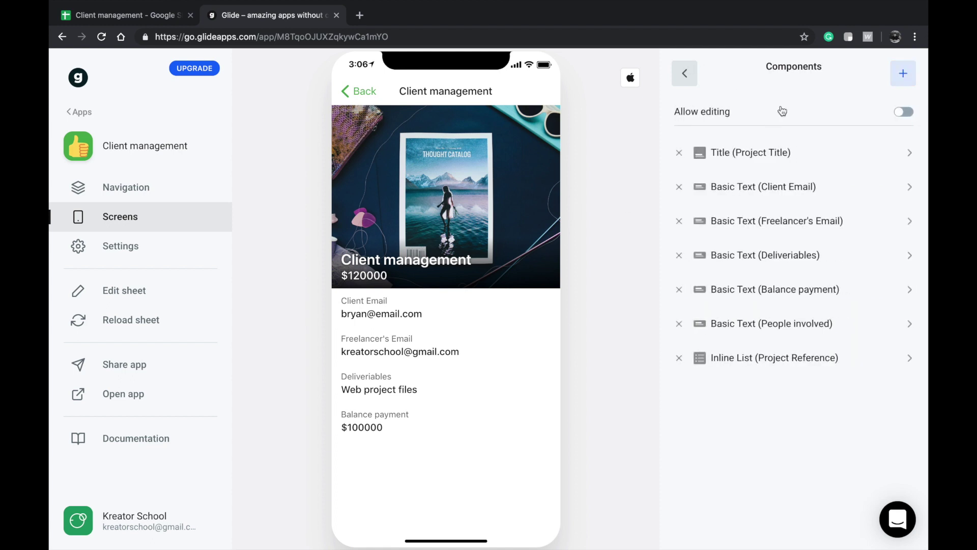
{"action": "left_click", "coordinate": [907, 73]}
- Add a Filled Button component to the project detail screen, keeping the Description column
{"action": "scroll", "coordinate": [728, 306], "scroll_direction": "down", "scroll_amount": 4}
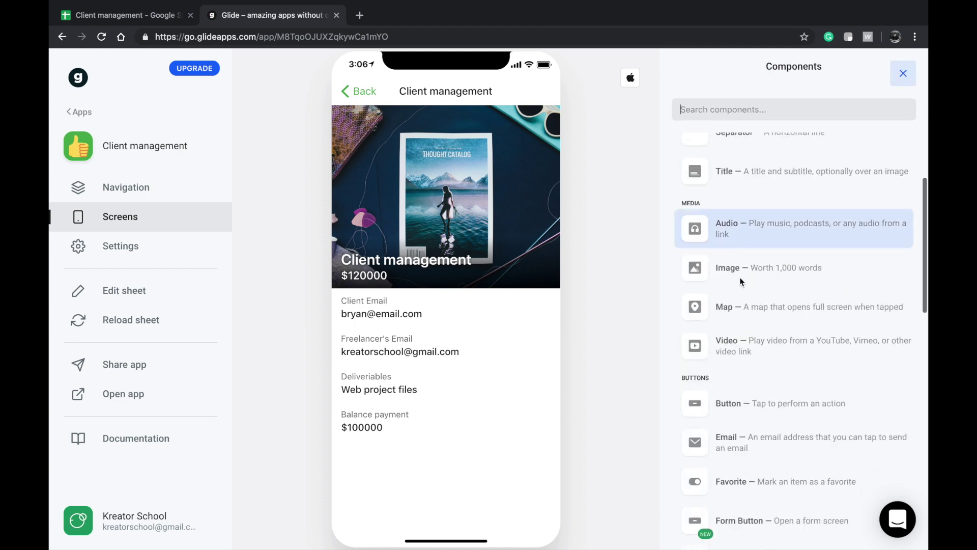
{"action": "scroll", "coordinate": [729, 428], "scroll_direction": "down", "scroll_amount": 2}
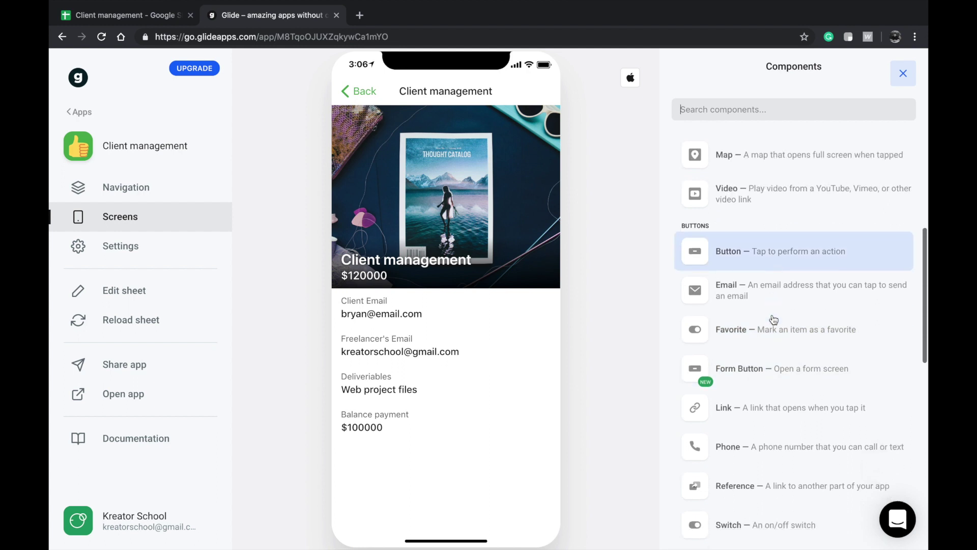
{"action": "left_click", "coordinate": [764, 230]}
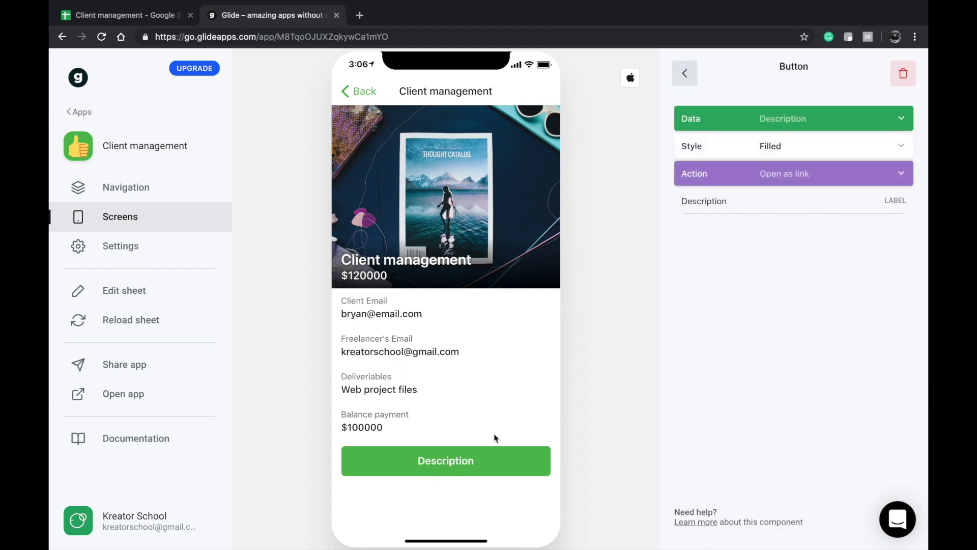
{"action": "left_click", "coordinate": [787, 122]}
{"action": "left_click", "coordinate": [546, 392]}
{"action": "left_click", "coordinate": [781, 118]}
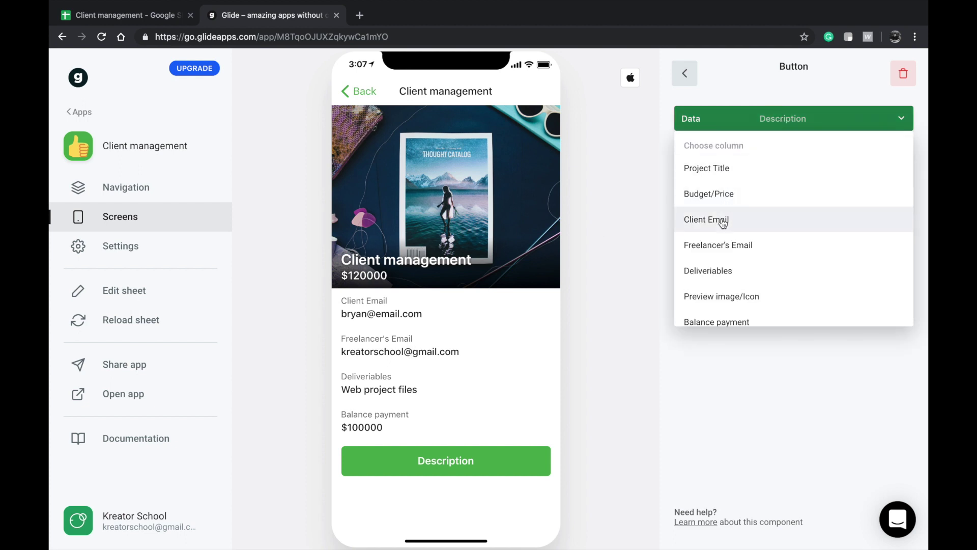
{"action": "scroll", "coordinate": [723, 219], "scroll_direction": "down", "scroll_amount": 1}
{"action": "left_click", "coordinate": [732, 356]}
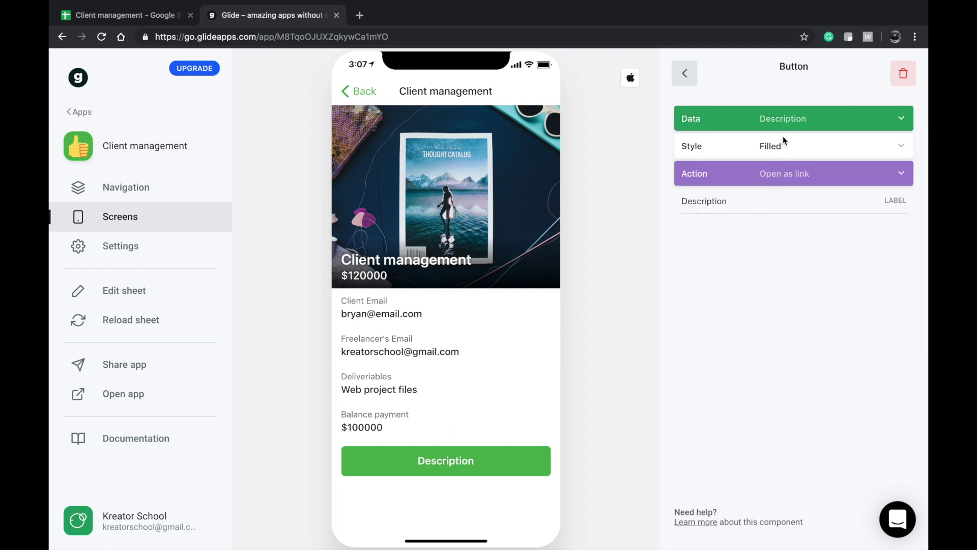
{"action": "left_click", "coordinate": [784, 149]}
{"action": "left_click", "coordinate": [744, 149]}
- Set the button's action to Form and label it 'Add a Milestone'
{"action": "left_click", "coordinate": [747, 174]}
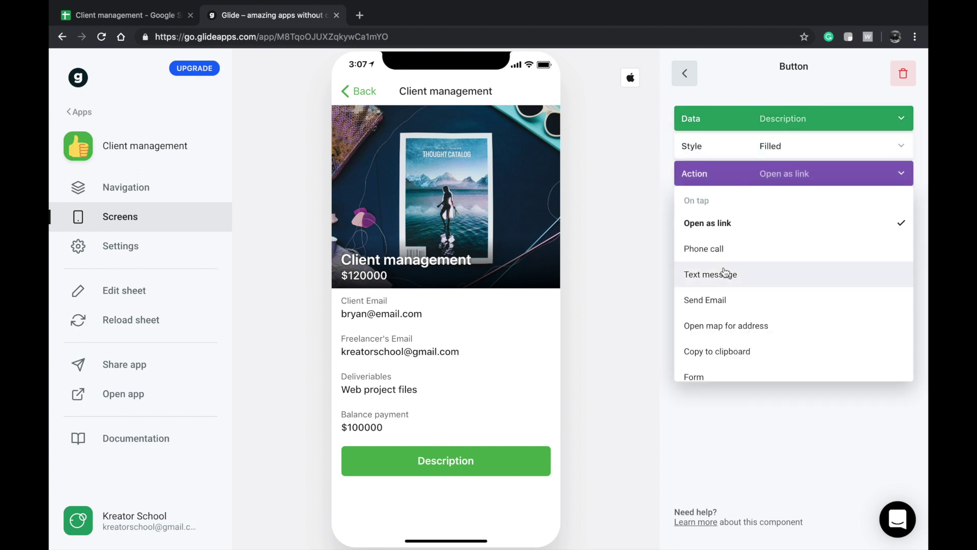
{"action": "scroll", "coordinate": [727, 295], "scroll_direction": "down", "scroll_amount": 1}
{"action": "left_click", "coordinate": [716, 338]}
{"action": "double_click", "coordinate": [731, 198]}
{"action": "type", "text": "A"}
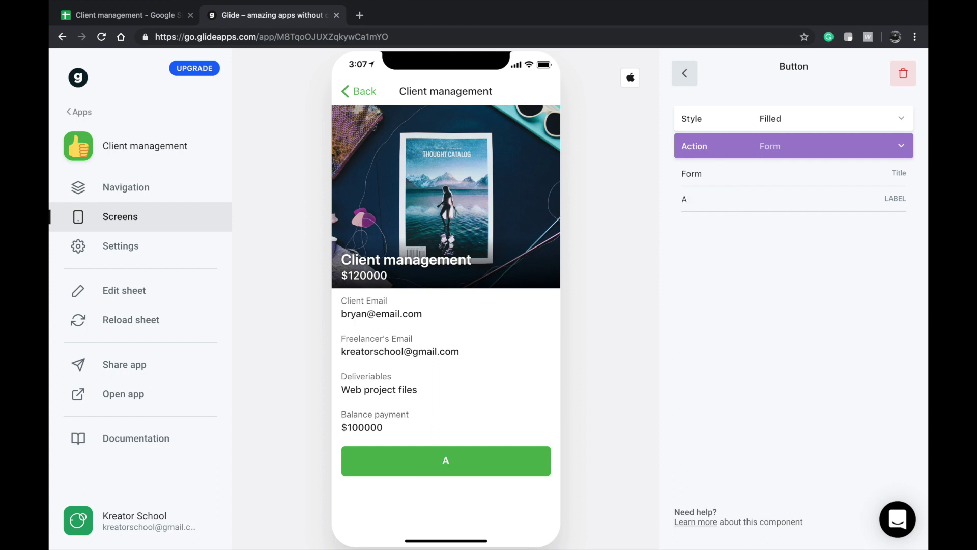
{"action": "type", "text": "dd a Miles"}
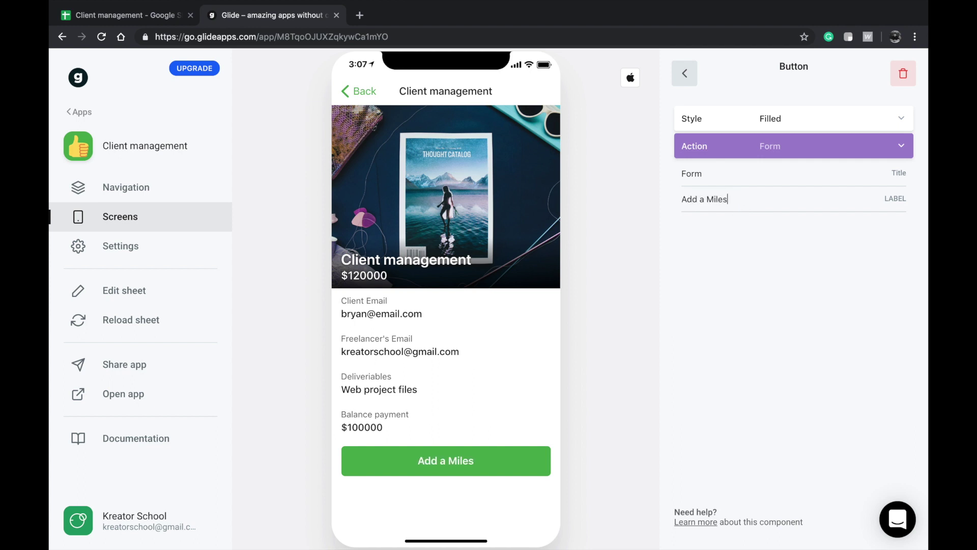
{"action": "type", "text": "tone"}
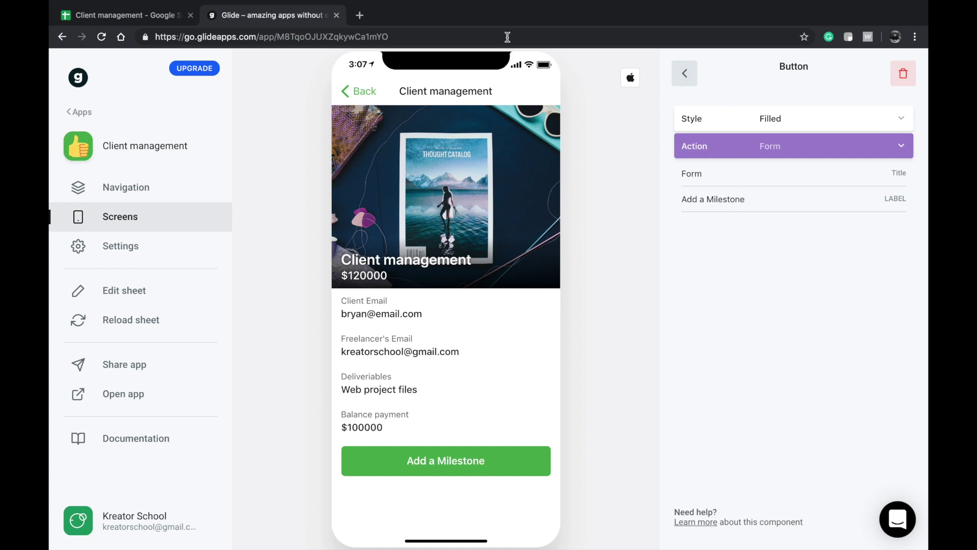
{"action": "mouse_move", "coordinate": [95, 14]}
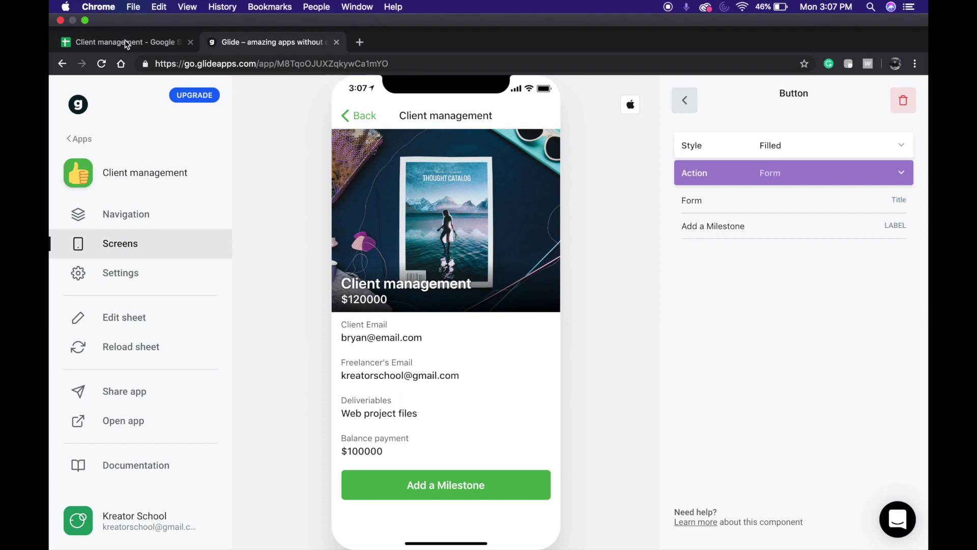
{"action": "left_click", "coordinate": [122, 36]}
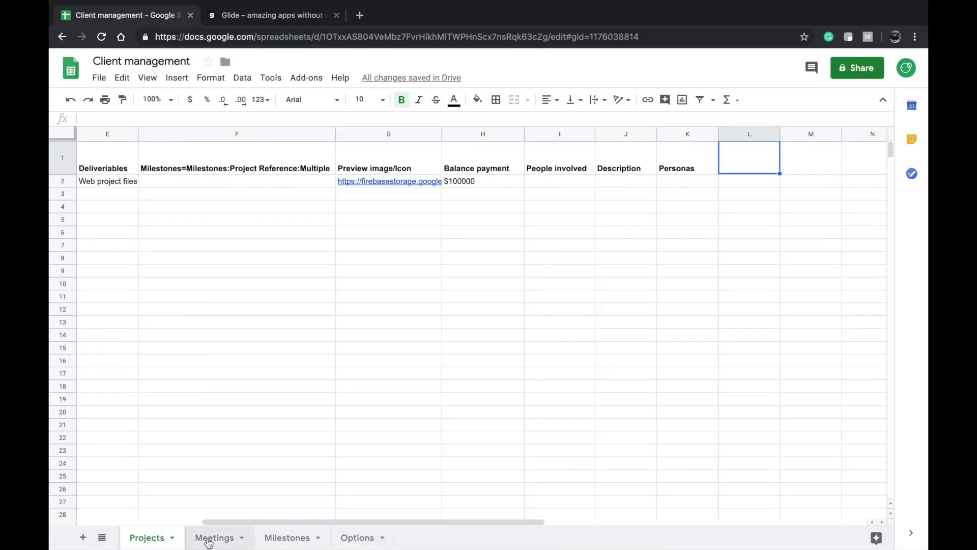
{"action": "left_click", "coordinate": [208, 538]}
{"action": "left_click", "coordinate": [286, 538]}
{"action": "double_click", "coordinate": [517, 154]}
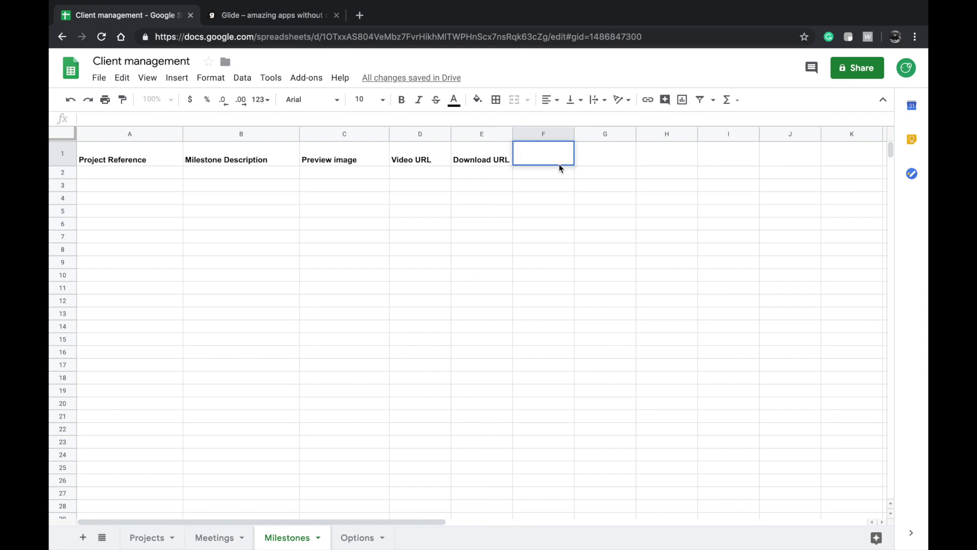
{"action": "left_click", "coordinate": [278, 15]}
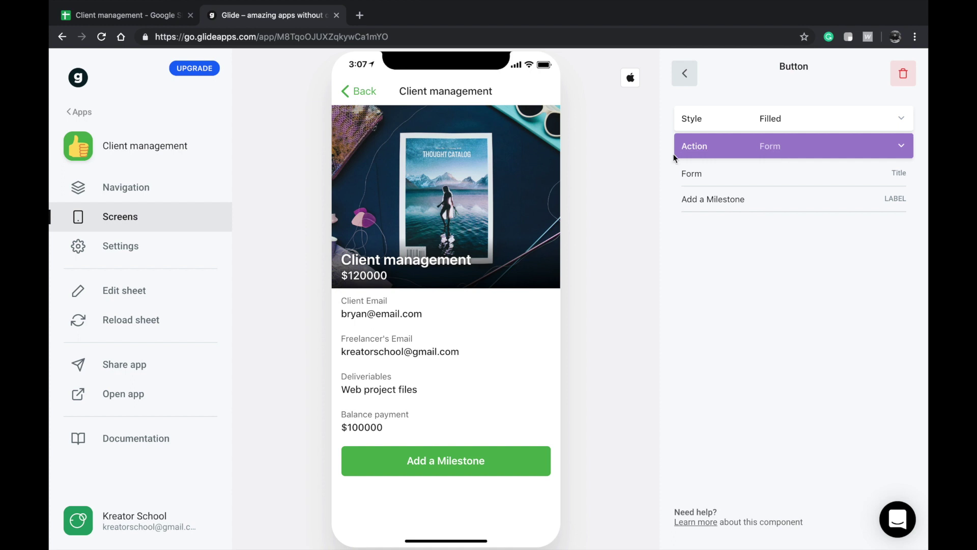
- Remove the form's Project Reference text field and add Project Title as its value
{"action": "left_click", "coordinate": [433, 460]}
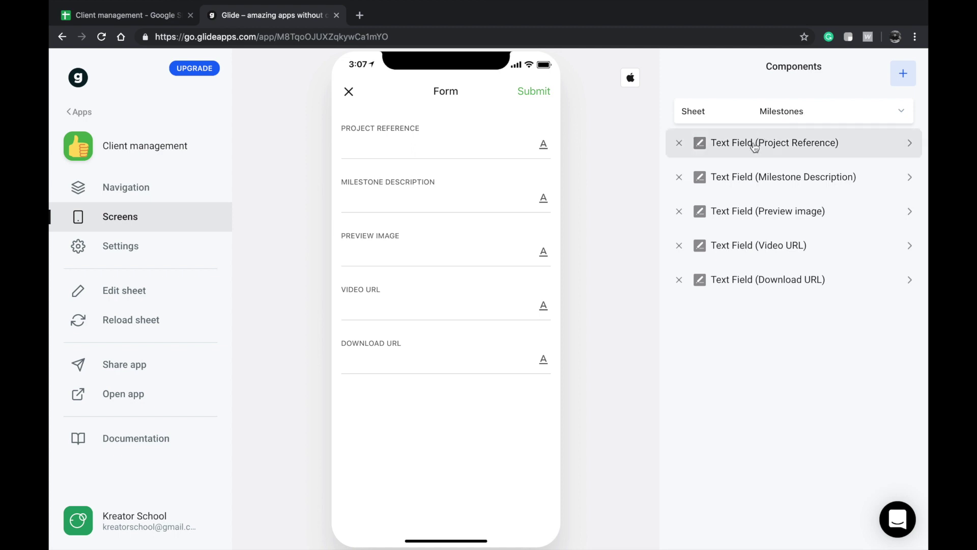
{"action": "left_click", "coordinate": [461, 148]}
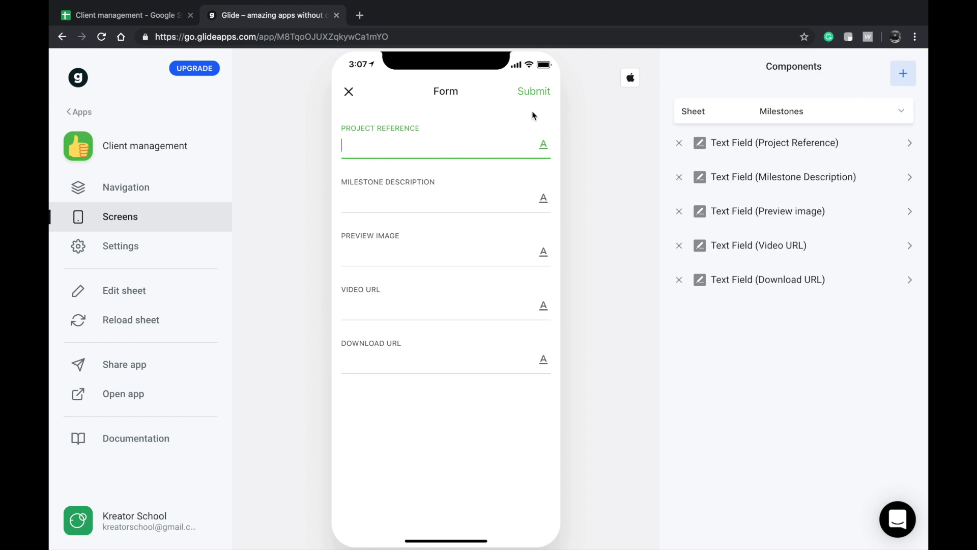
{"action": "left_click", "coordinate": [679, 143]}
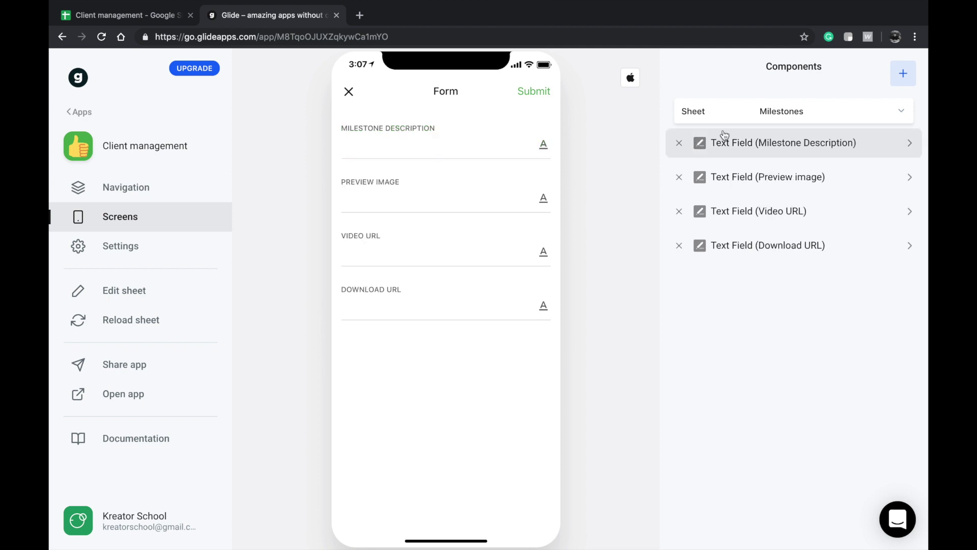
{"action": "left_click", "coordinate": [905, 73]}
{"action": "scroll", "coordinate": [784, 224], "scroll_direction": "down", "scroll_amount": 10}
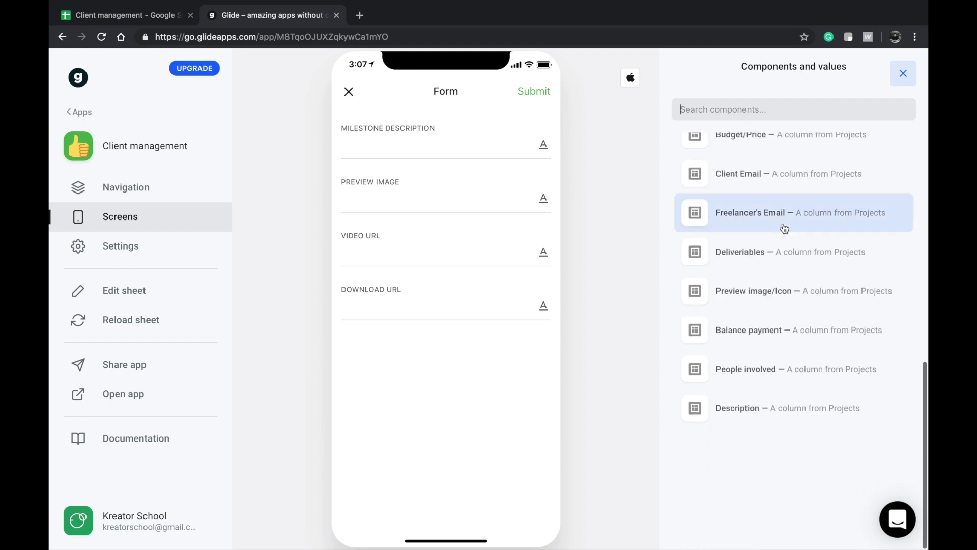
{"action": "scroll", "coordinate": [723, 338], "scroll_direction": "up", "scroll_amount": 2}
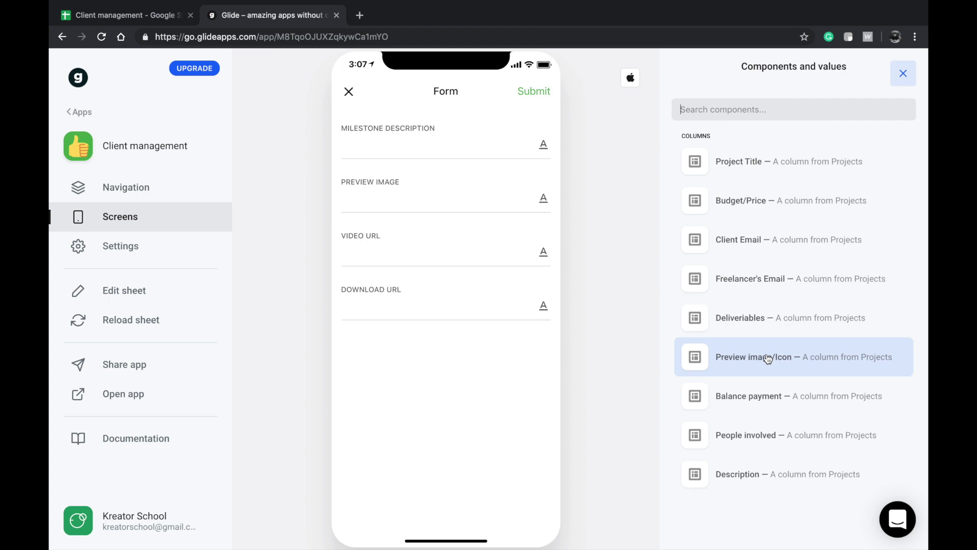
{"action": "left_click", "coordinate": [789, 161]}
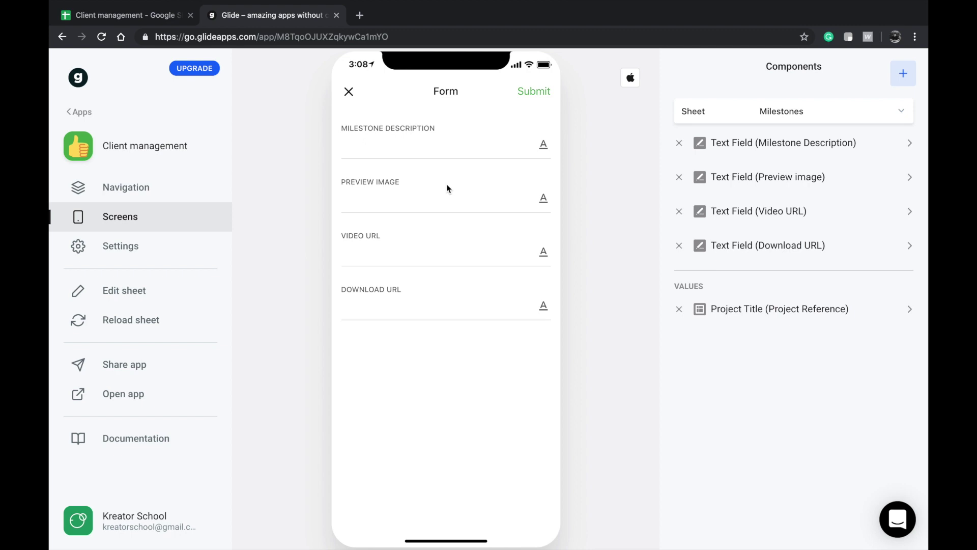
- Type 'First Alpha' as a test Milestone Description in the form preview
{"action": "left_click", "coordinate": [436, 146]}
{"action": "left_click", "coordinate": [396, 197]}
{"action": "left_click", "coordinate": [402, 150]}
{"action": "type", "text": "First ALPH"}
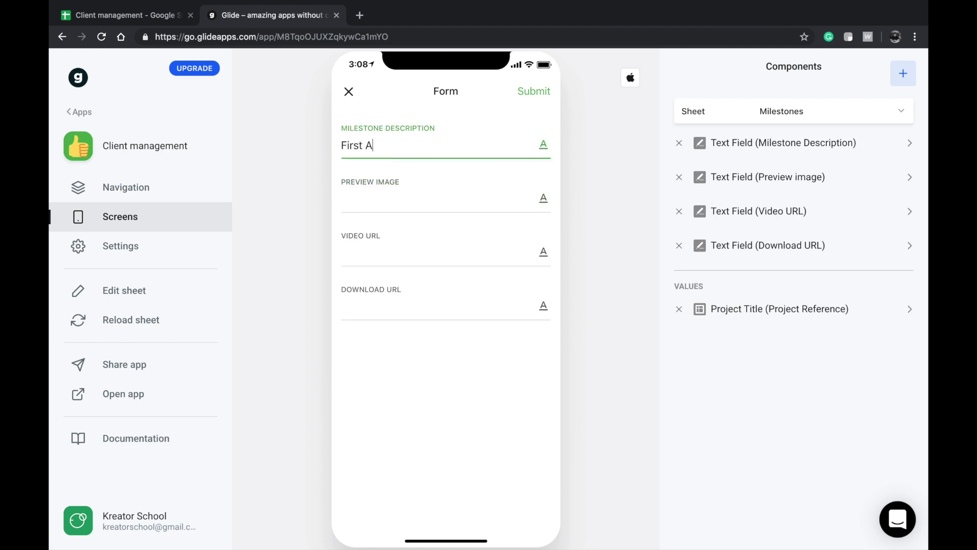
{"action": "key", "text": "BackSpace"}
{"action": "key", "text": "BackSpace"}
{"action": "key", "text": "BackSpace"}
{"action": "type", "text": "lpha"}
{"action": "left_click", "coordinate": [904, 75]}
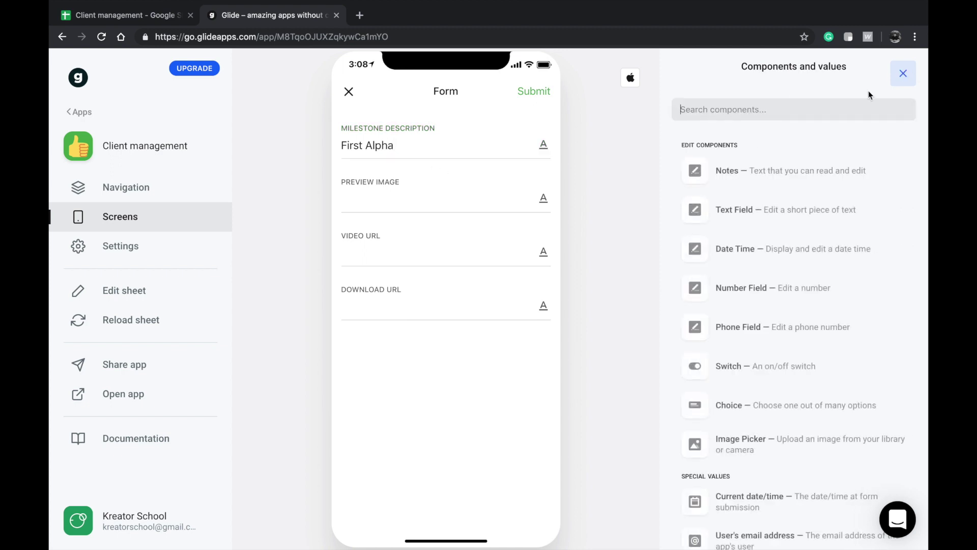
- Point the Image Picker at the Preview image column and move it below Milestone Description
{"action": "scroll", "coordinate": [734, 255], "scroll_direction": "down", "scroll_amount": 4}
{"action": "left_click", "coordinate": [746, 275]}
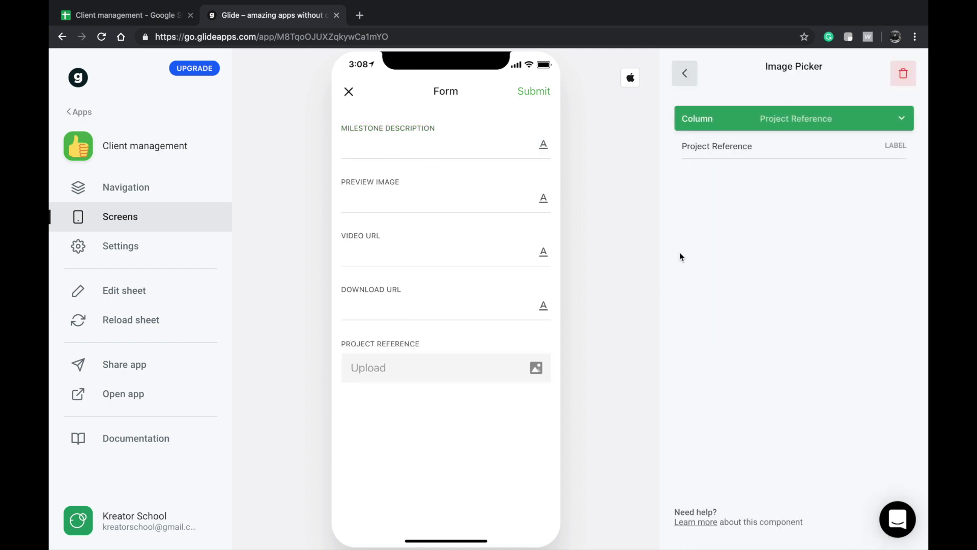
{"action": "left_click", "coordinate": [783, 118]}
{"action": "left_click", "coordinate": [745, 224]}
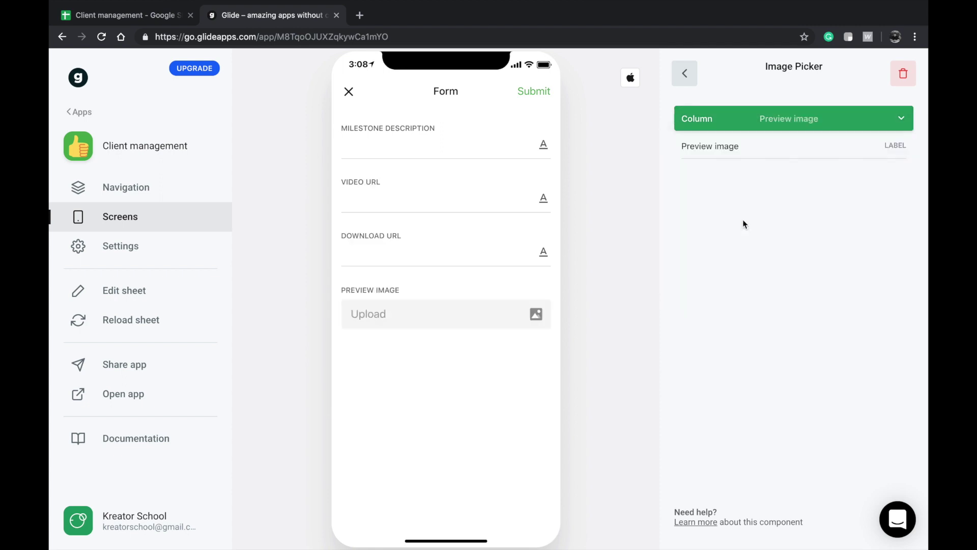
{"action": "left_click", "coordinate": [675, 83]}
{"action": "left_click_drag", "start_coordinate": [744, 290], "coordinate": [750, 180]}
- Add the Project Title value to fill Project Reference
{"action": "left_click", "coordinate": [904, 73]}
{"action": "scroll", "coordinate": [748, 315], "scroll_direction": "down", "scroll_amount": 2}
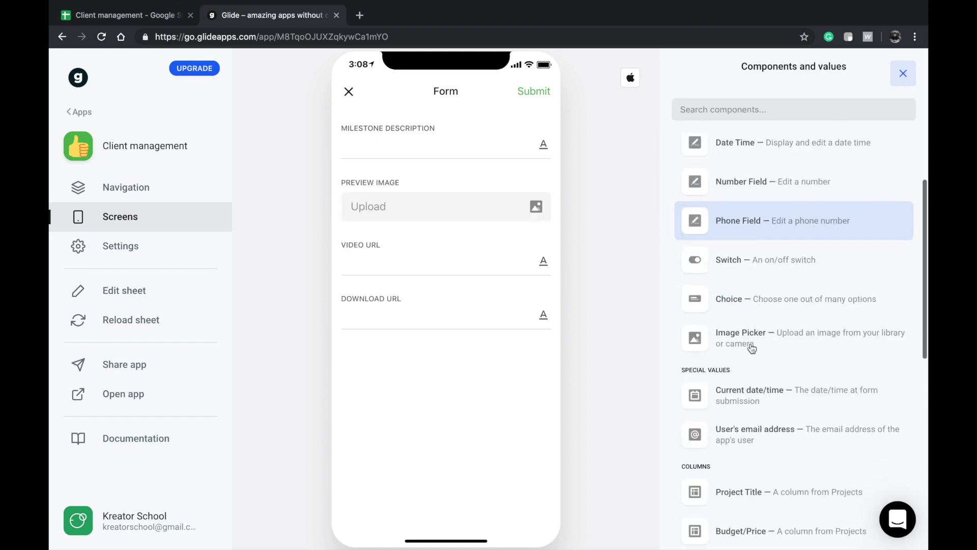
{"action": "scroll", "coordinate": [748, 407], "scroll_direction": "down", "scroll_amount": 3}
{"action": "left_click", "coordinate": [774, 395]}
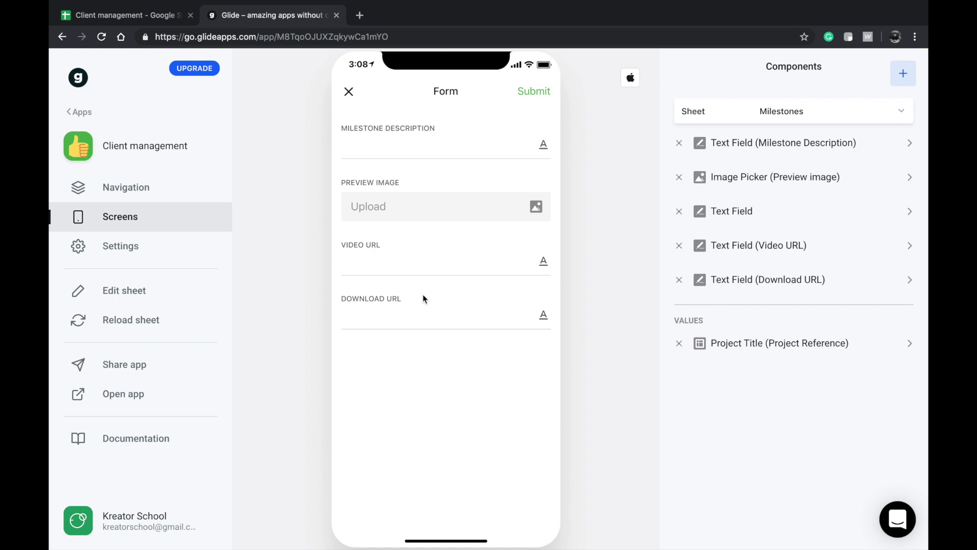
- Try the Video URL and Download URL fields, then enter 'First Alpha' as the description
{"action": "left_click", "coordinate": [436, 264]}
{"action": "left_click", "coordinate": [436, 312]}
{"action": "left_click", "coordinate": [439, 259]}
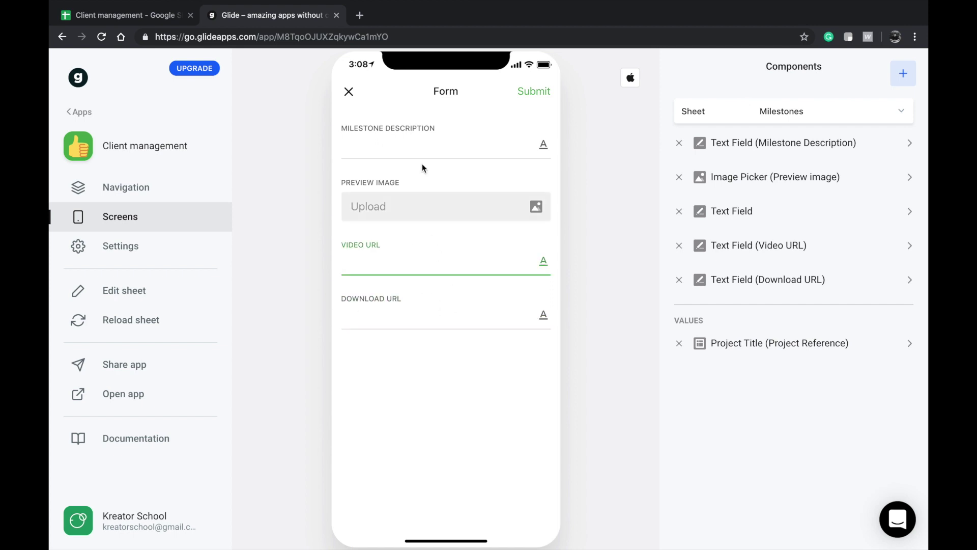
{"action": "left_click", "coordinate": [442, 150]}
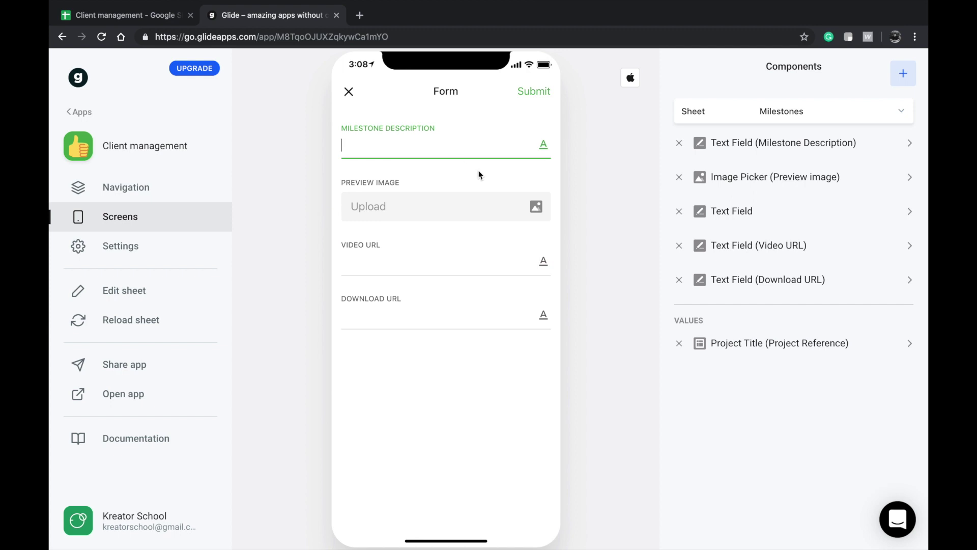
{"action": "type", "text": "First Alpha"}
- Upload a photo from Downloads as the Preview Image and submit the First Alpha milestone
{"action": "left_click", "coordinate": [463, 205]}
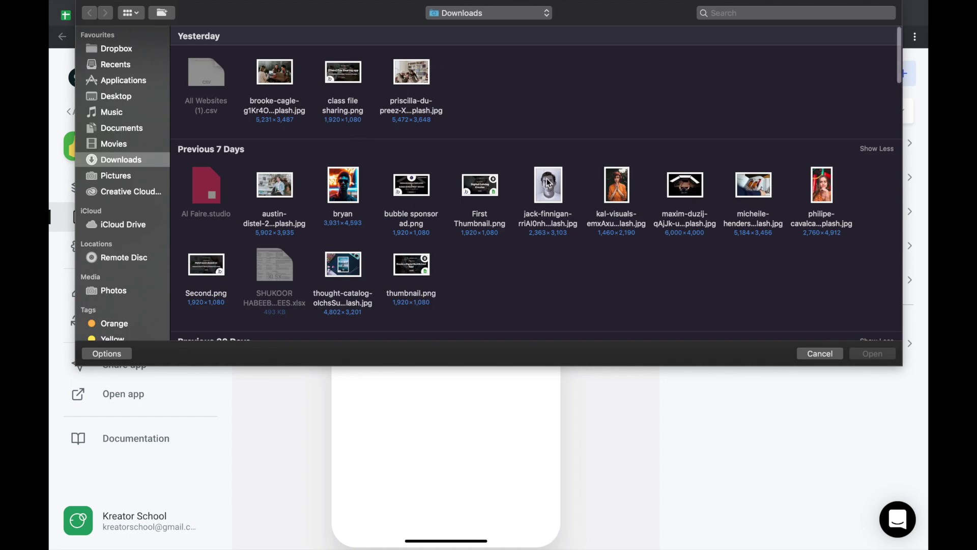
{"action": "left_click", "coordinate": [549, 181]}
{"action": "key", "text": "Return"}
{"action": "left_click", "coordinate": [435, 266]}
{"action": "left_click", "coordinate": [451, 136]}
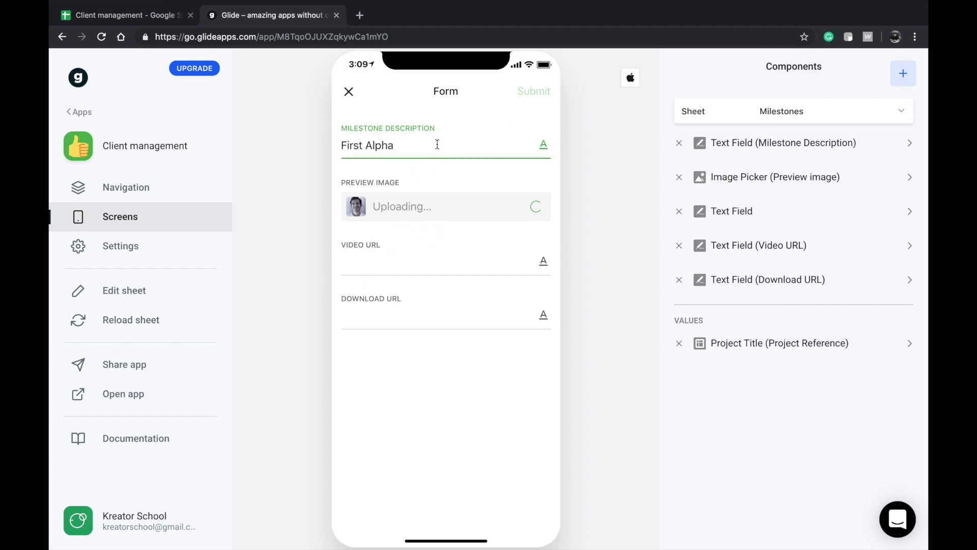
{"action": "left_click", "coordinate": [396, 260]}
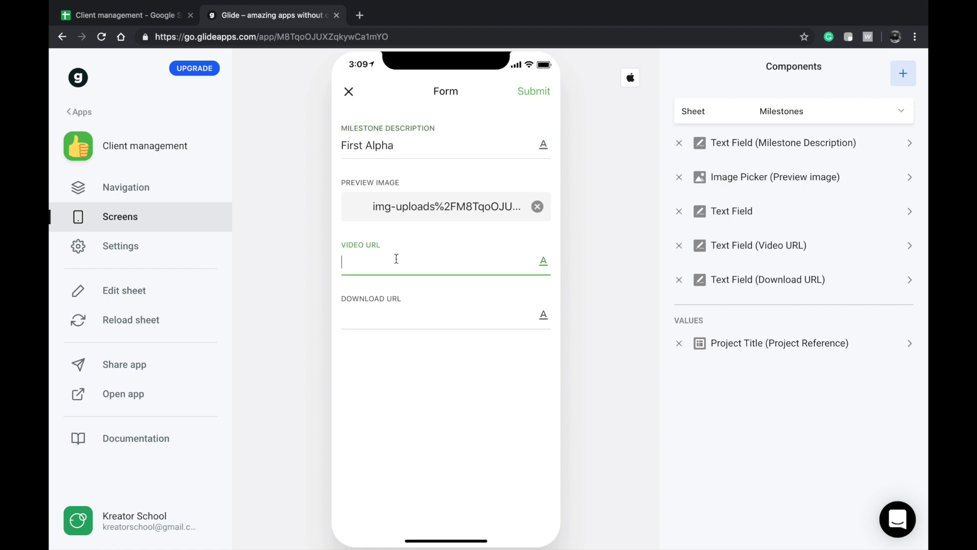
{"action": "left_click", "coordinate": [466, 140]}
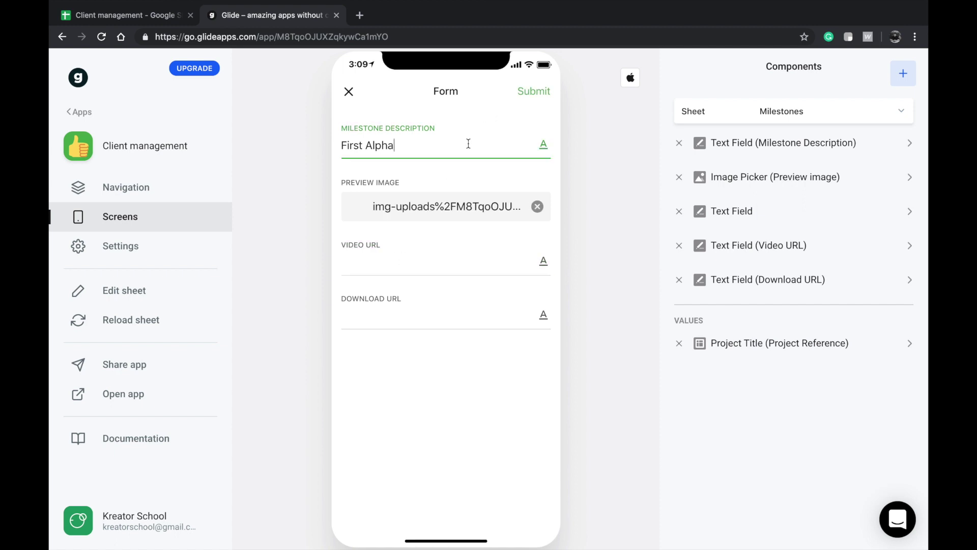
{"action": "left_click", "coordinate": [531, 96]}
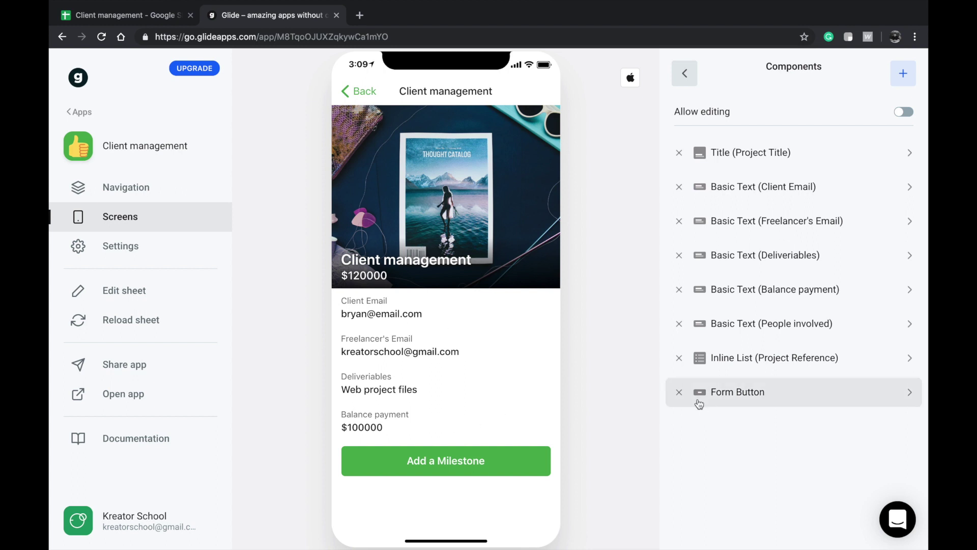
- Reload the sheet data and open the Milestones sheet in the Client management spreadsheet
{"action": "left_click", "coordinate": [120, 320]}
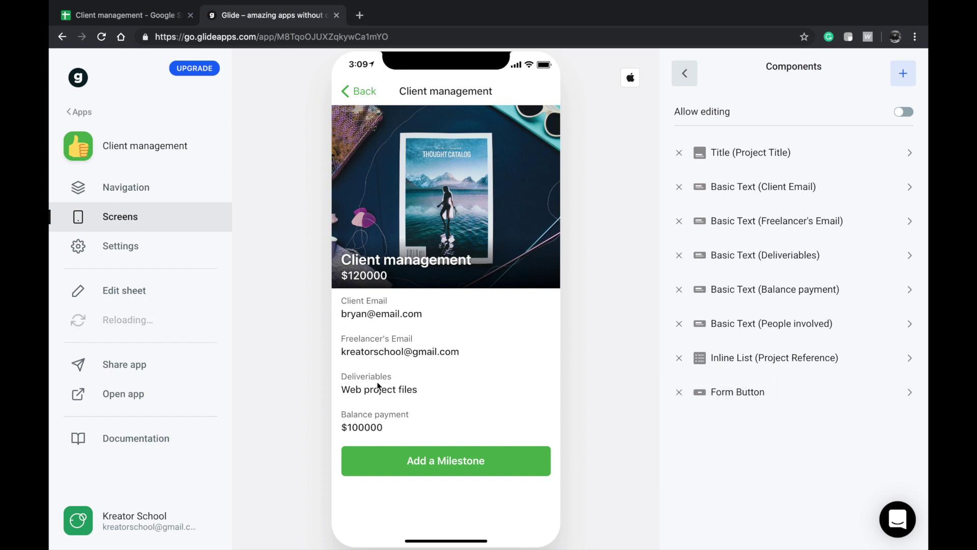
{"action": "mouse_move", "coordinate": [143, 3]}
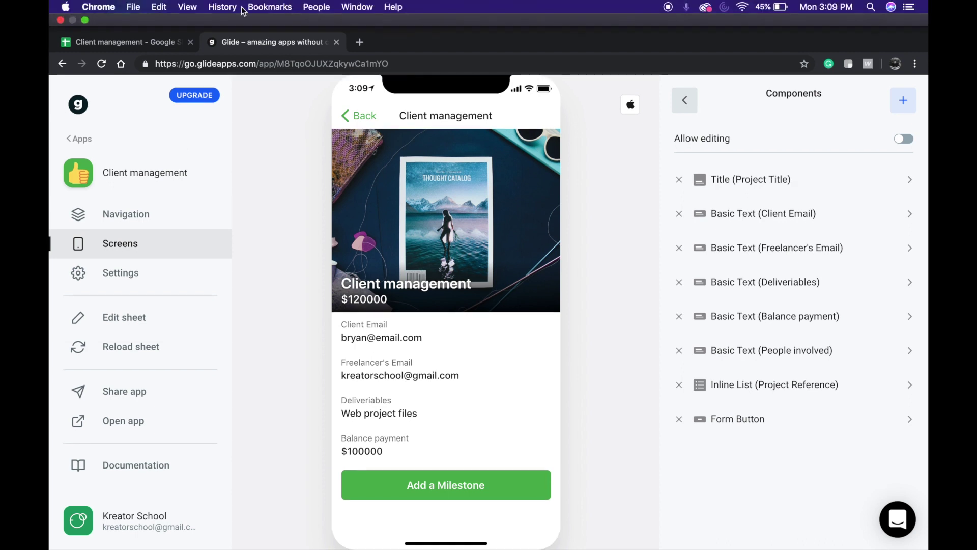
{"action": "left_click", "coordinate": [143, 39]}
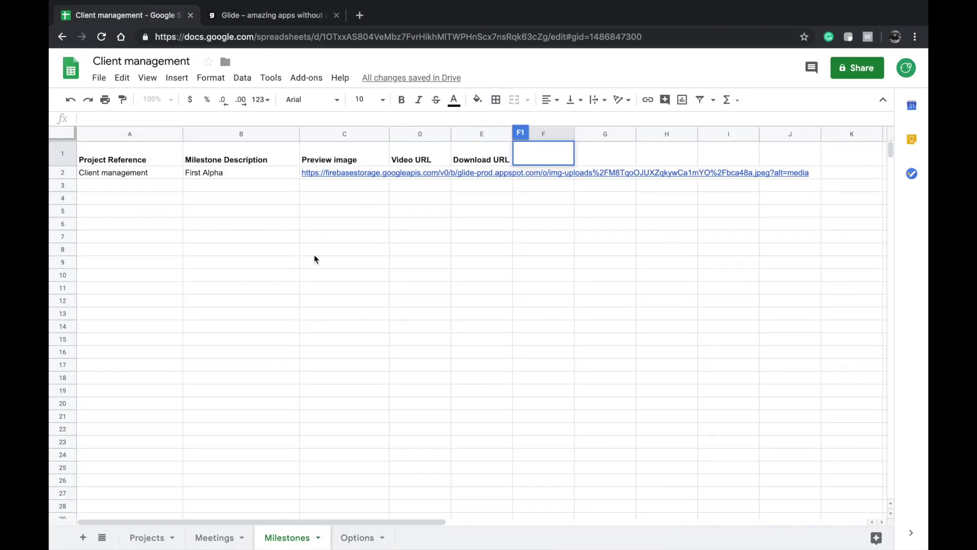
{"action": "left_click", "coordinate": [316, 262]}
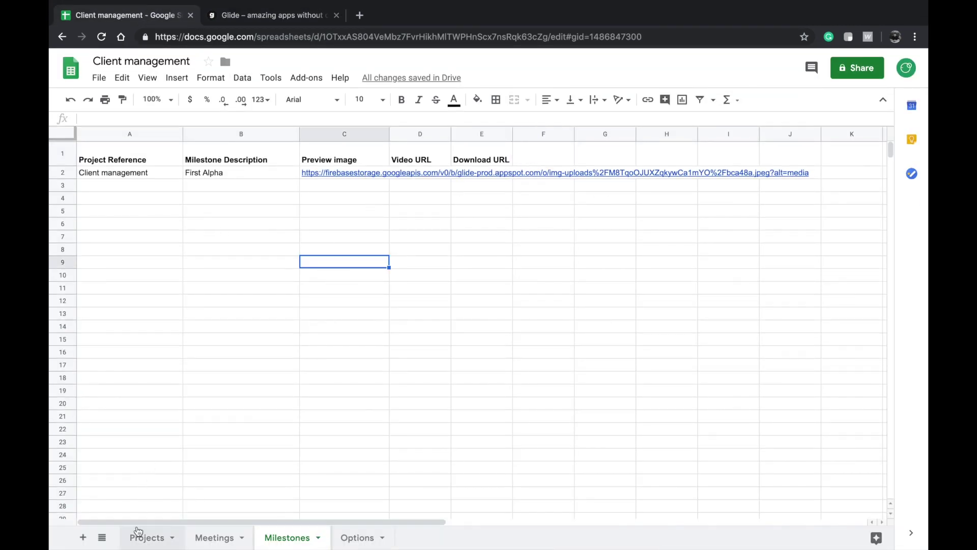
- Compare the Projects sheet's empty Milestones cell F2 with the submitted First Alpha row
{"action": "left_click", "coordinate": [146, 537]}
{"action": "left_click", "coordinate": [554, 212]}
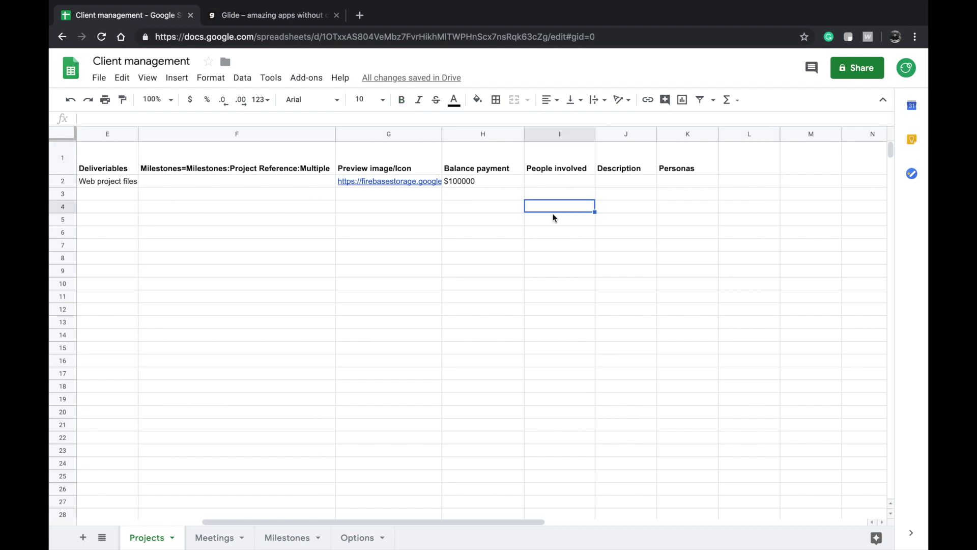
{"action": "scroll", "coordinate": [554, 218], "scroll_direction": "left", "scroll_amount": 5}
{"action": "left_click", "coordinate": [507, 185]}
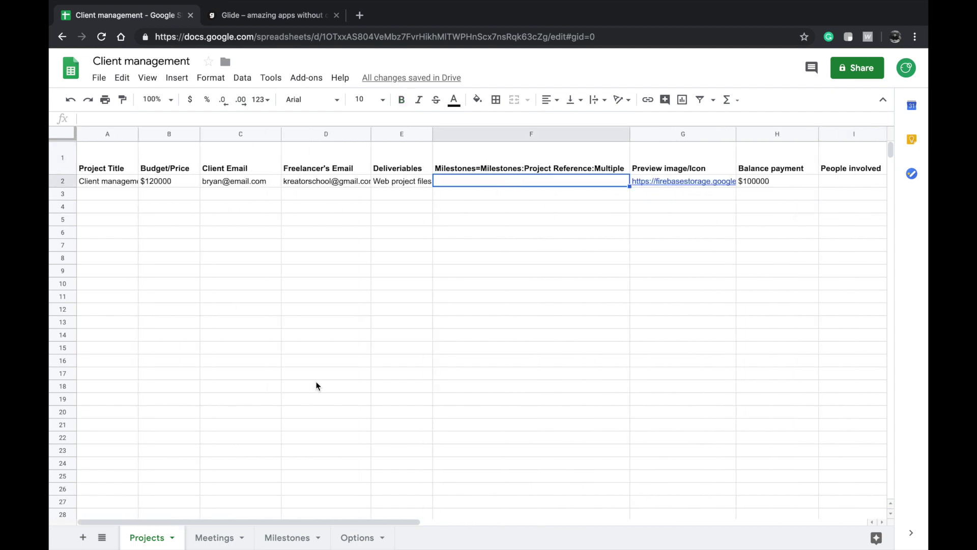
{"action": "left_click", "coordinate": [473, 160]}
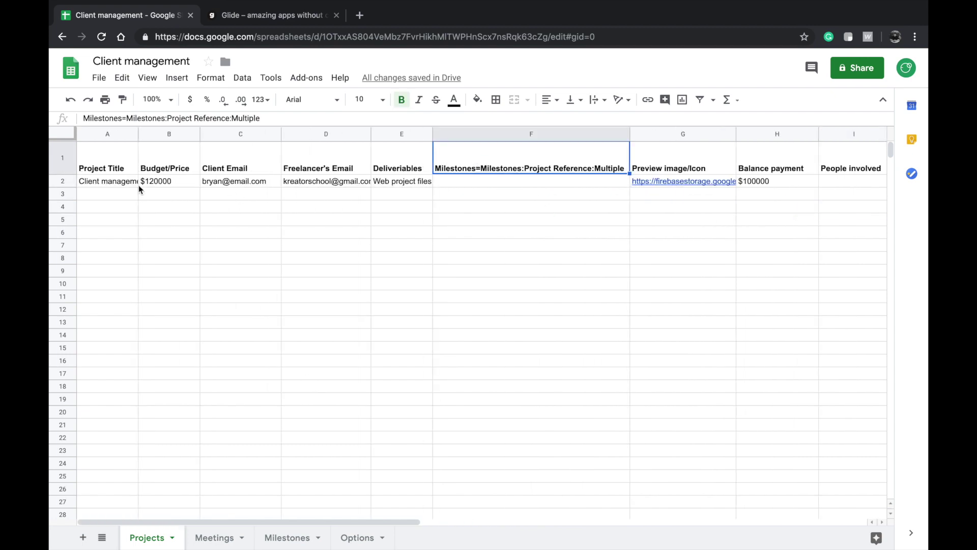
{"action": "left_click", "coordinate": [104, 185]}
{"action": "left_click", "coordinate": [214, 537]}
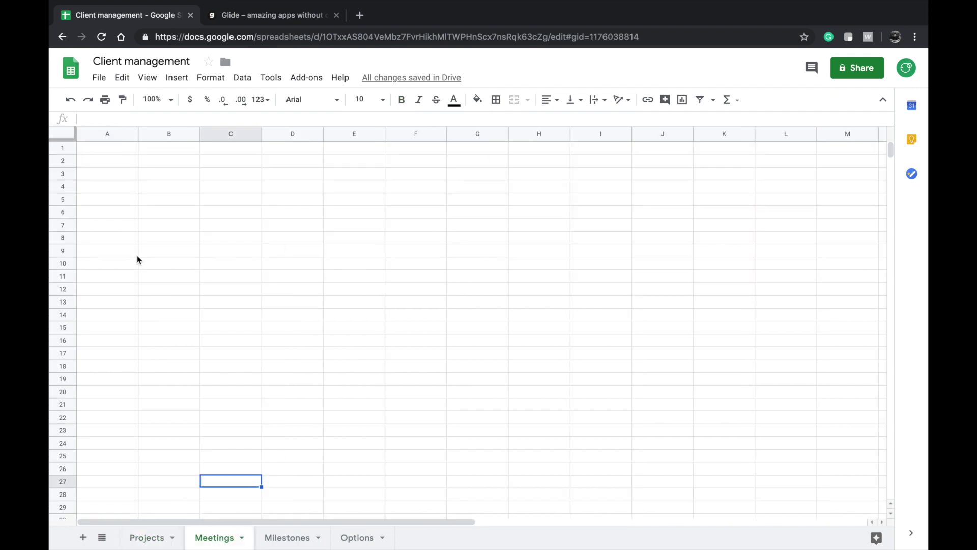
{"action": "left_click", "coordinate": [280, 538]}
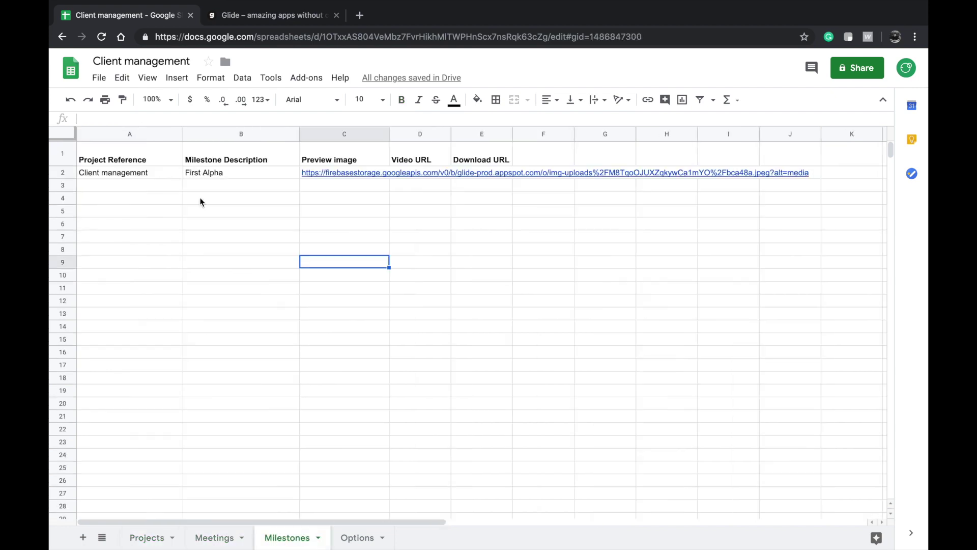
{"action": "left_click", "coordinate": [219, 173]}
{"action": "left_click", "coordinate": [102, 174]}
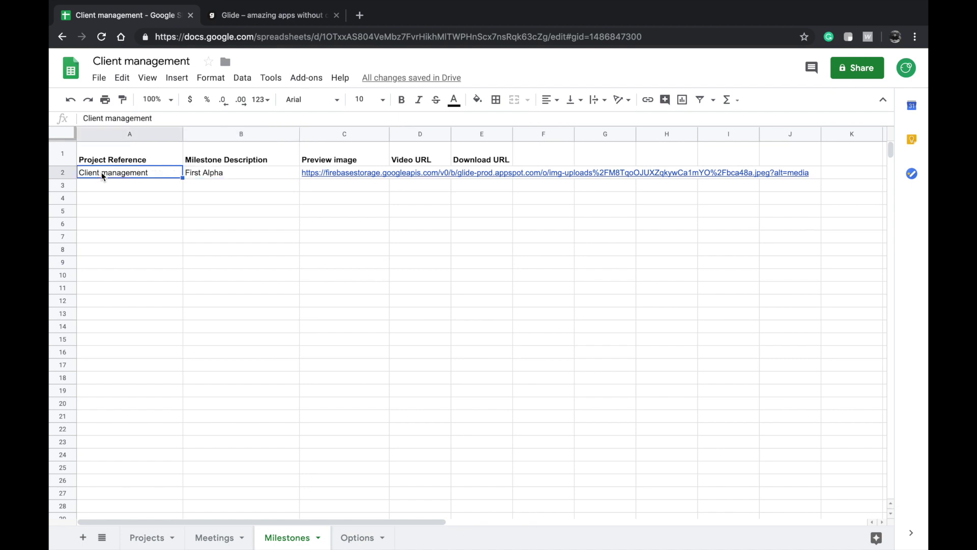
{"action": "left_click", "coordinate": [461, 175], "text": "shift"}
{"action": "left_click", "coordinate": [151, 200]}
{"action": "left_click", "coordinate": [133, 174]}
{"action": "triple_click", "coordinate": [130, 175]}
{"action": "key", "text": "ctrl+c"}
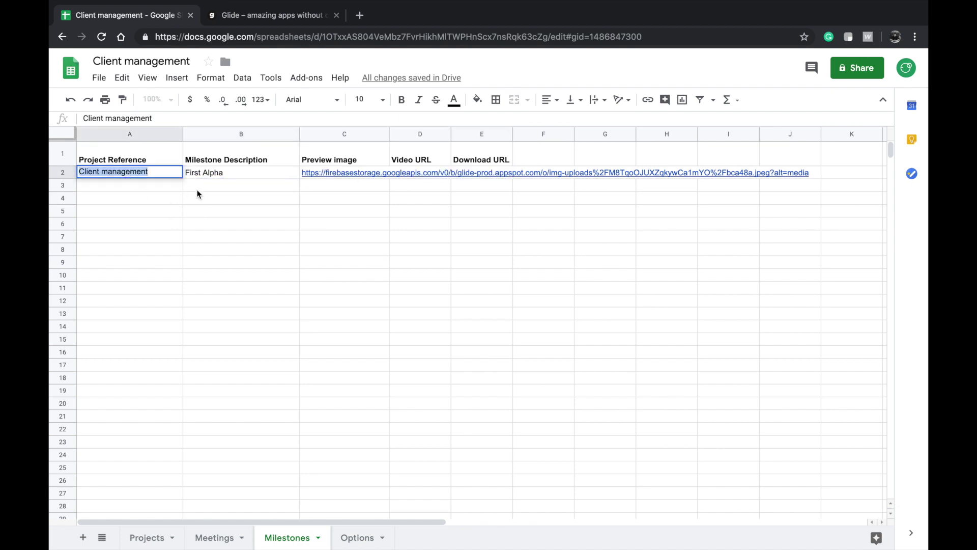
- Copy 'Client management' from A2 into Projects cell F2, then reload Glide's sheet data
{"action": "left_click", "coordinate": [147, 537]}
{"action": "left_click", "coordinate": [119, 283]}
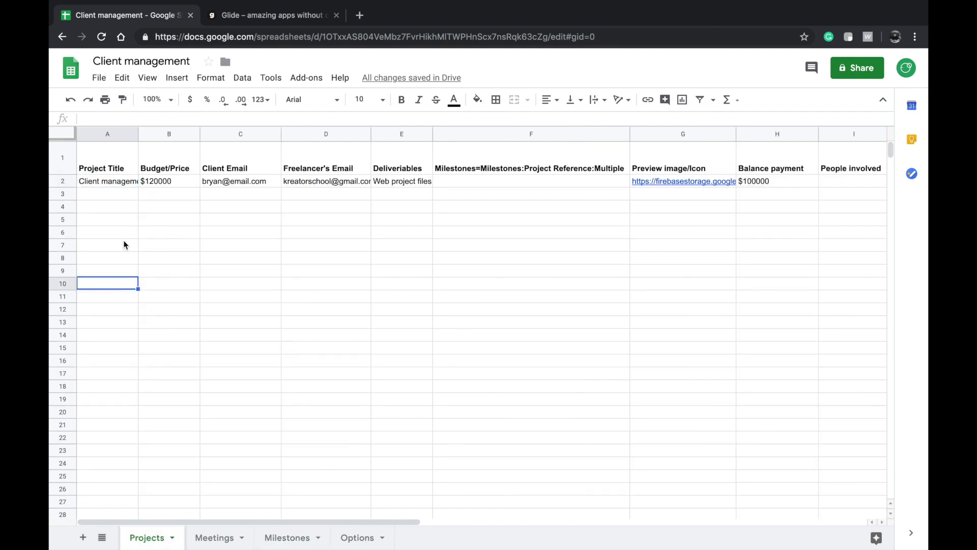
{"action": "left_click", "coordinate": [478, 172]}
{"action": "left_click", "coordinate": [477, 183]}
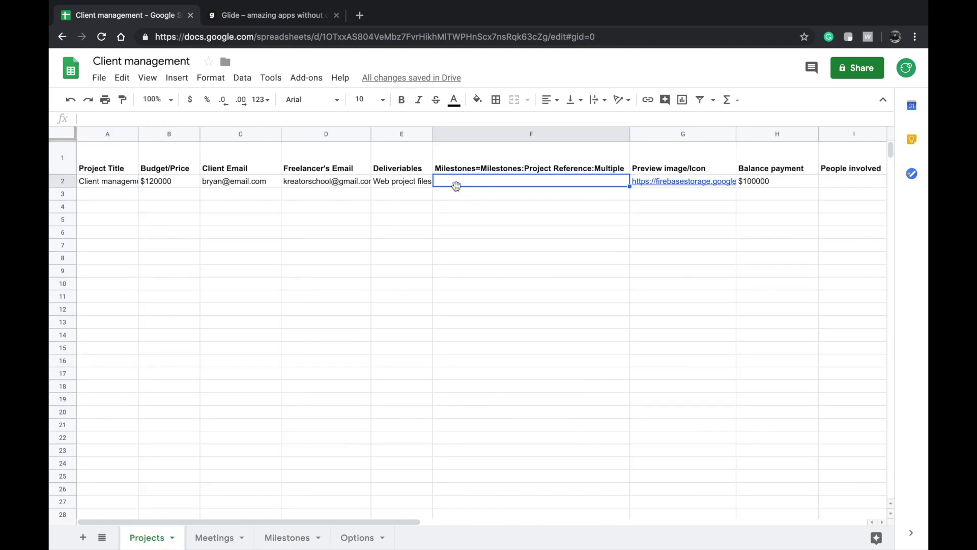
{"action": "left_click", "coordinate": [114, 185]}
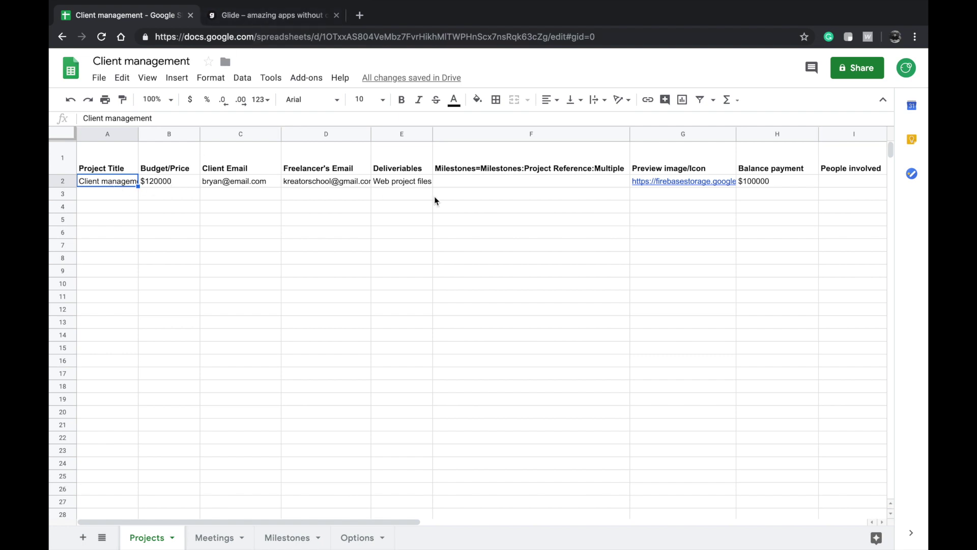
{"action": "left_click", "coordinate": [481, 155]}
{"action": "key", "text": "ctrl+v"}
{"action": "key", "text": "ctrl+z"}
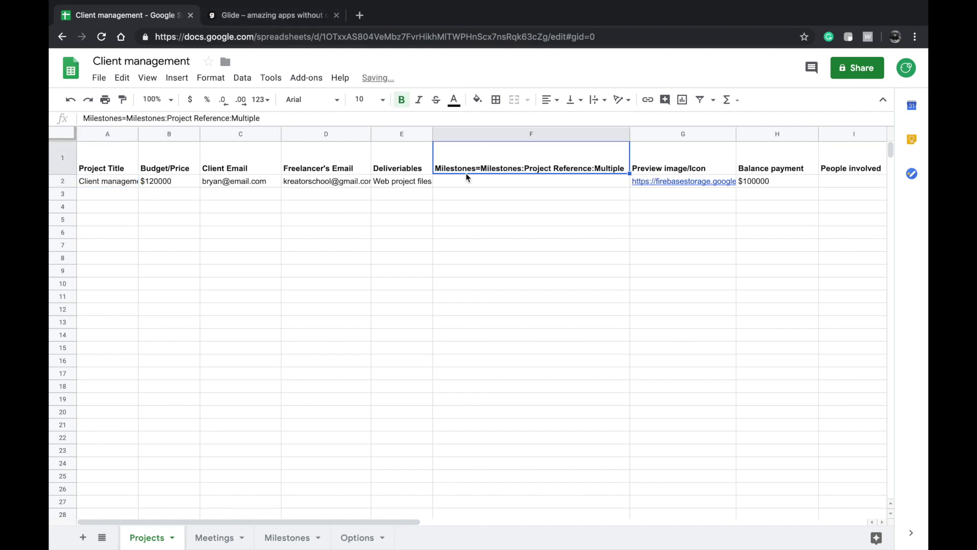
{"action": "left_click", "coordinate": [466, 180]}
{"action": "key", "text": "ctrl+v"}
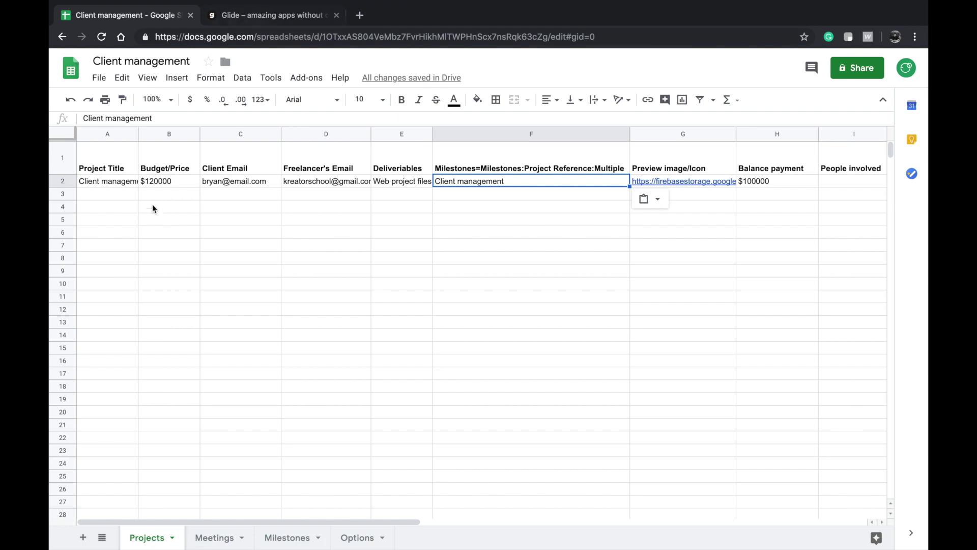
{"action": "left_click", "coordinate": [288, 20]}
{"action": "left_click", "coordinate": [160, 318]}
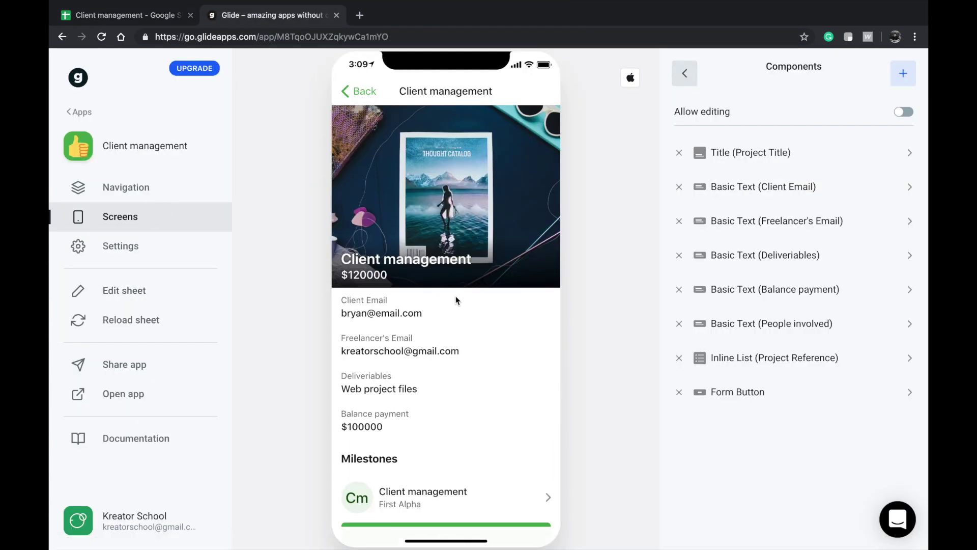
- Inspect the Projects sheet's Milestones header F1 and its reference in F2
{"action": "scroll", "coordinate": [456, 296], "scroll_direction": "down", "scroll_amount": 1}
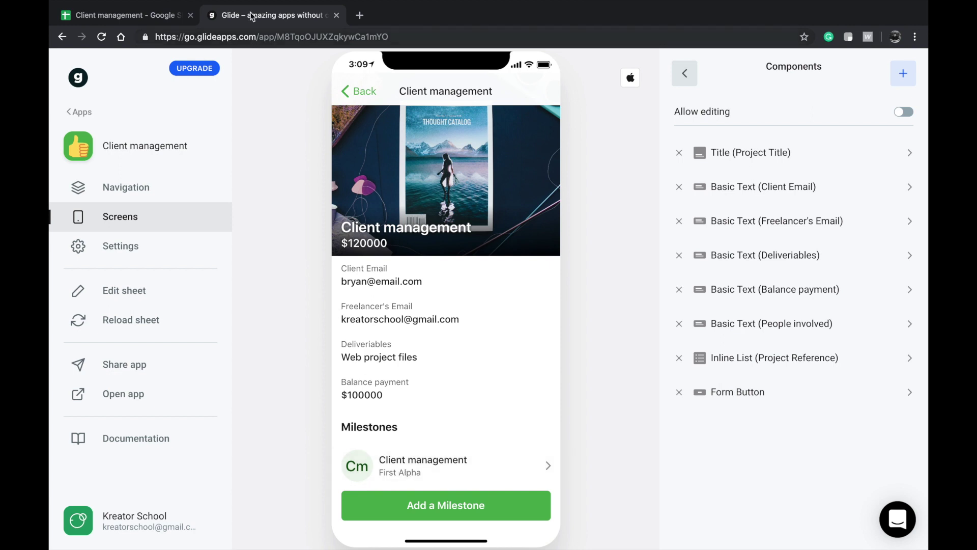
{"action": "left_click", "coordinate": [134, 17]}
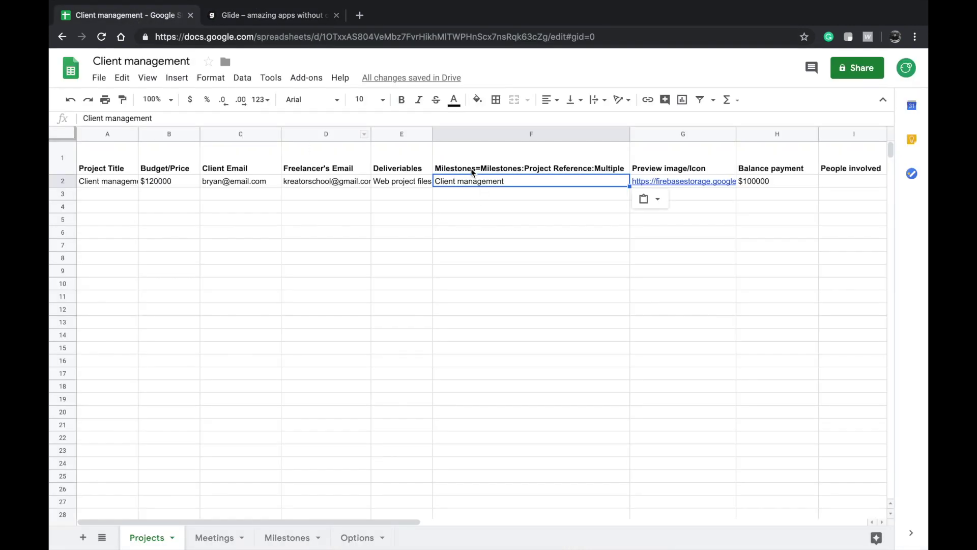
{"action": "left_click", "coordinate": [532, 172]}
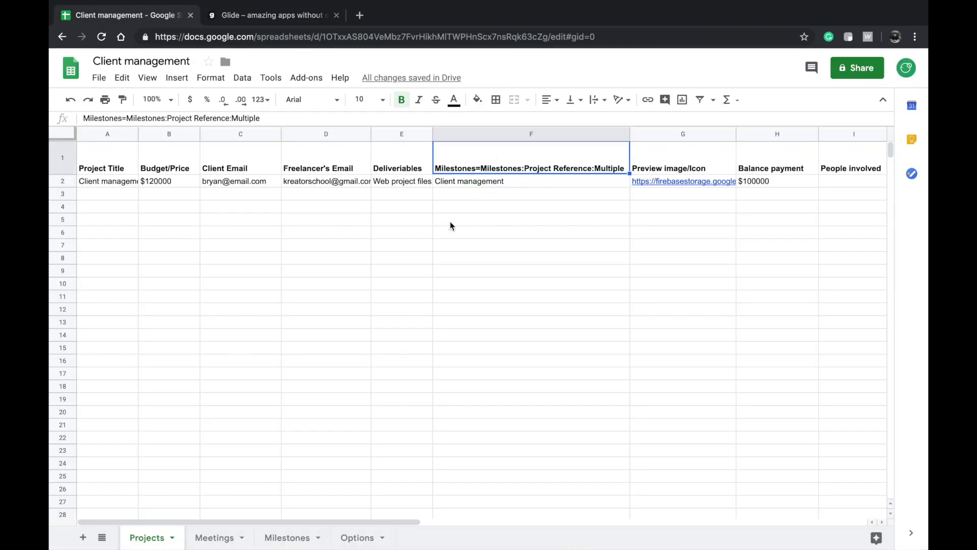
{"action": "left_click", "coordinate": [455, 181]}
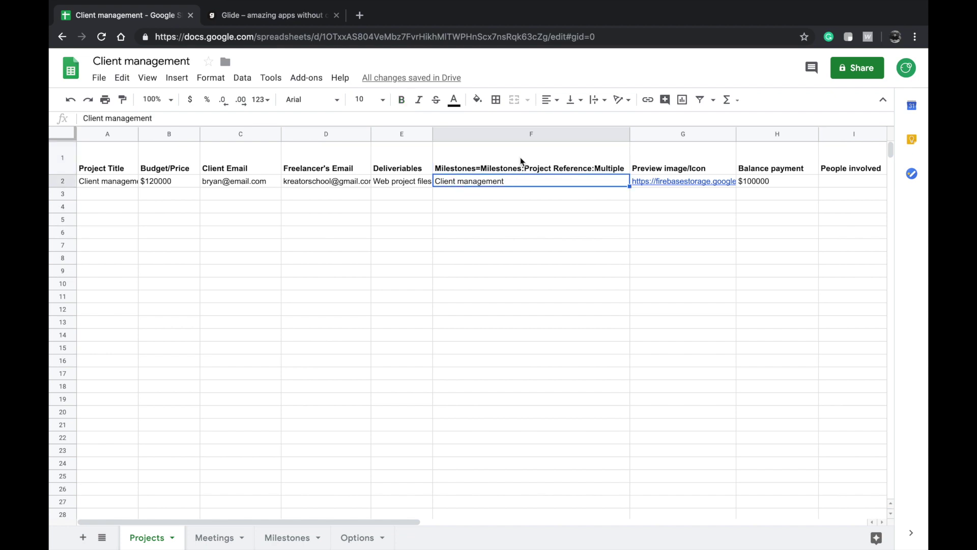
{"action": "left_click", "coordinate": [506, 172]}
- Drag the Milestones sheet tab ahead of Meetings, then return to Projects and Glide
{"action": "left_click", "coordinate": [205, 539]}
{"action": "left_click_drag", "start_coordinate": [290, 537], "coordinate": [212, 535]}
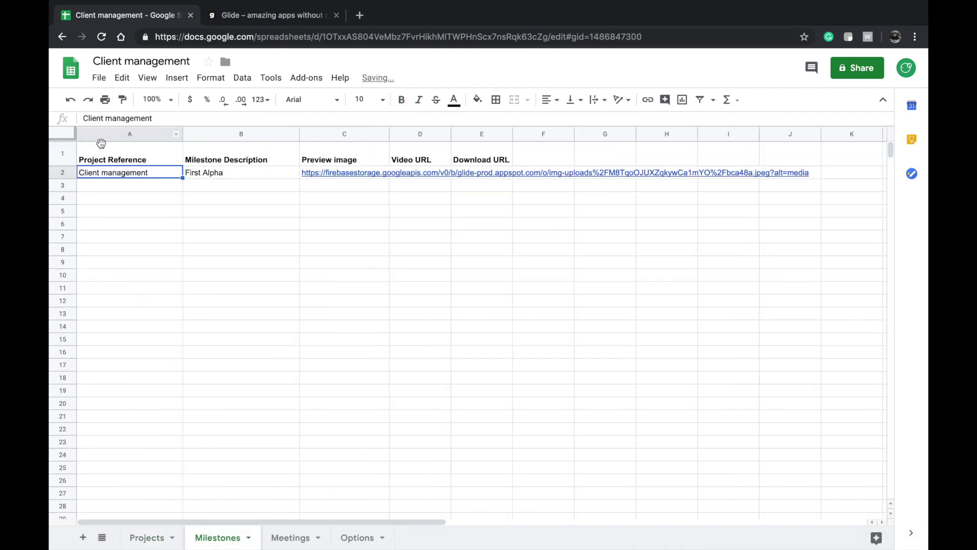
{"action": "key", "text": "ctrl+a"}
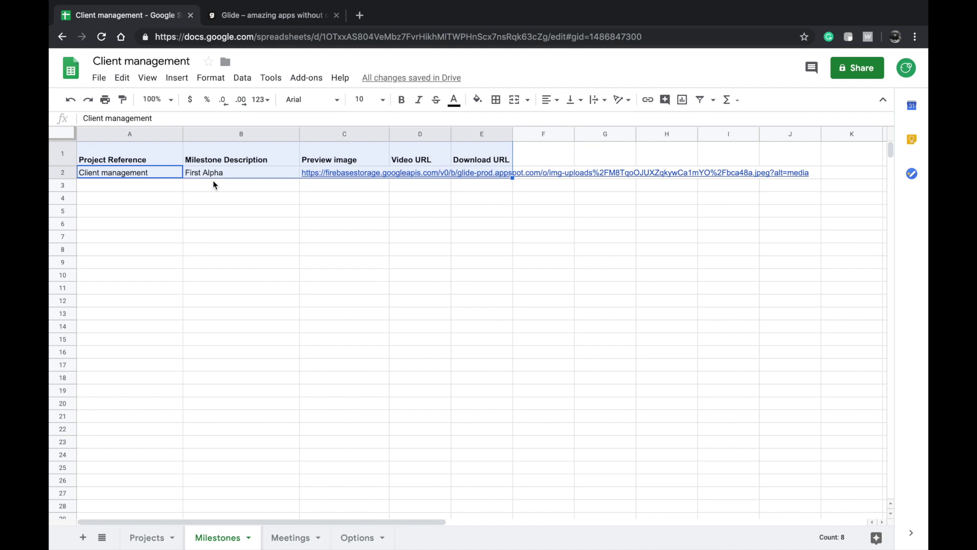
{"action": "left_click", "coordinate": [187, 173]}
{"action": "left_click", "coordinate": [146, 538]}
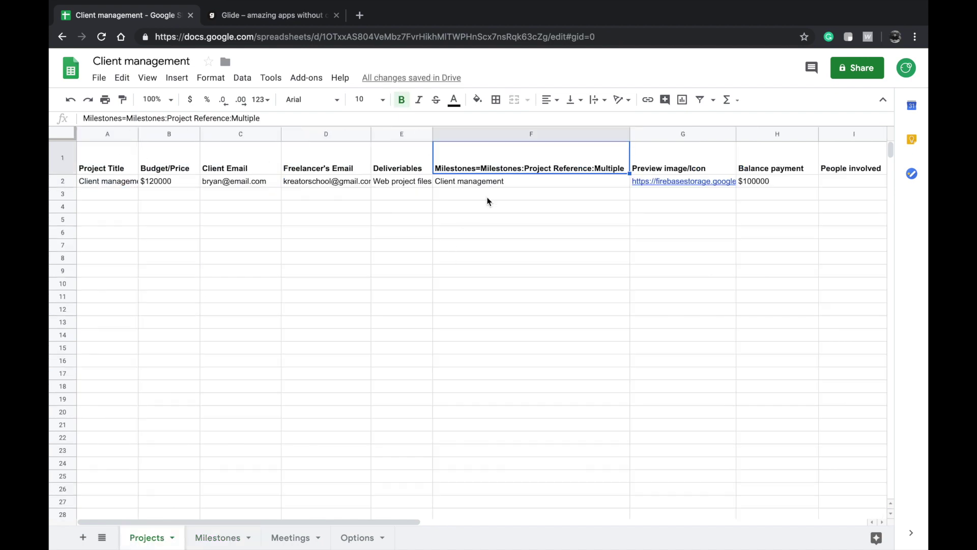
{"action": "left_click", "coordinate": [503, 183]}
{"action": "left_click_drag", "start_coordinate": [259, 19], "coordinate": [112, 18]}
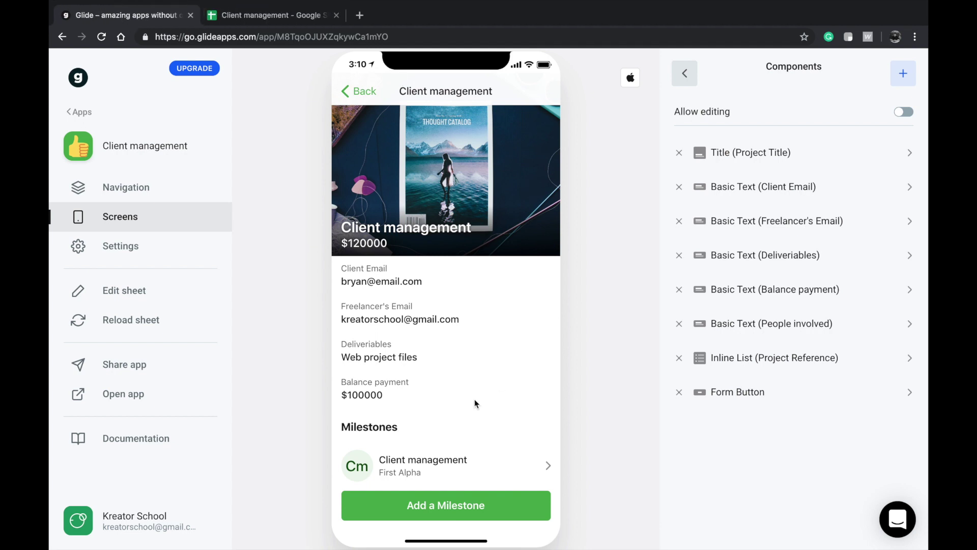
- Set the milestone detail Title component's image to Preview image
{"action": "left_click", "coordinate": [440, 463]}
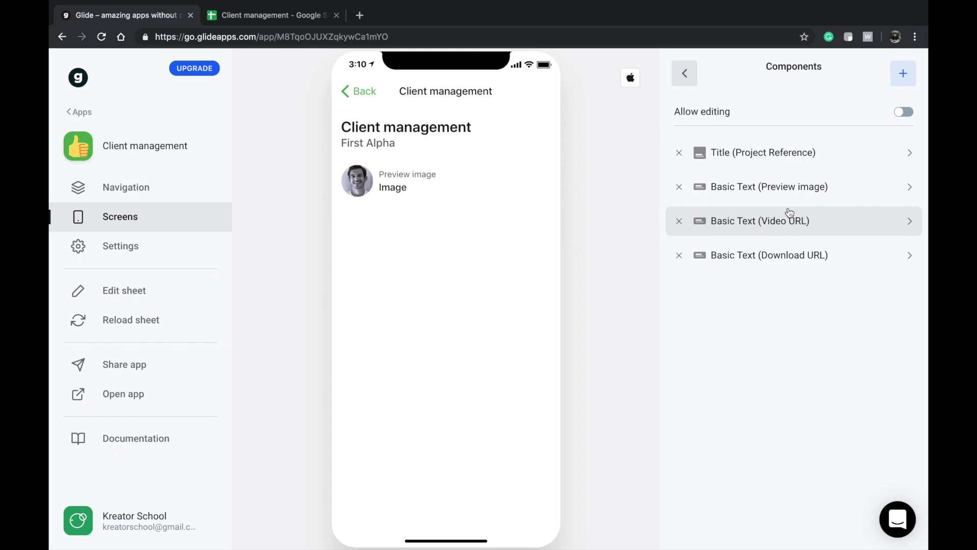
{"action": "left_click", "coordinate": [777, 157]}
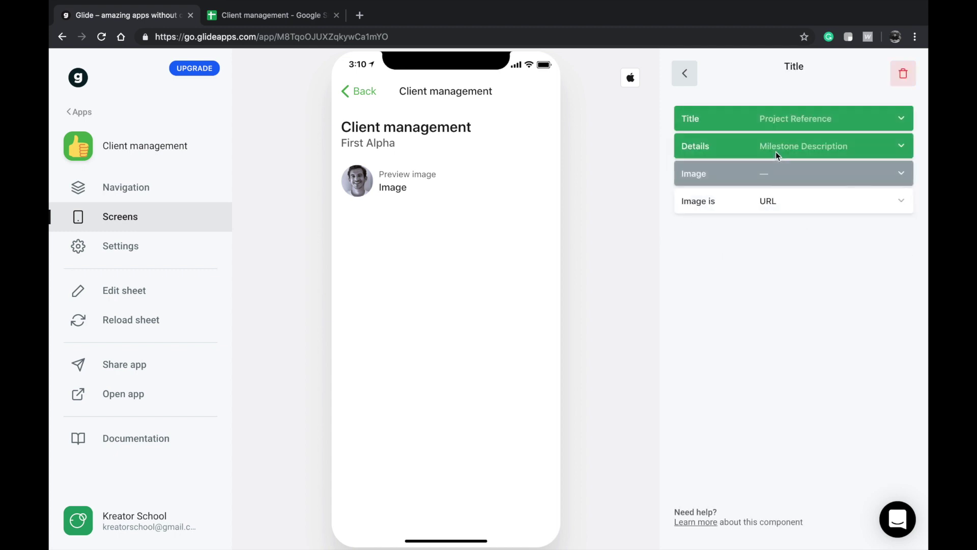
{"action": "left_click", "coordinate": [743, 174]}
{"action": "left_click", "coordinate": [724, 308]}
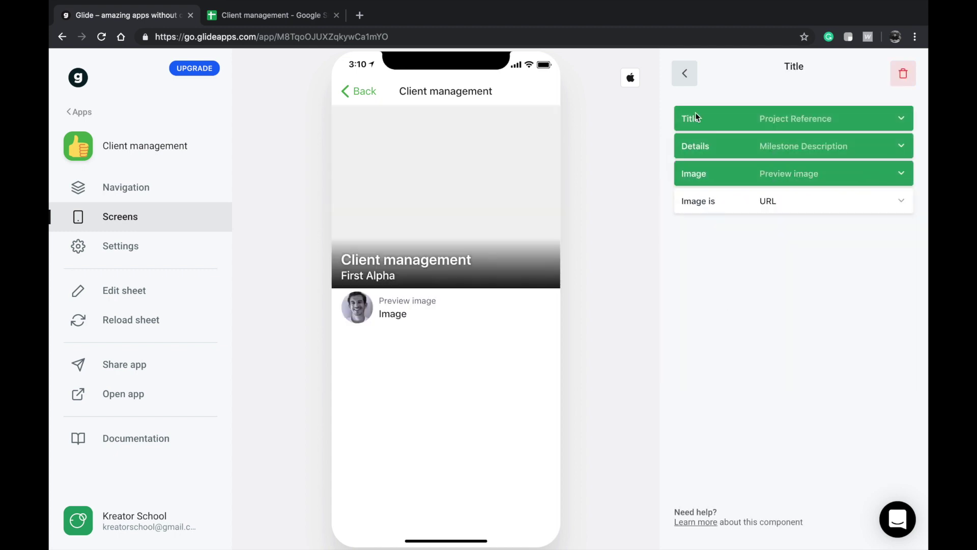
{"action": "left_click", "coordinate": [355, 93]}
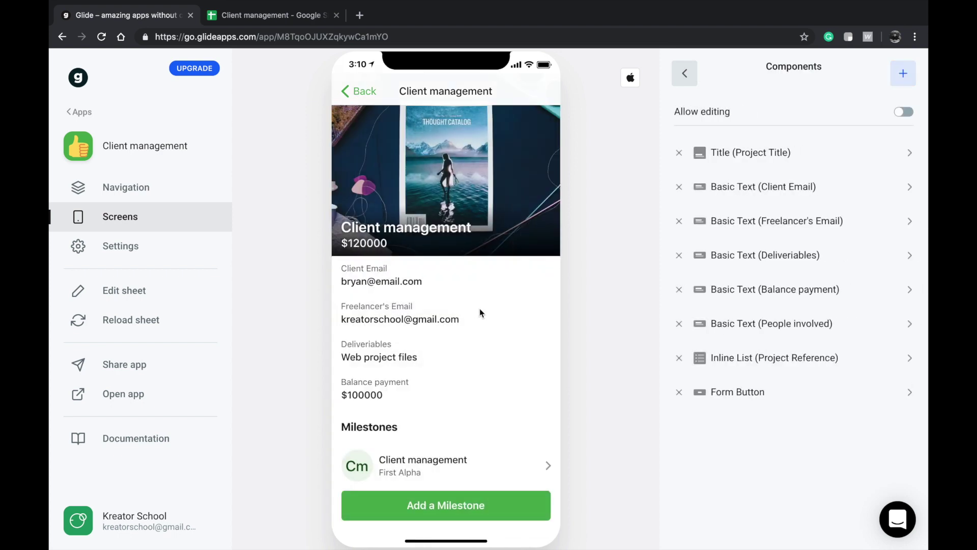
- Set the Milestones inline list's thumbnail image to Preview image
{"action": "left_click", "coordinate": [773, 359]}
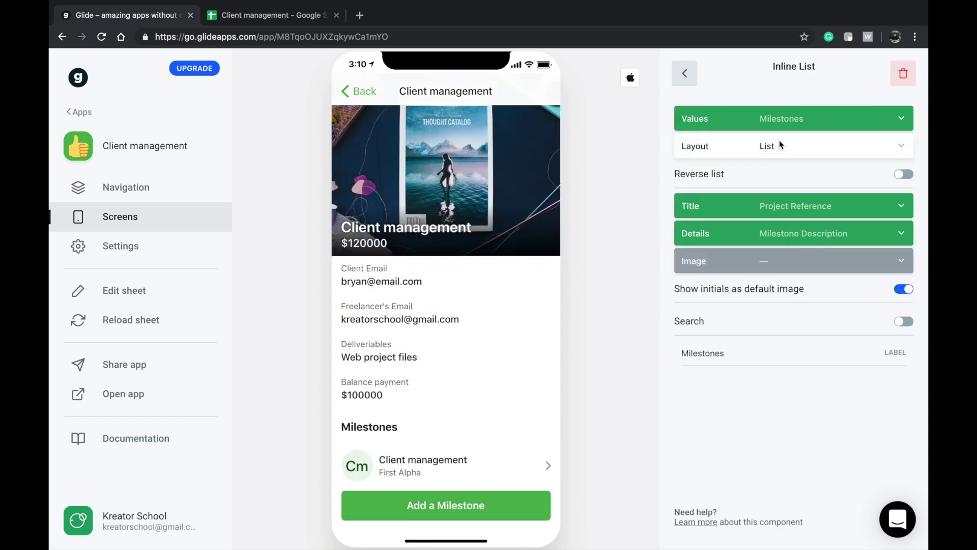
{"action": "left_click", "coordinate": [760, 263]}
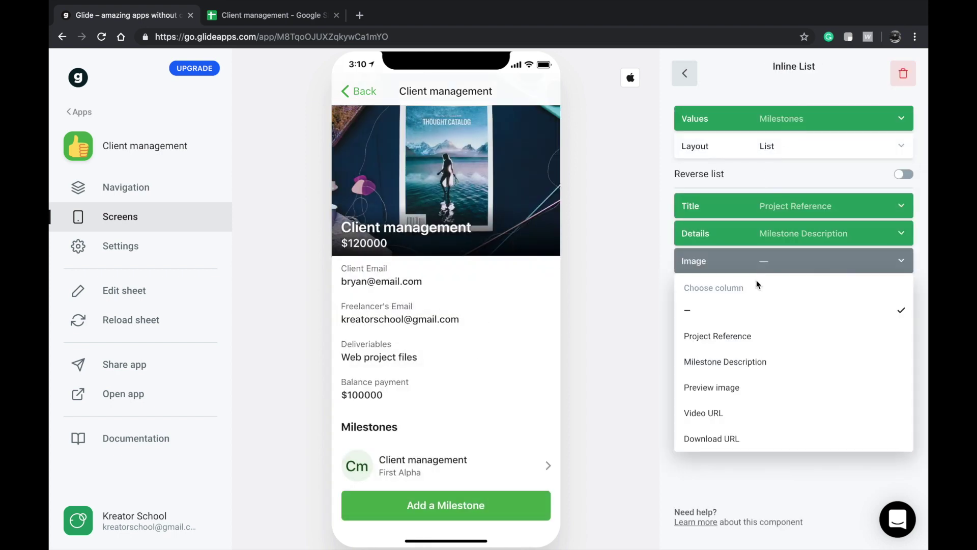
{"action": "left_click", "coordinate": [729, 387]}
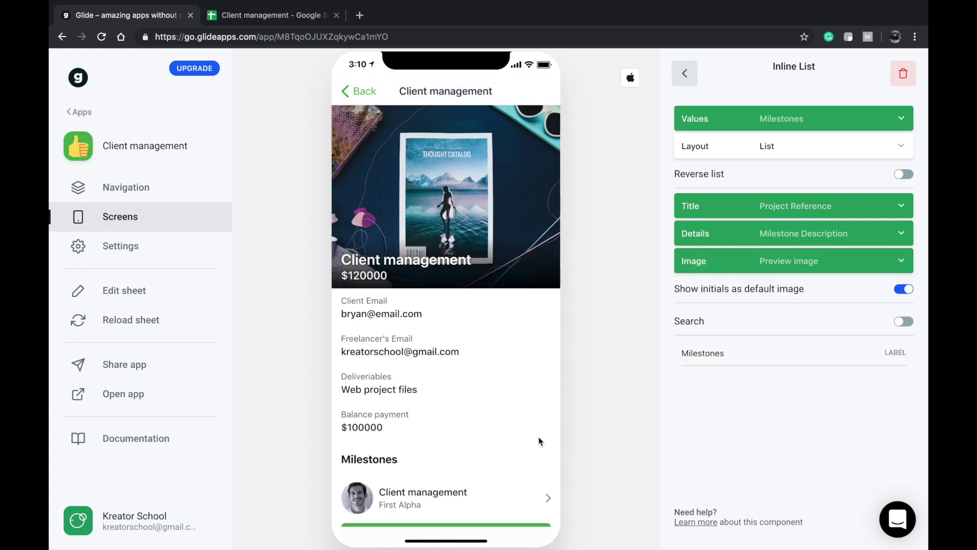
{"action": "left_click", "coordinate": [410, 464]}
{"action": "left_click", "coordinate": [355, 95]}
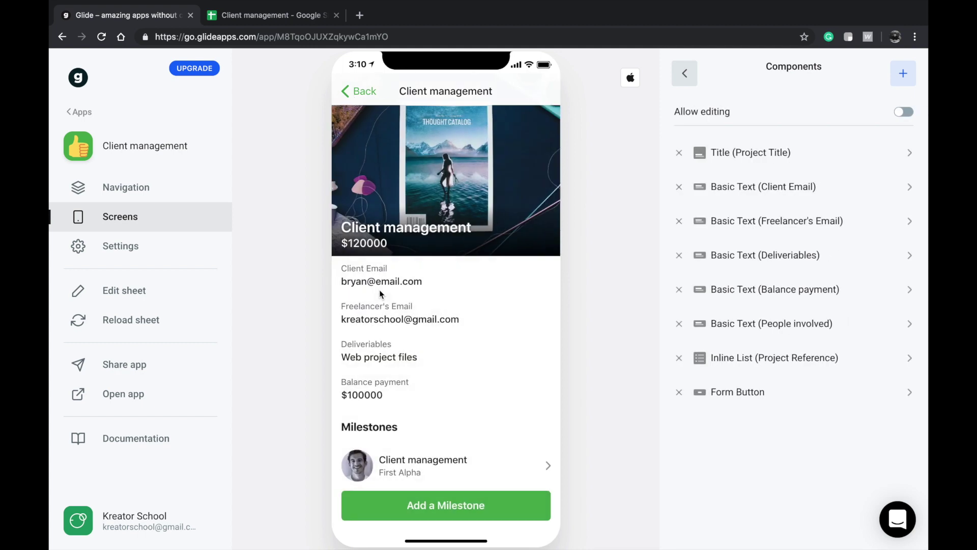
- Submit a second test milestone with description 'sdfahsakjd' through Add a Milestone
{"action": "left_click", "coordinate": [392, 505]}
{"action": "left_click", "coordinate": [403, 161]}
{"action": "type", "text": "sdfahsakjd"}
{"action": "left_click", "coordinate": [519, 98]}
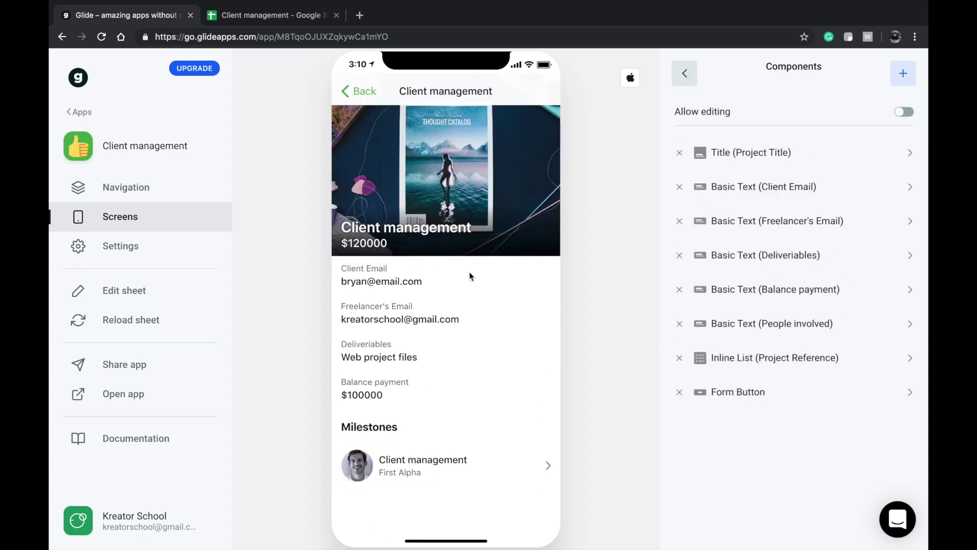
{"action": "left_click", "coordinate": [243, 17]}
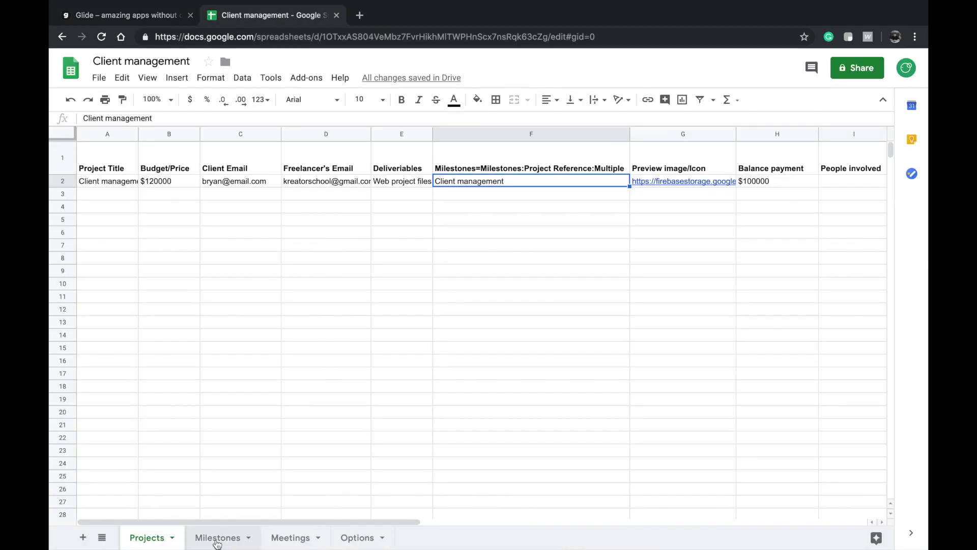
- Check the new milestone's row 3 on the Milestones sheet
{"action": "left_click", "coordinate": [220, 538]}
{"action": "left_click", "coordinate": [179, 191]}
{"action": "left_click", "coordinate": [215, 185]}
{"action": "key", "text": "Left"}
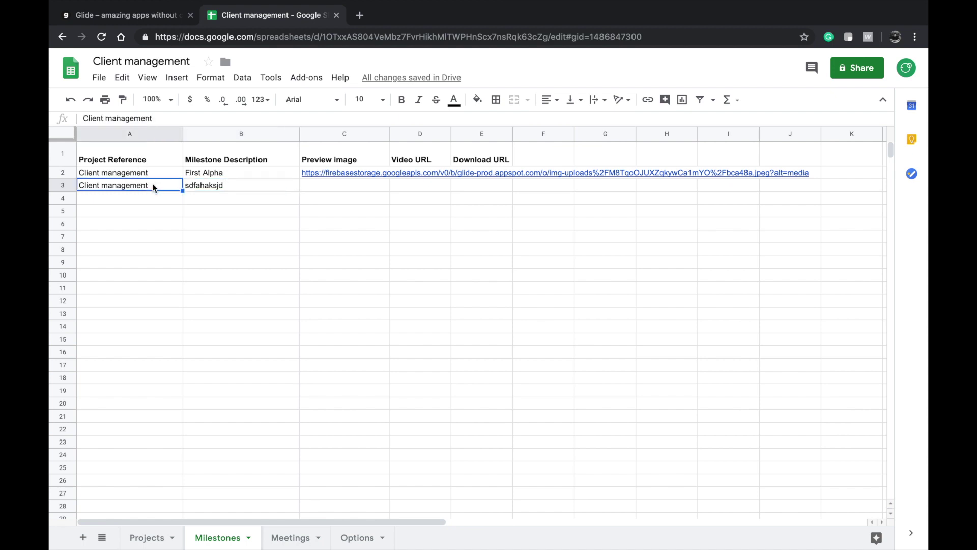
- Review the project title in A2 and Milestones reference in F2, then return to Glide
{"action": "left_click", "coordinate": [148, 538]}
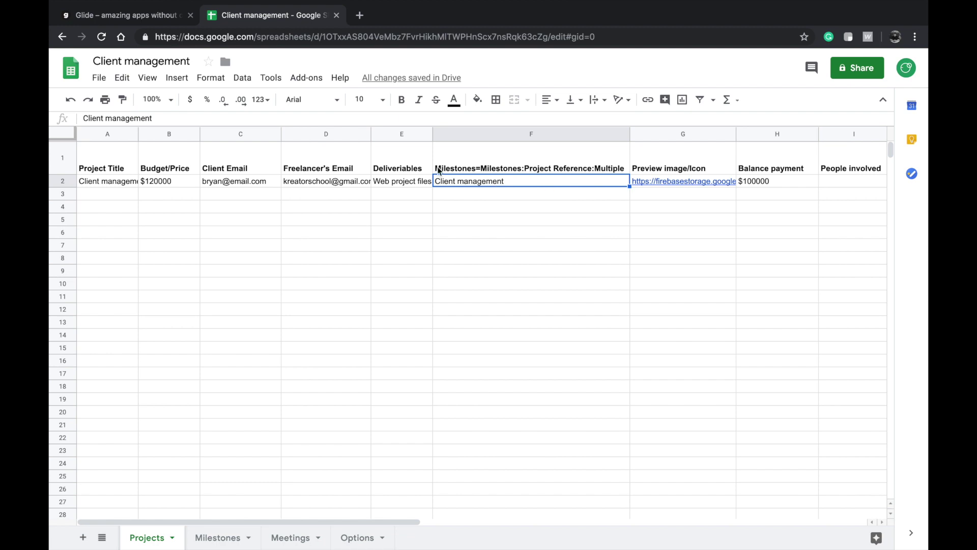
{"action": "left_click", "coordinate": [95, 183]}
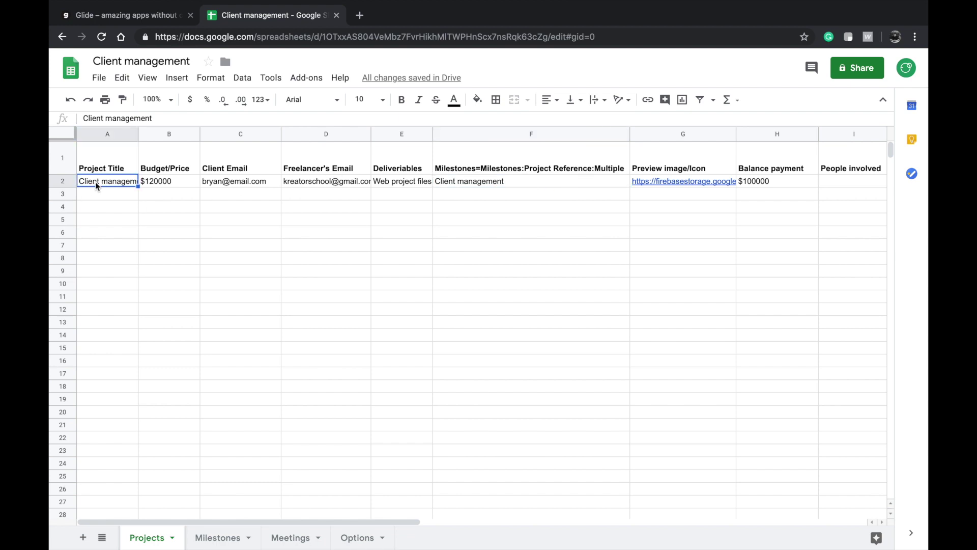
{"action": "left_click", "coordinate": [534, 184]}
{"action": "left_click", "coordinate": [513, 206]}
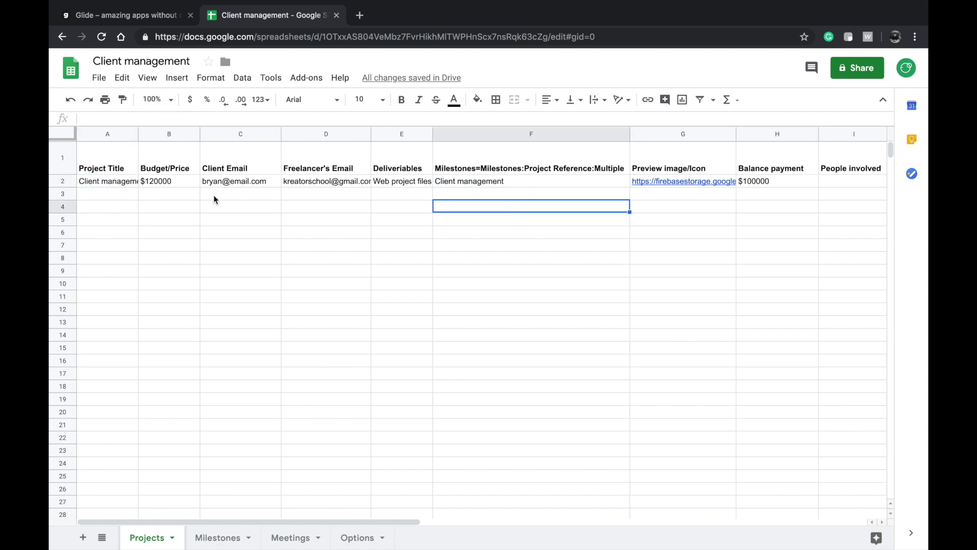
{"action": "left_click", "coordinate": [104, 181]}
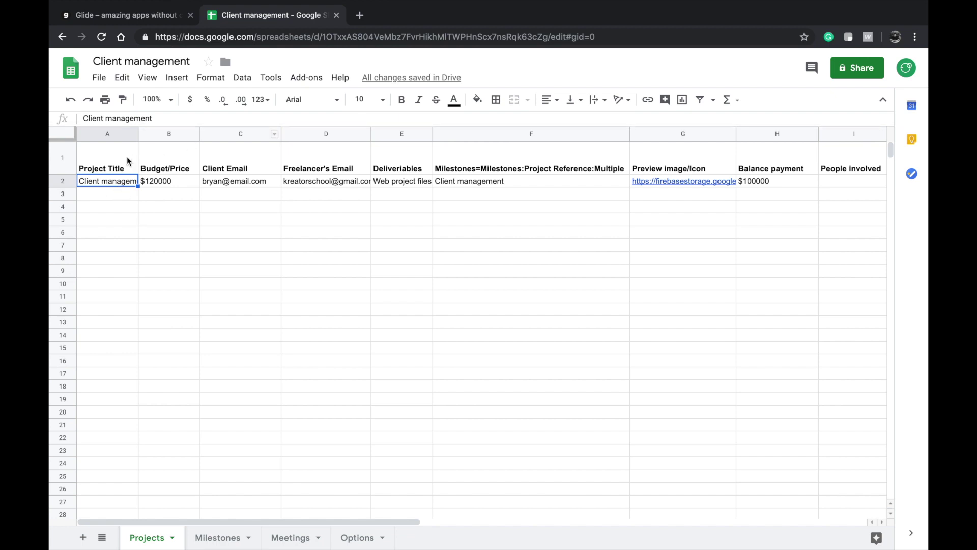
{"action": "left_click", "coordinate": [554, 180]}
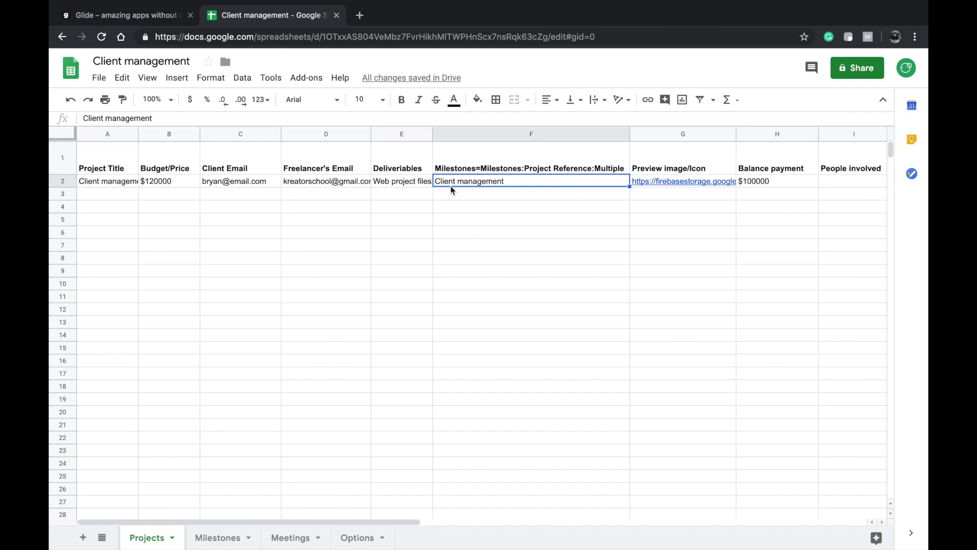
{"action": "left_click", "coordinate": [147, 16]}
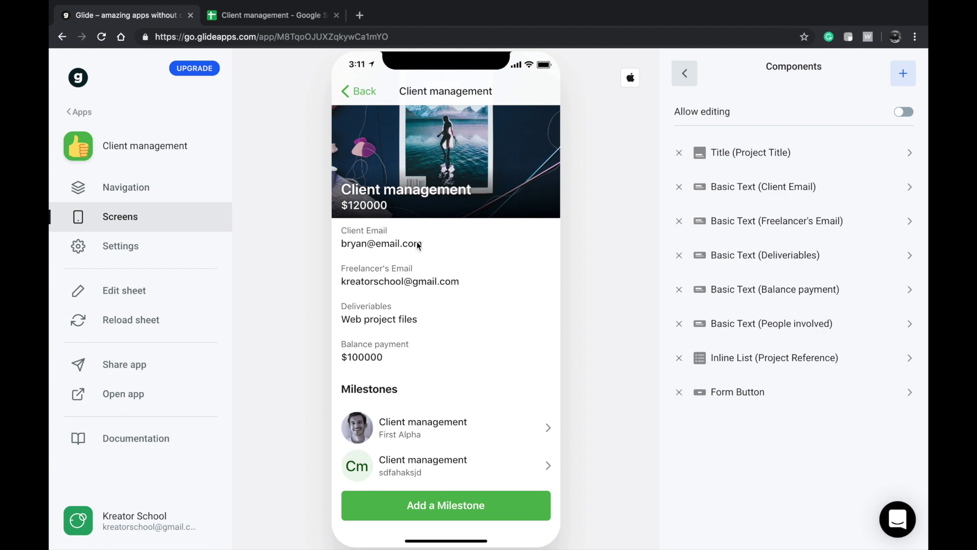
- Scroll the phone preview to review both milestones on the project screen
{"action": "scroll", "coordinate": [453, 333], "scroll_direction": "up", "scroll_amount": 2}
{"action": "scroll", "coordinate": [394, 469], "scroll_direction": "down", "scroll_amount": 2}
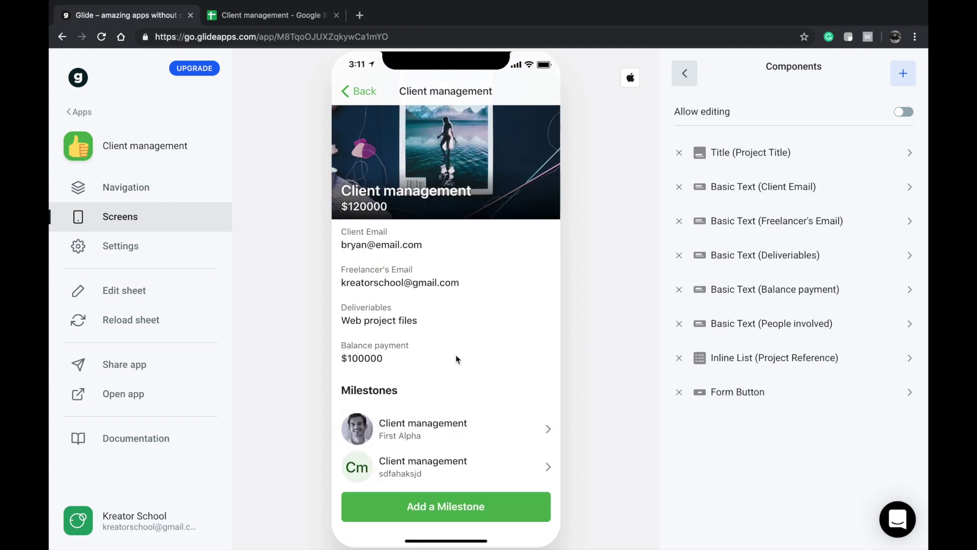
{"action": "scroll", "coordinate": [456, 357], "scroll_direction": "up", "scroll_amount": 2}
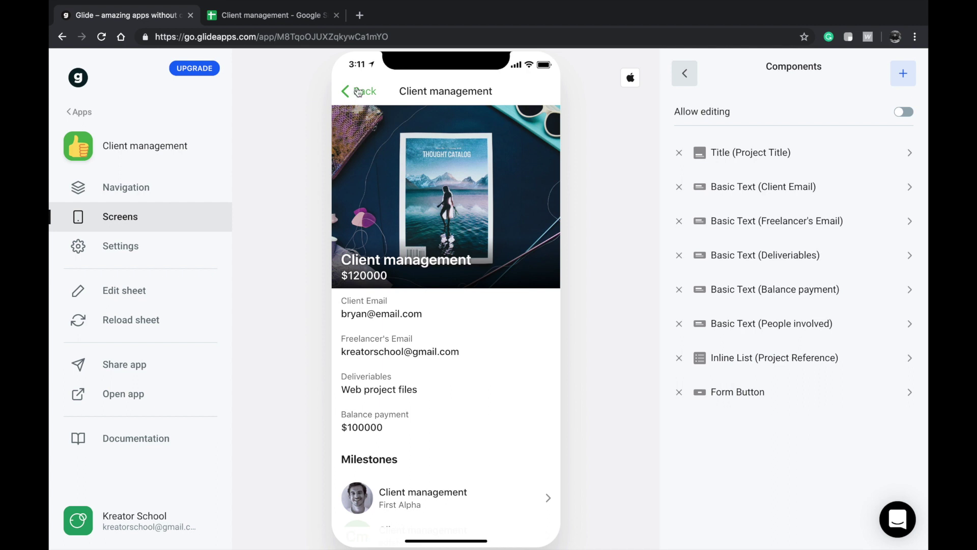
{"action": "scroll", "coordinate": [393, 514], "scroll_direction": "down", "scroll_amount": 2}
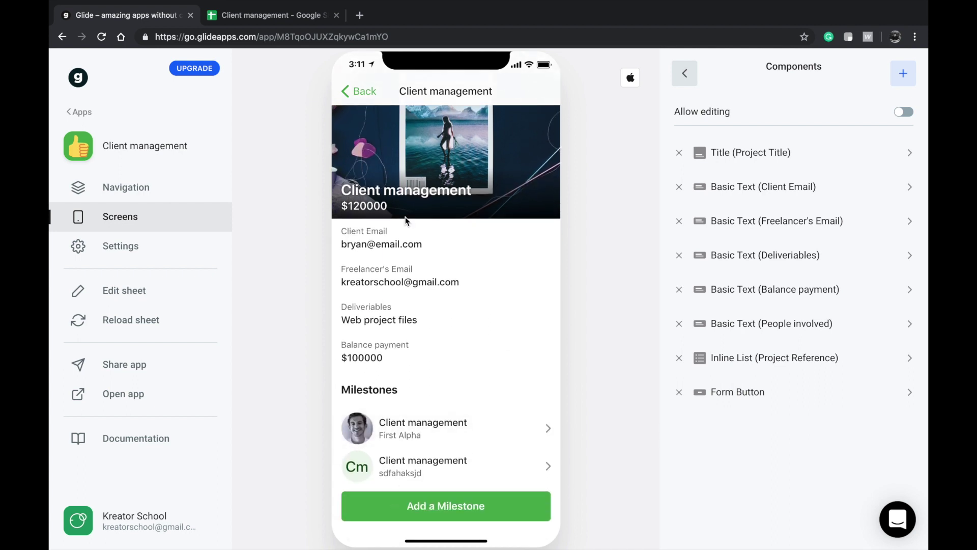
- Switch to the spreadsheet's Milestones sheet and paste the copied project reference into A3
{"action": "mouse_move", "coordinate": [258, 13]}
{"action": "left_click", "coordinate": [270, 16]}
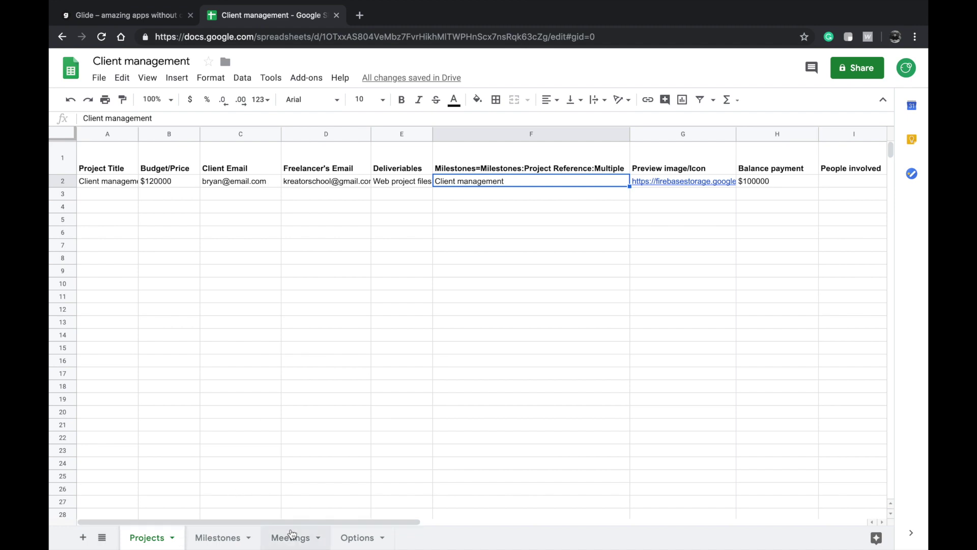
{"action": "left_click", "coordinate": [219, 538]}
{"action": "type", "text": "Client management"}
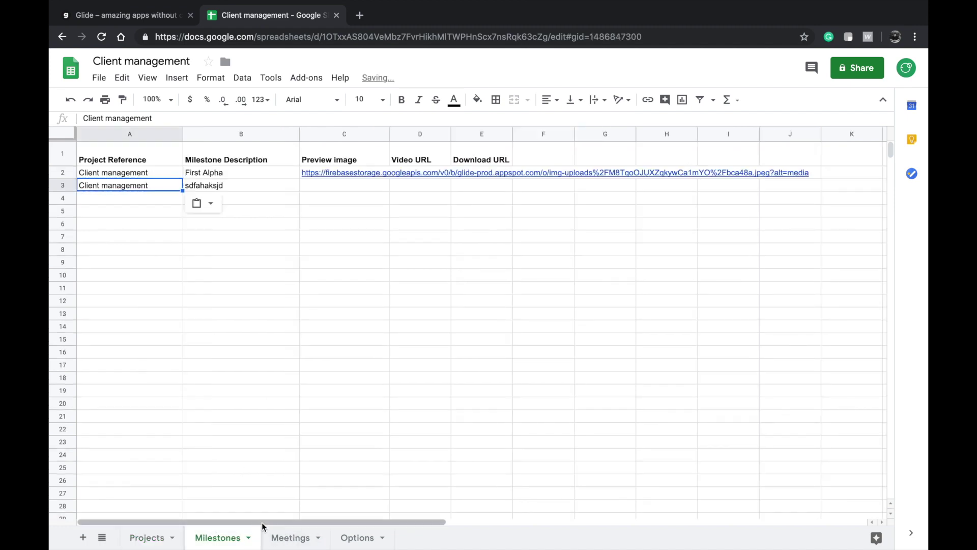
- Return to the Client management spreadsheet and look over the Preview image to Download URL headers
{"action": "left_click", "coordinate": [151, 22]}
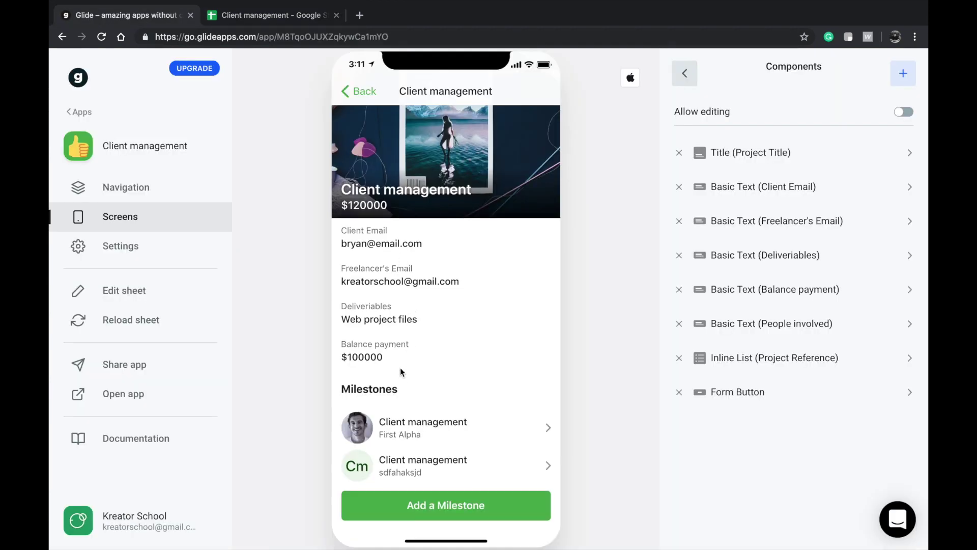
{"action": "left_click", "coordinate": [276, 24]}
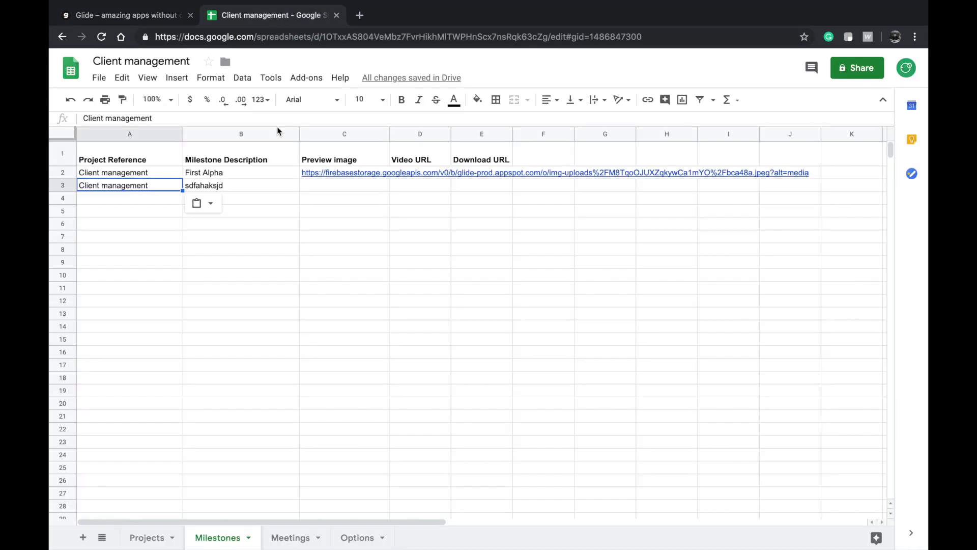
{"action": "left_click", "coordinate": [358, 147]}
{"action": "left_click_drag", "start_coordinate": [427, 158], "coordinate": [502, 157]}
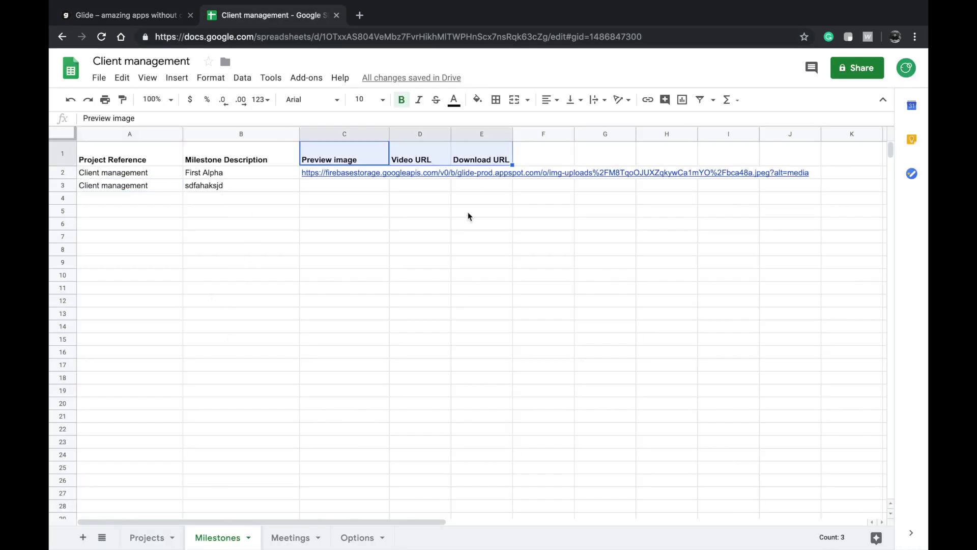
{"action": "left_click", "coordinate": [448, 229]}
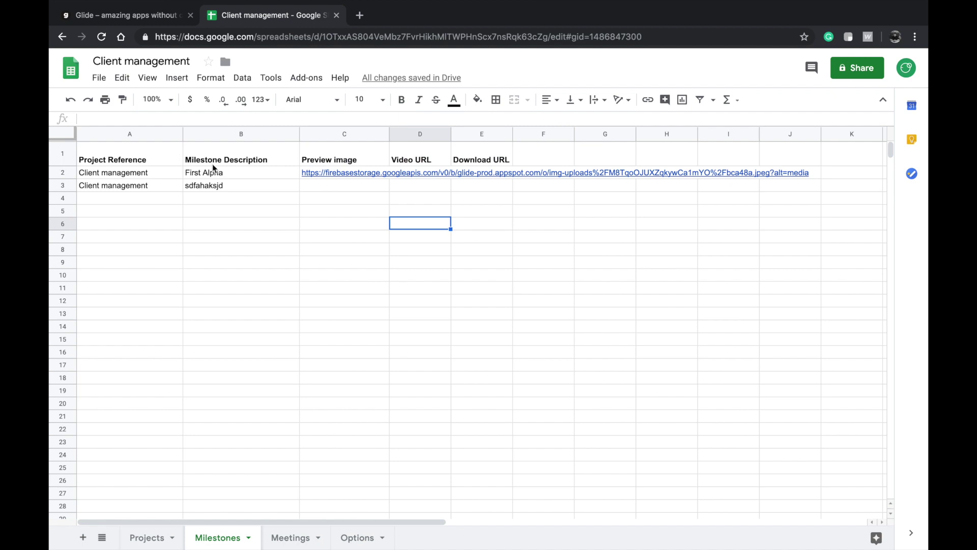
- Duplicate the Milestones sheet and rename the original to Ideas
{"action": "left_click", "coordinate": [246, 539]}
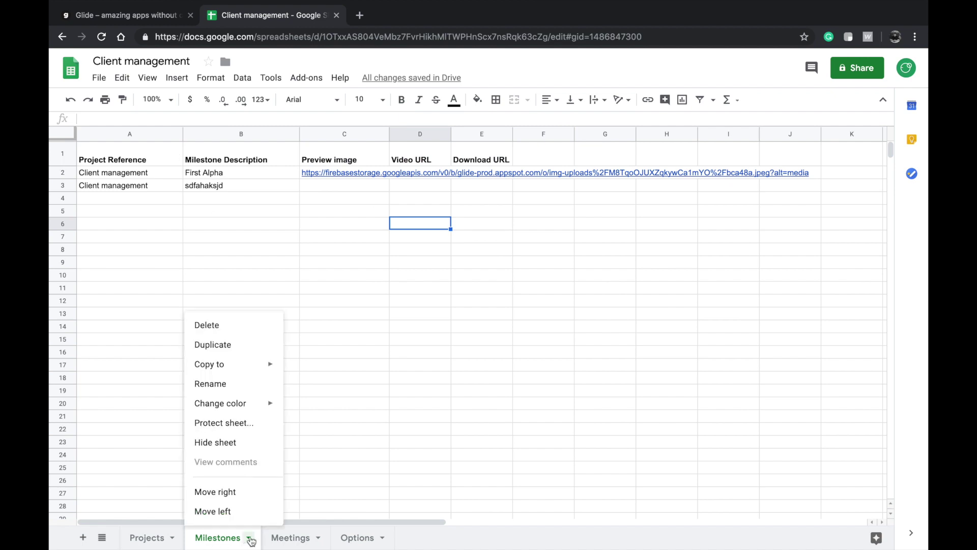
{"action": "left_click", "coordinate": [231, 356]}
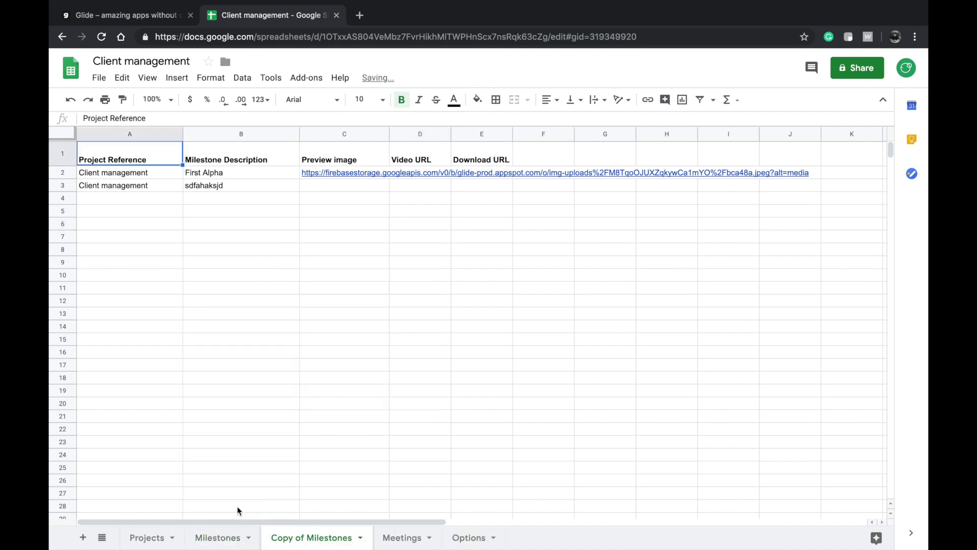
{"action": "double_click", "coordinate": [228, 537]}
{"action": "type", "text": "Ideas"}
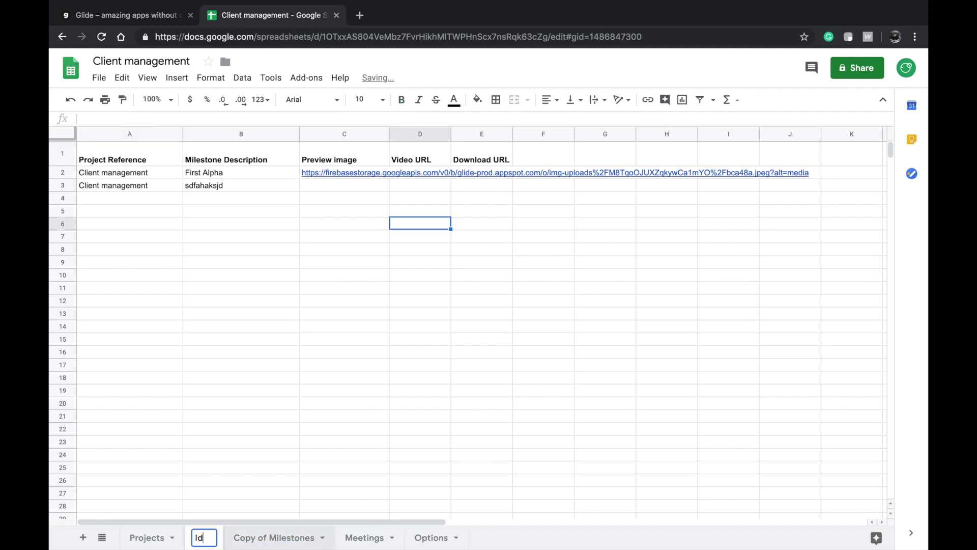
{"action": "left_click", "coordinate": [250, 457]}
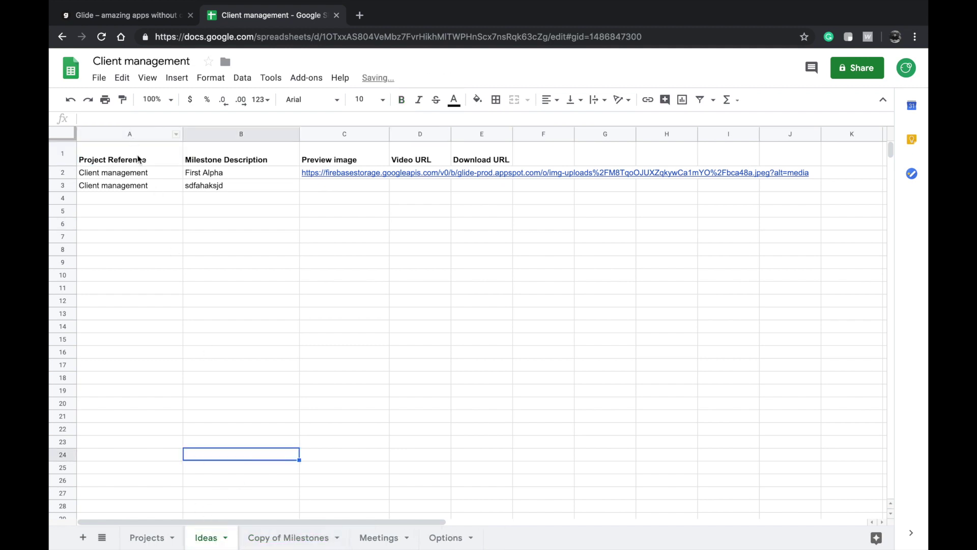
- Retitle the Milestone Description header in B1 as 'Idea description'
{"action": "left_click", "coordinate": [176, 160]}
{"action": "left_click", "coordinate": [232, 160]}
{"action": "double_click", "coordinate": [260, 159]}
{"action": "triple_click", "coordinate": [256, 151]}
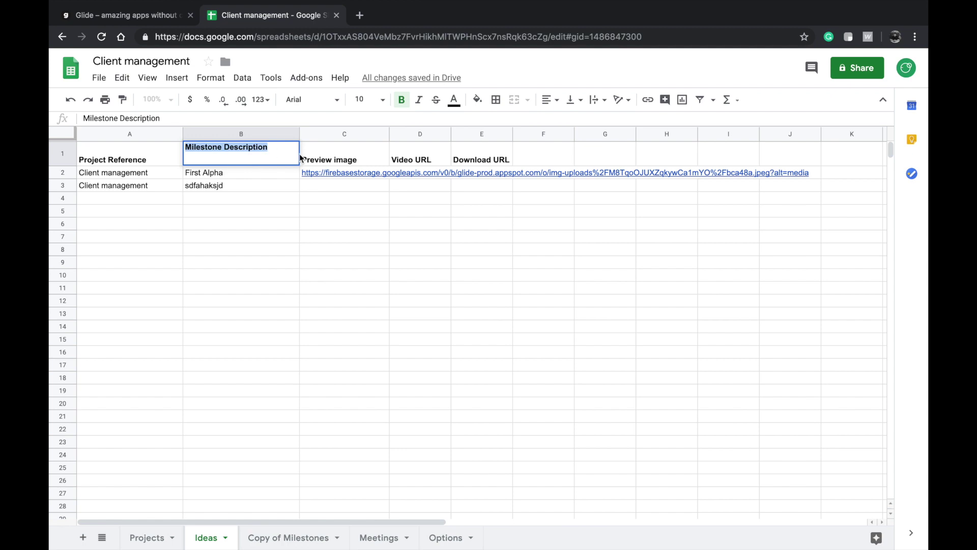
{"action": "type", "text": "Id"}
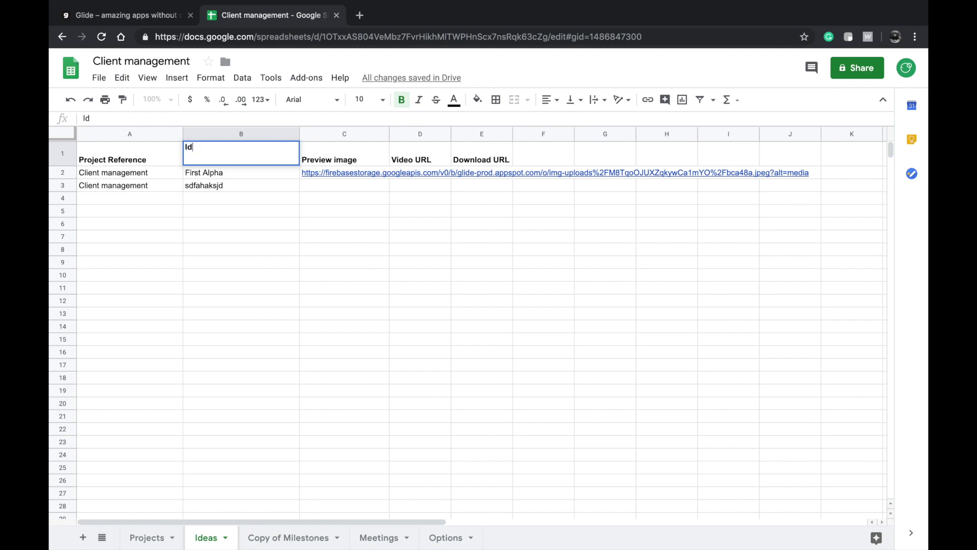
{"action": "type", "text": "ea description"}
{"action": "left_click", "coordinate": [325, 154]}
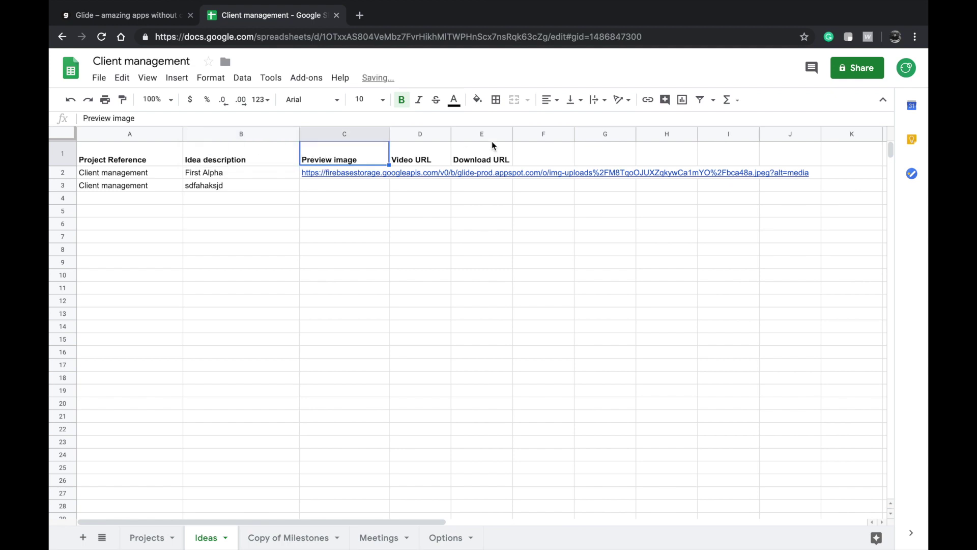
- Clear the sample milestone data from rows 2–3 of the Ideas sheet
{"action": "left_click", "coordinate": [386, 176]}
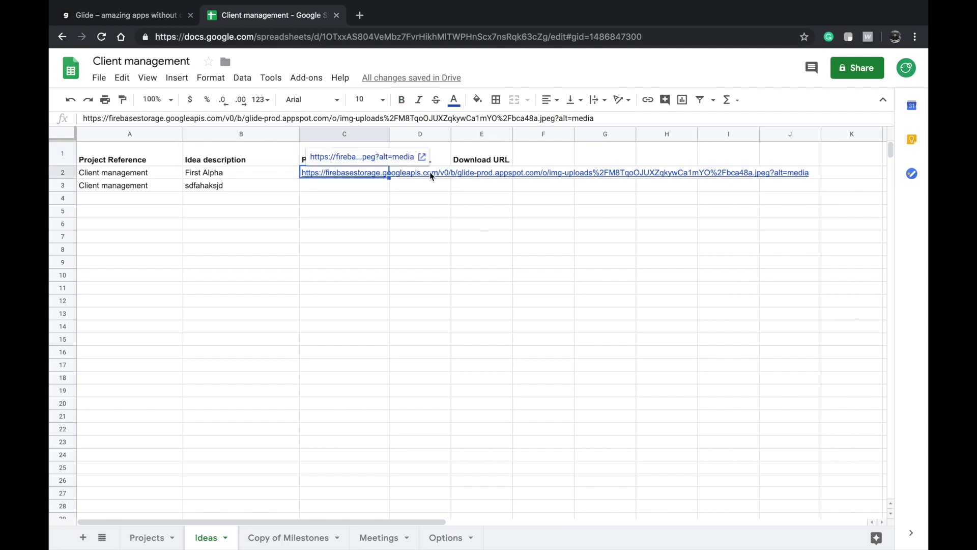
{"action": "left_click", "coordinate": [391, 177]}
{"action": "left_click", "coordinate": [334, 187]}
{"action": "left_click", "coordinate": [506, 187]}
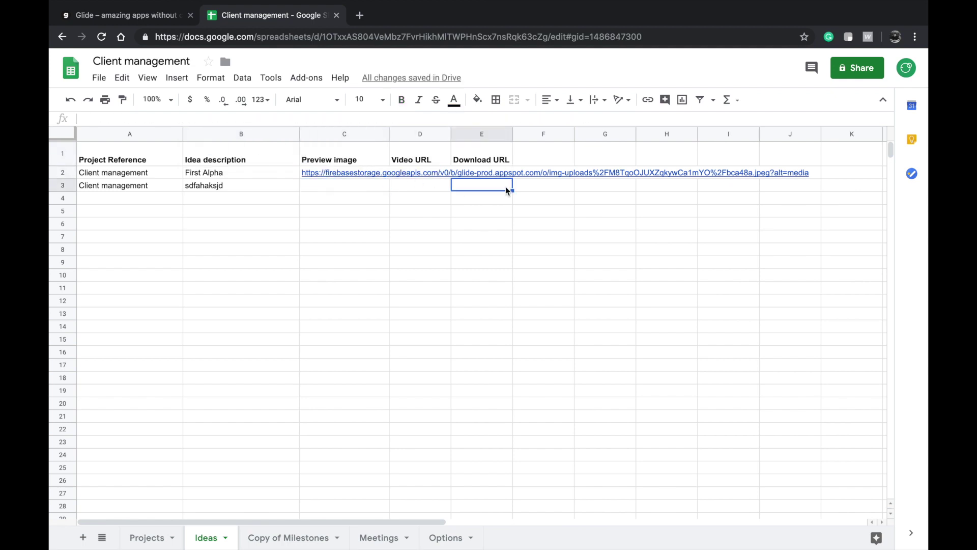
{"action": "left_click", "coordinate": [100, 172], "text": "shift"}
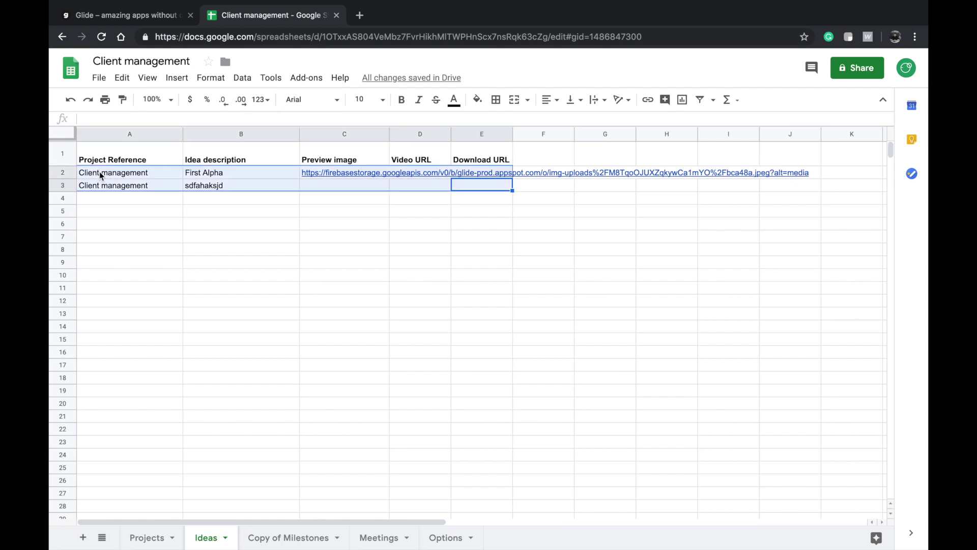
{"action": "key", "text": "Delete"}
- Delete the Video URL and Download URL headers, leaving D1 empty for a new header
{"action": "left_click", "coordinate": [422, 156]}
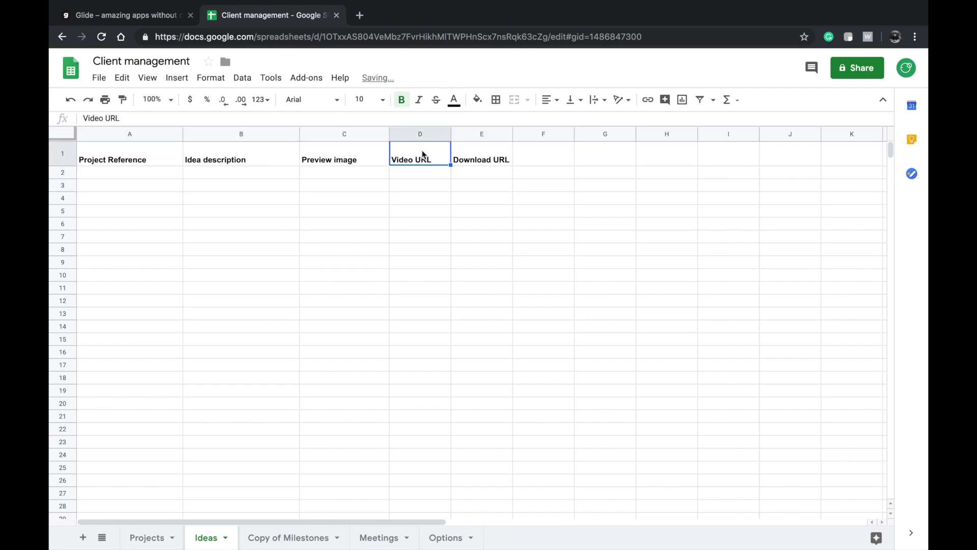
{"action": "left_click", "coordinate": [488, 157], "text": "shift"}
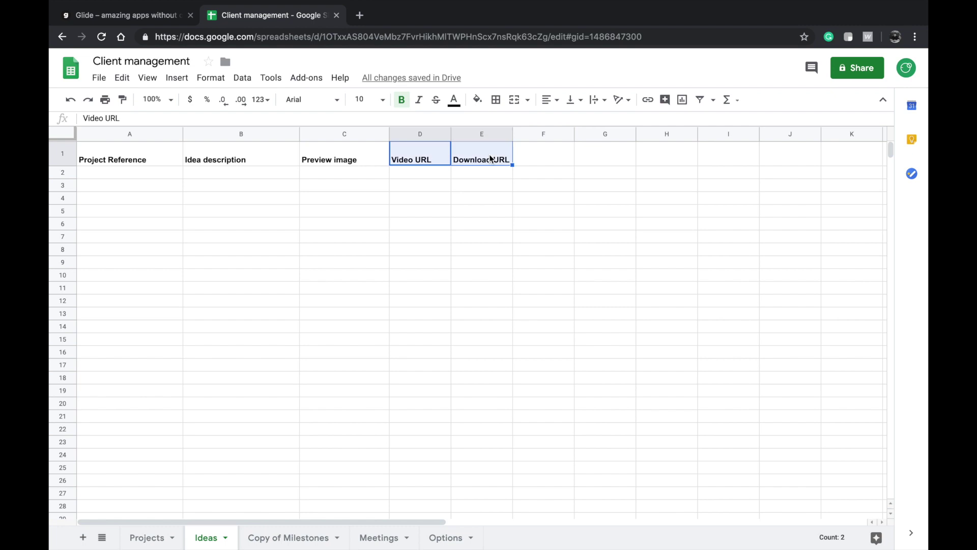
{"action": "key", "text": "Delete"}
{"action": "left_click", "coordinate": [360, 161]}
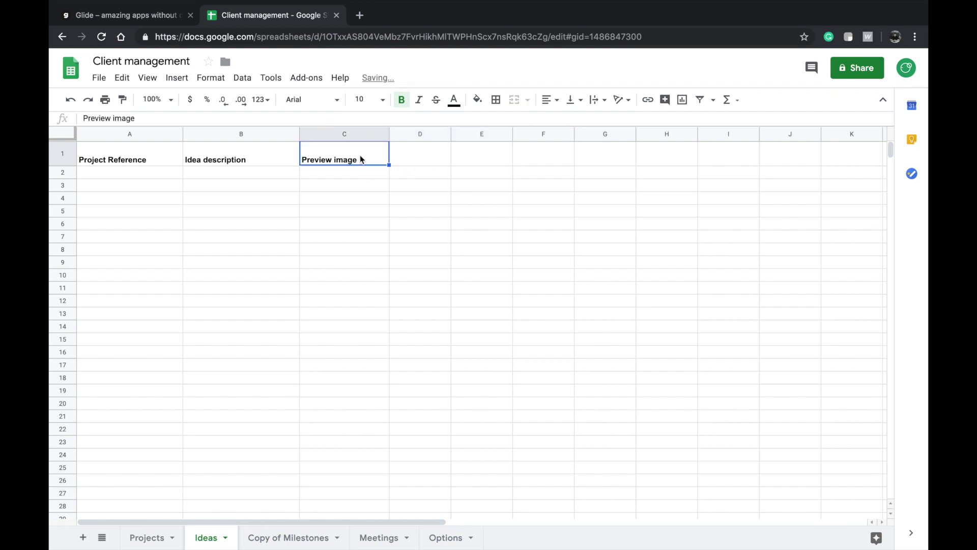
{"action": "left_click", "coordinate": [423, 150]}
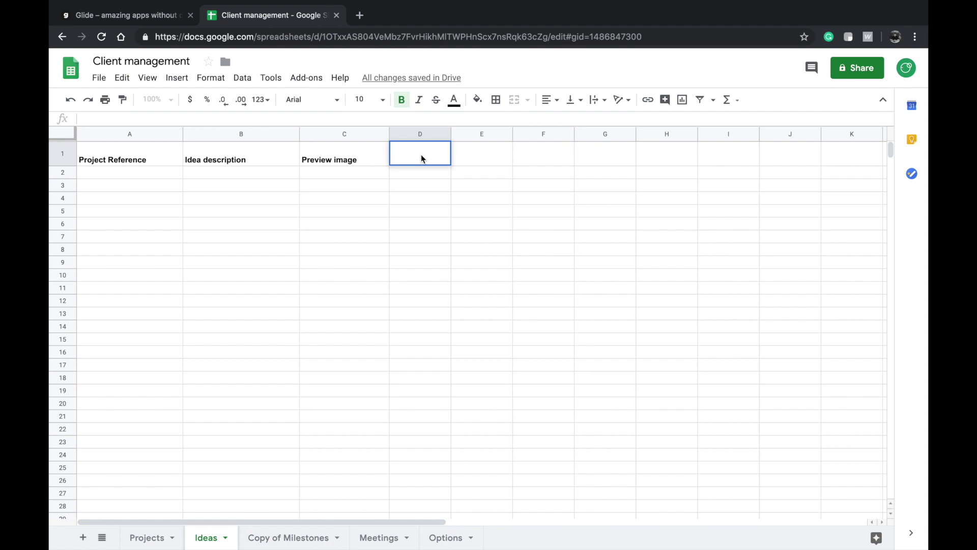
- Add a Priority header in D1 of the Ideas sheet and copy it
{"action": "type", "text": "Priority"}
{"action": "key", "text": "Return"}
{"action": "left_click", "coordinate": [411, 162]}
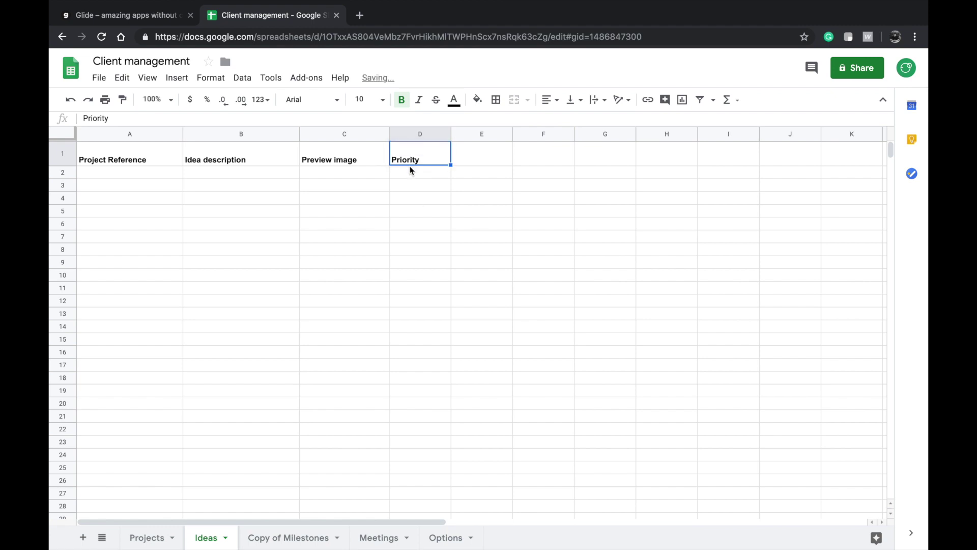
{"action": "key", "text": "super+c"}
- Start a priorities header in cell B1 of the Options sheet
{"action": "left_click", "coordinate": [448, 537]}
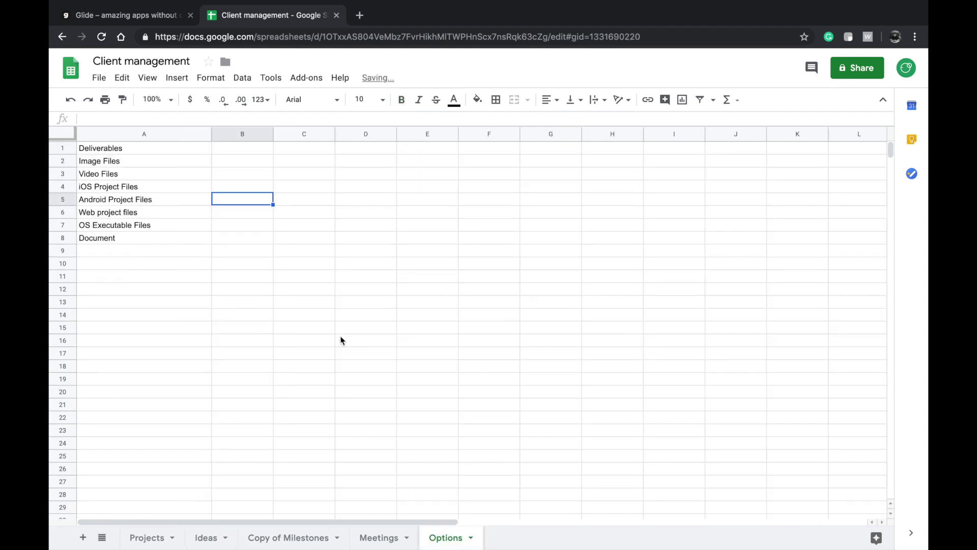
{"action": "double_click", "coordinate": [239, 148]}
{"action": "type", "text": "prioties"}
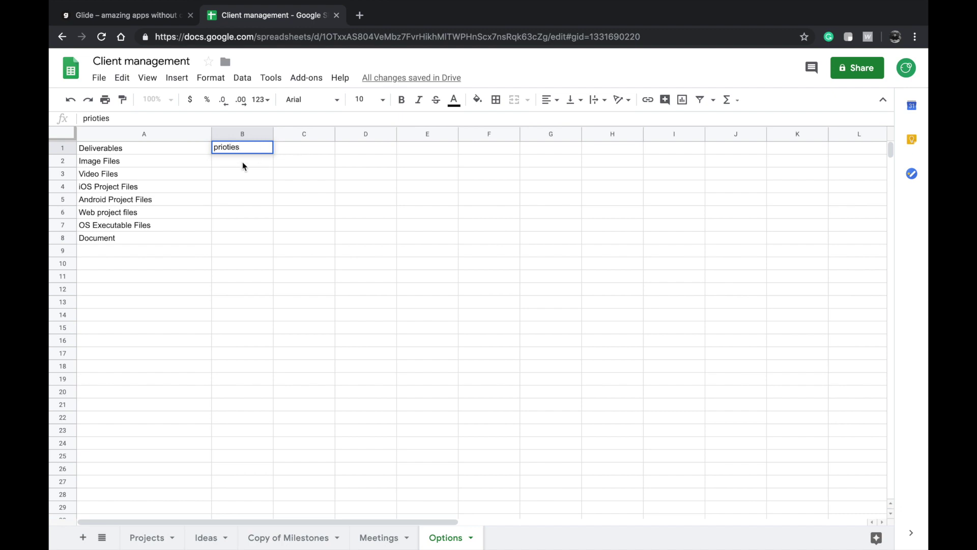
- List the priority values Urgent, Good to have and Bonus beneath the header
{"action": "double_click", "coordinate": [243, 163]}
{"action": "type", "text": "Urgent"}
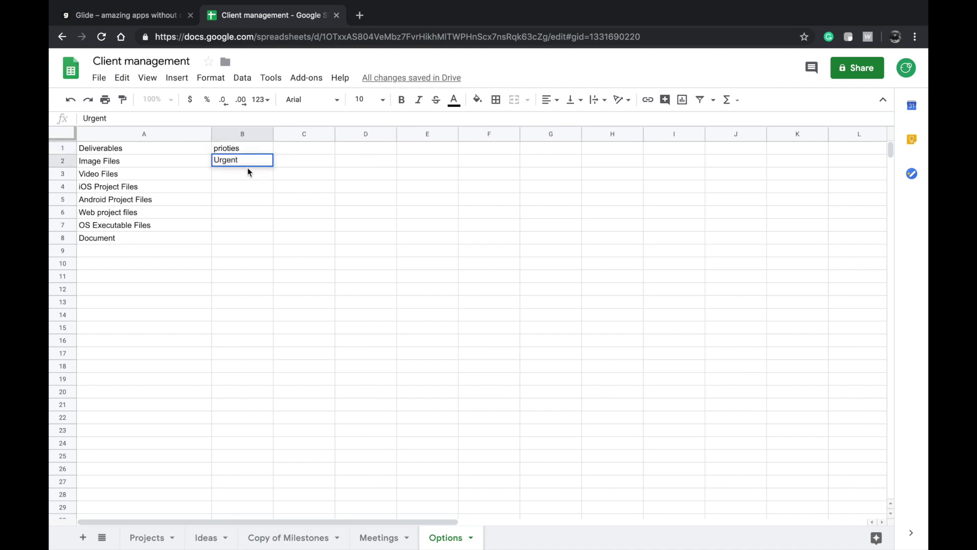
{"action": "key", "text": "Return"}
{"action": "type", "text": "Gooo"}
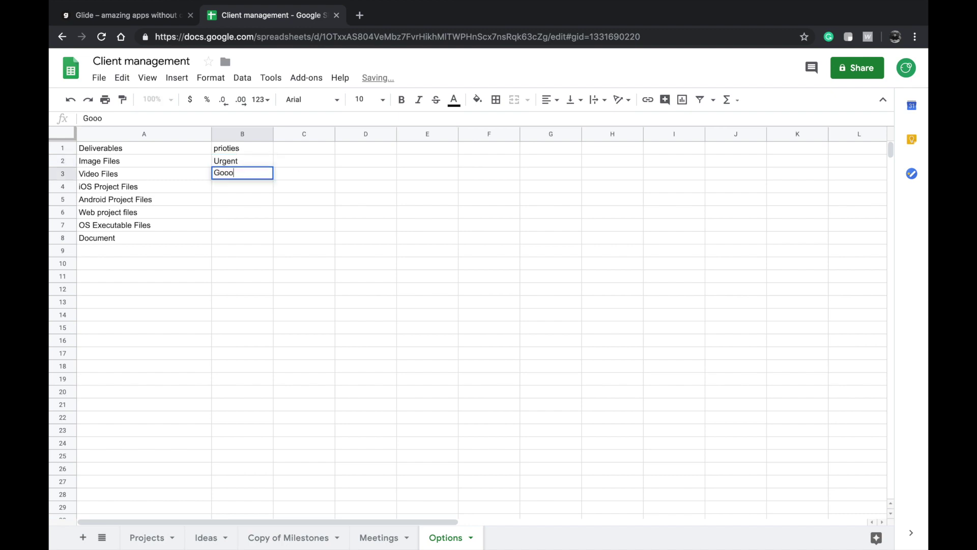
{"action": "key", "text": "BackSpace"}
{"action": "type", "text": "d to have"}
{"action": "left_click", "coordinate": [253, 198]}
{"action": "left_click", "coordinate": [244, 184]}
{"action": "double_click", "coordinate": [247, 190]}
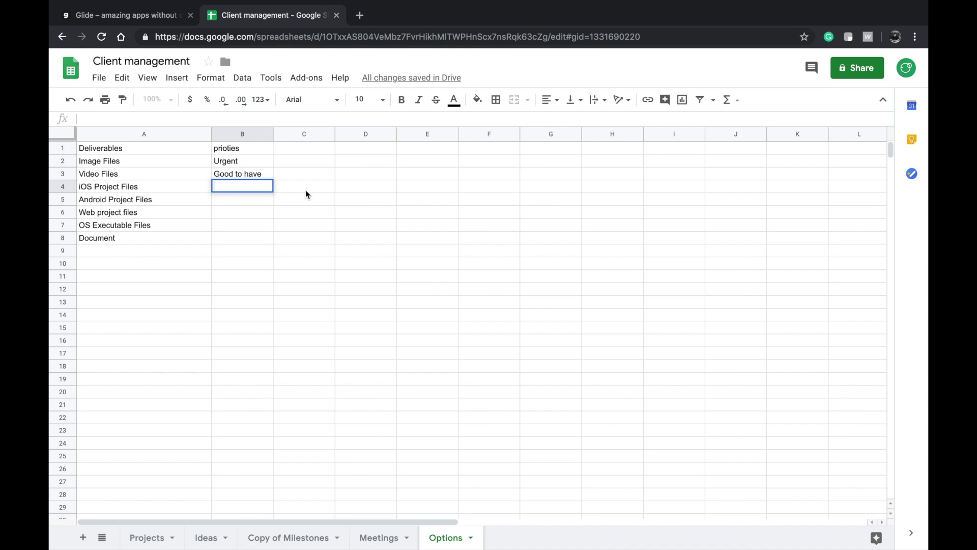
{"action": "type", "text": "Bonus"}
{"action": "double_click", "coordinate": [205, 200]}
{"action": "double_click", "coordinate": [225, 200]}
- Correct the misspelled header to 'Priorities' with a capital P
{"action": "double_click", "coordinate": [244, 151]}
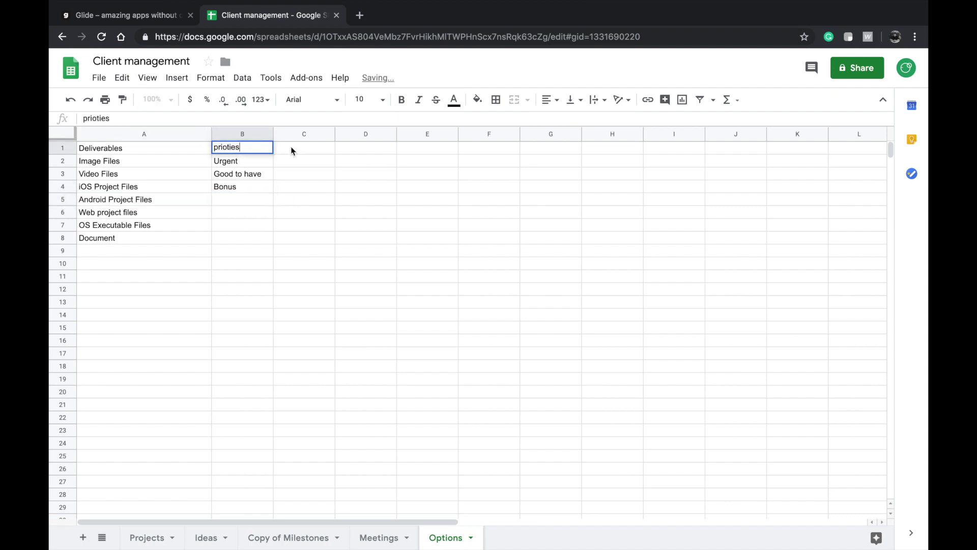
{"action": "right_click", "coordinate": [233, 149]}
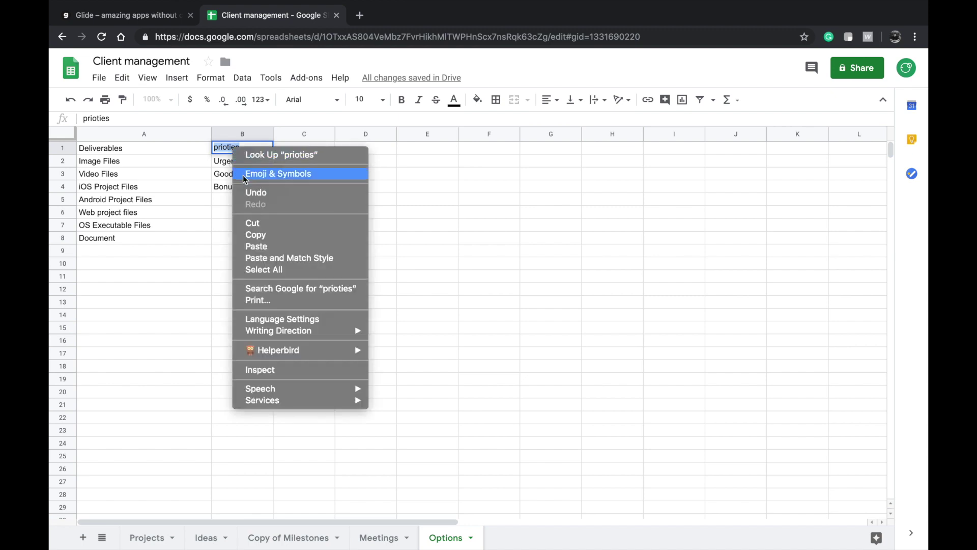
{"action": "left_click", "coordinate": [206, 195]}
{"action": "left_click", "coordinate": [226, 146]}
{"action": "type", "text": "ri"}
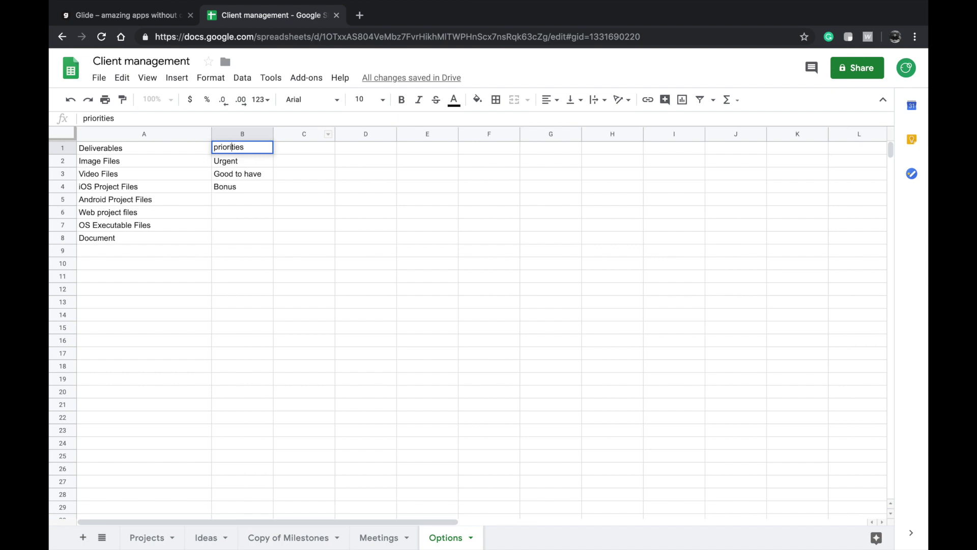
{"action": "left_click", "coordinate": [315, 179]}
{"action": "double_click", "coordinate": [232, 147]}
{"action": "left_click", "coordinate": [219, 147]}
{"action": "key", "text": "BackSpace"}
{"action": "type", "text": "P"}
{"action": "key", "text": "Return"}
- Reopen the Client management project in Glide, then go back to the spreadsheet
{"action": "left_click", "coordinate": [114, 15]}
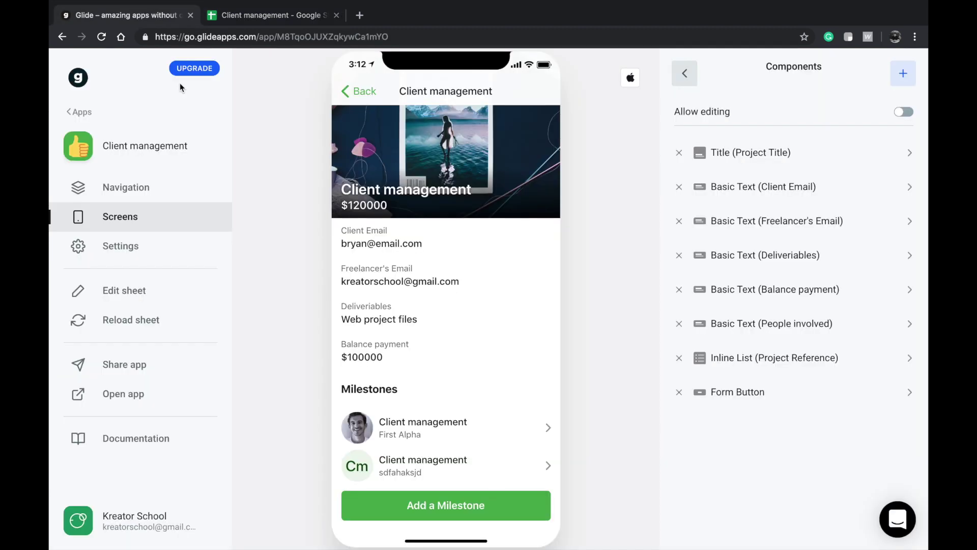
{"action": "left_click", "coordinate": [356, 97]}
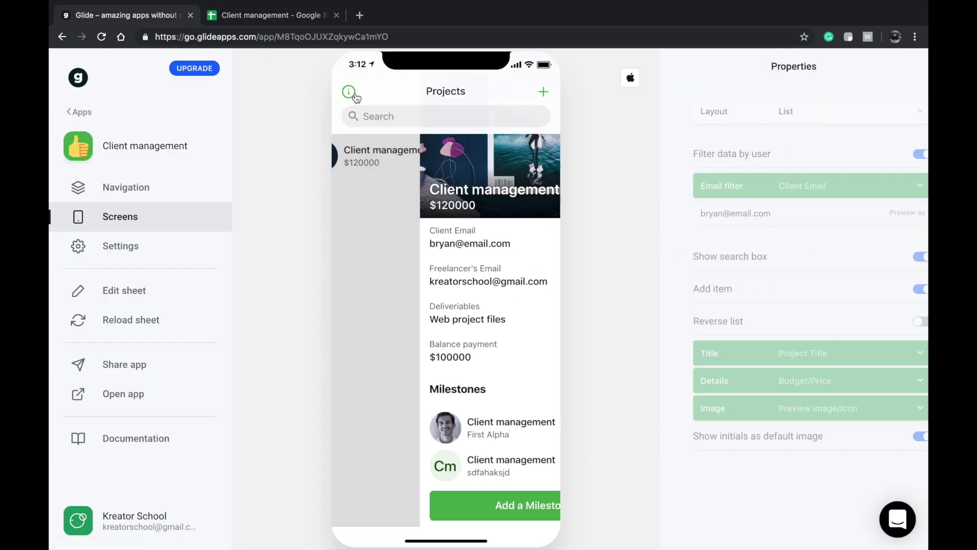
{"action": "left_click", "coordinate": [402, 159]}
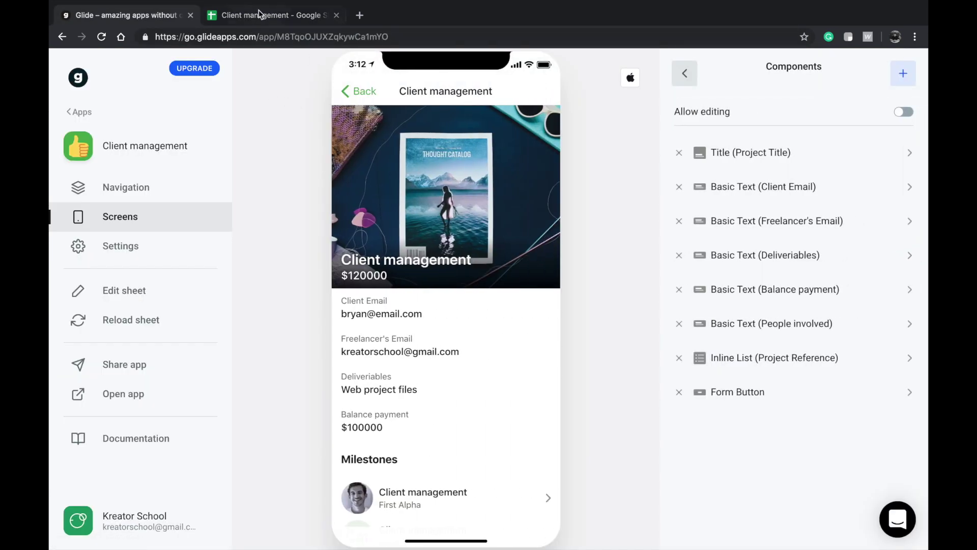
{"action": "left_click", "coordinate": [261, 16]}
{"action": "scroll", "coordinate": [267, 207], "scroll_direction": "down", "scroll_amount": 2}
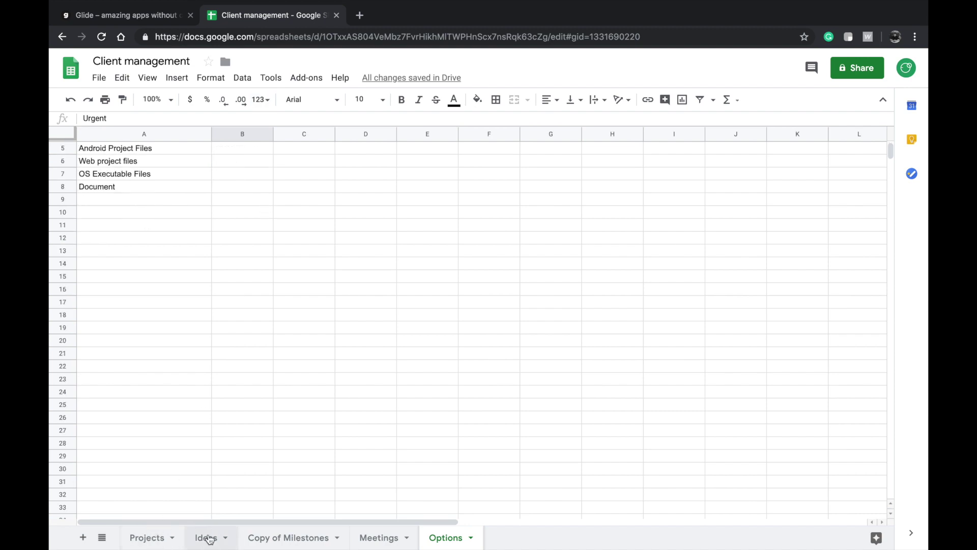
- Copy the Milestones relation header from F1 into L1 on the Projects sheet
{"action": "left_click", "coordinate": [138, 537]}
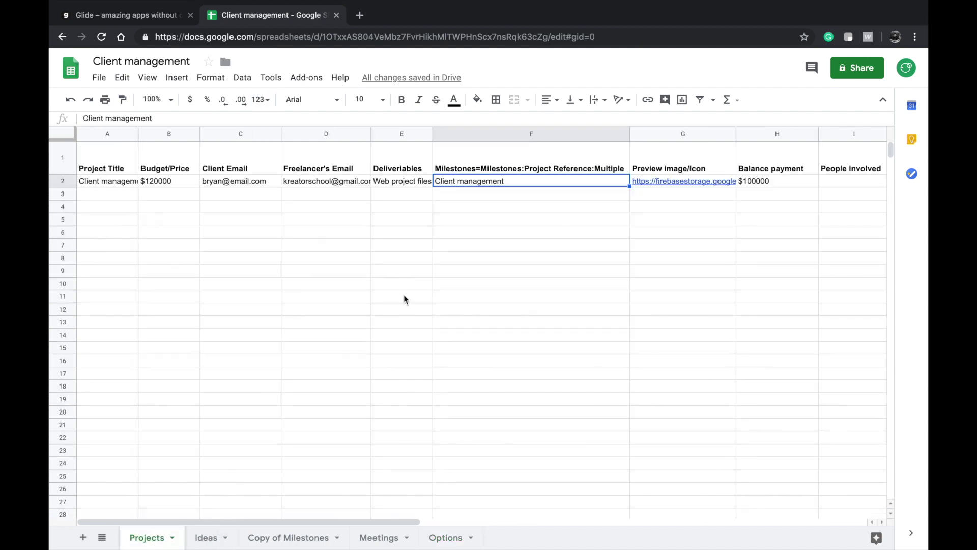
{"action": "left_click", "coordinate": [497, 160]}
{"action": "key", "text": "ctrl+c"}
{"action": "scroll", "coordinate": [509, 160], "scroll_direction": "right", "scroll_amount": 4}
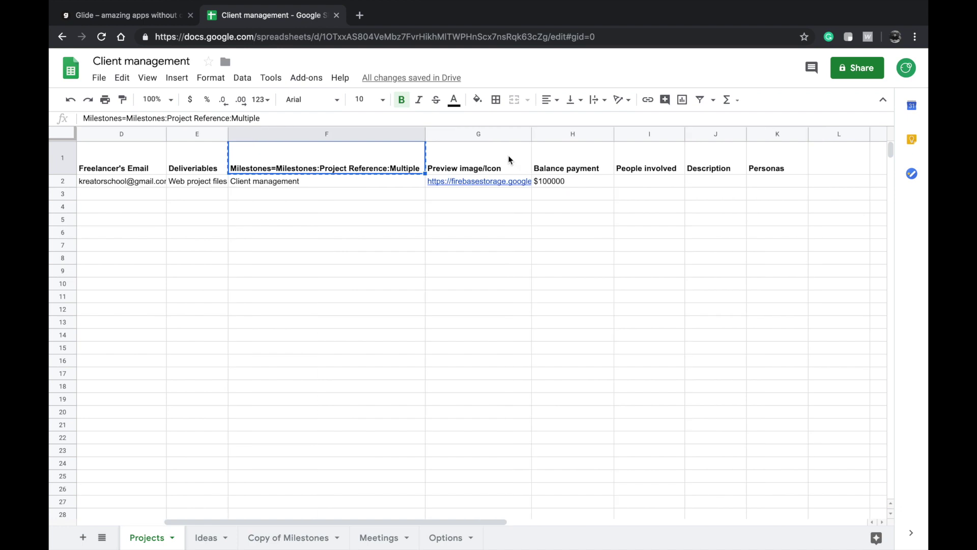
{"action": "scroll", "coordinate": [509, 160], "scroll_direction": "right", "scroll_amount": 1}
{"action": "left_click", "coordinate": [737, 155]}
{"action": "key", "text": "ctrl+v"}
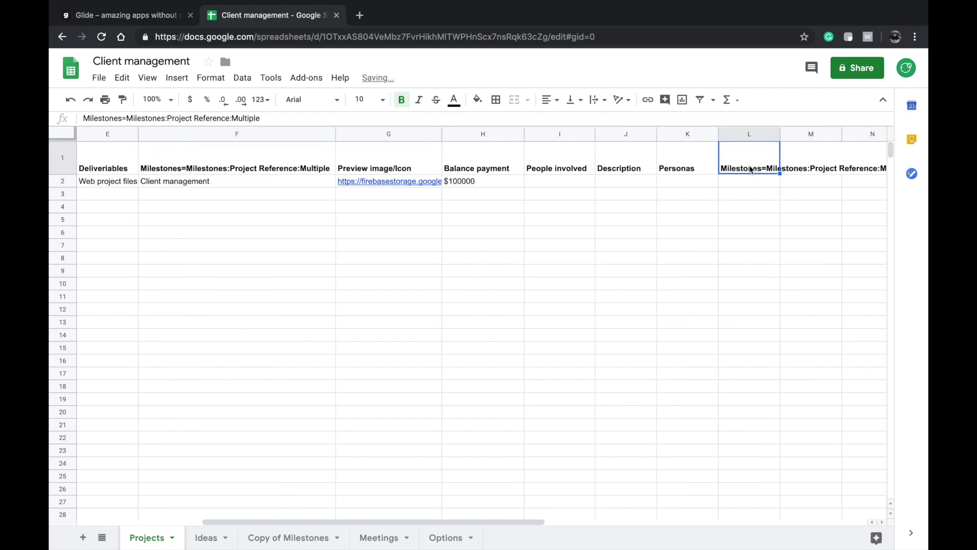
- Edit the L1 header to read Ideas=Ideas:Project Reference:Multiple
{"action": "double_click", "coordinate": [751, 169]}
{"action": "double_click", "coordinate": [743, 146]}
{"action": "type", "text": "Ideas"}
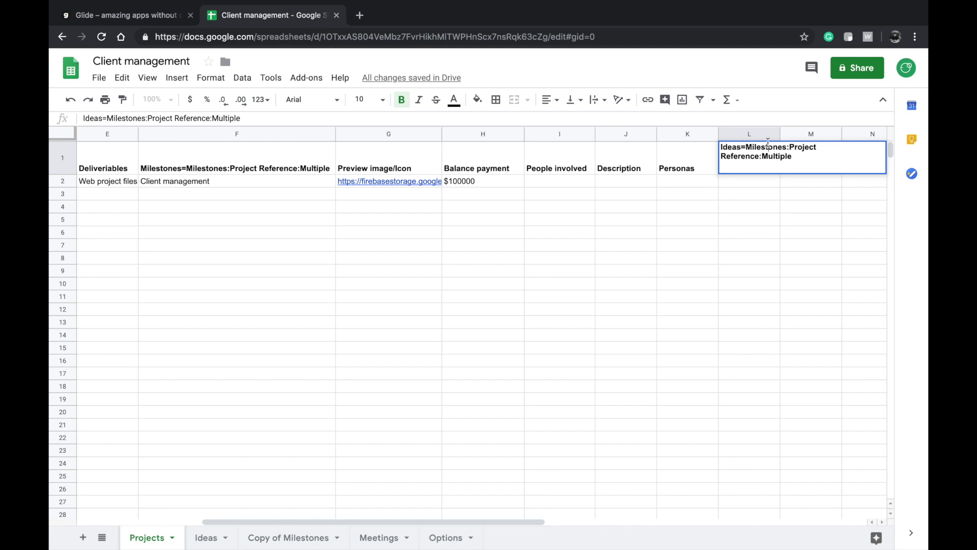
{"action": "double_click", "coordinate": [768, 147]}
{"action": "type", "text": "I"}
{"action": "key", "text": "ctrl+z"}
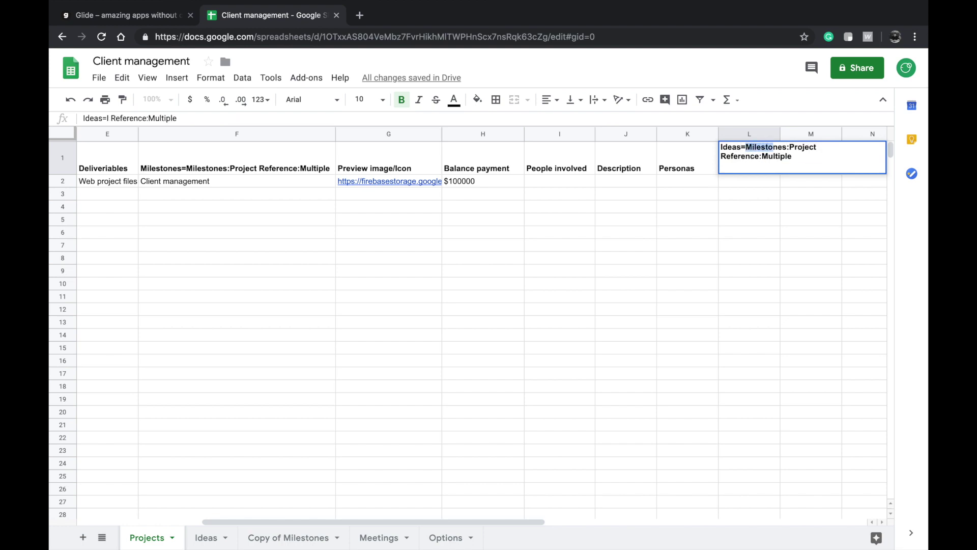
{"action": "type", "text": "I"}
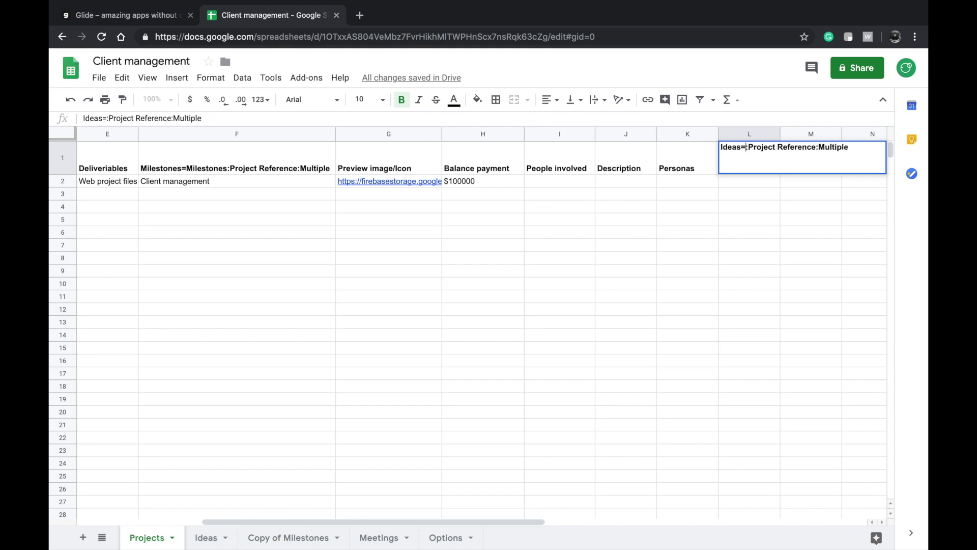
{"action": "type", "text": "deas"}
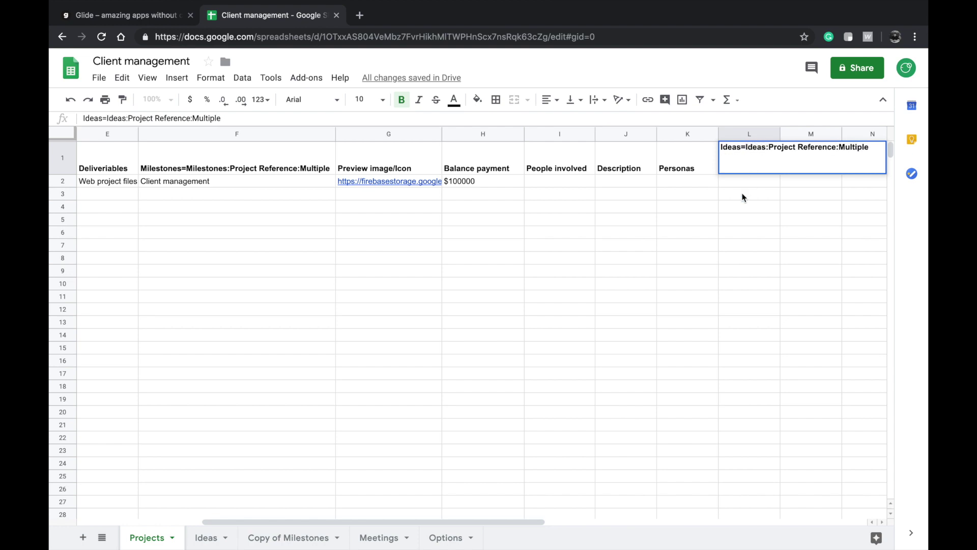
{"action": "key", "text": "Return"}
{"action": "left_click", "coordinate": [745, 172]}
- Copy 'Client management' from A2 into L2
{"action": "left_click", "coordinate": [742, 183]}
{"action": "scroll", "coordinate": [355, 219], "scroll_direction": "left", "scroll_amount": 5}
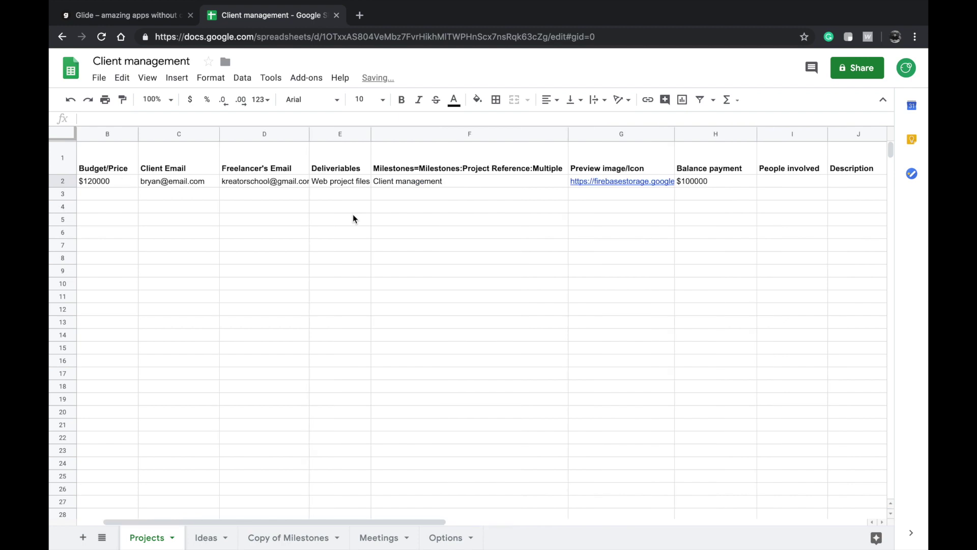
{"action": "scroll", "coordinate": [353, 219], "scroll_direction": "left", "scroll_amount": 2}
{"action": "left_click", "coordinate": [102, 184]}
{"action": "scroll", "coordinate": [249, 185], "scroll_direction": "right", "scroll_amount": 5}
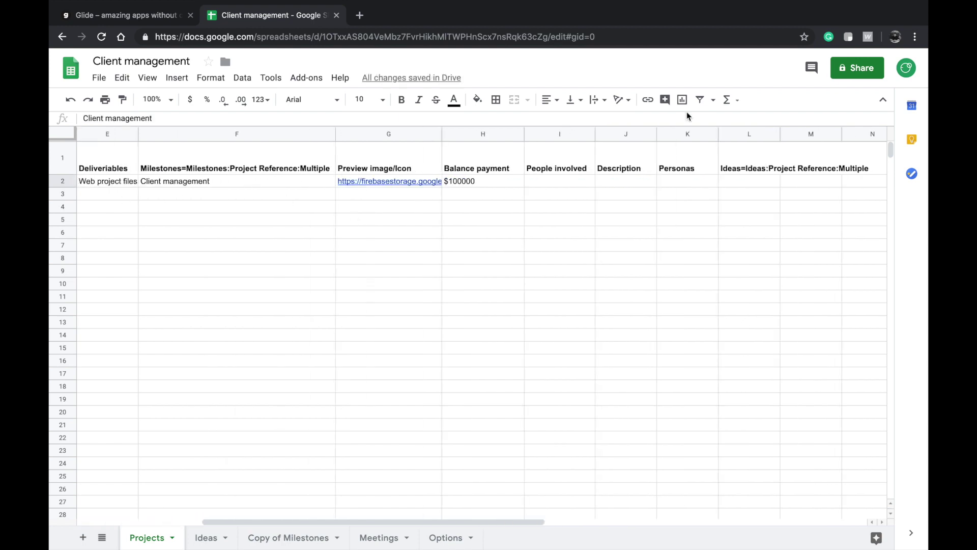
{"action": "left_click", "coordinate": [757, 182]}
{"action": "key", "text": "ctrl+v"}
{"action": "left_click", "coordinate": [671, 233]}
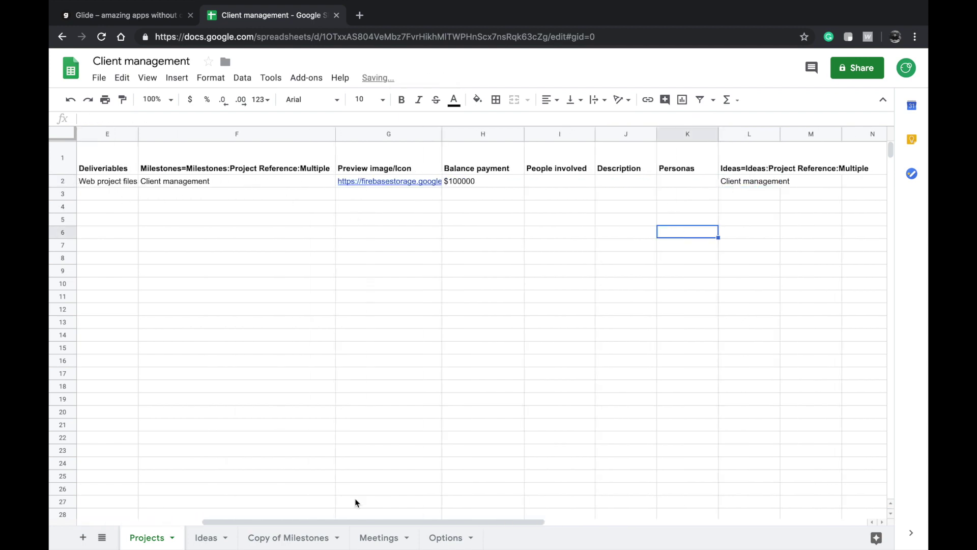
- Check the Ideas sheet, then reload the sheet data in Glide
{"action": "left_click", "coordinate": [199, 539]}
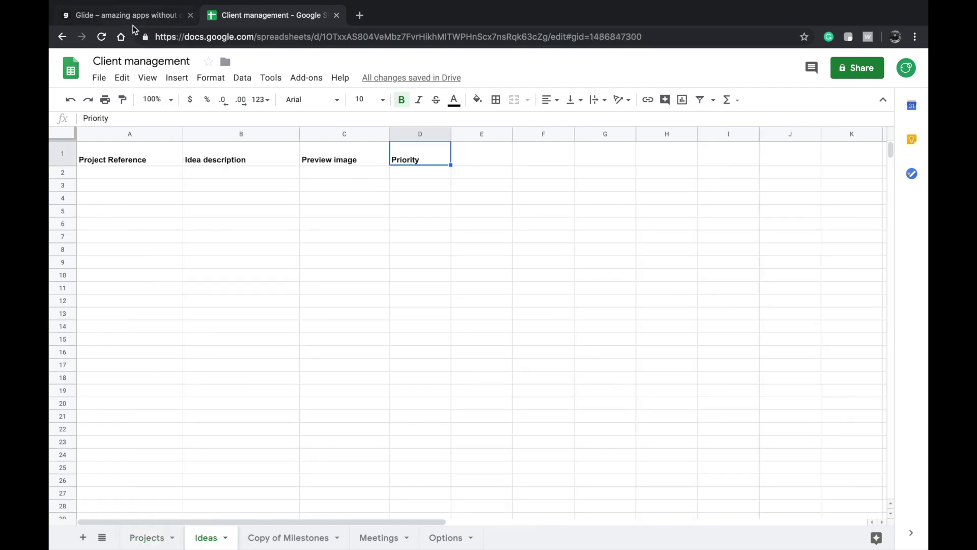
{"action": "left_click", "coordinate": [134, 18]}
{"action": "left_click", "coordinate": [123, 319]}
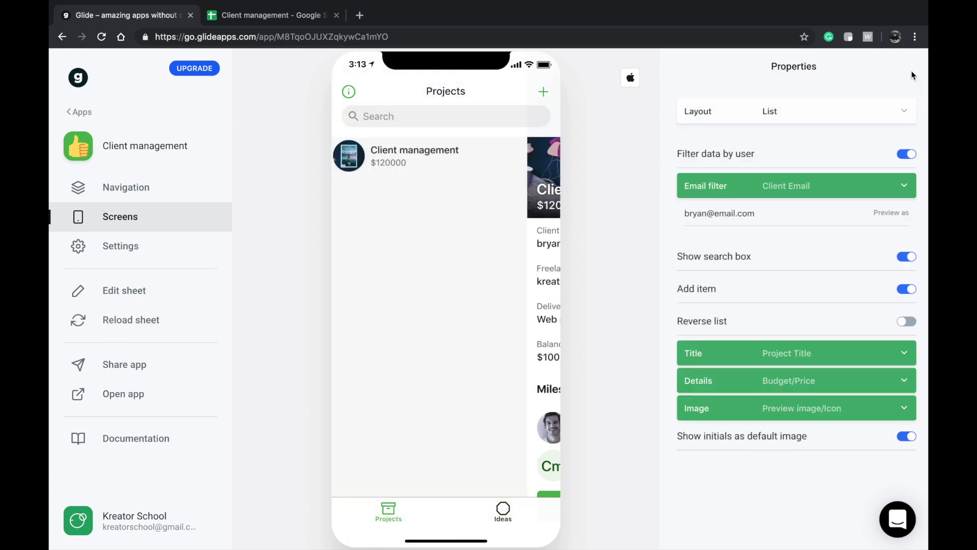
- Open Client management's details in the preview and scroll through the add-component list
{"action": "left_click", "coordinate": [491, 158]}
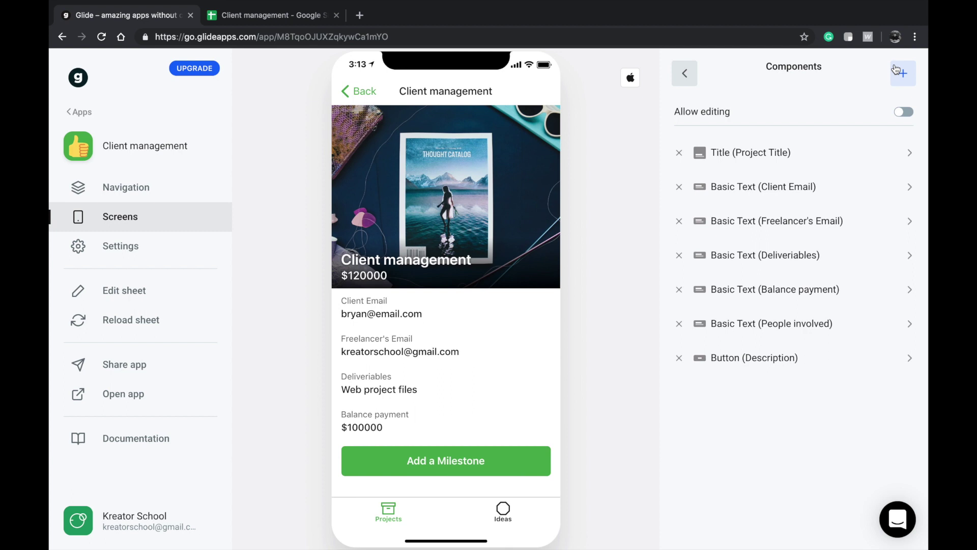
{"action": "left_click", "coordinate": [903, 73]}
{"action": "scroll", "coordinate": [834, 247], "scroll_direction": "down", "scroll_amount": 3}
{"action": "scroll", "coordinate": [825, 285], "scroll_direction": "down", "scroll_amount": 1}
{"action": "scroll", "coordinate": [768, 403], "scroll_direction": "up", "scroll_amount": 1}
{"action": "scroll", "coordinate": [754, 407], "scroll_direction": "up", "scroll_amount": 4}
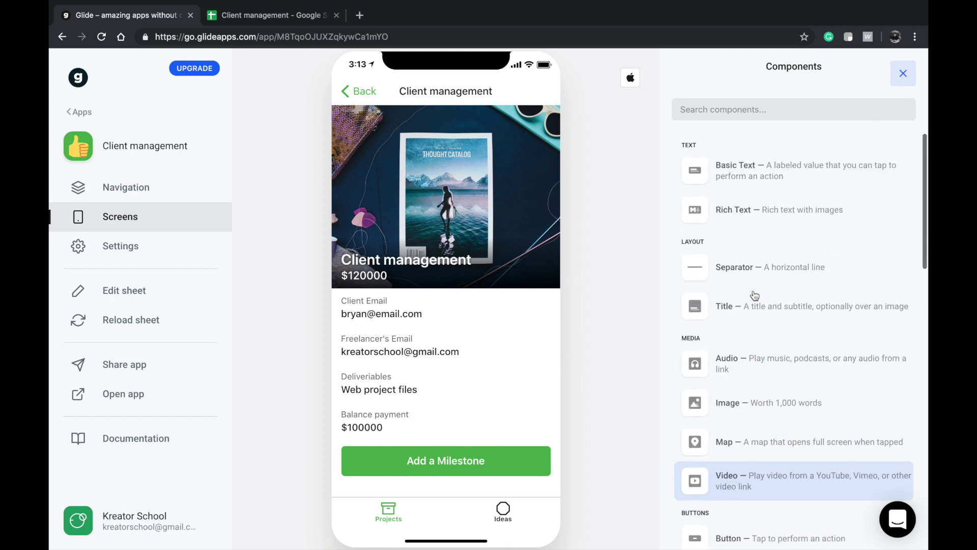
- Undo an edit in the spreadsheet, then redo it to restore Client management in L2
{"action": "left_click", "coordinate": [283, 16]}
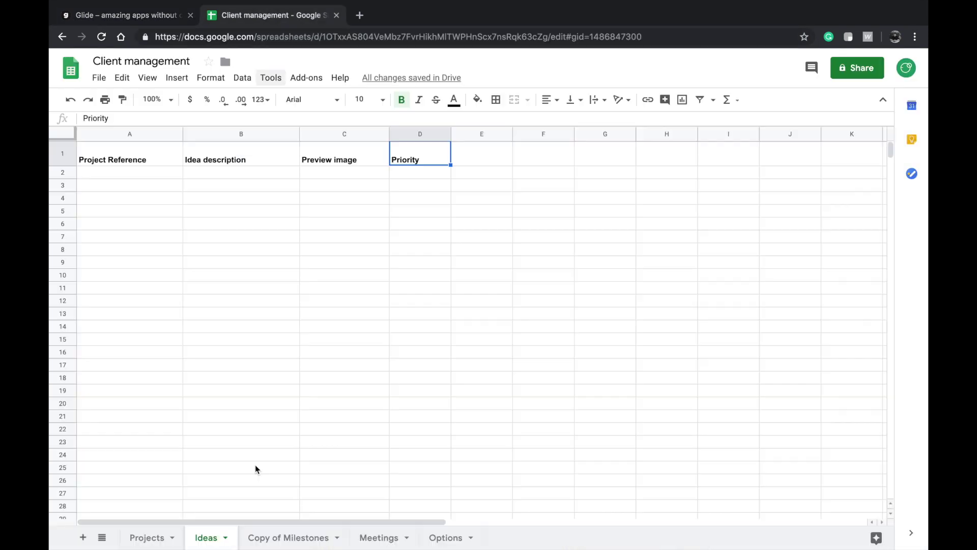
{"action": "left_click", "coordinate": [279, 537]}
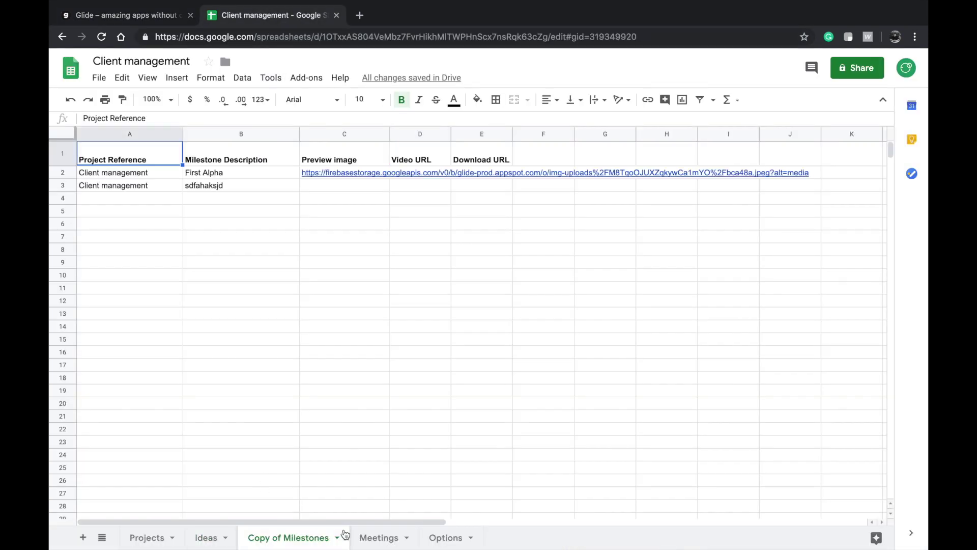
{"action": "left_click", "coordinate": [218, 540]}
{"action": "left_click", "coordinate": [297, 409]}
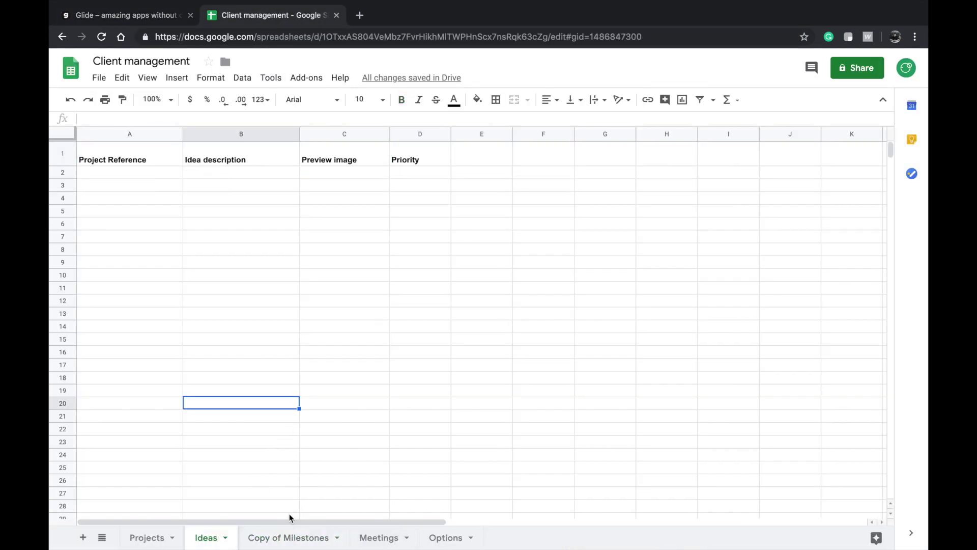
{"action": "key", "text": "super+z"}
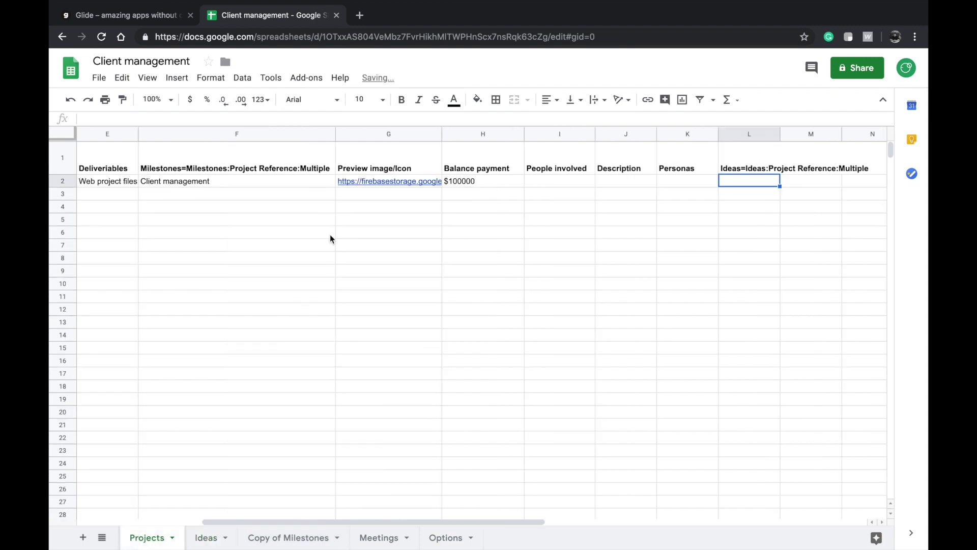
{"action": "left_click", "coordinate": [127, 77]}
{"action": "mouse_move", "coordinate": [131, 75]}
{"action": "left_click", "coordinate": [133, 117]}
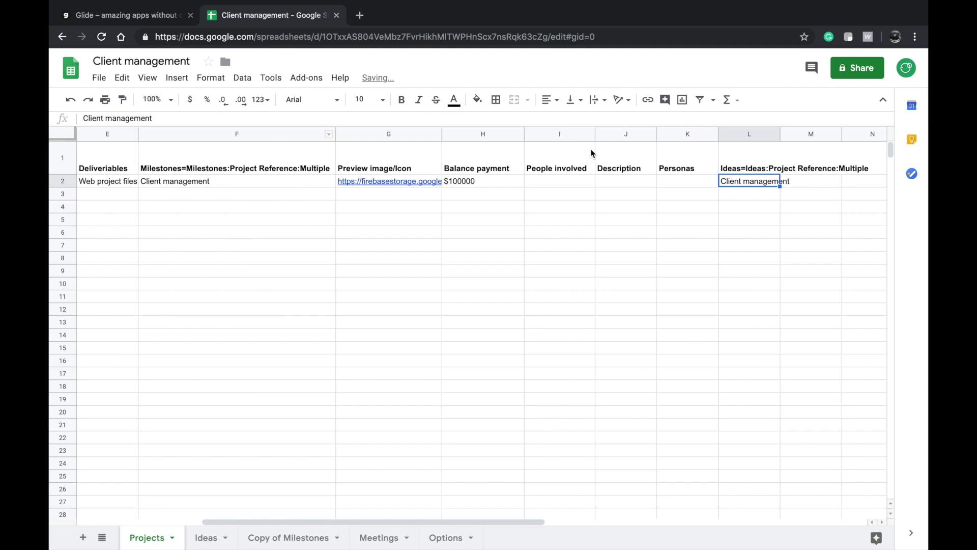
- Check the Ideas sheet and the Ideas relation header in L1 of Projects
{"action": "left_click", "coordinate": [208, 536]}
{"action": "left_click", "coordinate": [255, 378]}
{"action": "left_click", "coordinate": [145, 537]}
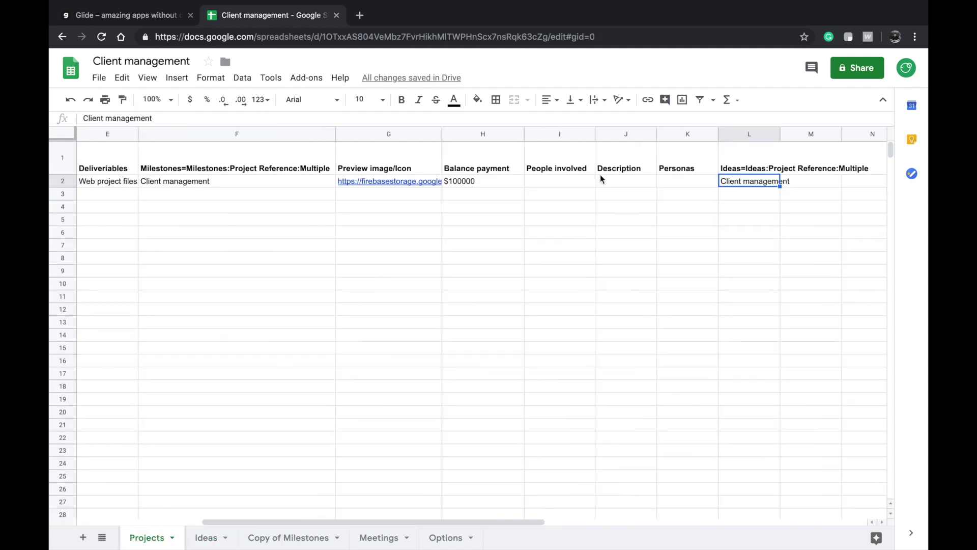
{"action": "left_click", "coordinate": [748, 167]}
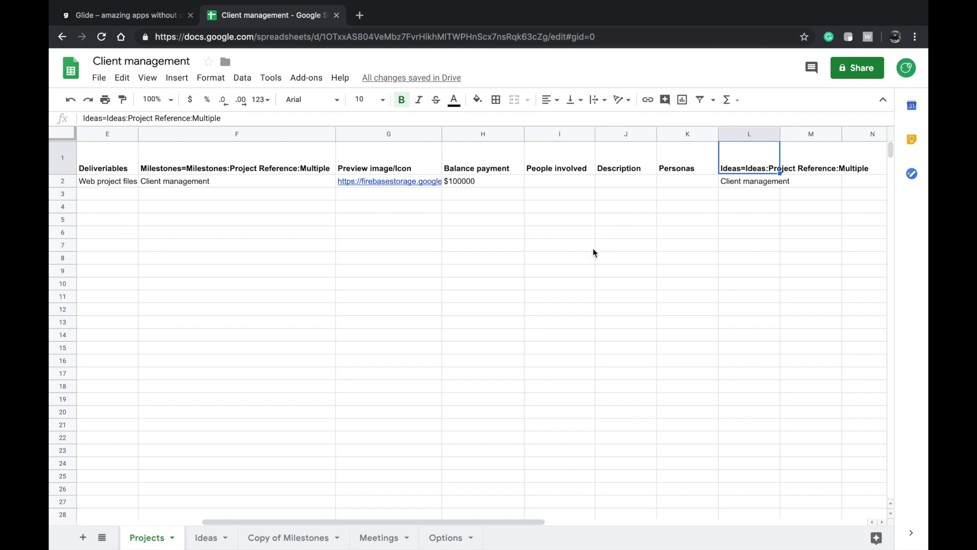
{"action": "left_click", "coordinate": [207, 537]}
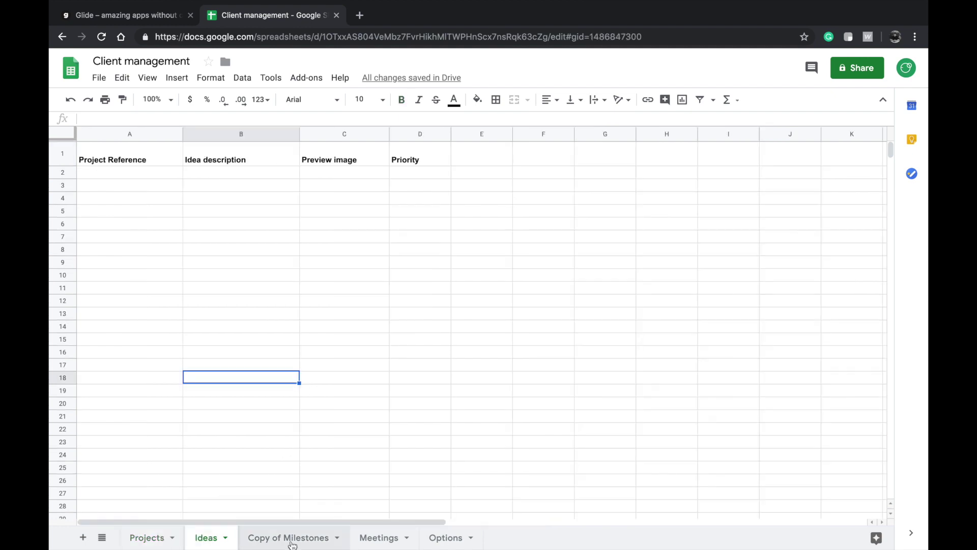
{"action": "left_click", "coordinate": [287, 539]}
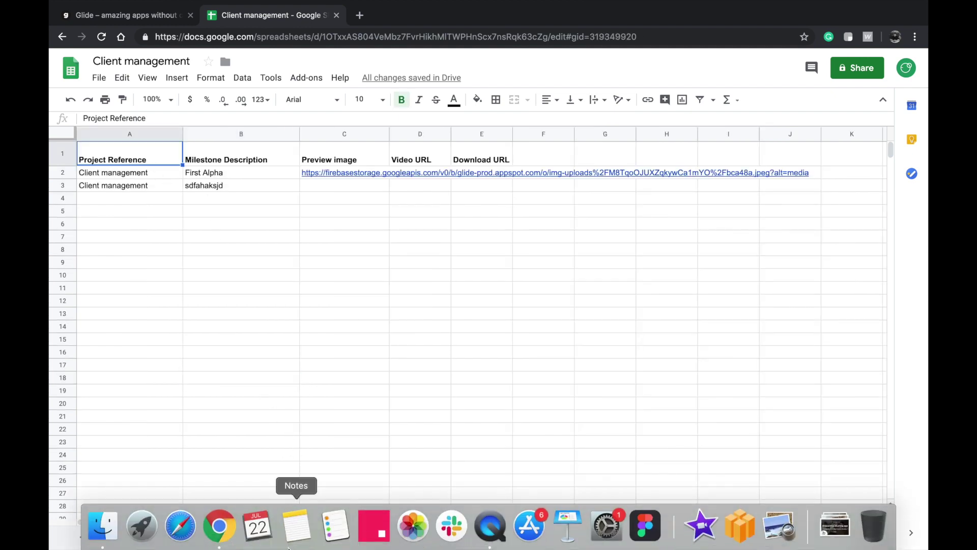
- Rename the Copy of Milestones sheet to Milestones and return to Glide
{"action": "double_click", "coordinate": [289, 538]}
{"action": "type", "text": "Mi"}
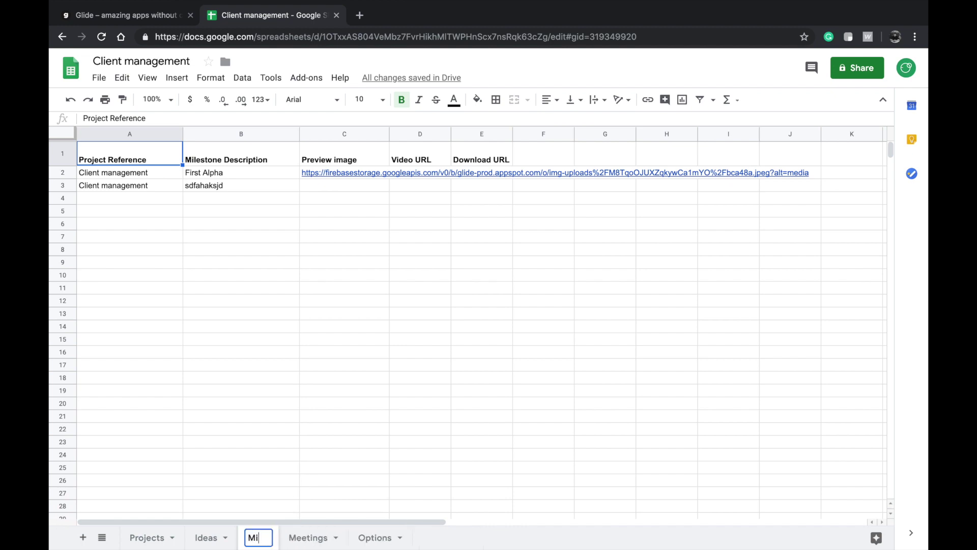
{"action": "type", "text": "lestones"}
{"action": "left_click", "coordinate": [405, 392]}
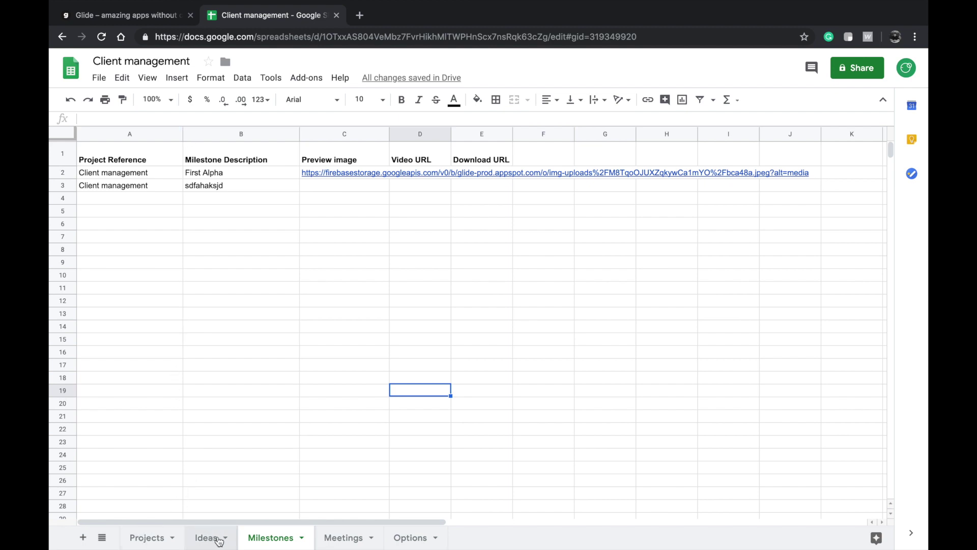
{"action": "left_click", "coordinate": [206, 538]}
{"action": "left_click", "coordinate": [283, 536]}
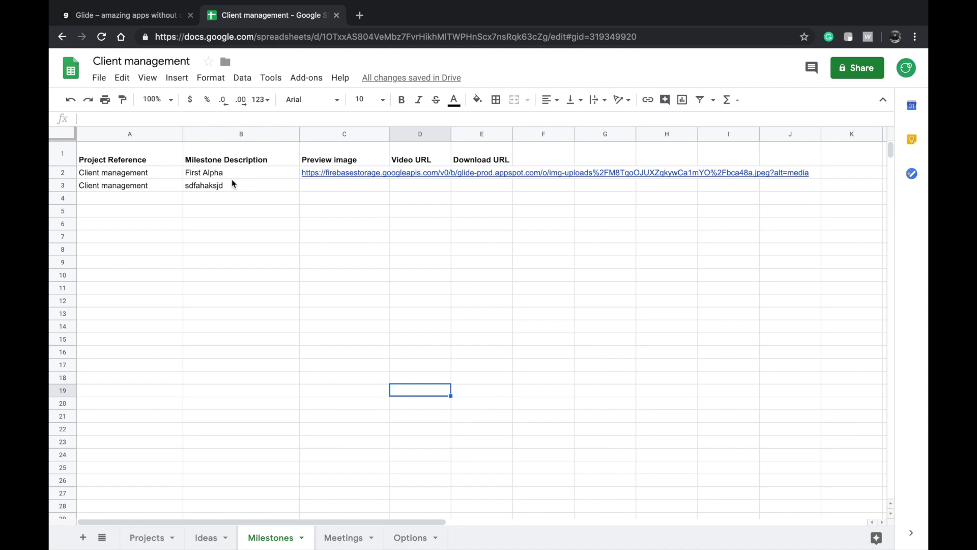
{"action": "left_click", "coordinate": [155, 19]}
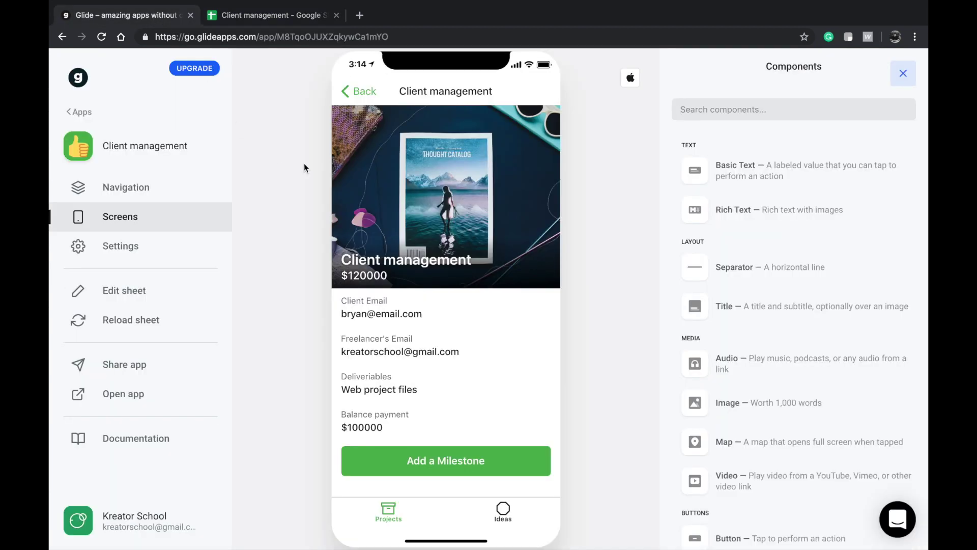
- Reload the sheet data and reopen the Client management project details
{"action": "left_click", "coordinate": [130, 320]}
{"action": "right_click", "coordinate": [380, 400]}
{"action": "left_click", "coordinate": [414, 166]}
{"action": "left_click", "coordinate": [436, 159]}
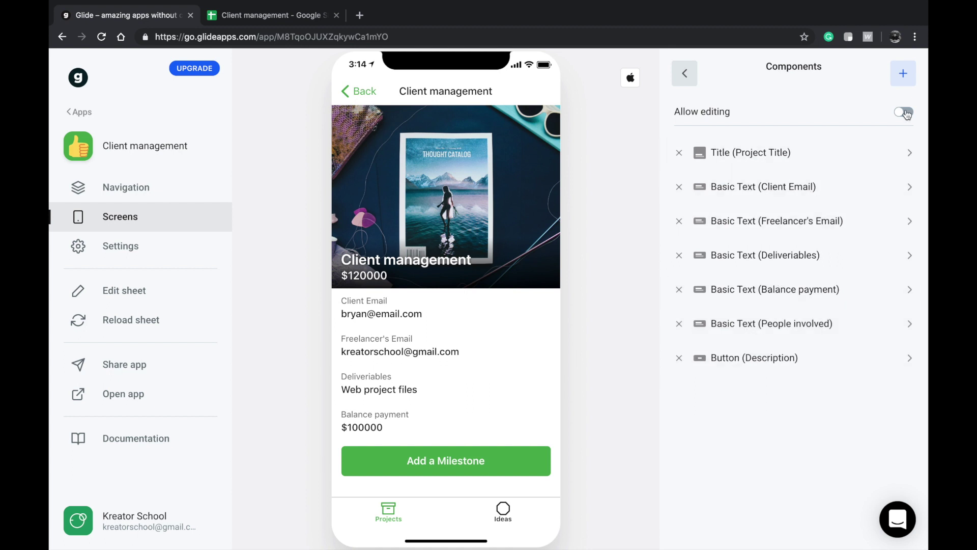
- Add an Inline List component showing the project's Milestones
{"action": "left_click", "coordinate": [903, 74]}
{"action": "scroll", "coordinate": [795, 293], "scroll_direction": "down", "scroll_amount": 3}
{"action": "scroll", "coordinate": [795, 292], "scroll_direction": "down", "scroll_amount": 5}
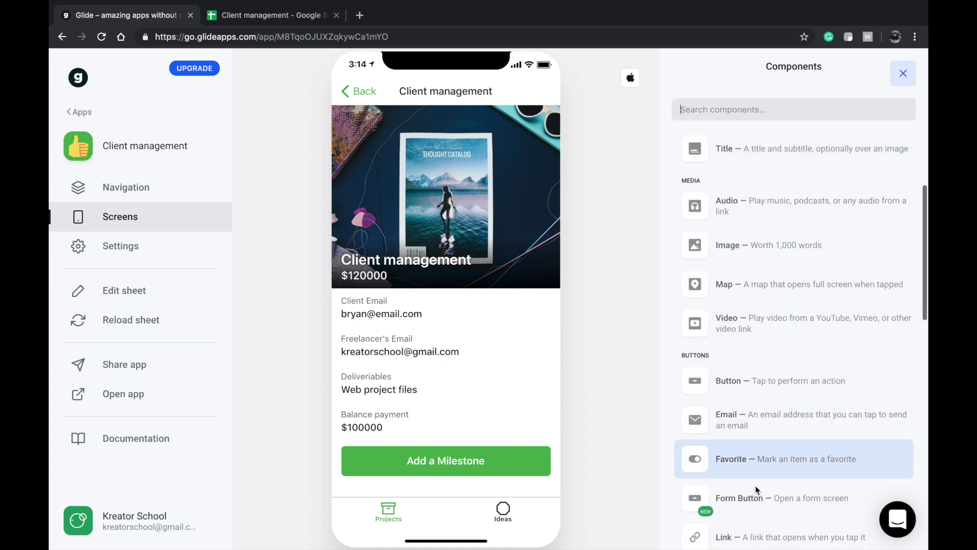
{"action": "left_click", "coordinate": [750, 504]}
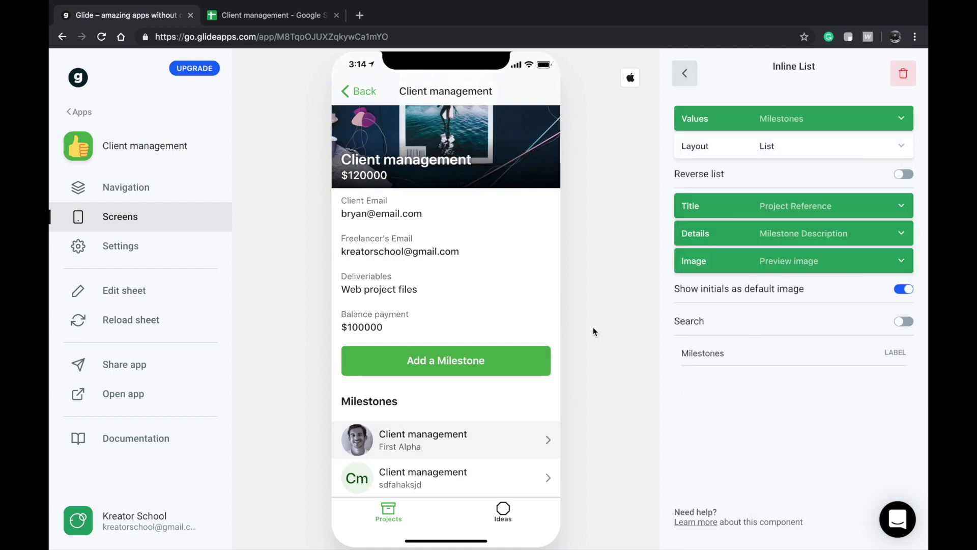
{"action": "left_click", "coordinate": [684, 74]}
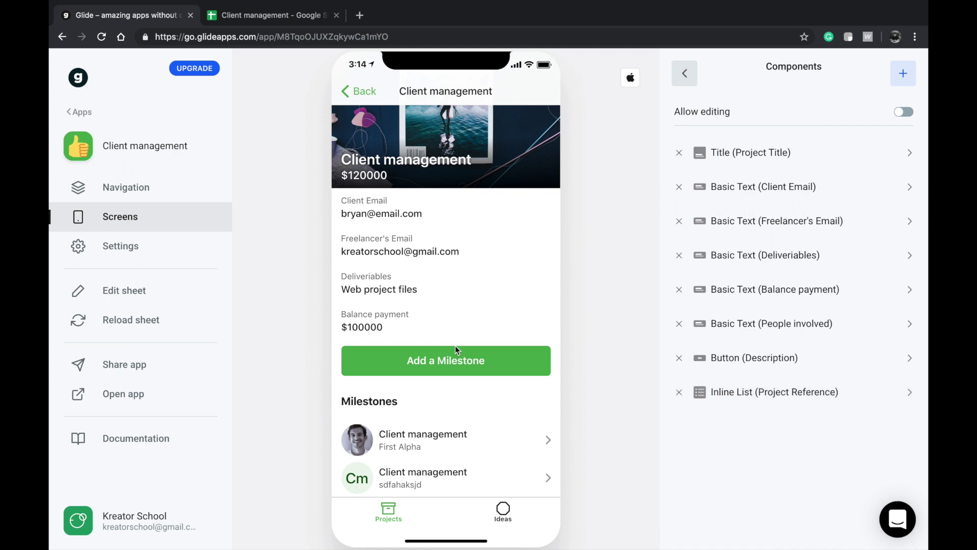
- Add a Form Button to the project screen and relabel it 'Add an Idea'
{"action": "left_click", "coordinate": [906, 75]}
{"action": "scroll", "coordinate": [739, 385], "scroll_direction": "down", "scroll_amount": 3}
{"action": "scroll", "coordinate": [739, 386], "scroll_direction": "down", "scroll_amount": 2}
{"action": "left_click", "coordinate": [751, 417]}
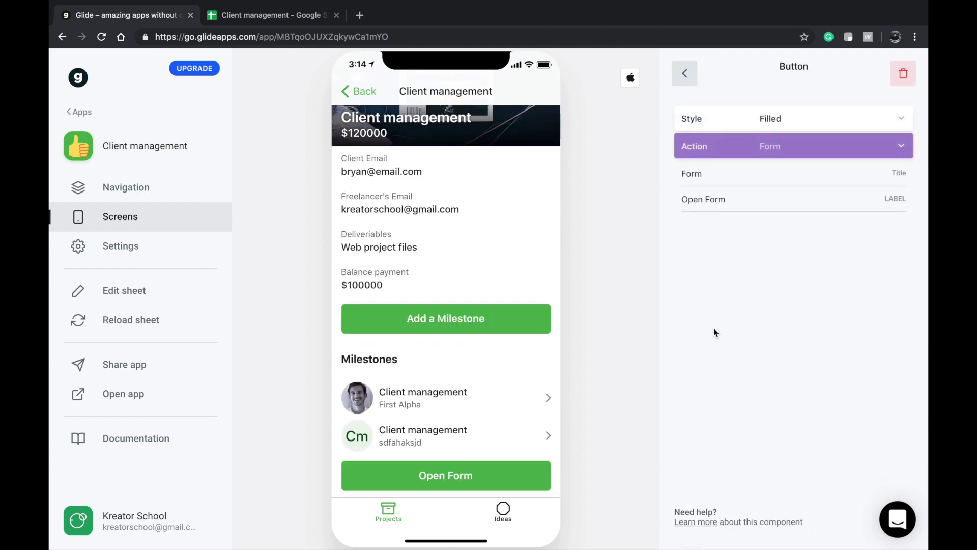
{"action": "left_click", "coordinate": [782, 131]}
{"action": "left_click", "coordinate": [786, 108]}
{"action": "left_click", "coordinate": [767, 145]}
{"action": "left_click", "coordinate": [768, 145]}
{"action": "triple_click", "coordinate": [720, 199]}
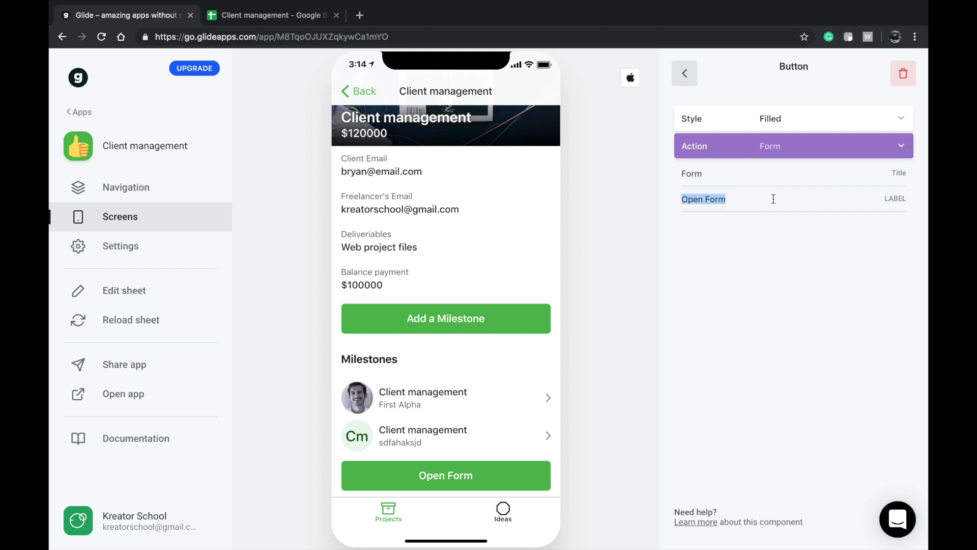
{"action": "type", "text": "Add an Idea"}
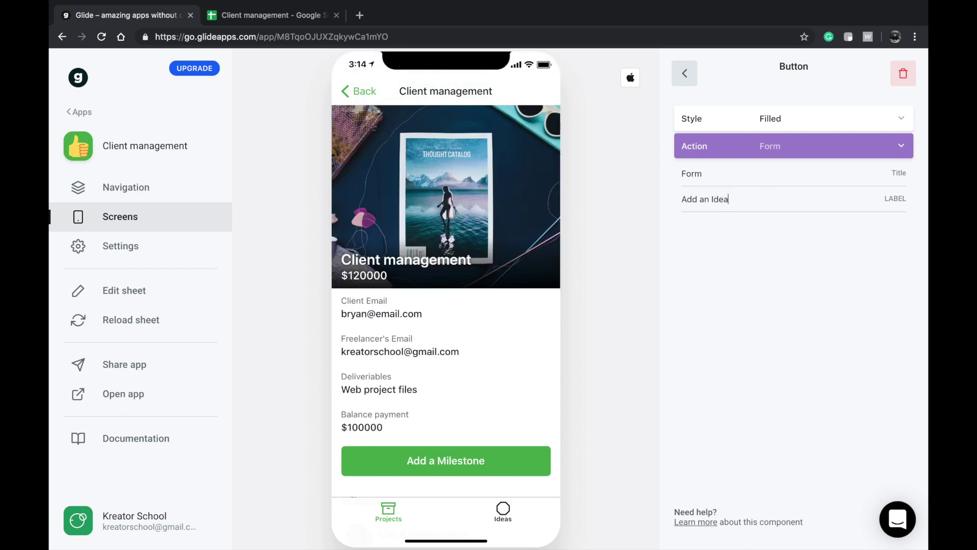
- Open the Add an Idea button's Ideas form screen
{"action": "left_click", "coordinate": [686, 74]}
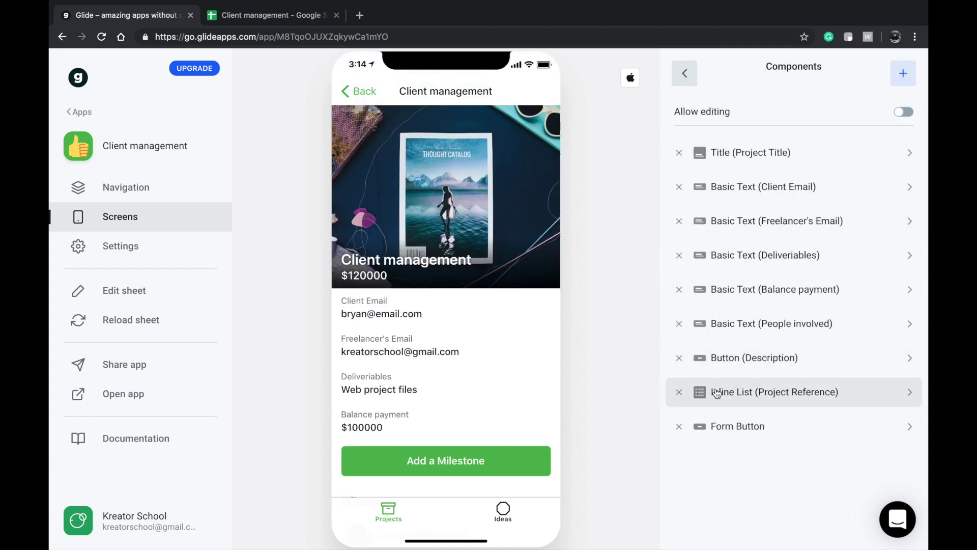
{"action": "left_click", "coordinate": [736, 426]}
{"action": "scroll", "coordinate": [395, 383], "scroll_direction": "down", "scroll_amount": 3}
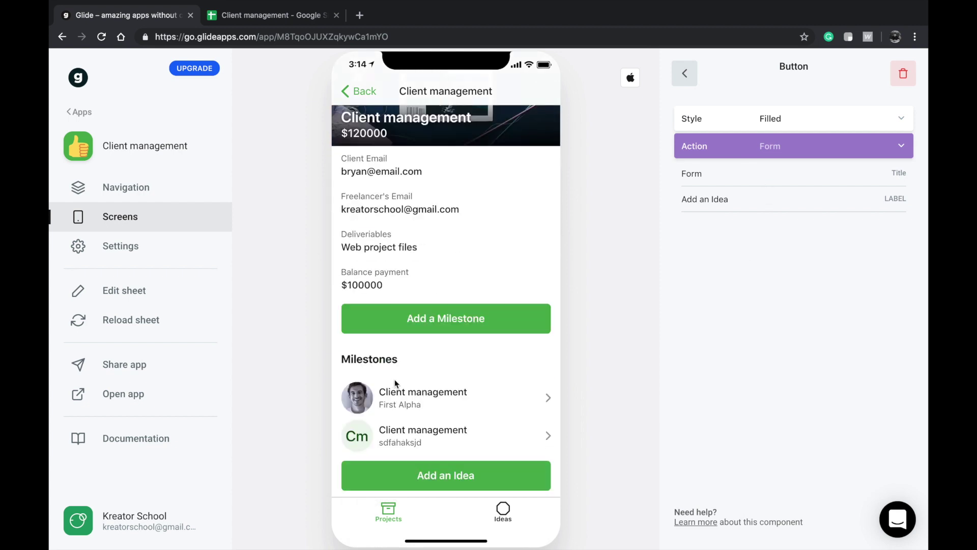
{"action": "left_click", "coordinate": [422, 475]}
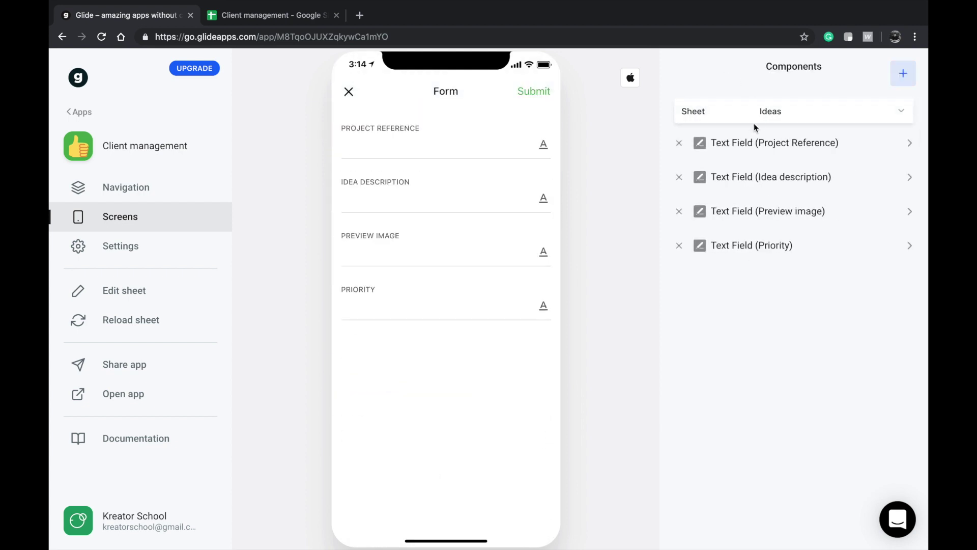
- Replace the Project Reference text field with a Project Title value and try the Idea description field
{"action": "left_click", "coordinate": [679, 143]}
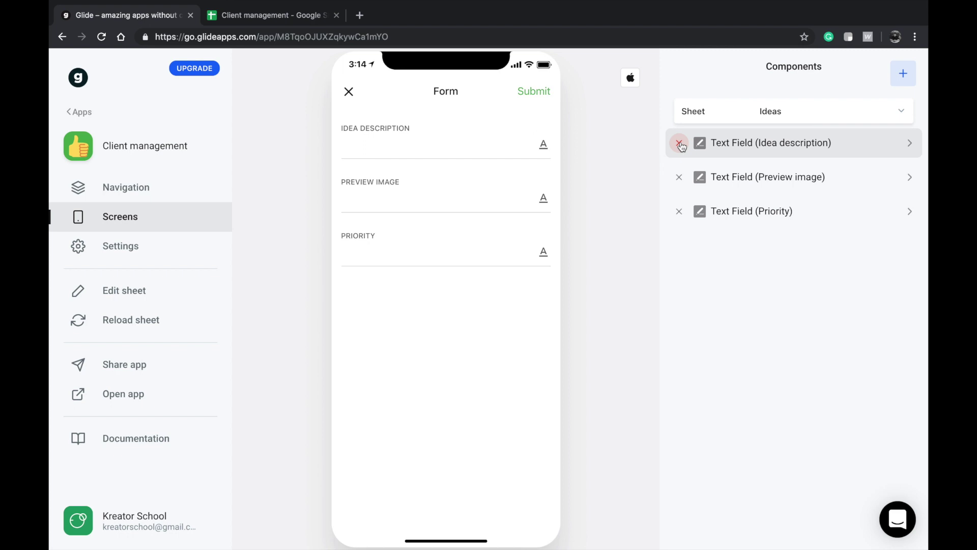
{"action": "left_click", "coordinate": [904, 77]}
{"action": "scroll", "coordinate": [757, 284], "scroll_direction": "down", "scroll_amount": 10}
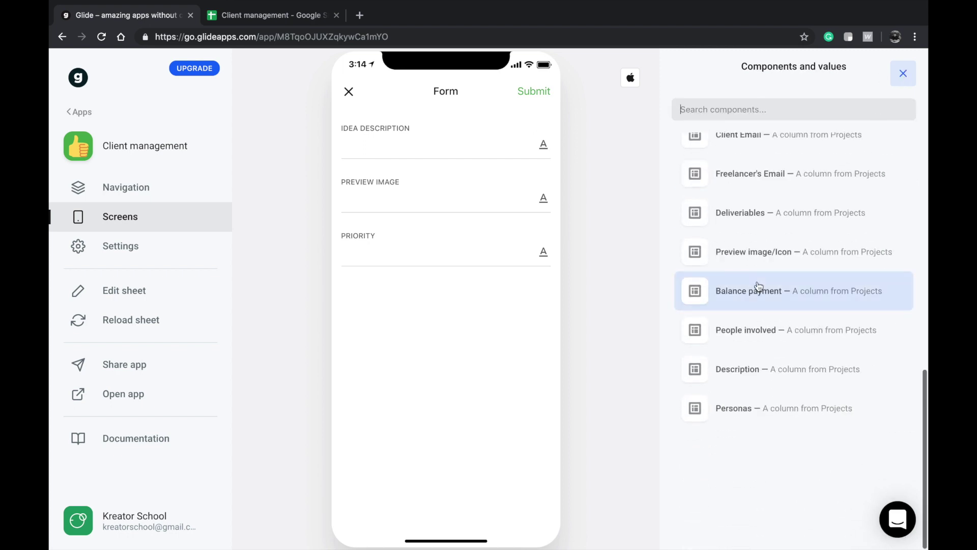
{"action": "scroll", "coordinate": [758, 291], "scroll_direction": "up", "scroll_amount": 8}
{"action": "left_click", "coordinate": [750, 205]}
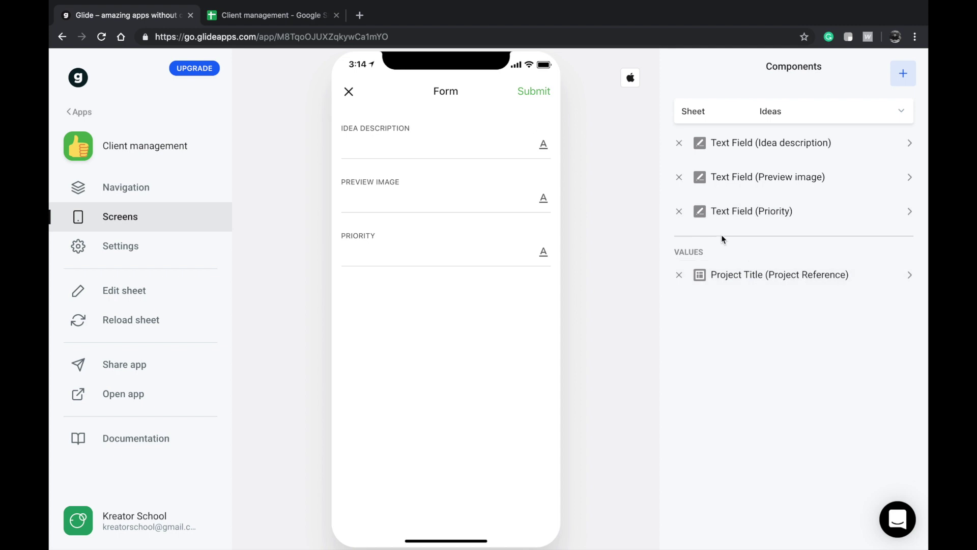
{"action": "left_click", "coordinate": [467, 147]}
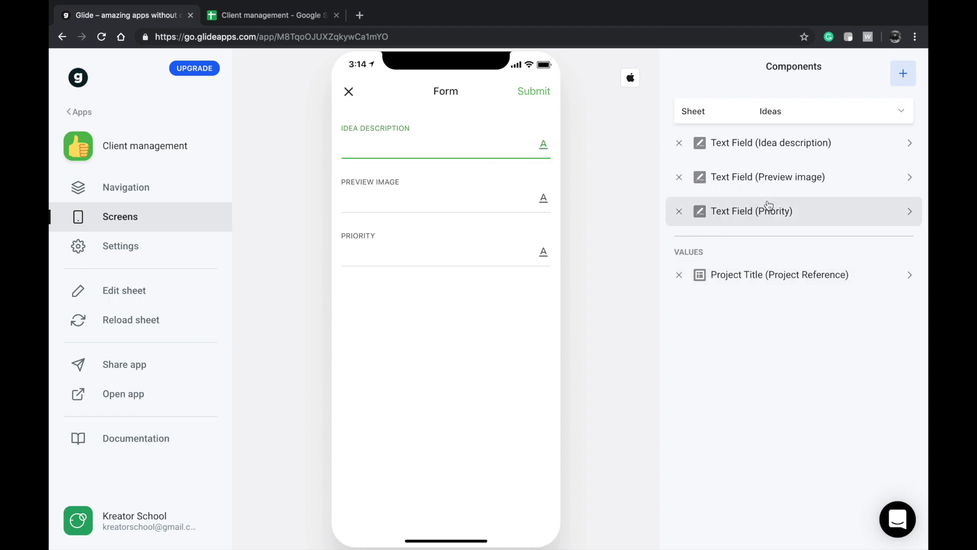
- Swap the Preview image text field for an image picker saving to Preview image, placed above Priority
{"action": "left_click", "coordinate": [679, 177]}
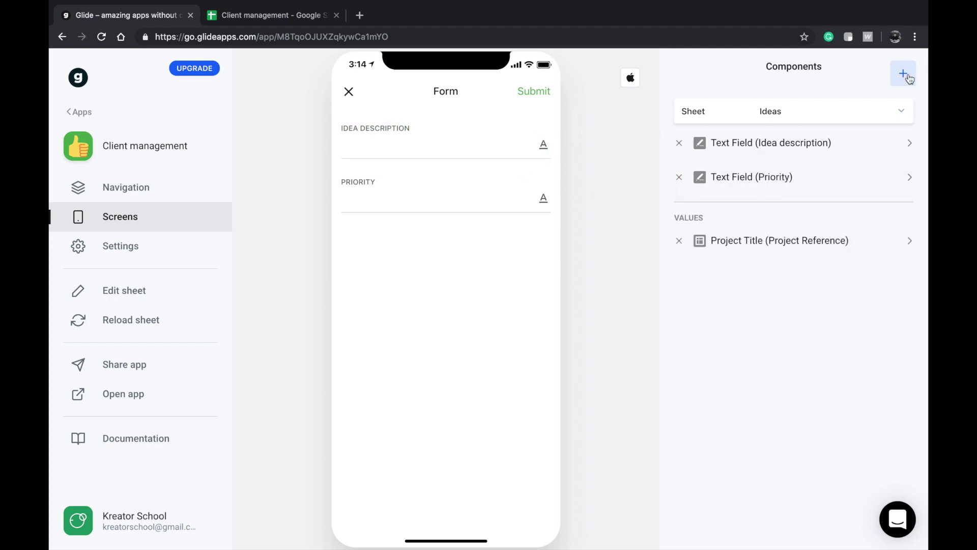
{"action": "left_click", "coordinate": [903, 74]}
{"action": "scroll", "coordinate": [744, 365], "scroll_direction": "down", "scroll_amount": 2}
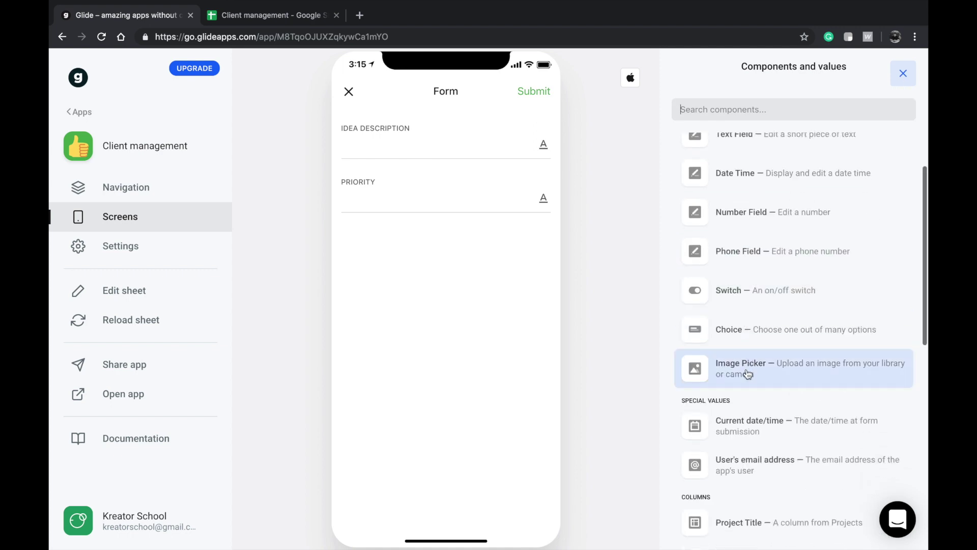
{"action": "left_click", "coordinate": [759, 371]}
{"action": "left_click", "coordinate": [784, 122]}
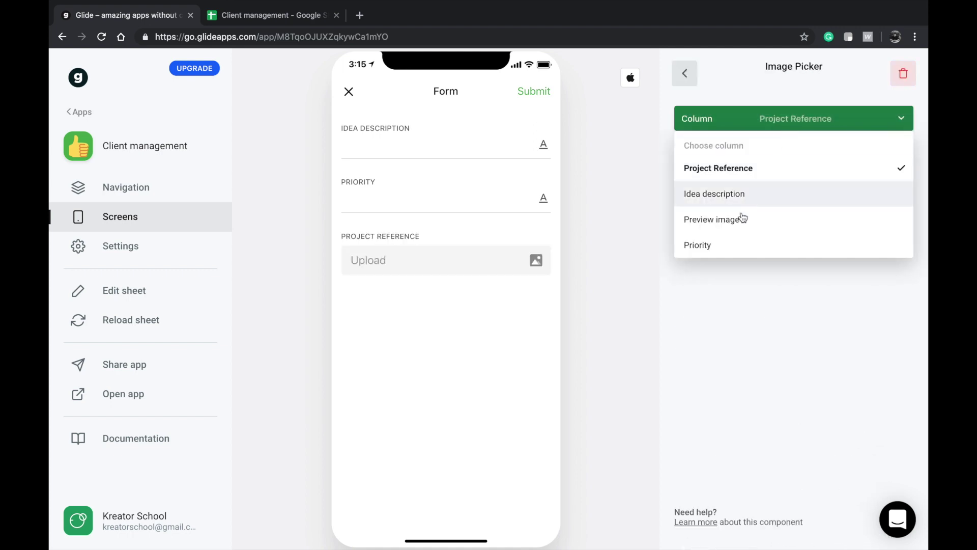
{"action": "left_click", "coordinate": [680, 224]}
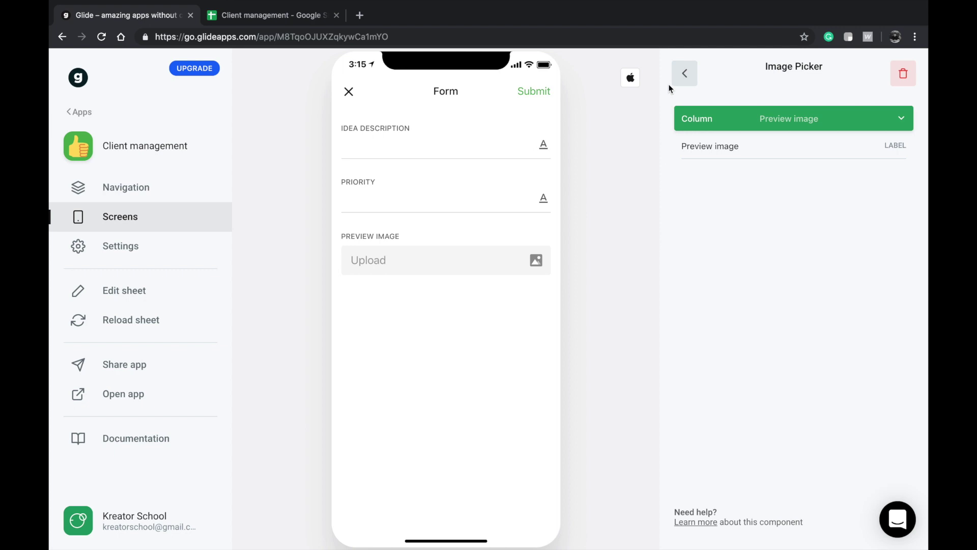
{"action": "left_click", "coordinate": [685, 73]}
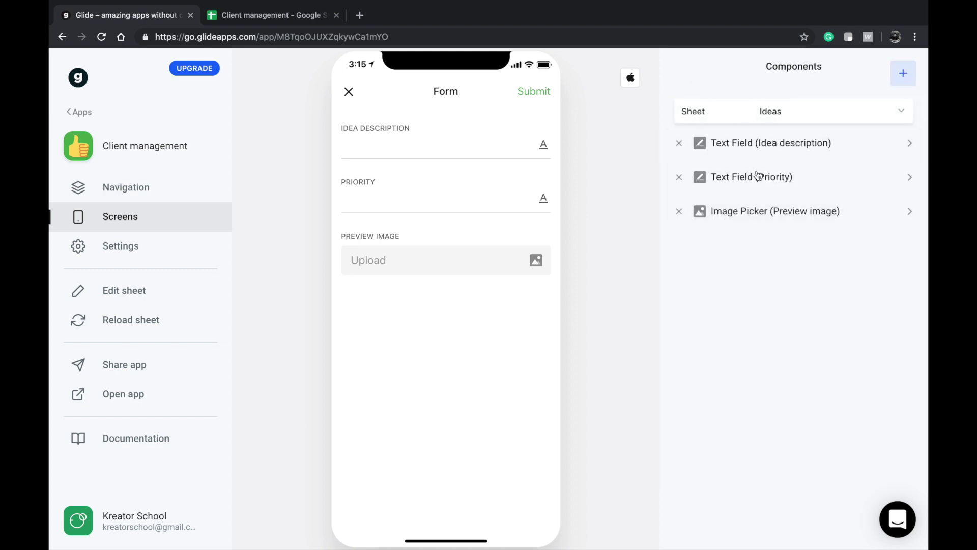
{"action": "left_click_drag", "start_coordinate": [759, 224], "coordinate": [778, 176]}
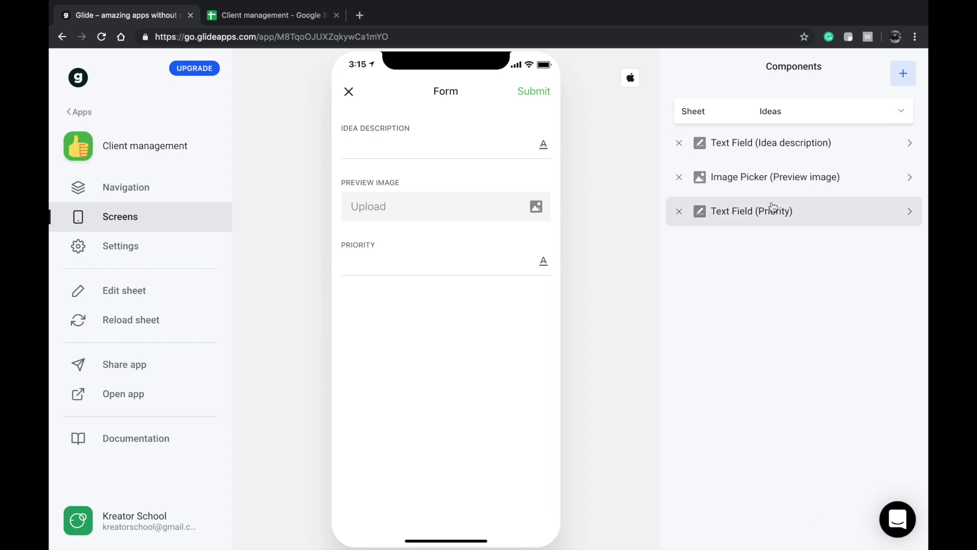
- Replace the Priority text field with a Choice component
{"action": "left_click", "coordinate": [679, 211]}
{"action": "left_click", "coordinate": [910, 77]}
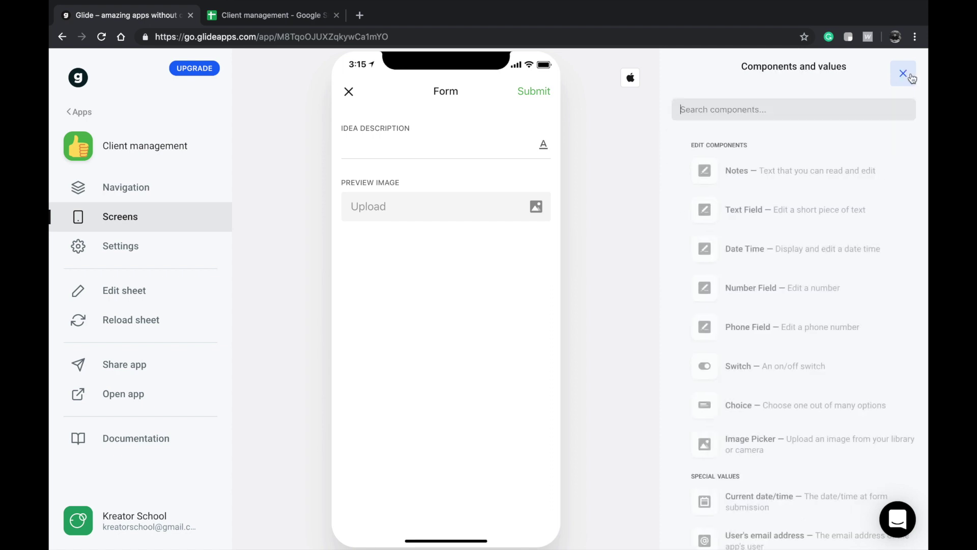
{"action": "scroll", "coordinate": [759, 312], "scroll_direction": "down", "scroll_amount": 4}
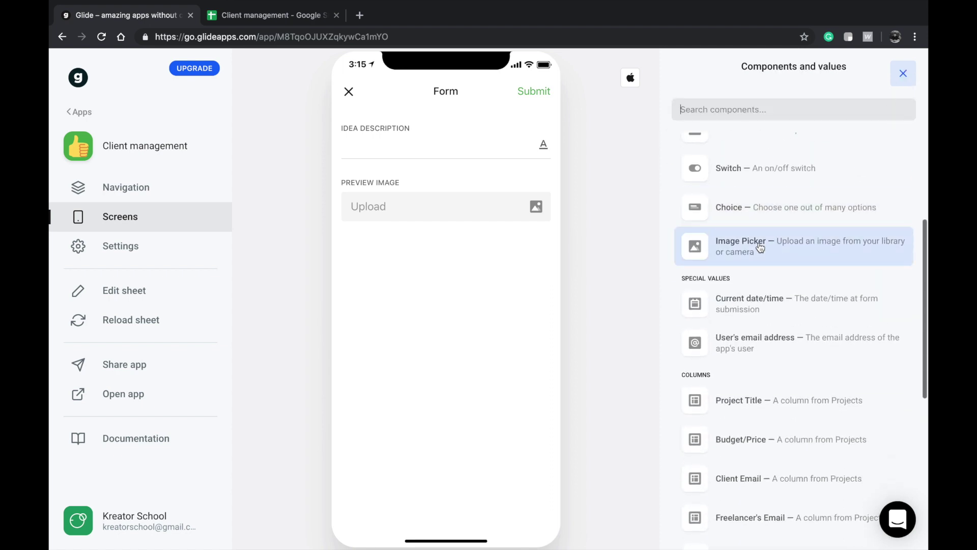
{"action": "scroll", "coordinate": [761, 247], "scroll_direction": "up", "scroll_amount": 4}
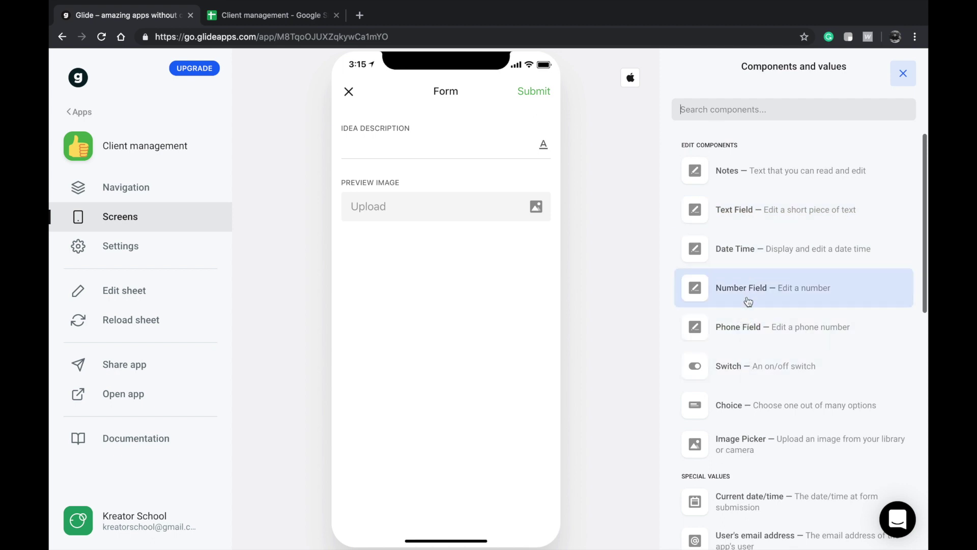
{"action": "scroll", "coordinate": [723, 398], "scroll_direction": "down", "scroll_amount": 3}
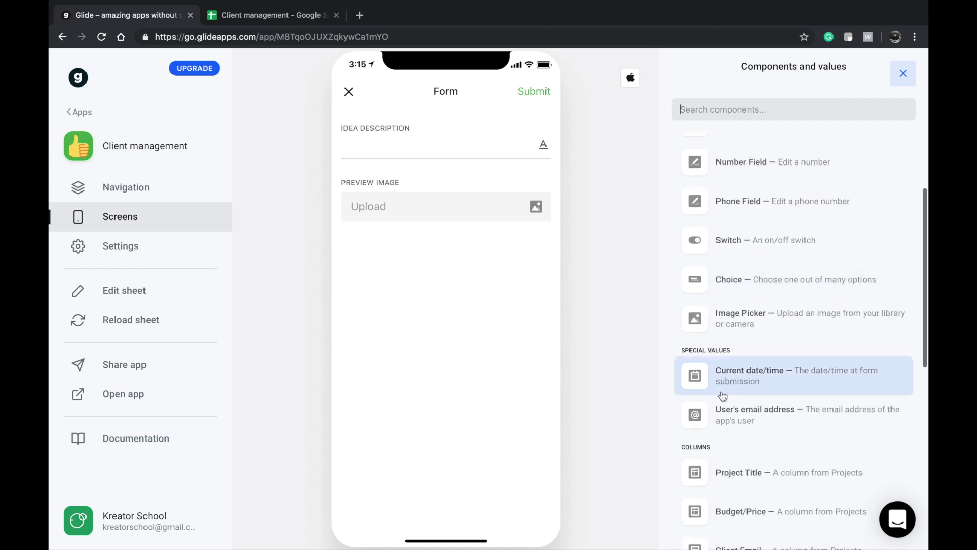
{"action": "scroll", "coordinate": [742, 425], "scroll_direction": "up", "scroll_amount": 3}
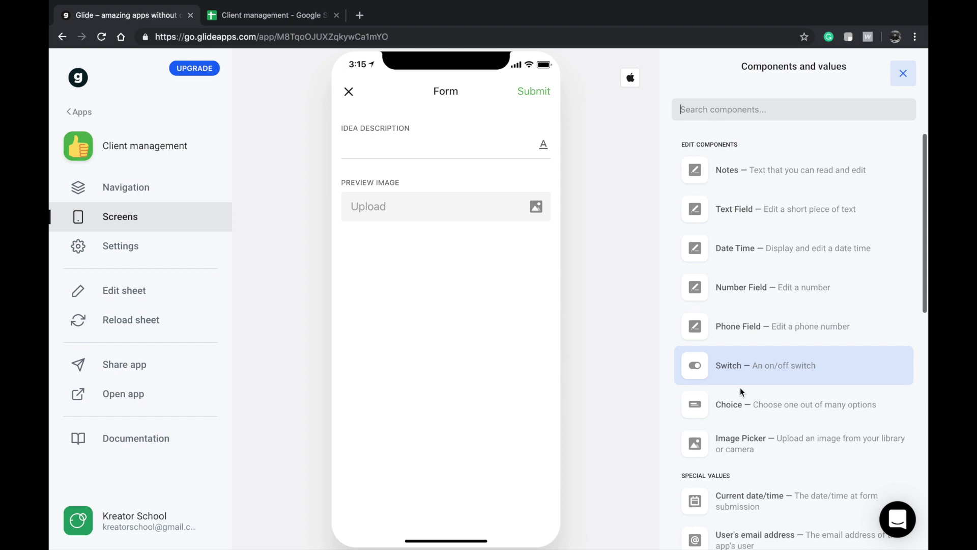
{"action": "left_click", "coordinate": [741, 401]}
{"action": "left_click", "coordinate": [787, 117]}
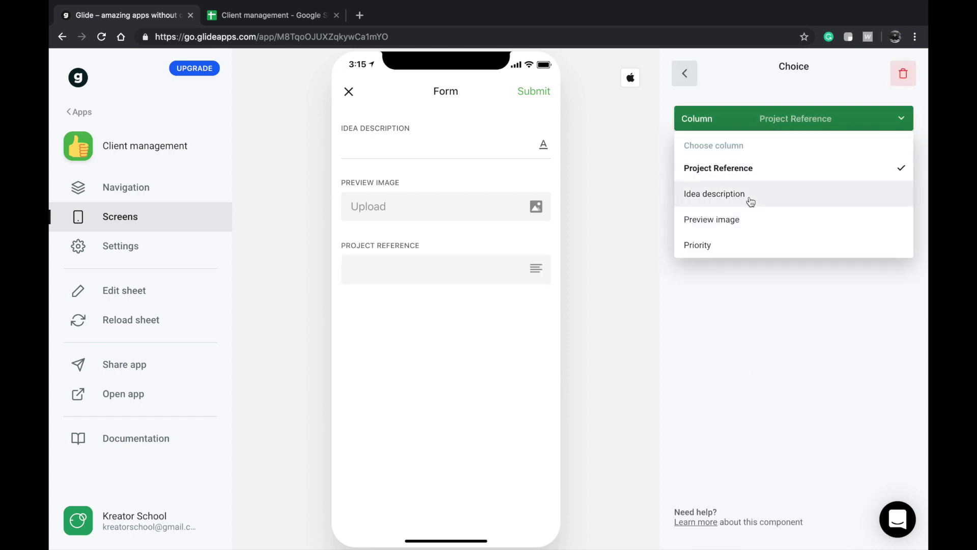
{"action": "left_click", "coordinate": [738, 317]}
- Source choice options from the Options sheet's Priorities column, save to Priority, and test Urgent
{"action": "left_click", "coordinate": [768, 148]}
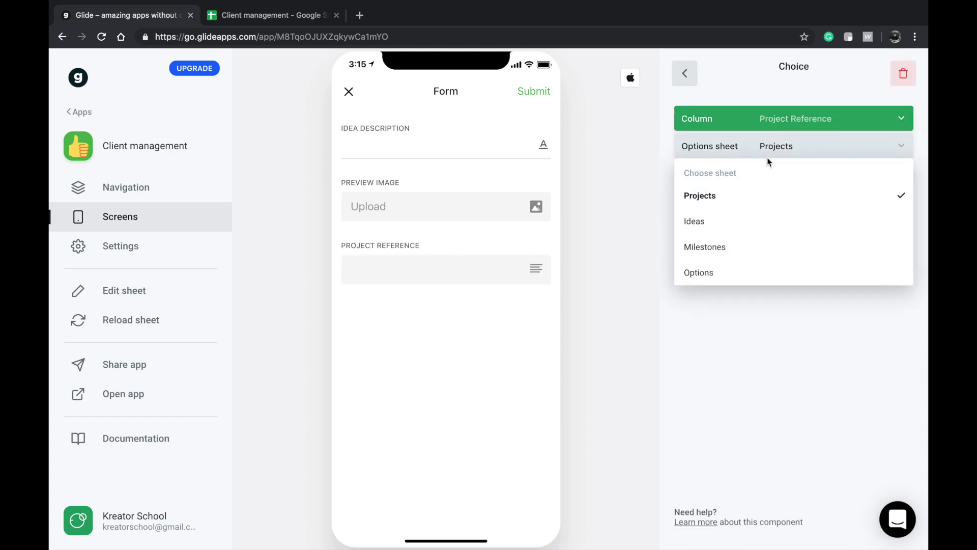
{"action": "left_click", "coordinate": [741, 272]}
{"action": "left_click", "coordinate": [762, 173]}
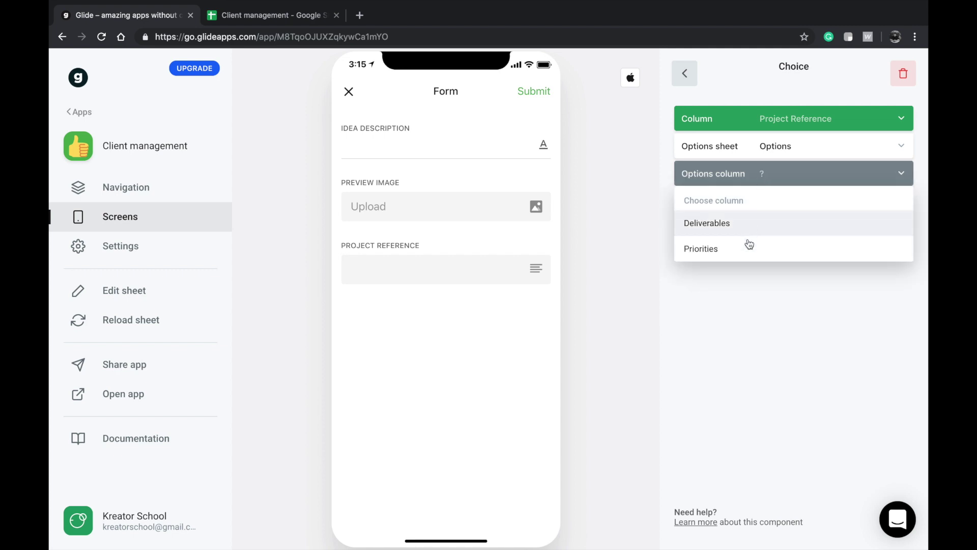
{"action": "left_click", "coordinate": [749, 251]}
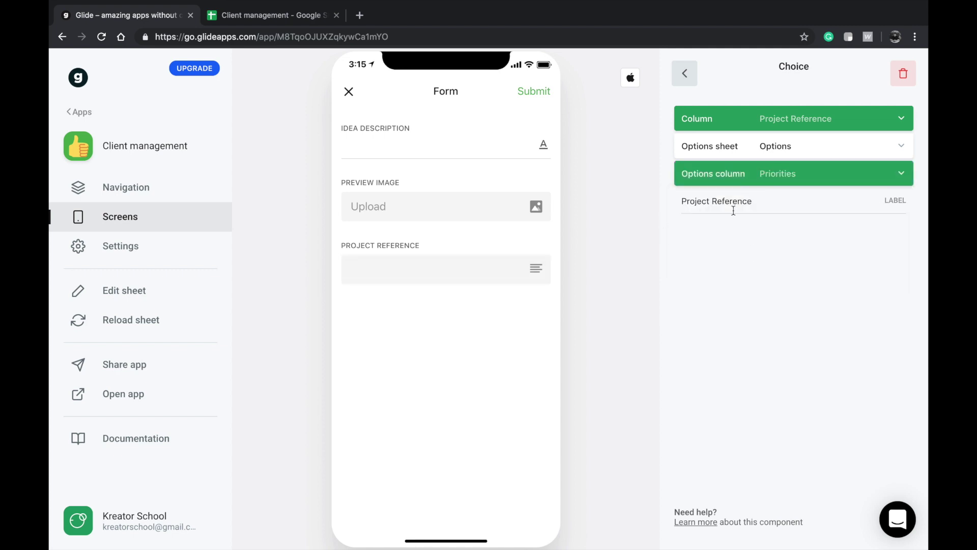
{"action": "left_click", "coordinate": [796, 115]}
{"action": "left_click", "coordinate": [739, 247]}
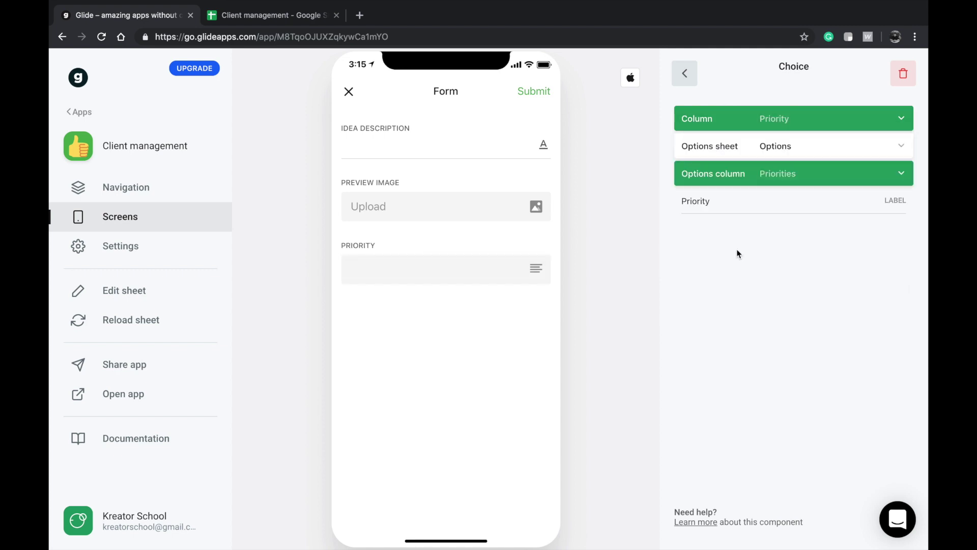
{"action": "left_click", "coordinate": [533, 282]}
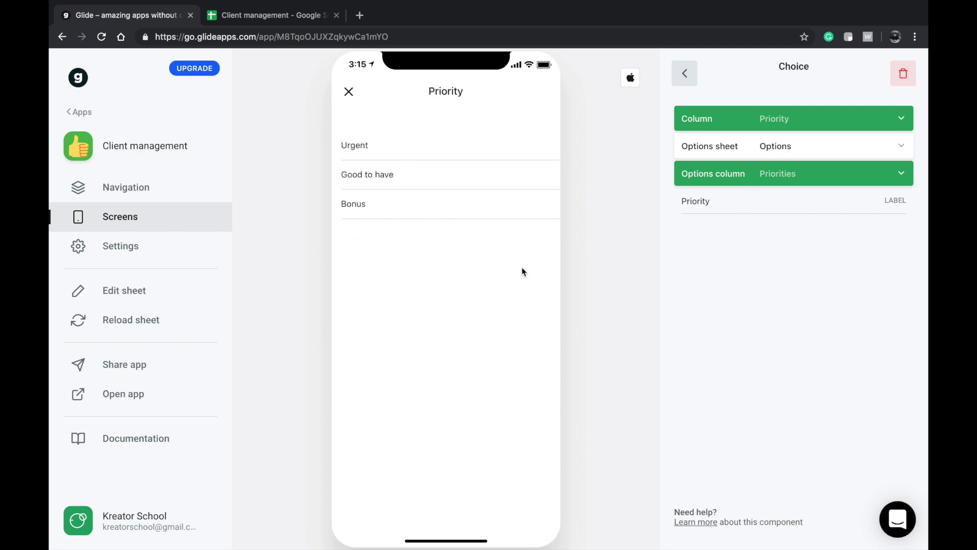
{"action": "left_click", "coordinate": [497, 122]}
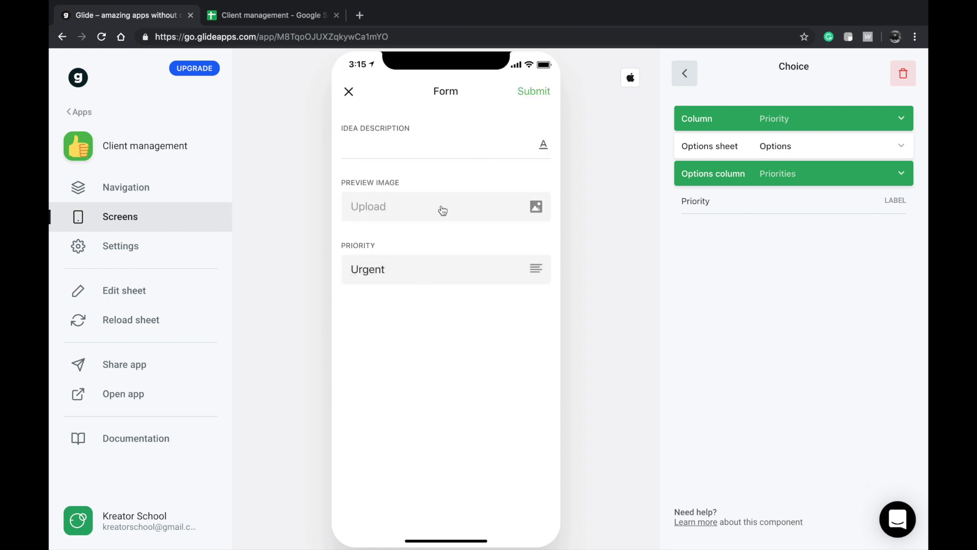
{"action": "left_click", "coordinate": [687, 75]}
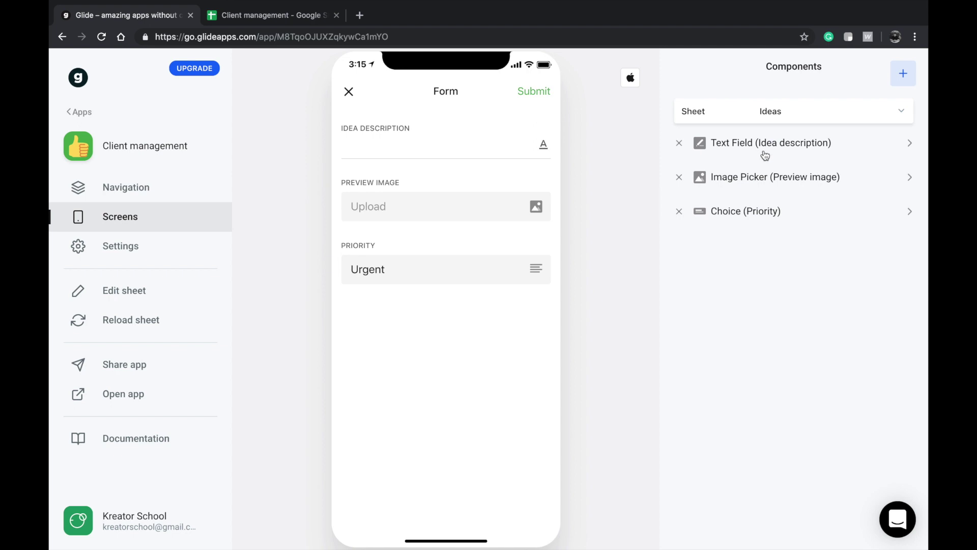
- Add the Project Title column as the form's Project Reference value
{"action": "left_click", "coordinate": [910, 73]}
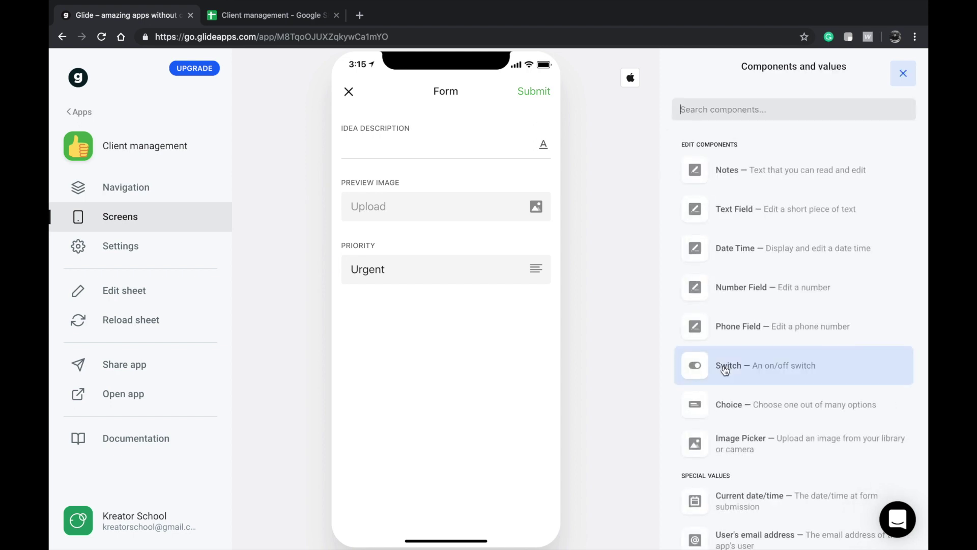
{"action": "scroll", "coordinate": [753, 360], "scroll_direction": "down", "scroll_amount": 5}
{"action": "left_click", "coordinate": [787, 242]}
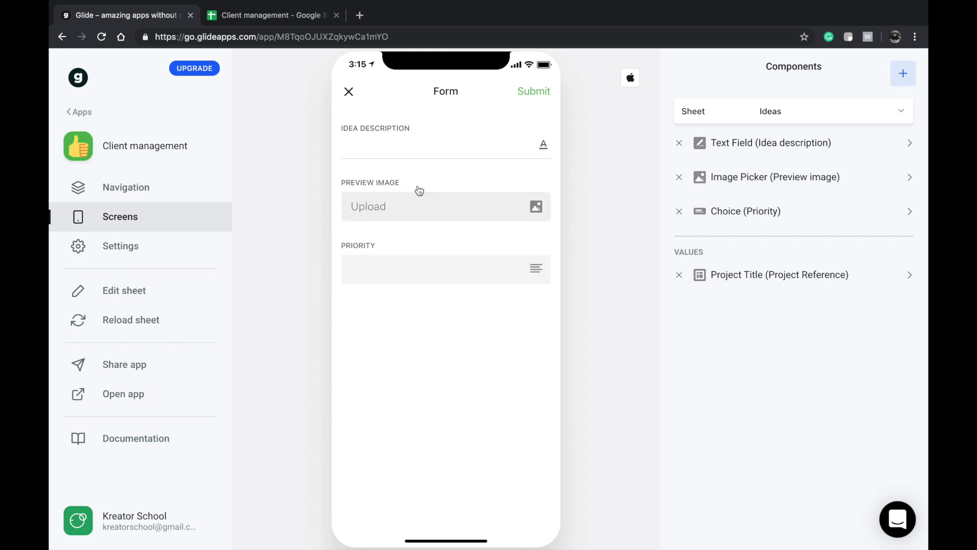
- Submit a test idea with a description and Good to have priority
{"action": "left_click", "coordinate": [373, 136]}
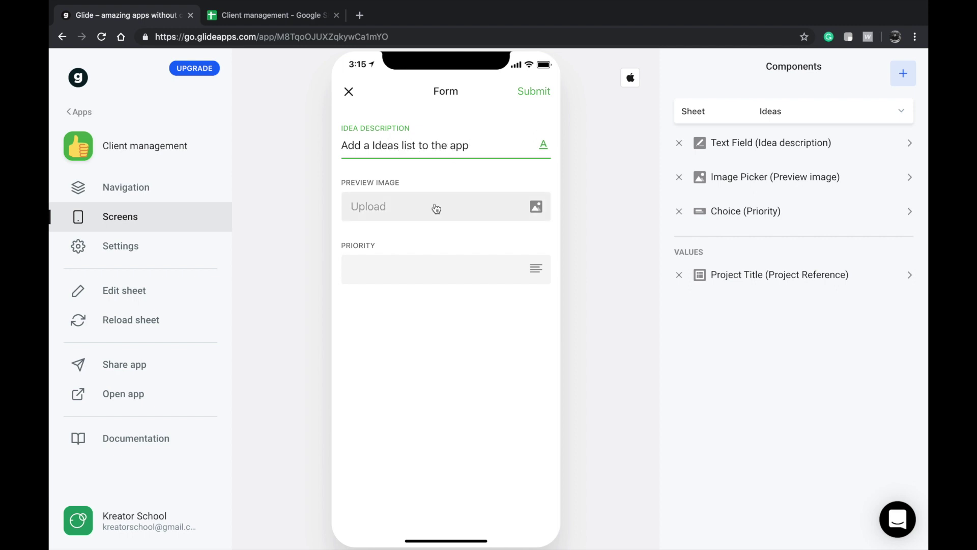
{"action": "left_click", "coordinate": [433, 261]}
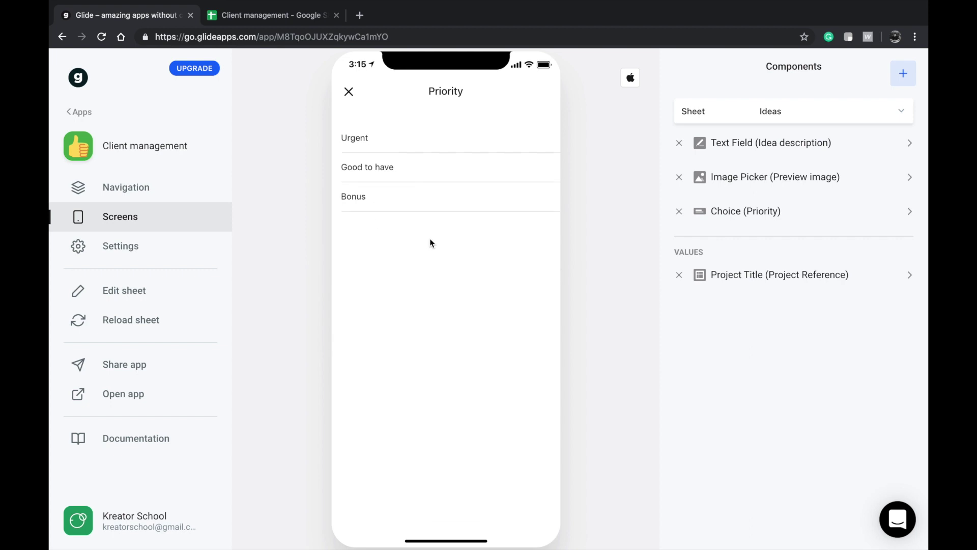
{"action": "left_click", "coordinate": [434, 162]}
{"action": "left_click", "coordinate": [543, 93]}
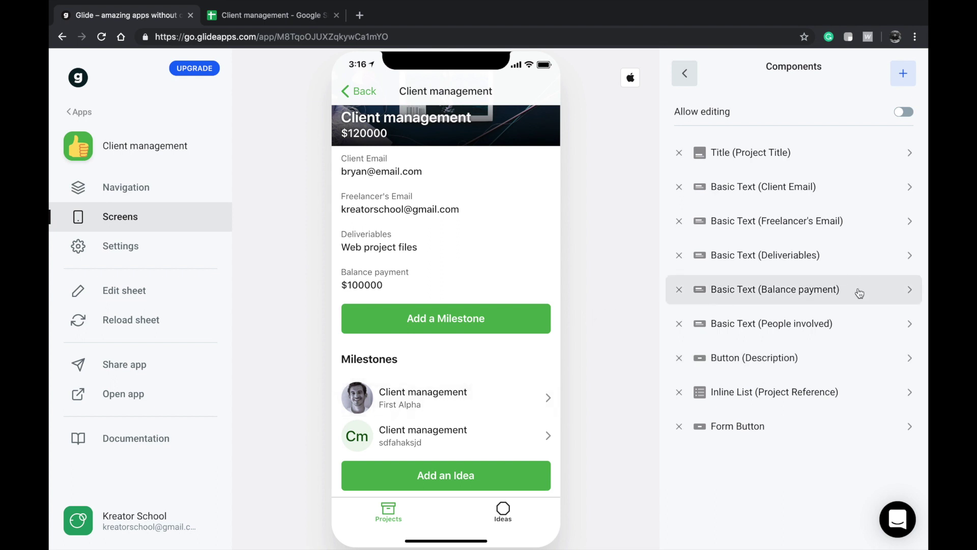
- Add an inline list of Ideas to the detail screen labelled 'Project ideas'
{"action": "left_click", "coordinate": [895, 81]}
{"action": "scroll", "coordinate": [815, 357], "scroll_direction": "down", "scroll_amount": 8}
{"action": "scroll", "coordinate": [786, 456], "scroll_direction": "down", "scroll_amount": 3}
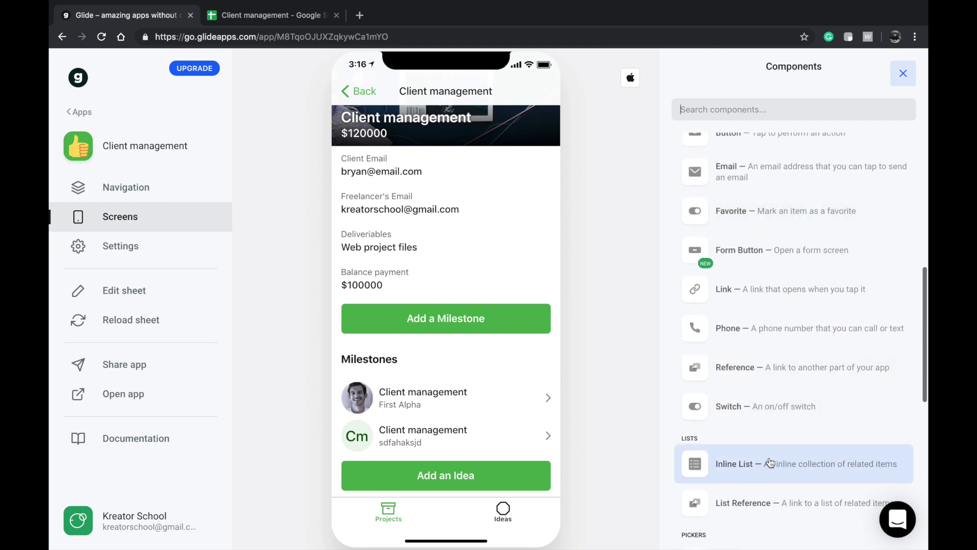
{"action": "left_click", "coordinate": [771, 462]}
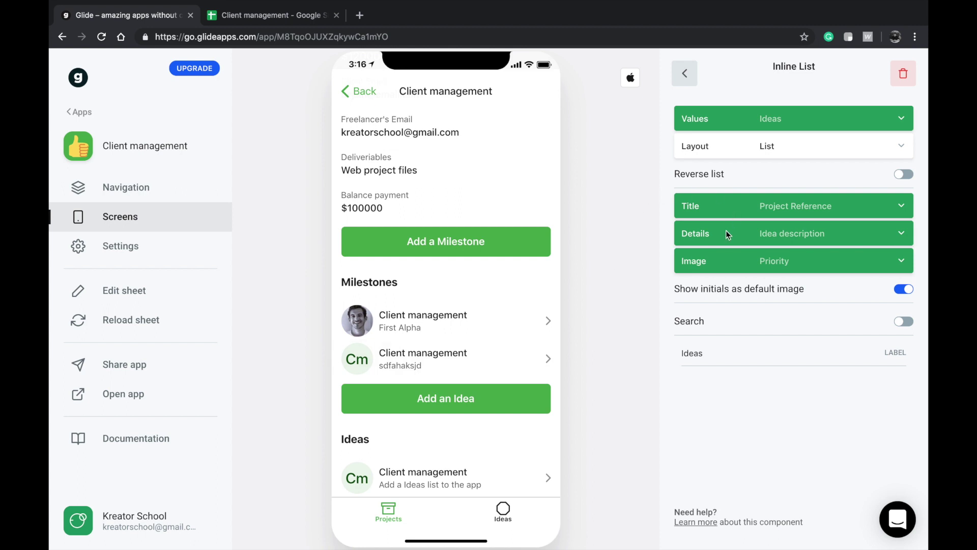
{"action": "left_click", "coordinate": [761, 324]}
{"action": "scroll", "coordinate": [467, 343], "scroll_direction": "down", "scroll_amount": 5}
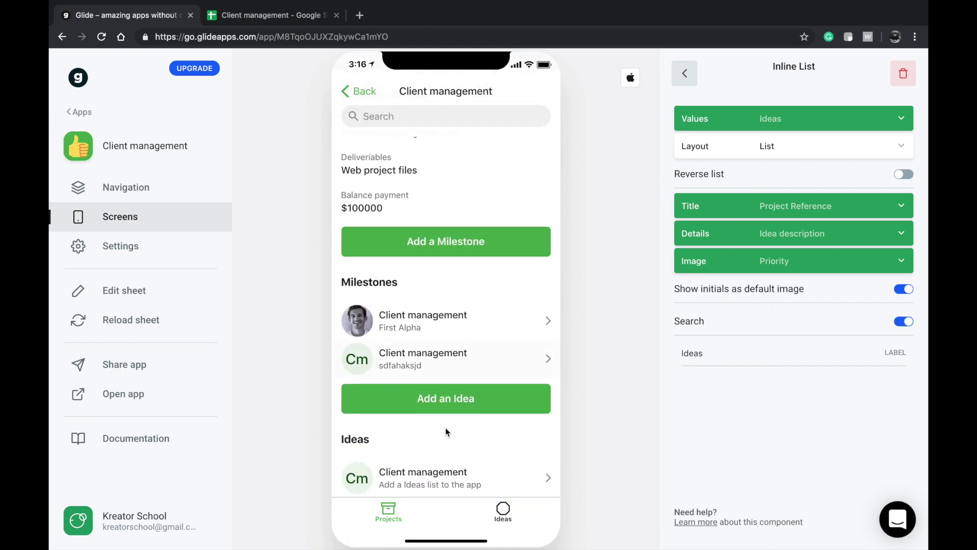
{"action": "left_click", "coordinate": [768, 328]}
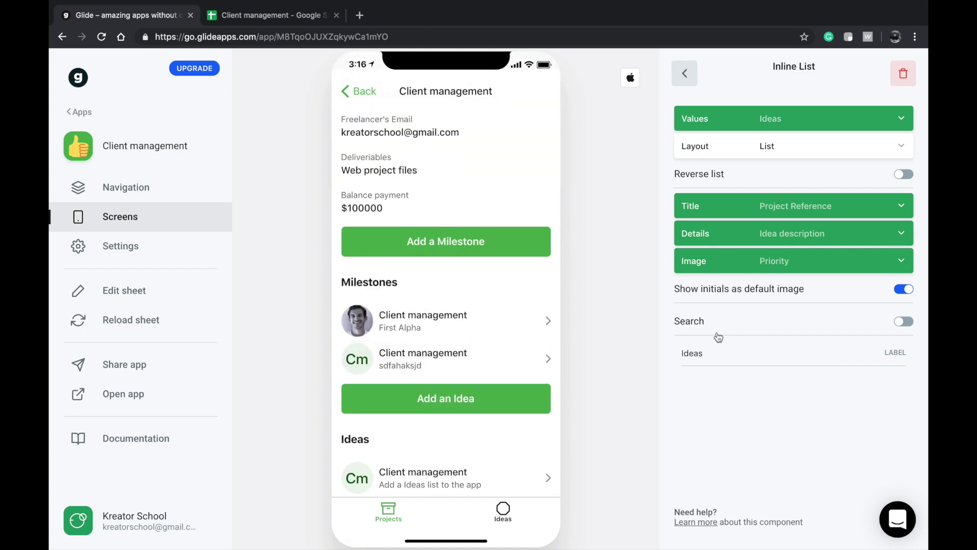
{"action": "double_click", "coordinate": [722, 345]}
{"action": "type", "text": "Id"}
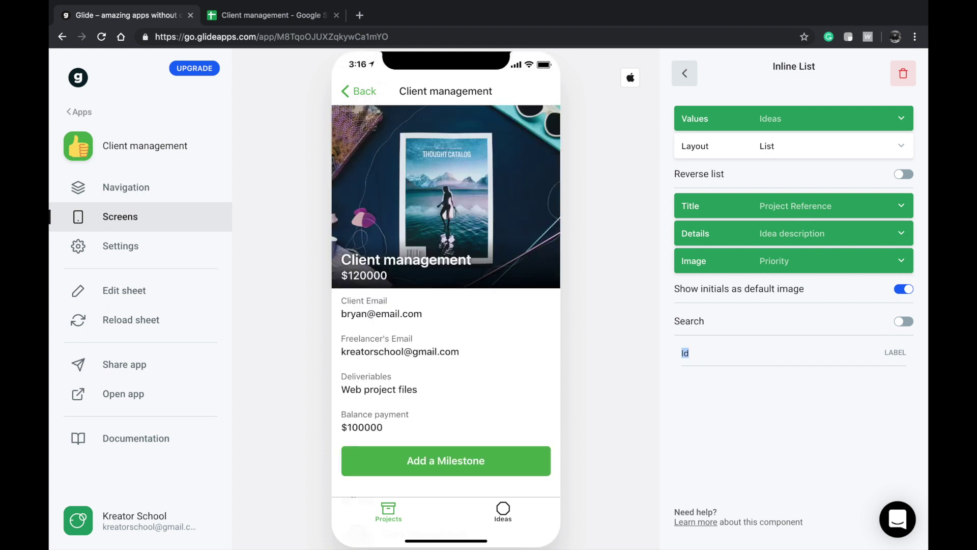
{"action": "type", "text": "roject ideas"}
{"action": "scroll", "coordinate": [502, 331], "scroll_direction": "down", "scroll_amount": 4}
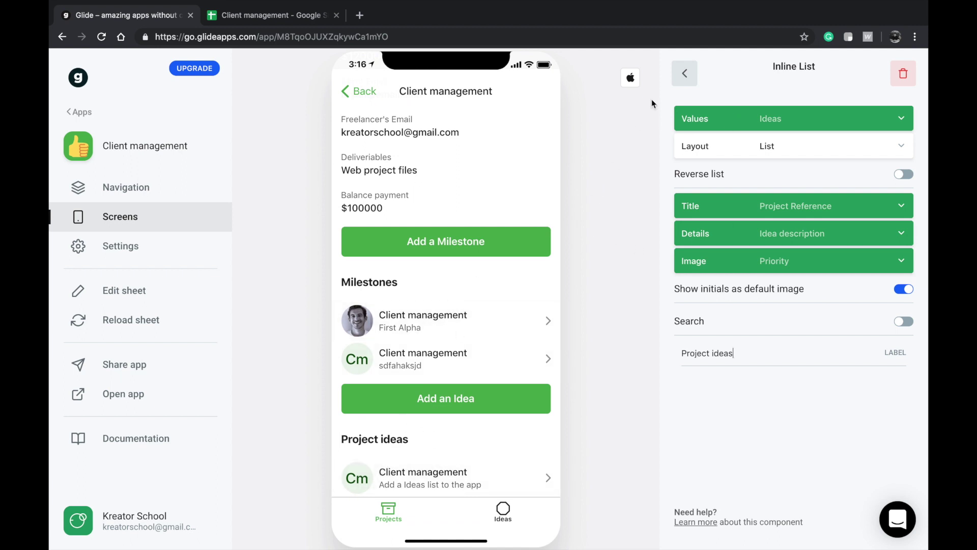
{"action": "left_click", "coordinate": [685, 73]}
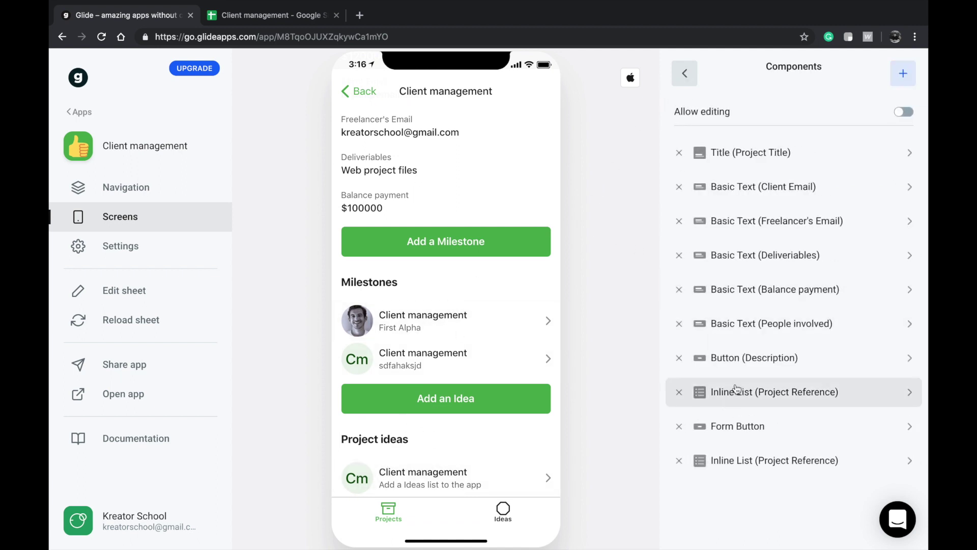
- Relabel the Milestones inline list 'Project Milestones'
{"action": "scroll", "coordinate": [455, 378], "scroll_direction": "up", "scroll_amount": 2}
{"action": "scroll", "coordinate": [456, 376], "scroll_direction": "down", "scroll_amount": 2}
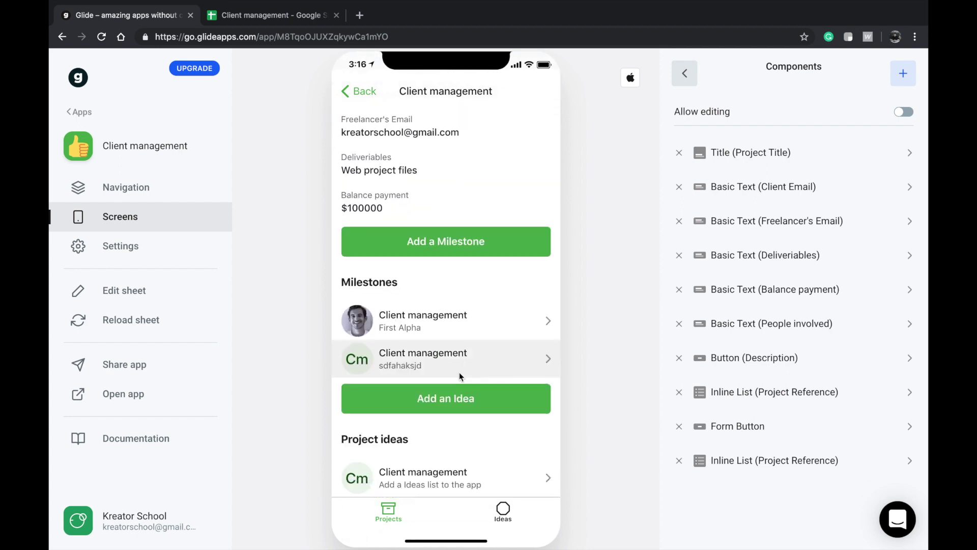
{"action": "left_click", "coordinate": [763, 386]}
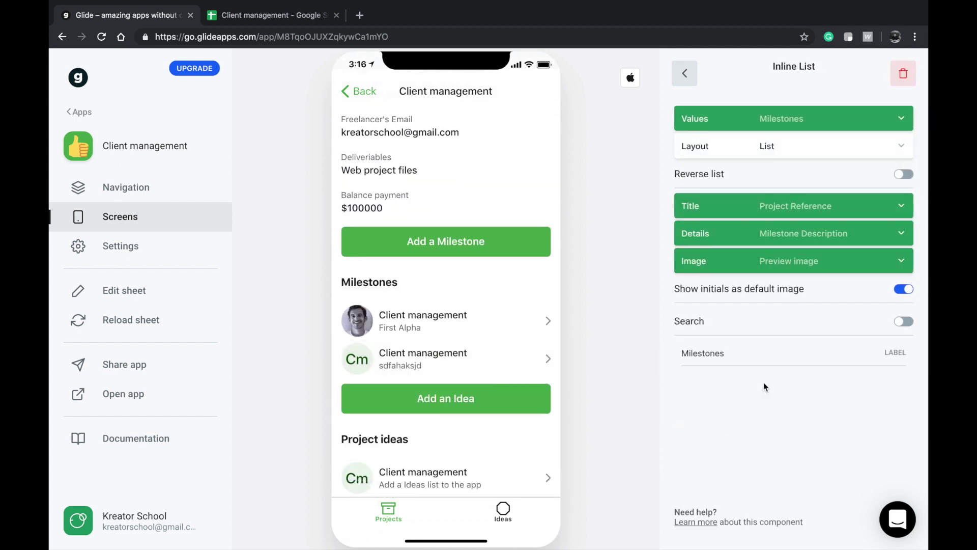
{"action": "key", "text": "ctrl+a"}
{"action": "key", "text": "Left"}
{"action": "type", "text": "Project"}
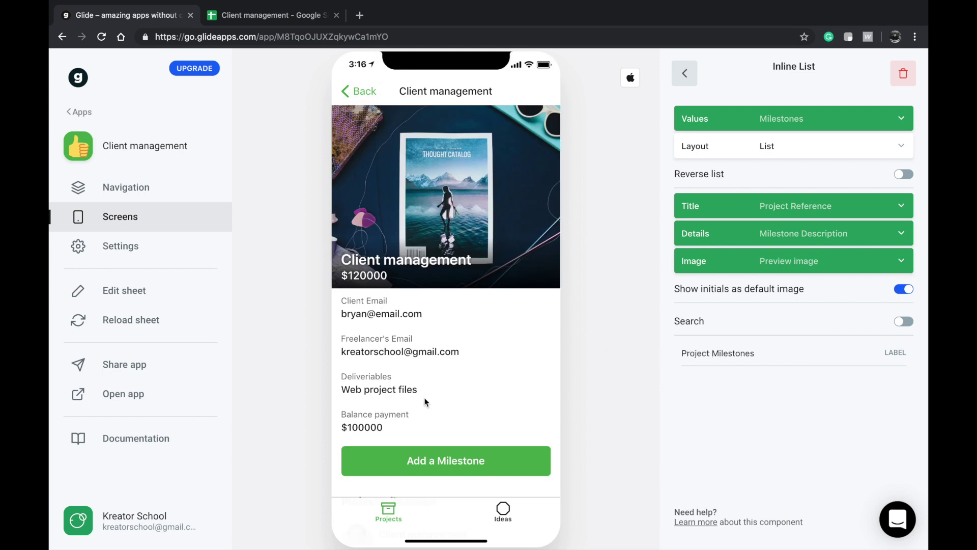
{"action": "scroll", "coordinate": [425, 402], "scroll_direction": "down", "scroll_amount": 4}
{"action": "left_click", "coordinate": [687, 80]}
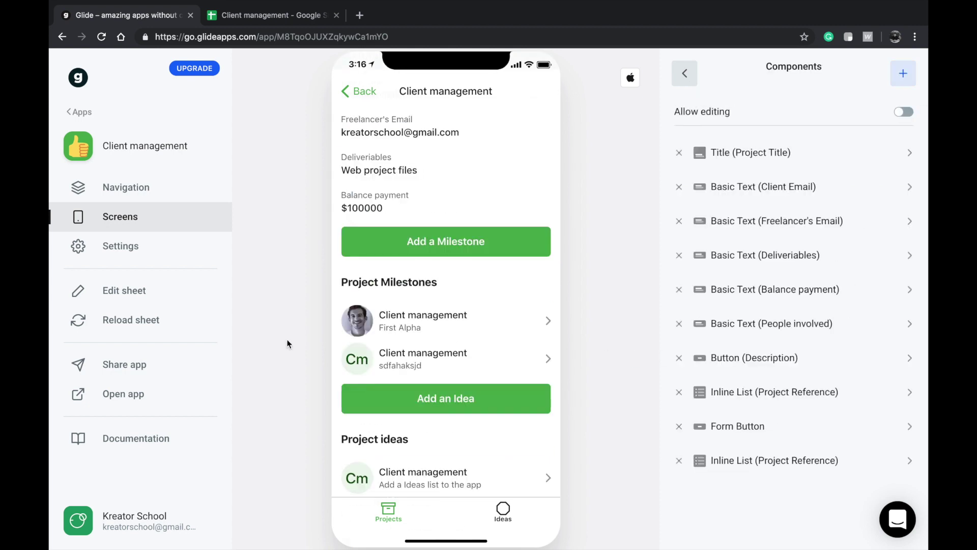
{"action": "scroll", "coordinate": [422, 376], "scroll_direction": "up", "scroll_amount": 2}
{"action": "scroll", "coordinate": [423, 387], "scroll_direction": "down", "scroll_amount": 2}
{"action": "scroll", "coordinate": [428, 424], "scroll_direction": "up", "scroll_amount": 5}
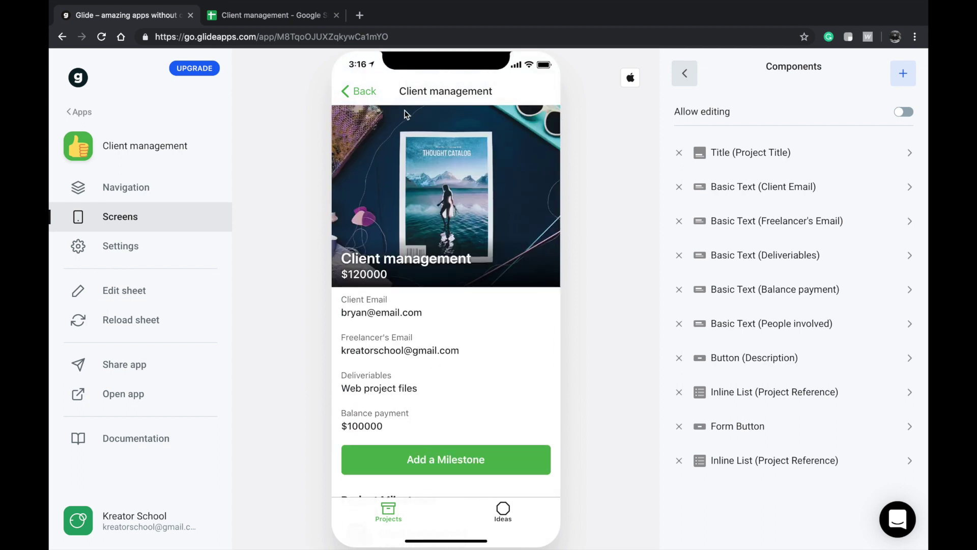
- Reopen the Client management project from the projects list and scroll through its details
{"action": "left_click", "coordinate": [361, 91]}
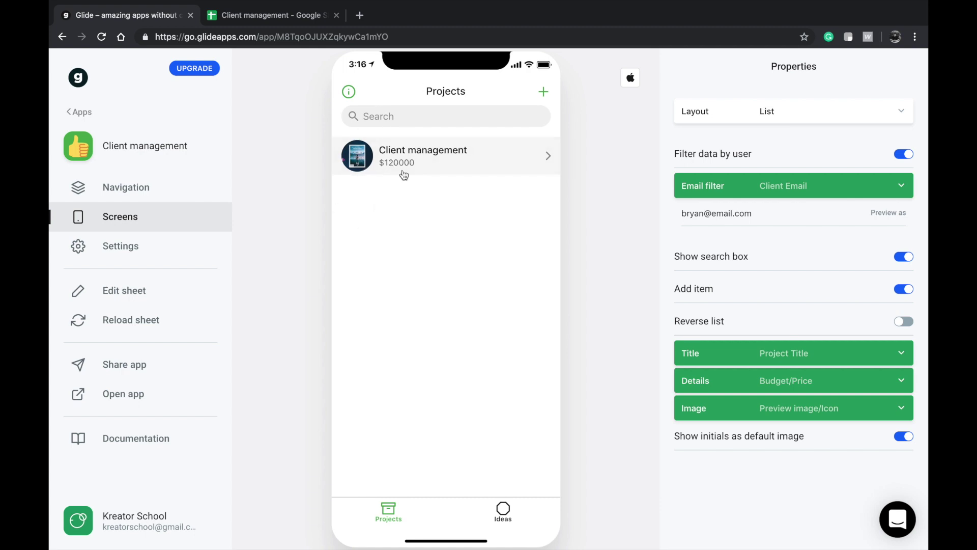
{"action": "left_click", "coordinate": [405, 168]}
{"action": "scroll", "coordinate": [395, 270], "scroll_direction": "down", "scroll_amount": 4}
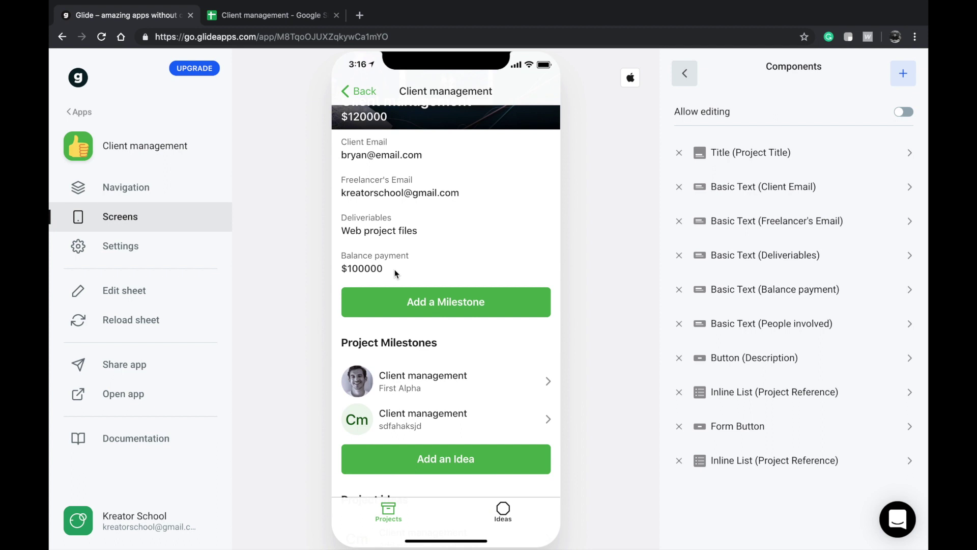
{"action": "scroll", "coordinate": [413, 336], "scroll_direction": "down", "scroll_amount": 2}
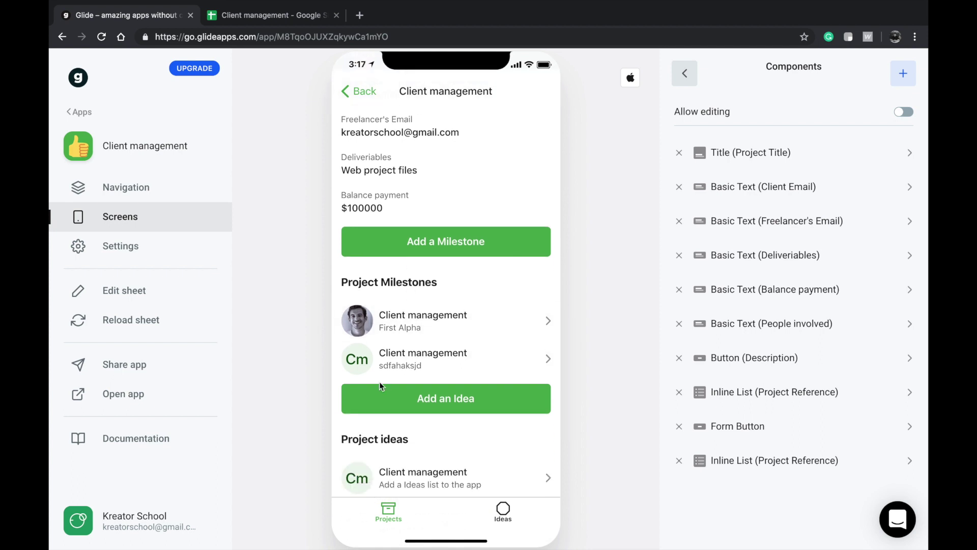
{"action": "scroll", "coordinate": [371, 154], "scroll_direction": "up", "scroll_amount": 5}
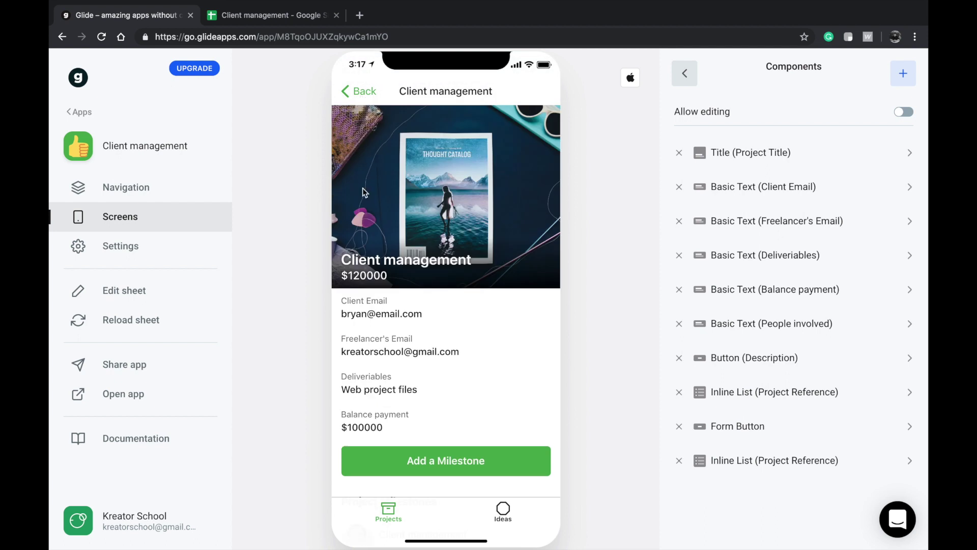
{"action": "scroll", "coordinate": [401, 267], "scroll_direction": "down", "scroll_amount": 5}
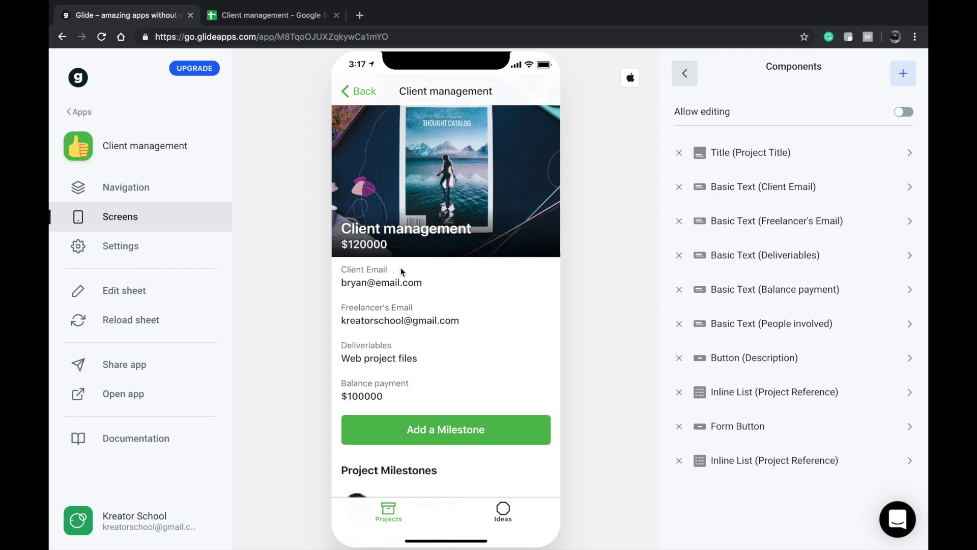
{"action": "scroll", "coordinate": [401, 205], "scroll_direction": "down", "scroll_amount": 3}
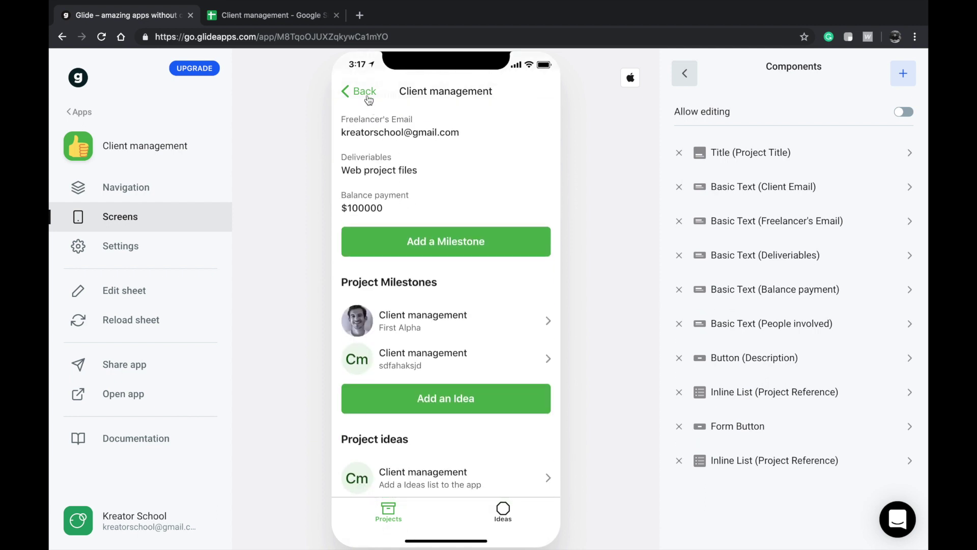
- Try the new project form's Budget/Price and Client Email fields, then close it without saving
{"action": "left_click", "coordinate": [362, 92]}
{"action": "left_click", "coordinate": [542, 94]}
{"action": "left_click", "coordinate": [421, 268]}
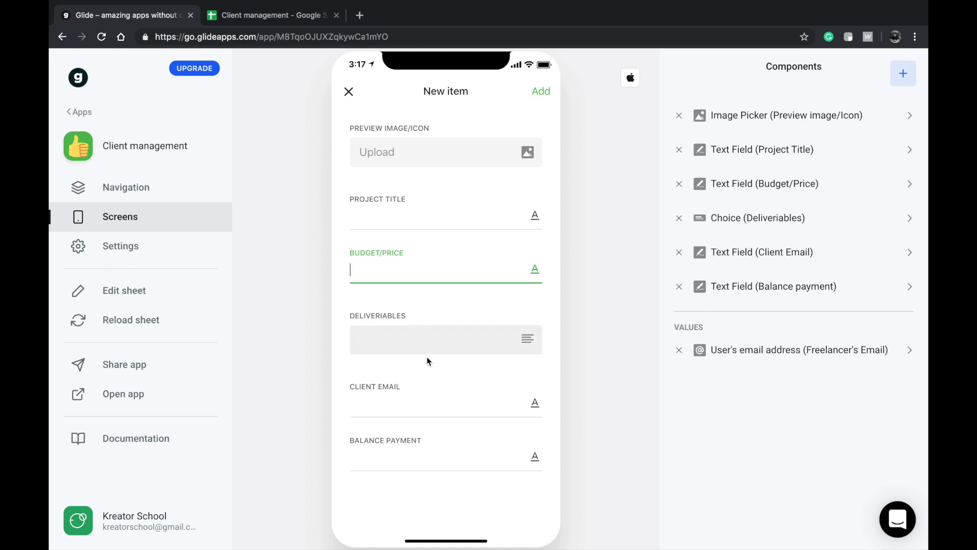
{"action": "left_click", "coordinate": [409, 404]}
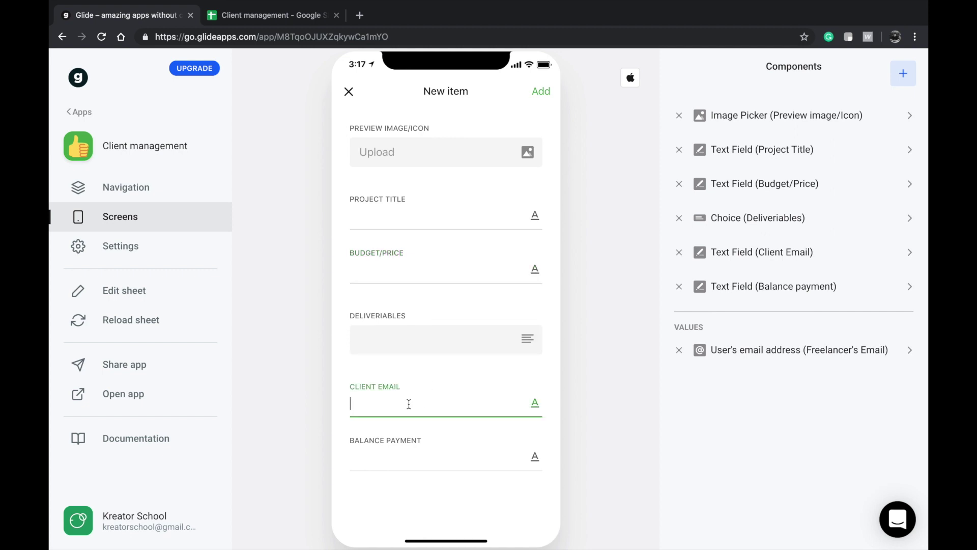
{"action": "left_click", "coordinate": [342, 92]}
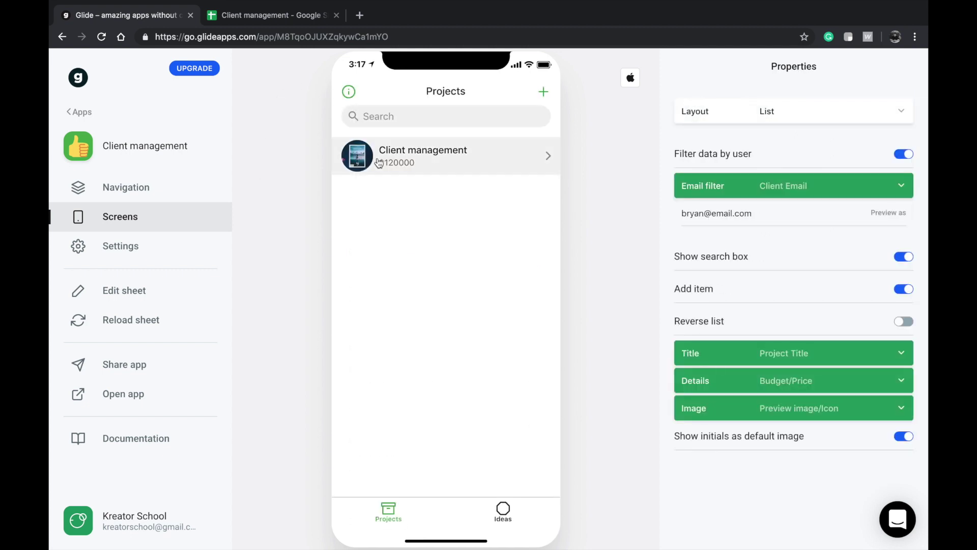
- Open the Client management detail screen again and scroll down to its components
{"action": "left_click", "coordinate": [460, 162]}
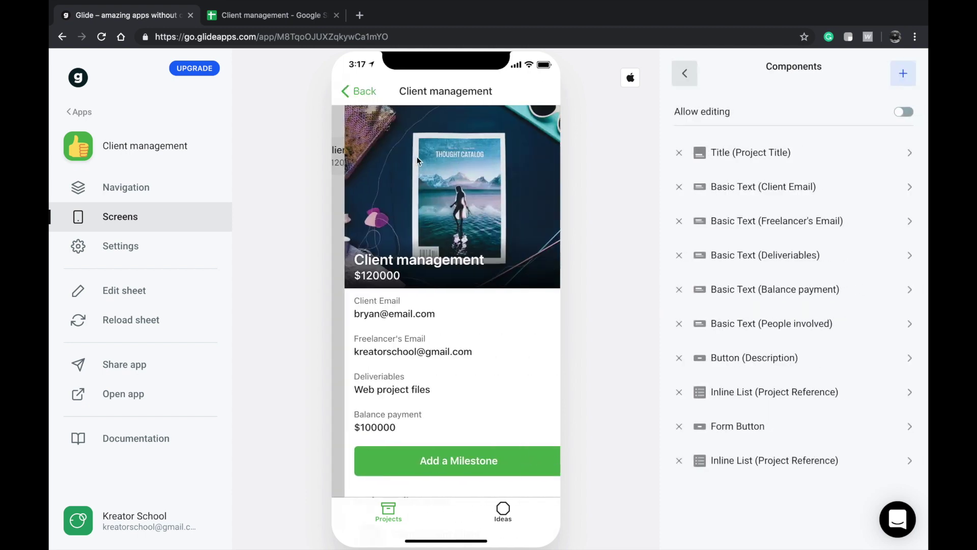
{"action": "scroll", "coordinate": [413, 334], "scroll_direction": "down", "scroll_amount": 5}
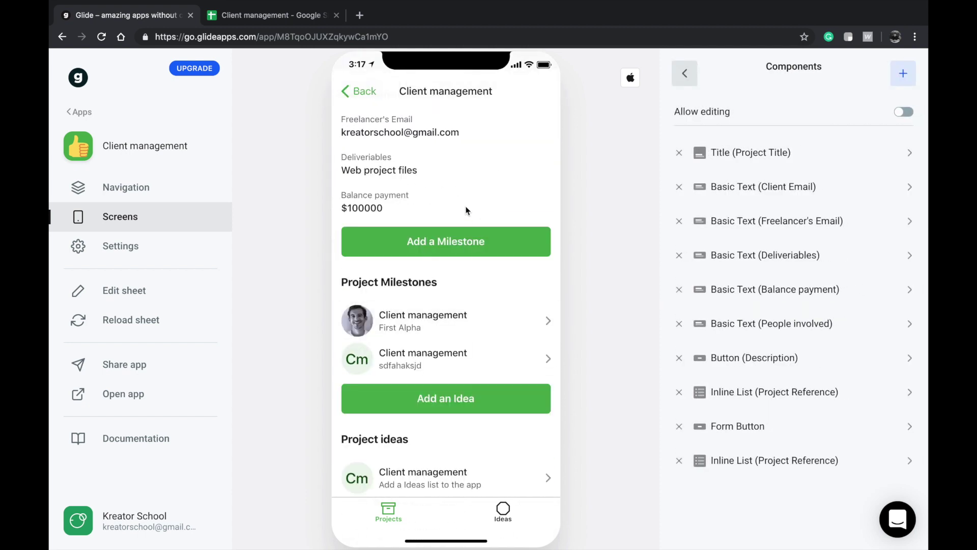
{"action": "left_click", "coordinate": [359, 94]}
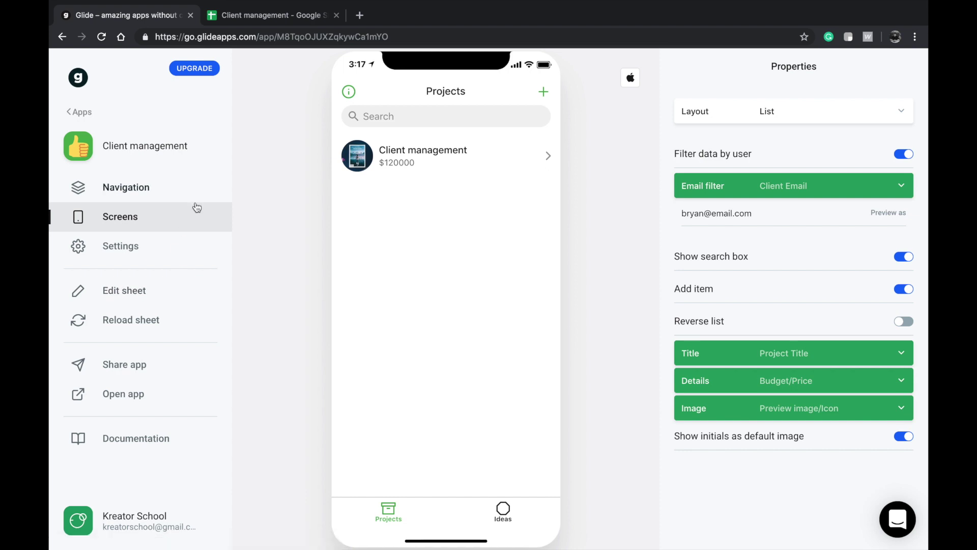
{"action": "left_click", "coordinate": [500, 168]}
{"action": "scroll", "coordinate": [466, 321], "scroll_direction": "down", "scroll_amount": 3}
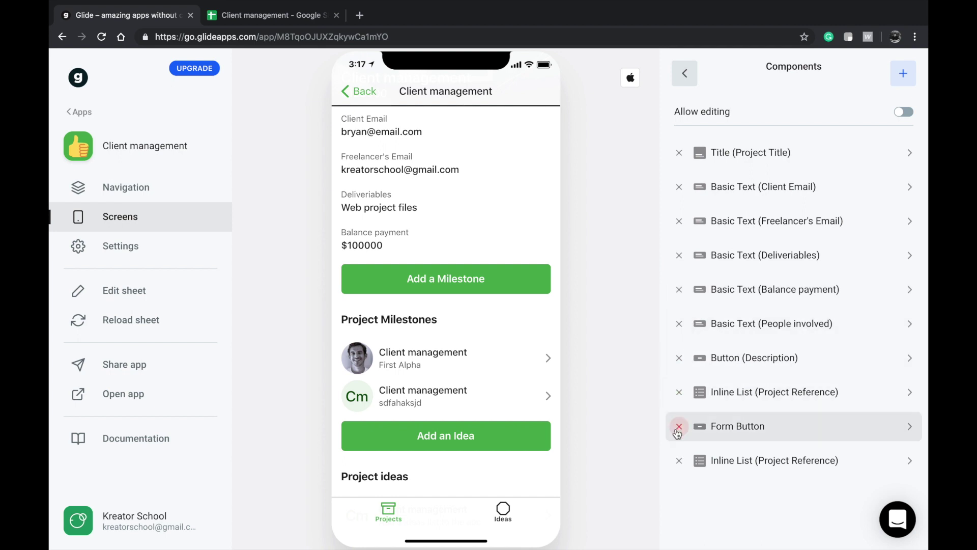
- Delete the Add a Milestone button from the project detail screen
{"action": "scroll", "coordinate": [678, 430], "scroll_direction": "down", "scroll_amount": 1}
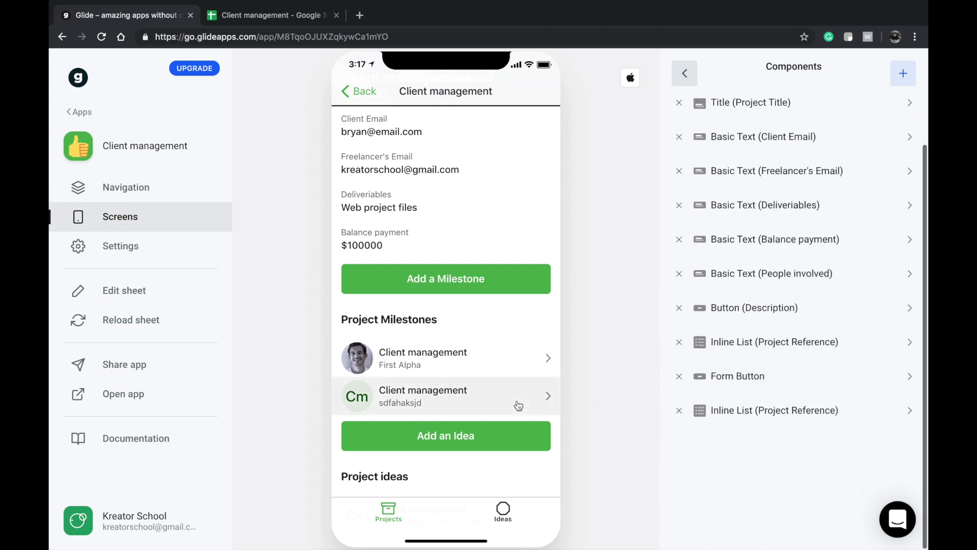
{"action": "scroll", "coordinate": [518, 404], "scroll_direction": "down", "scroll_amount": 1}
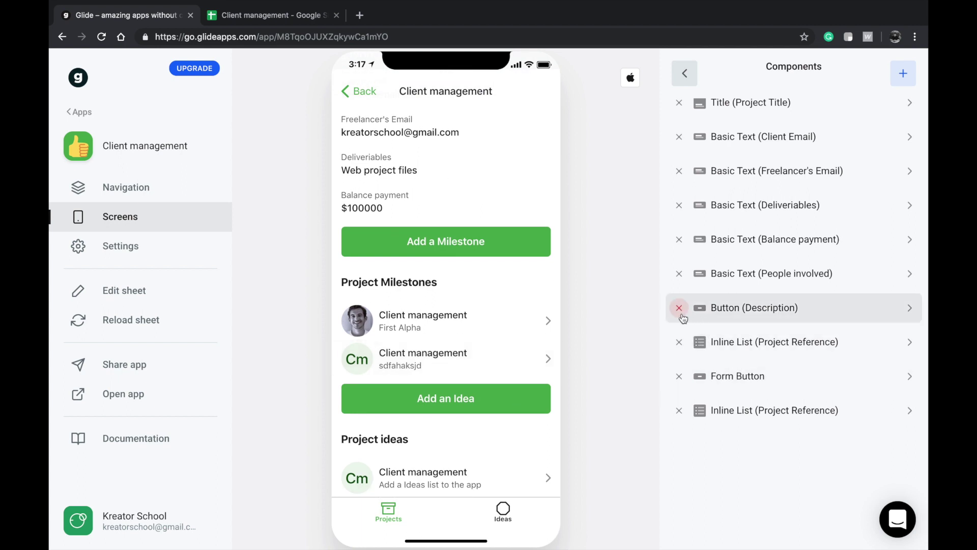
{"action": "left_click", "coordinate": [733, 316]}
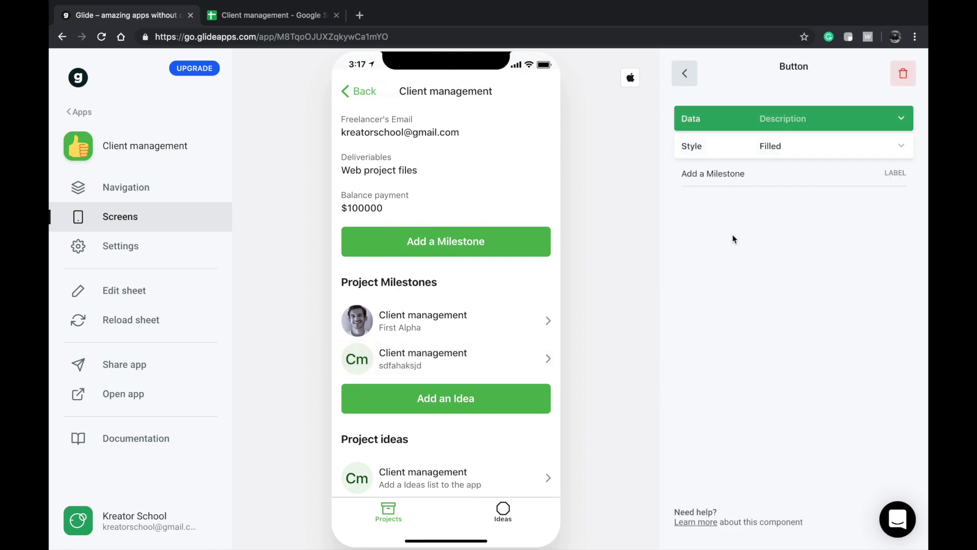
{"action": "left_click", "coordinate": [684, 74]}
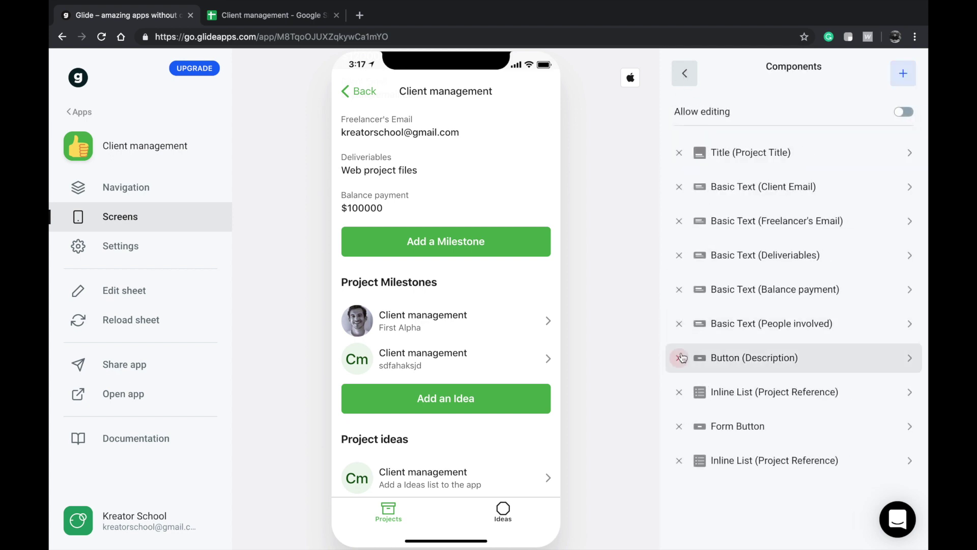
{"action": "left_click", "coordinate": [679, 358]}
{"action": "scroll", "coordinate": [489, 334], "scroll_direction": "down", "scroll_amount": 3}
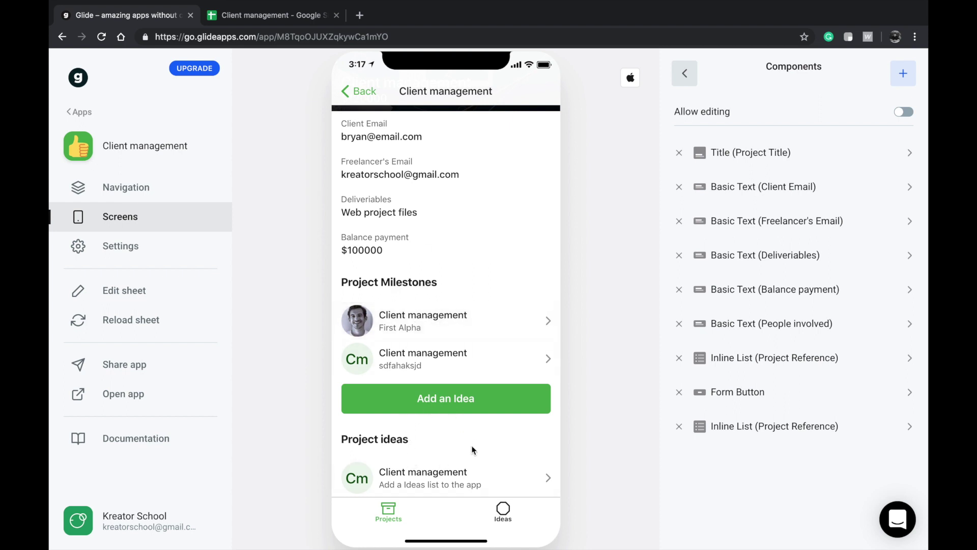
{"action": "scroll", "coordinate": [388, 312], "scroll_direction": "up", "scroll_amount": 2}
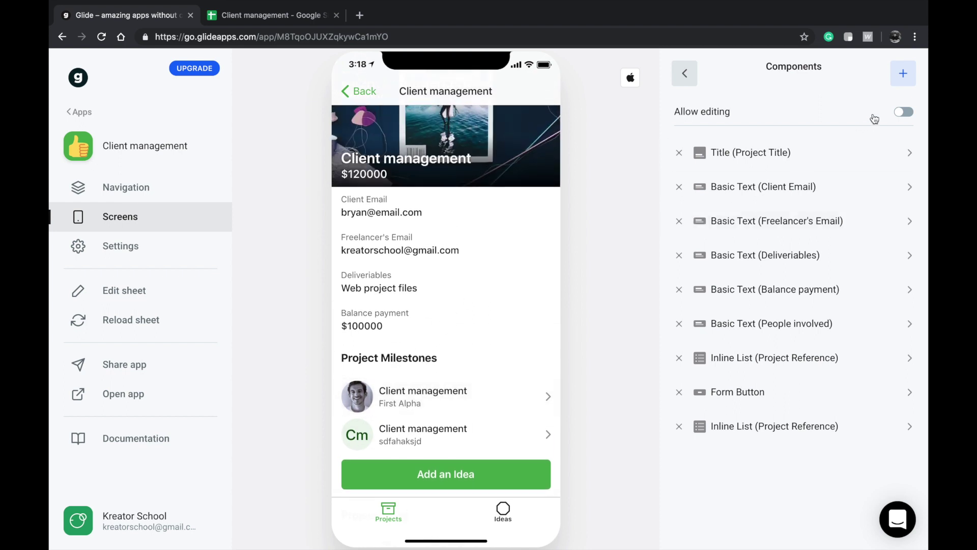
- Add and then remove an Email component, leaving the component picker open
{"action": "left_click", "coordinate": [905, 74]}
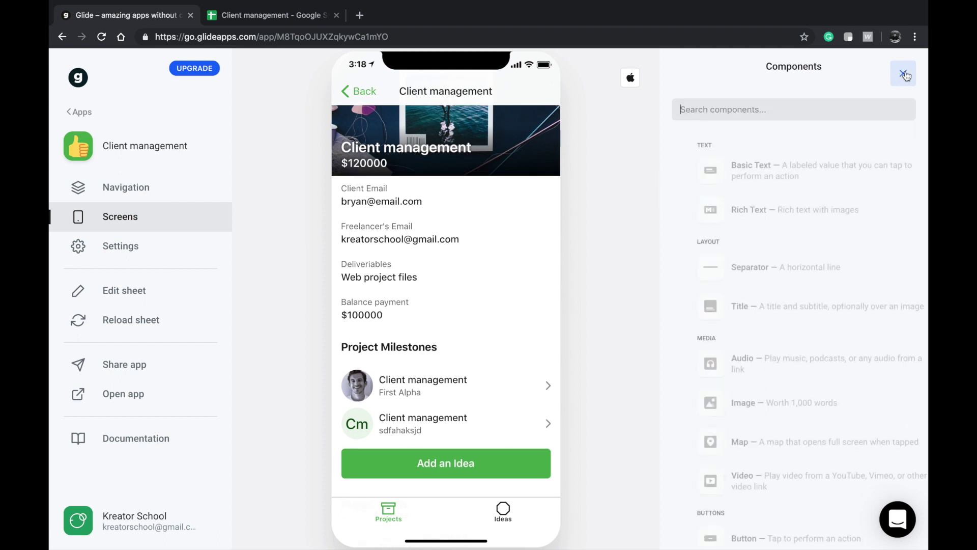
{"action": "scroll", "coordinate": [774, 358], "scroll_direction": "down", "scroll_amount": 5}
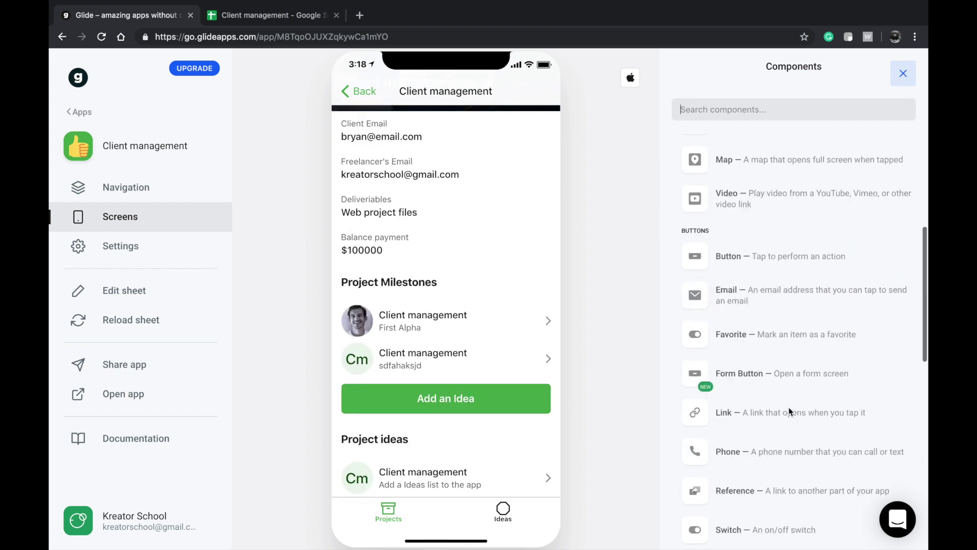
{"action": "left_click", "coordinate": [788, 317]}
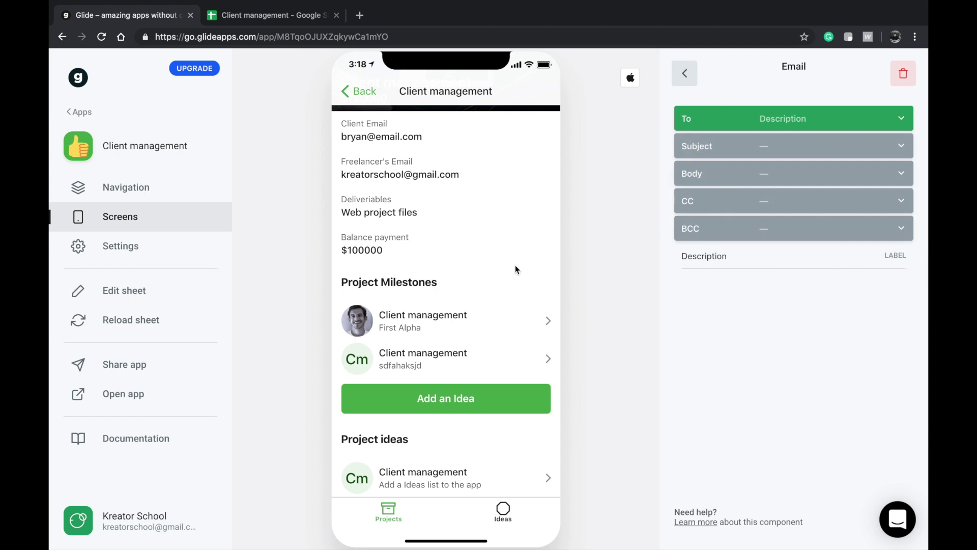
{"action": "left_click", "coordinate": [904, 75]}
{"action": "left_click", "coordinate": [902, 73]}
{"action": "scroll", "coordinate": [780, 231], "scroll_direction": "down", "scroll_amount": 2}
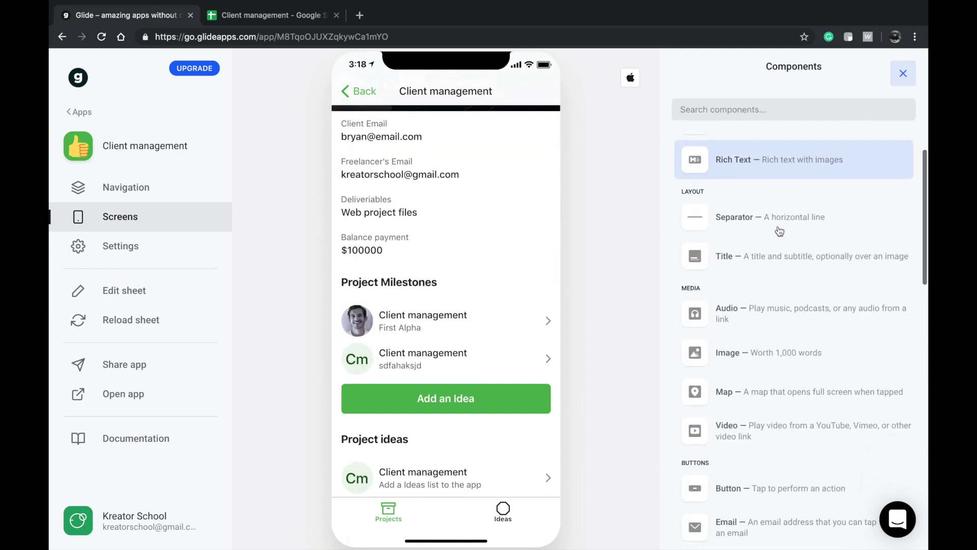
{"action": "scroll", "coordinate": [753, 351], "scroll_direction": "down", "scroll_amount": 3}
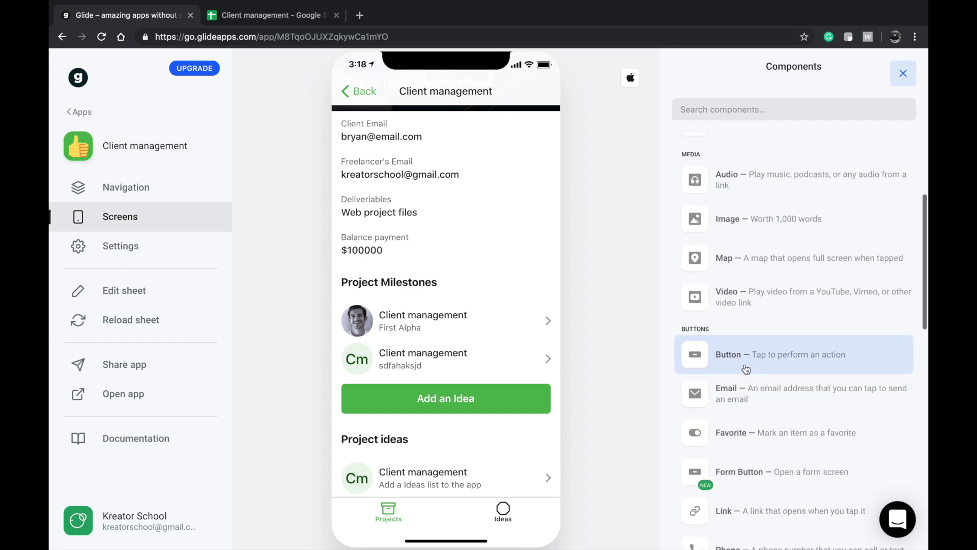
- Add a 'Contact Freelancer' button that sends email to the Freelancer's Email column
{"action": "left_click", "coordinate": [747, 369]}
{"action": "left_click", "coordinate": [789, 122]}
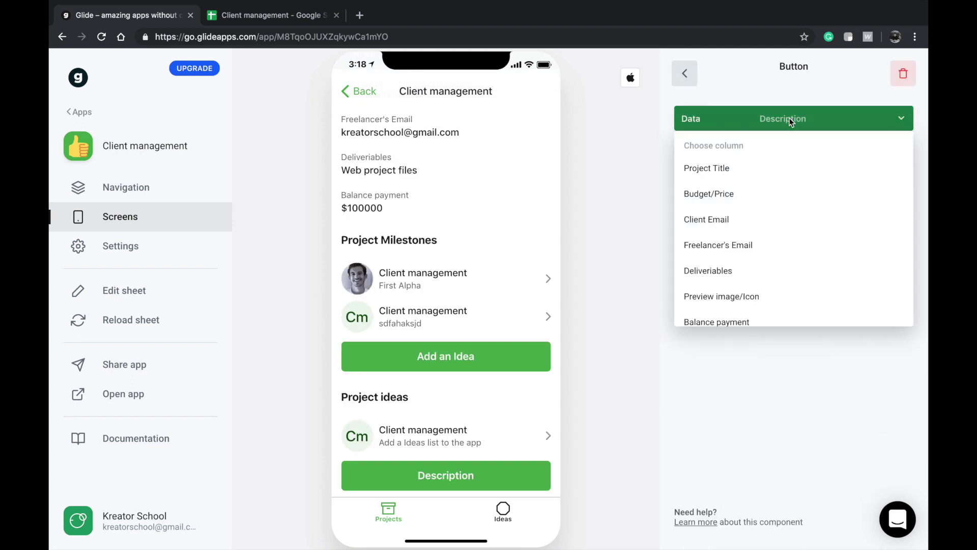
{"action": "left_click", "coordinate": [734, 424]}
{"action": "left_click", "coordinate": [762, 178]}
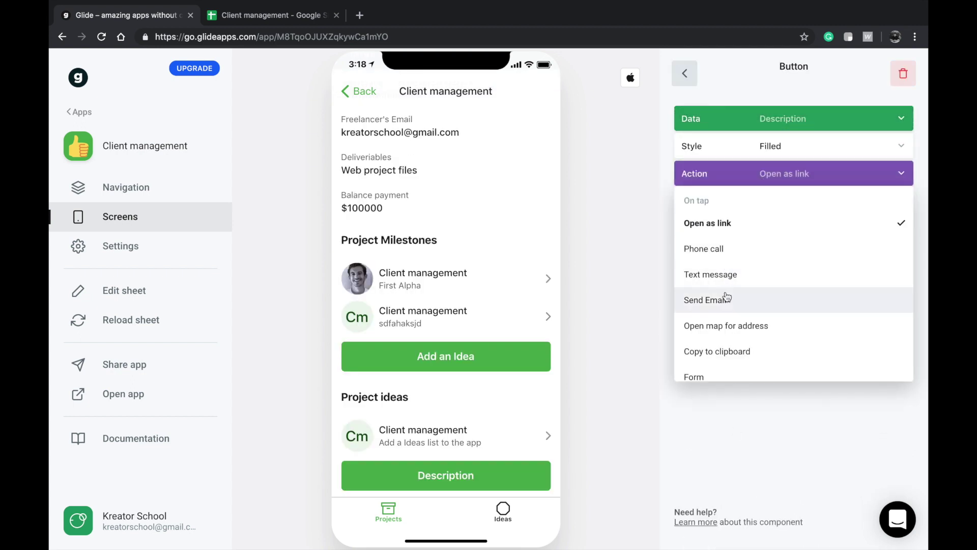
{"action": "left_click", "coordinate": [726, 299]}
{"action": "left_click", "coordinate": [760, 145]}
{"action": "left_click", "coordinate": [770, 113]}
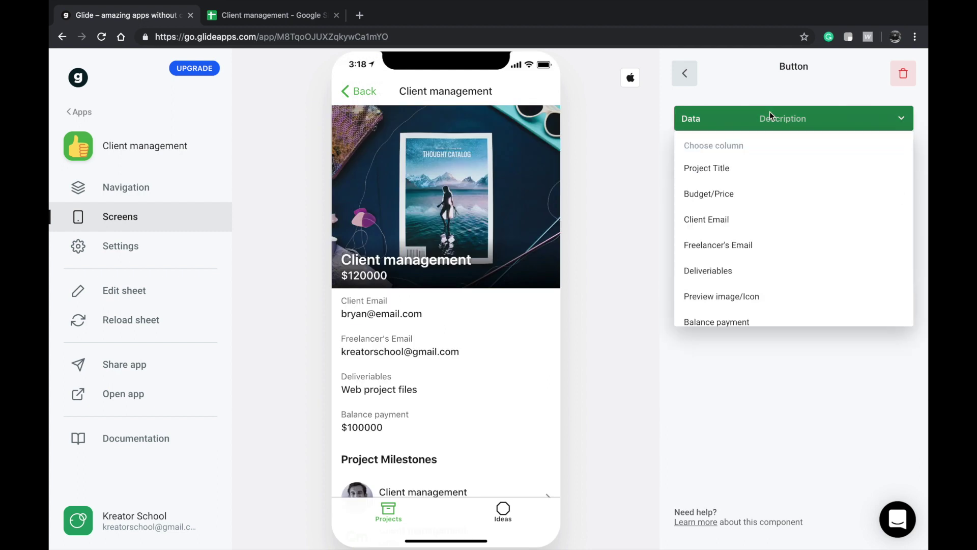
{"action": "left_click", "coordinate": [724, 250]}
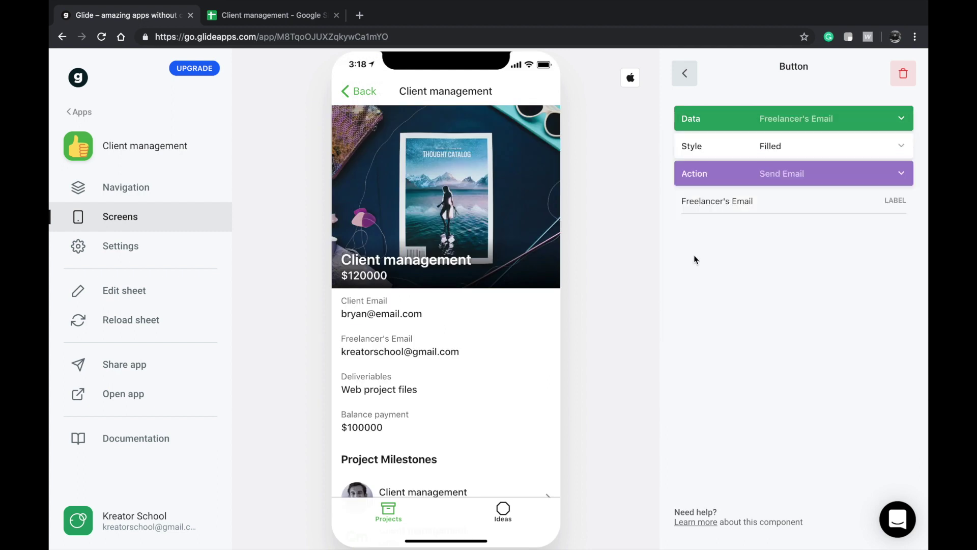
{"action": "scroll", "coordinate": [408, 341], "scroll_direction": "down", "scroll_amount": 5}
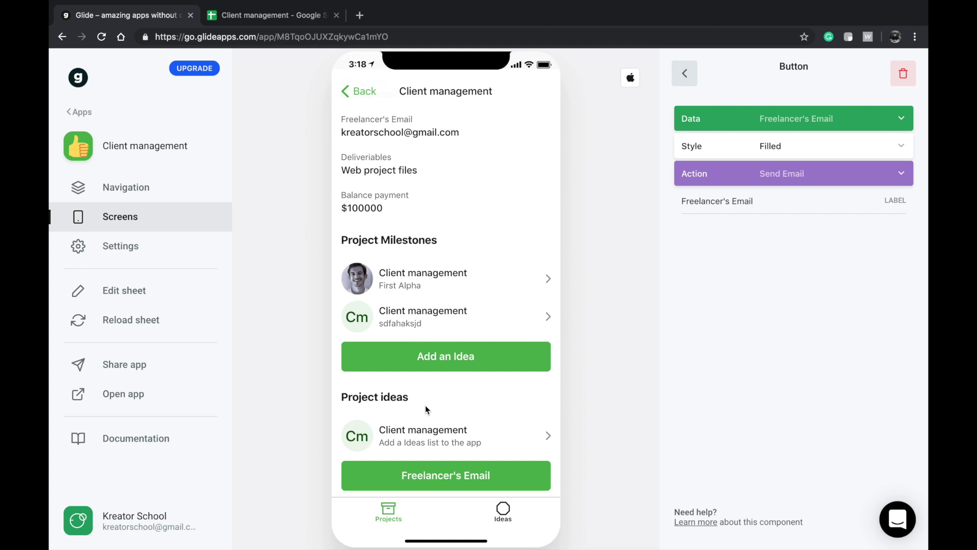
{"action": "scroll", "coordinate": [426, 407], "scroll_direction": "up", "scroll_amount": 2}
{"action": "triple_click", "coordinate": [741, 209]}
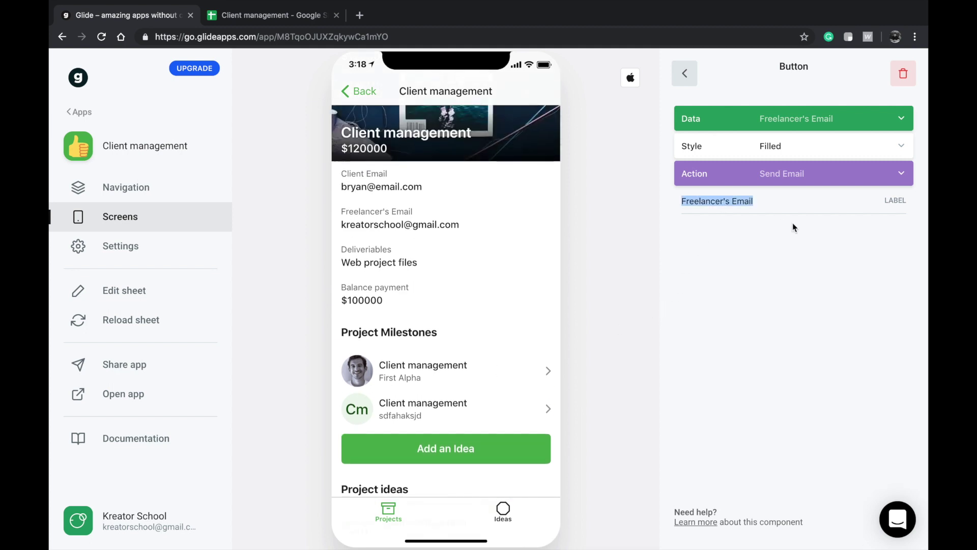
{"action": "type", "text": "Contact"}
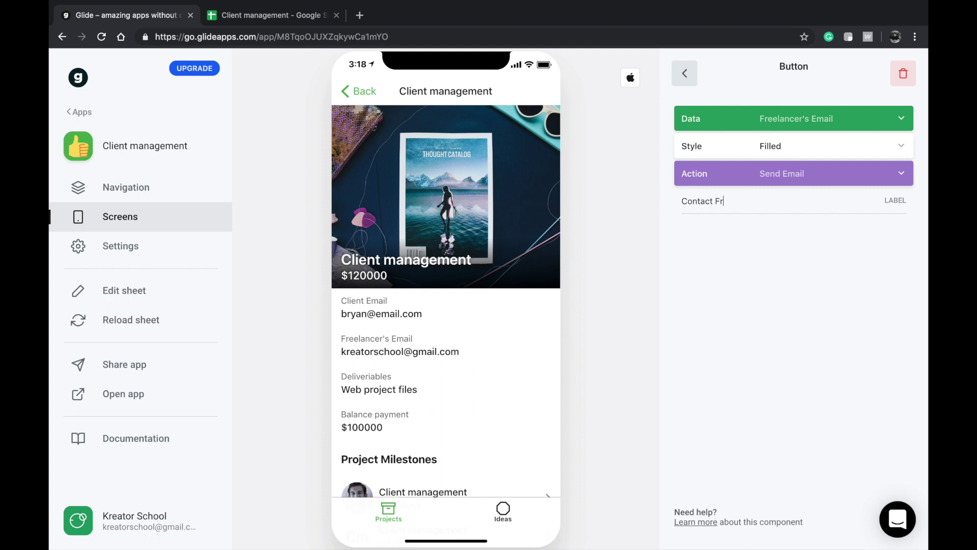
- Move the button below Balance payment, delete People involved, and switch to the Milestones sheet
{"action": "left_click", "coordinate": [688, 78]}
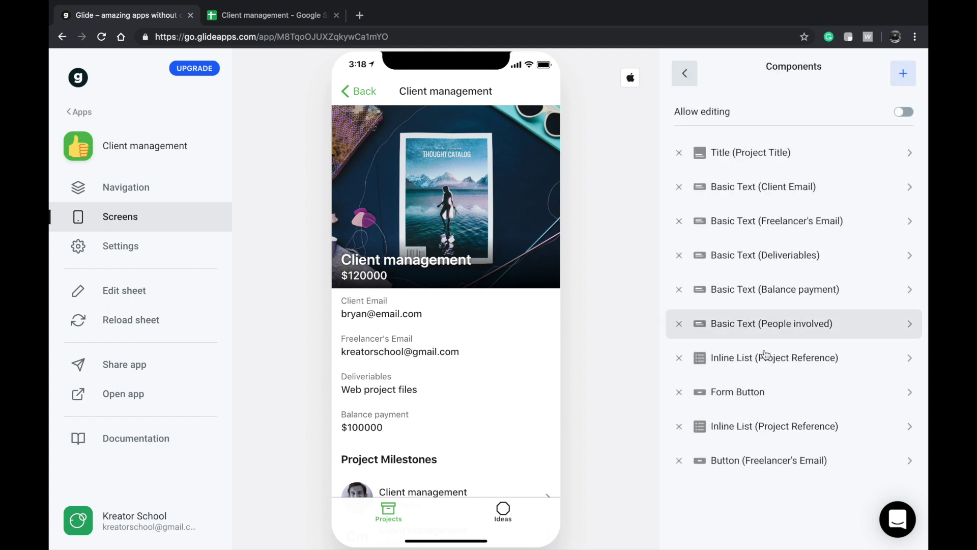
{"action": "left_click_drag", "start_coordinate": [757, 460], "coordinate": [752, 224]}
{"action": "scroll", "coordinate": [421, 438], "scroll_direction": "down", "scroll_amount": 2}
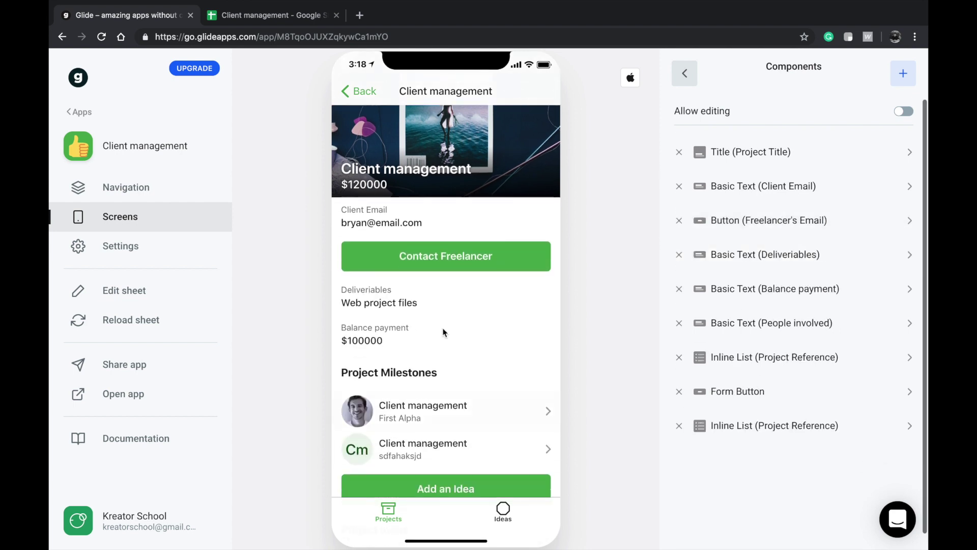
{"action": "scroll", "coordinate": [376, 229], "scroll_direction": "up", "scroll_amount": 2}
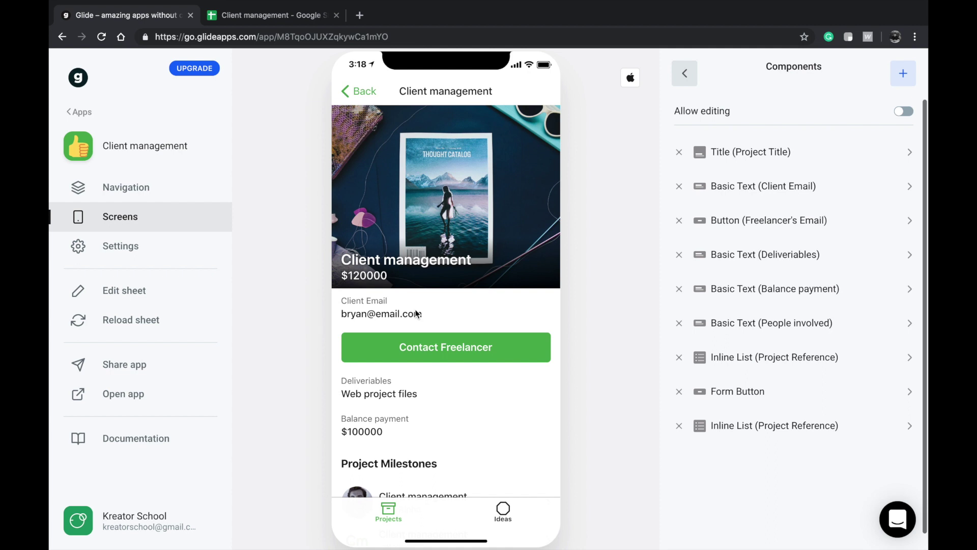
{"action": "scroll", "coordinate": [415, 313], "scroll_direction": "down", "scroll_amount": 4}
{"action": "scroll", "coordinate": [428, 205], "scroll_direction": "up", "scroll_amount": 3}
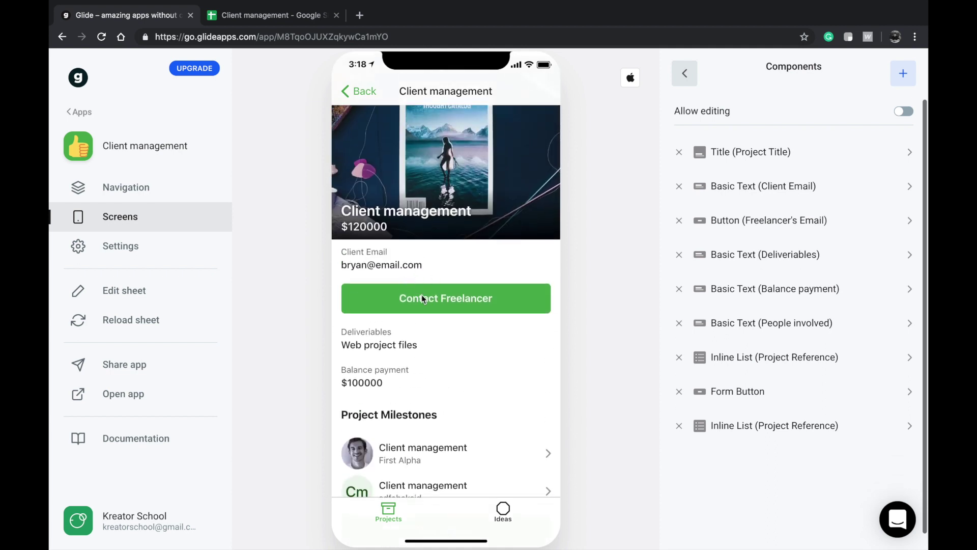
{"action": "left_click_drag", "start_coordinate": [762, 226], "coordinate": [779, 301]}
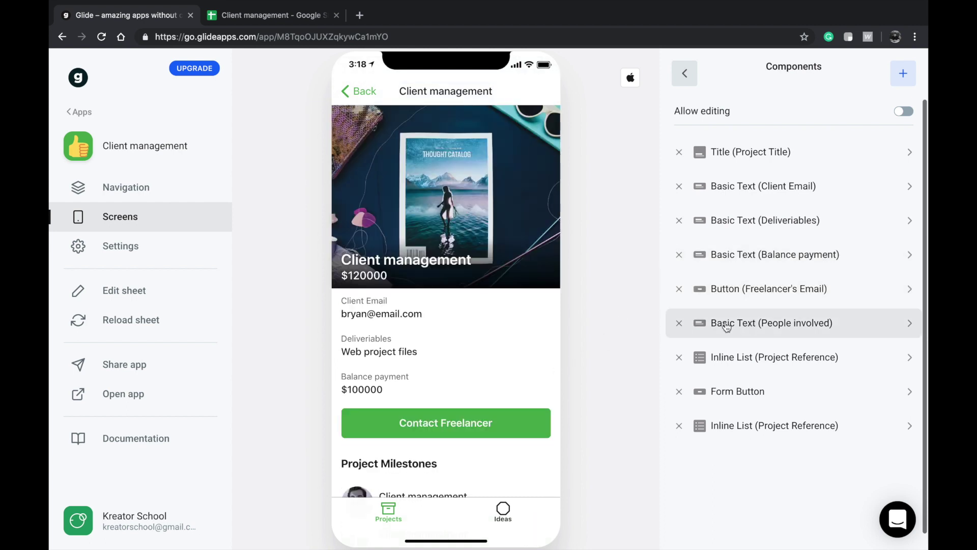
{"action": "left_click", "coordinate": [680, 323]}
{"action": "left_click", "coordinate": [273, 14]}
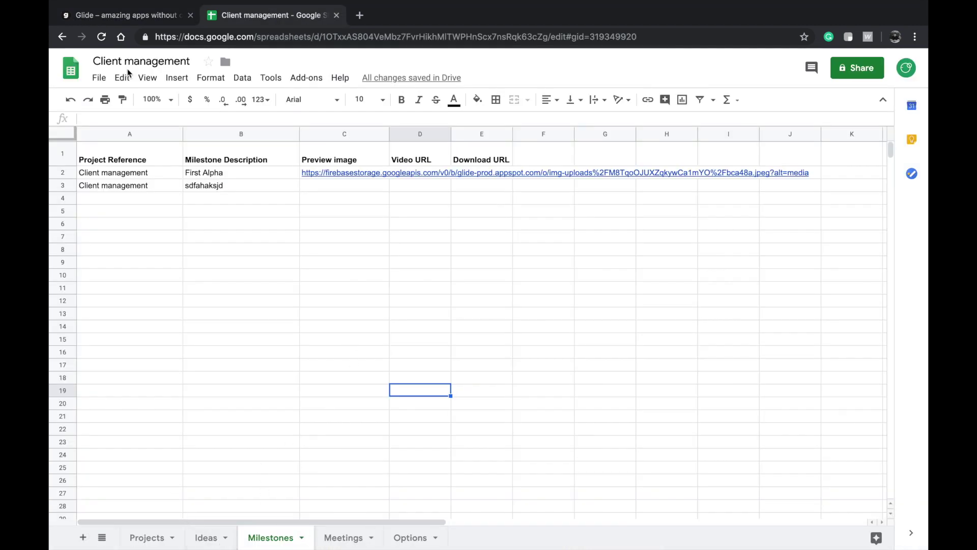
{"action": "left_click", "coordinate": [121, 17]}
{"action": "scroll", "coordinate": [481, 213], "scroll_direction": "down", "scroll_amount": 5}
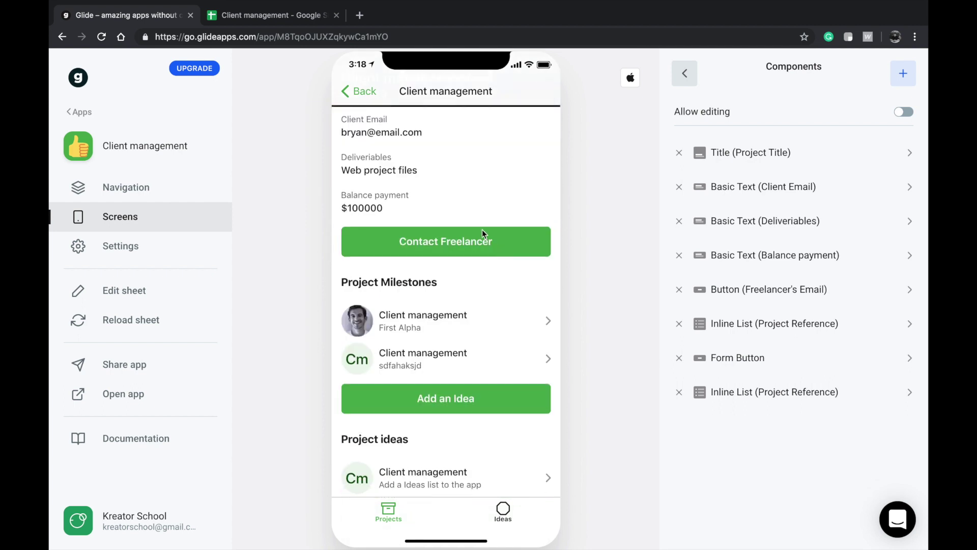
{"action": "left_click", "coordinate": [468, 249]}
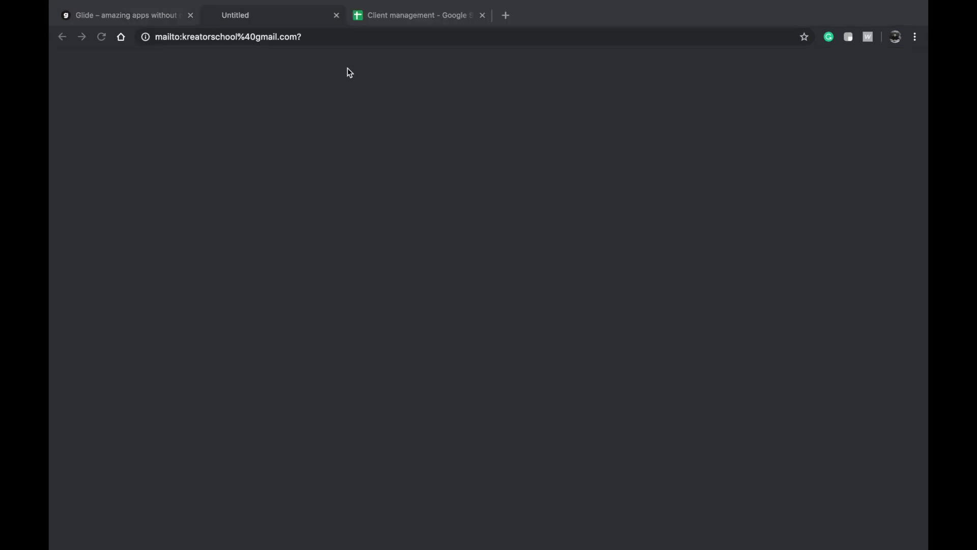
{"action": "left_click", "coordinate": [335, 15]}
{"action": "key", "text": "ctrl+alt+Left"}
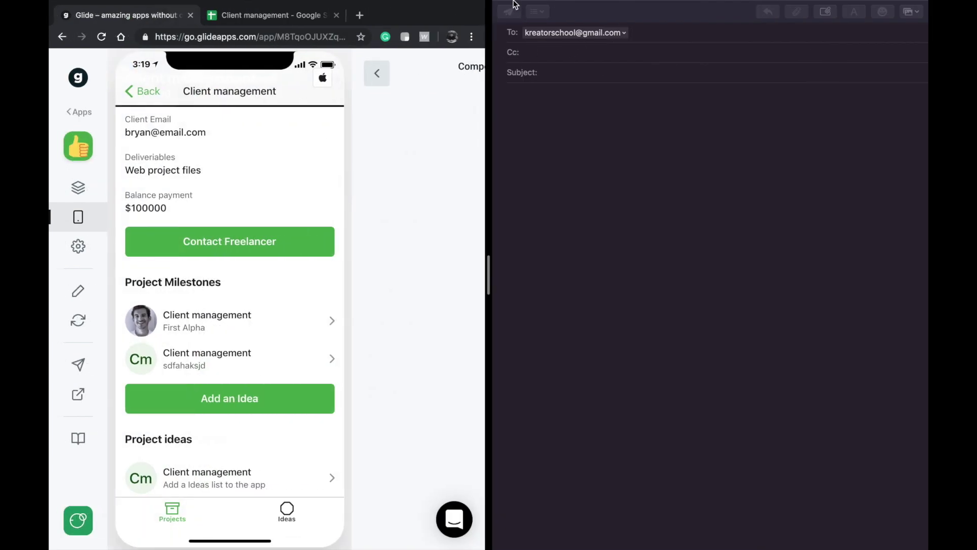
{"action": "left_click", "coordinate": [503, 25]}
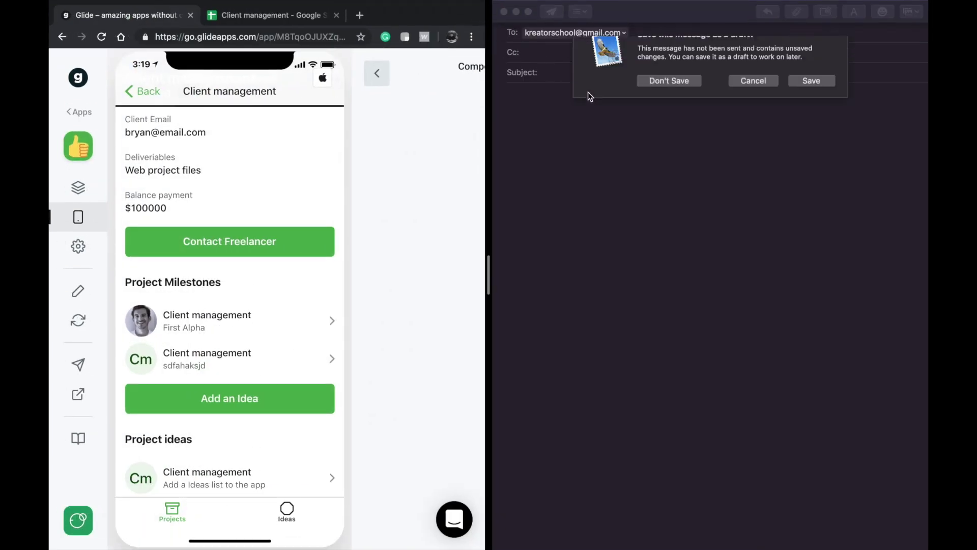
{"action": "left_click", "coordinate": [667, 86]}
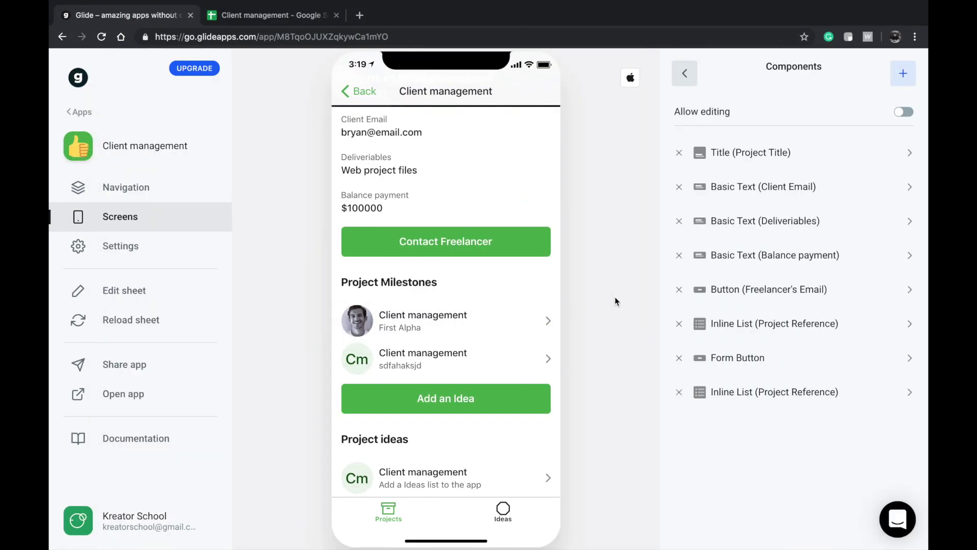
{"action": "scroll", "coordinate": [499, 382], "scroll_direction": "up", "scroll_amount": 4}
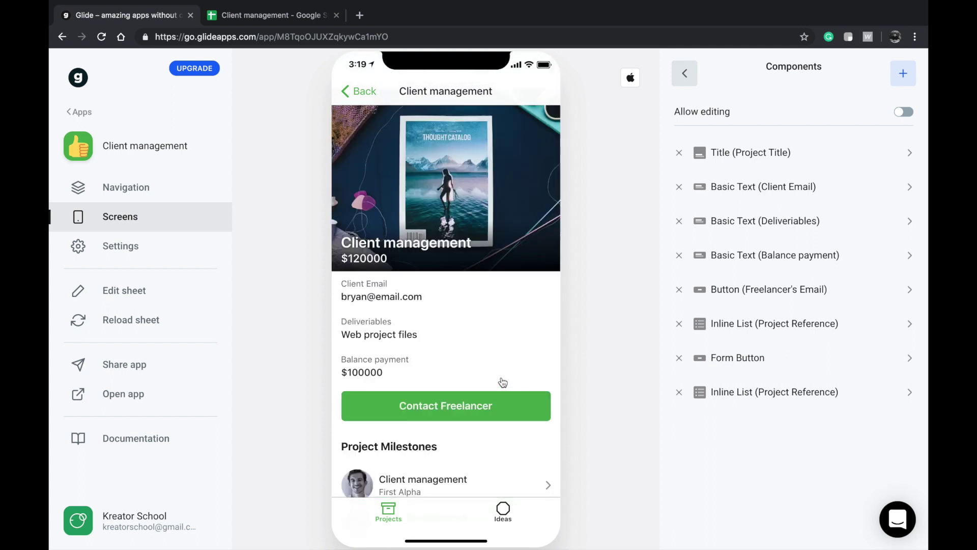
{"action": "scroll", "coordinate": [488, 345], "scroll_direction": "down", "scroll_amount": 3}
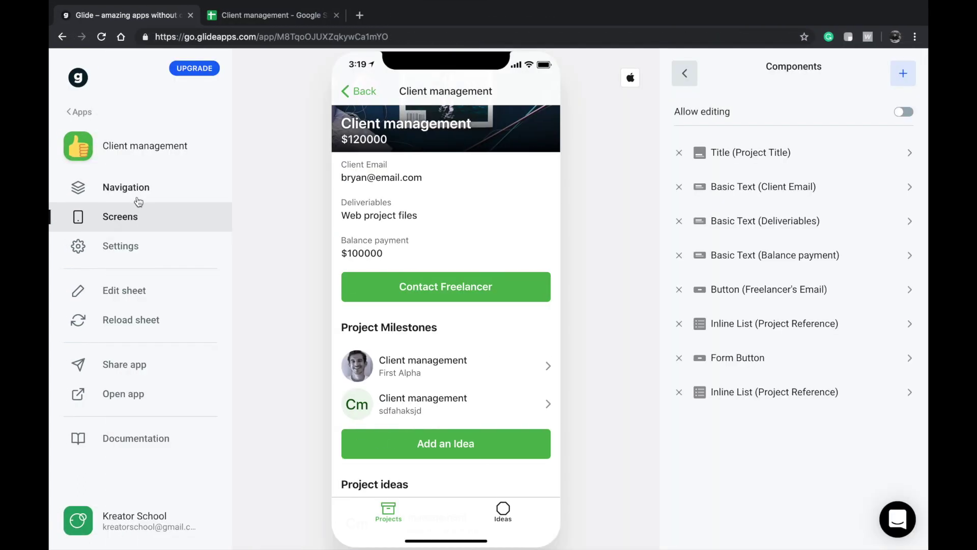
- Hide the Ideas tab from the app's navigation and return to the Projects list
{"action": "left_click", "coordinate": [139, 199]}
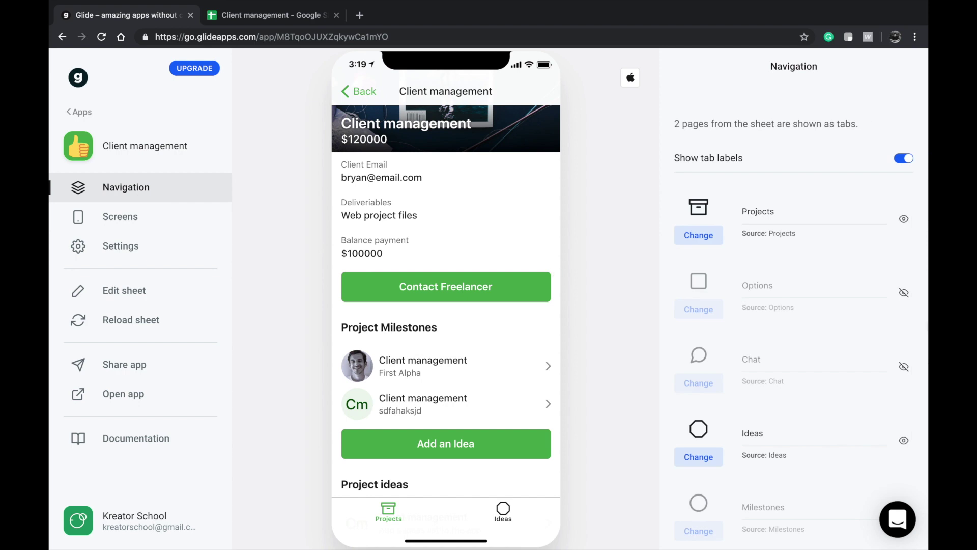
{"action": "left_click", "coordinate": [904, 440]}
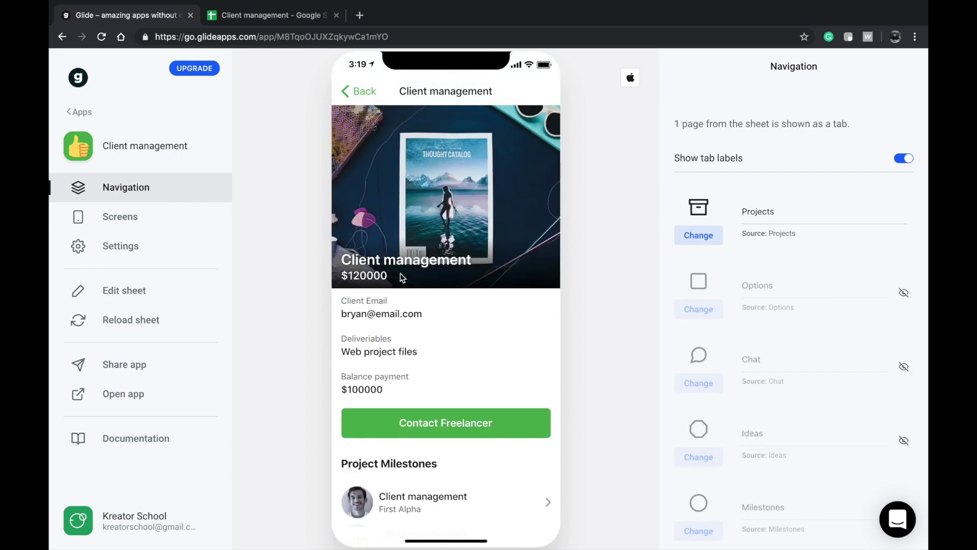
{"action": "left_click", "coordinate": [363, 91]}
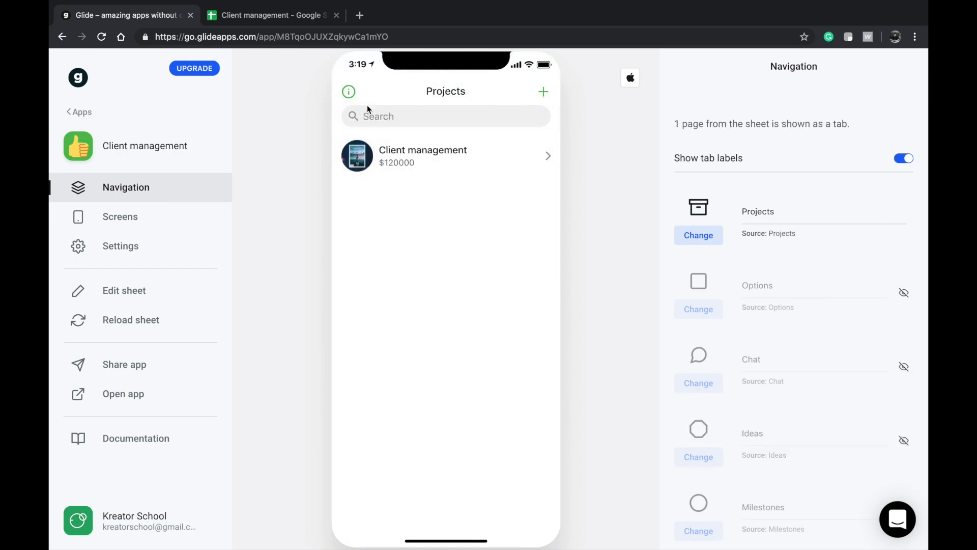
- Try the Pure Black theme and preview it on the Client management project details
{"action": "left_click", "coordinate": [146, 245]}
{"action": "left_click", "coordinate": [807, 216]}
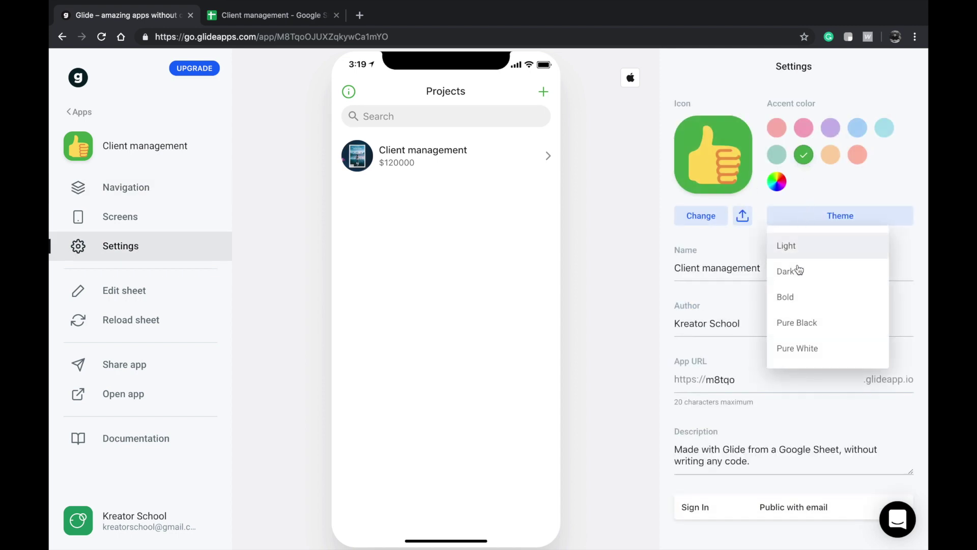
{"action": "left_click", "coordinate": [795, 328]}
{"action": "left_click", "coordinate": [421, 194]}
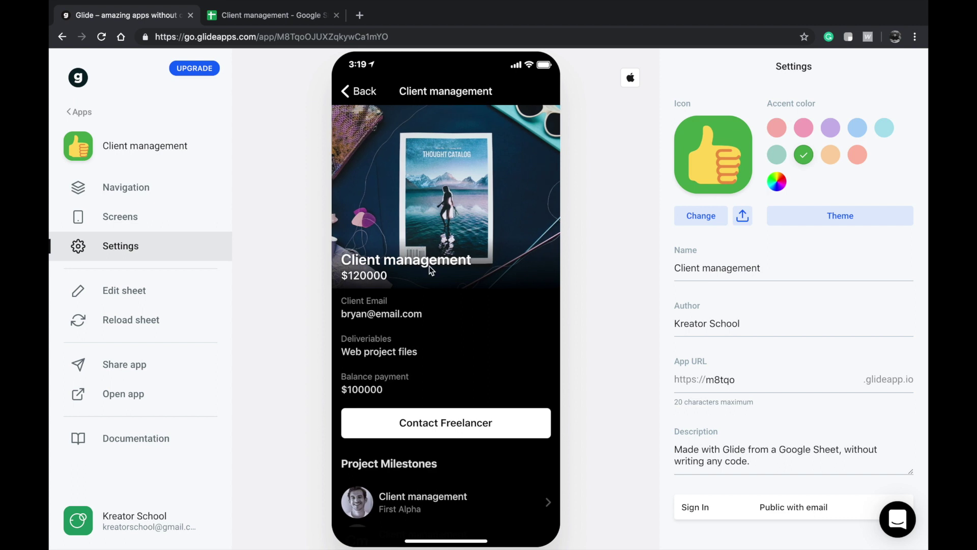
{"action": "scroll", "coordinate": [429, 266], "scroll_direction": "down", "scroll_amount": 3}
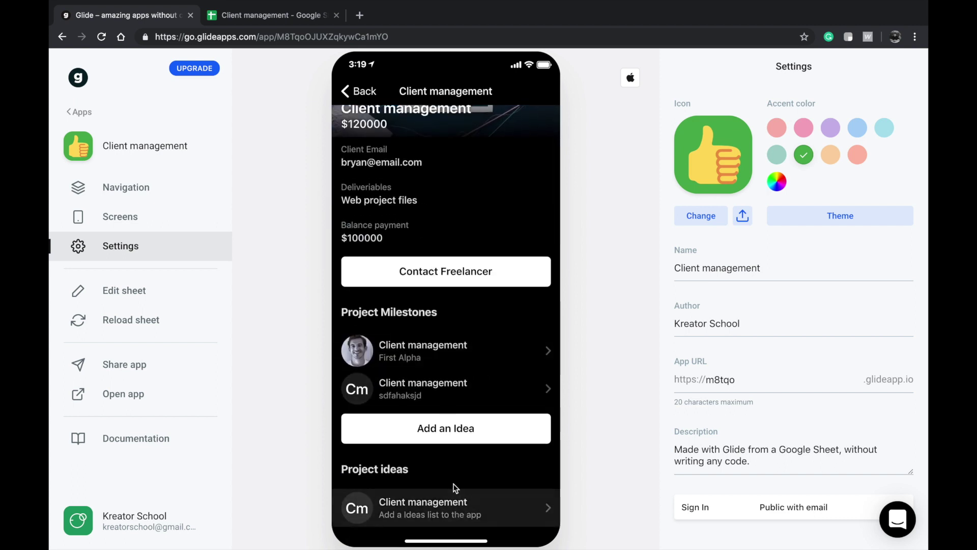
{"action": "scroll", "coordinate": [458, 255], "scroll_direction": "up", "scroll_amount": 3}
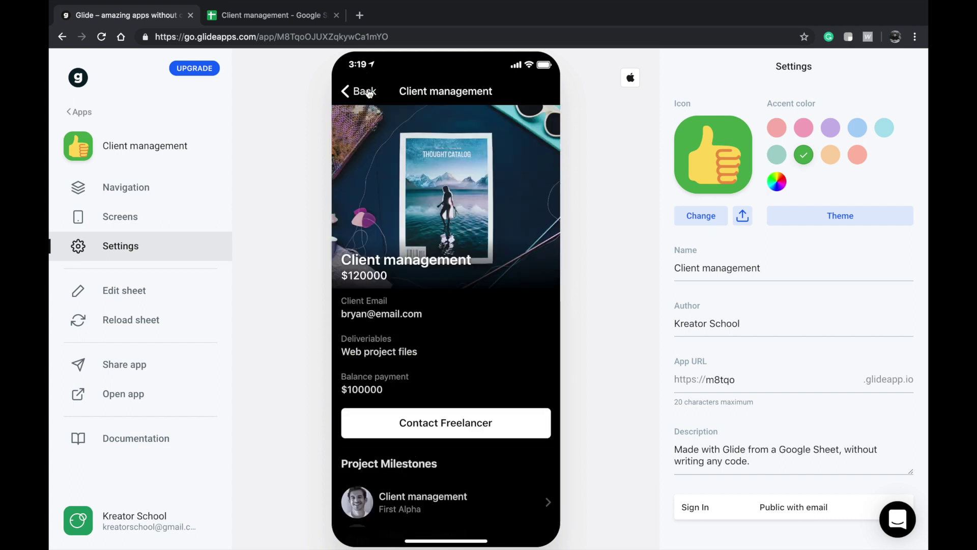
{"action": "left_click", "coordinate": [367, 92]}
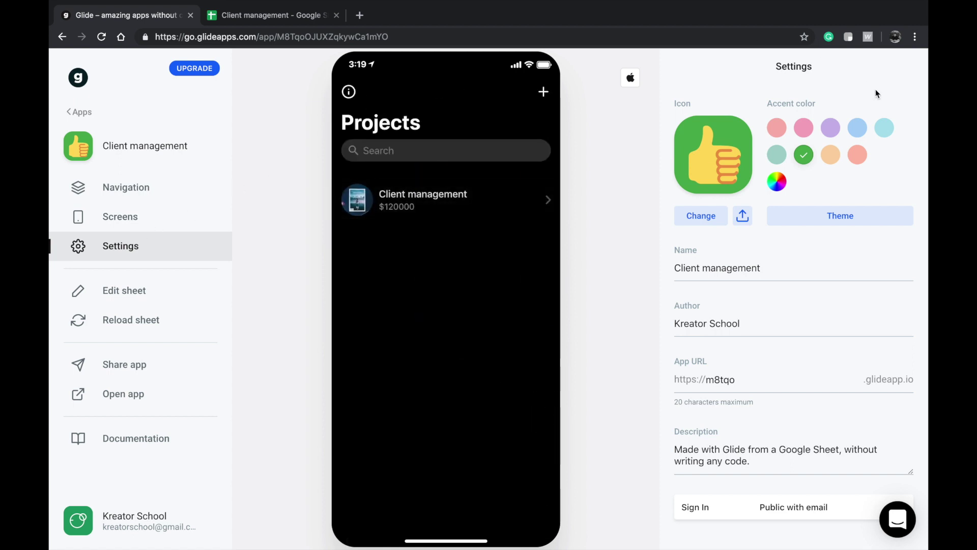
- Switch to the Dark theme with a purple accent colour and check the project details
{"action": "left_click", "coordinate": [800, 214]}
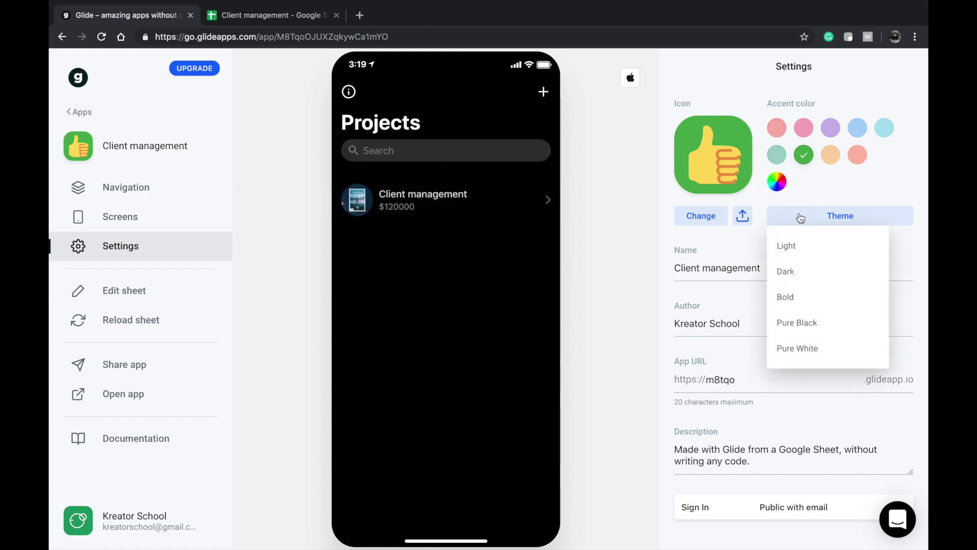
{"action": "left_click", "coordinate": [797, 277]}
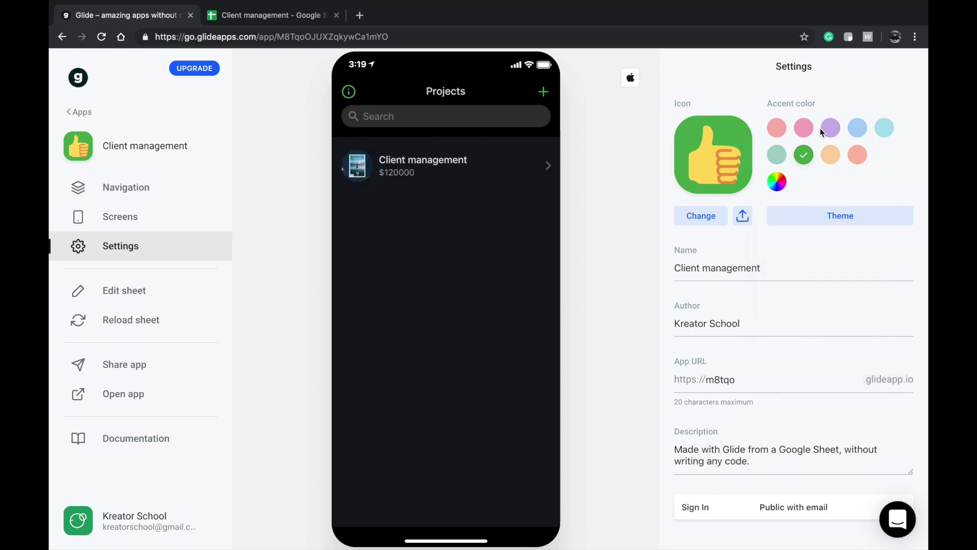
{"action": "left_click", "coordinate": [830, 127]}
{"action": "left_click", "coordinate": [487, 172]}
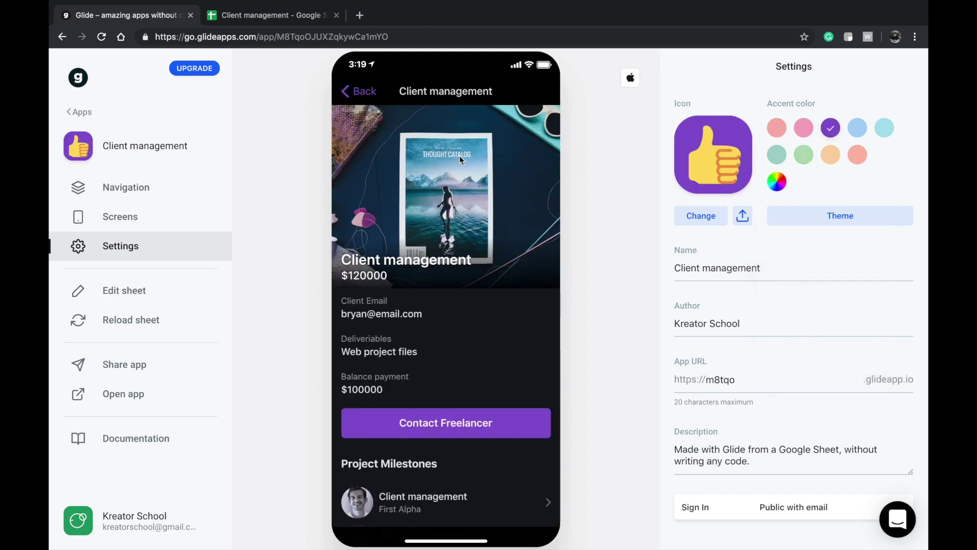
{"action": "scroll", "coordinate": [437, 276], "scroll_direction": "down", "scroll_amount": 3}
{"action": "scroll", "coordinate": [437, 276], "scroll_direction": "up", "scroll_amount": 3}
{"action": "scroll", "coordinate": [435, 273], "scroll_direction": "down", "scroll_amount": 3}
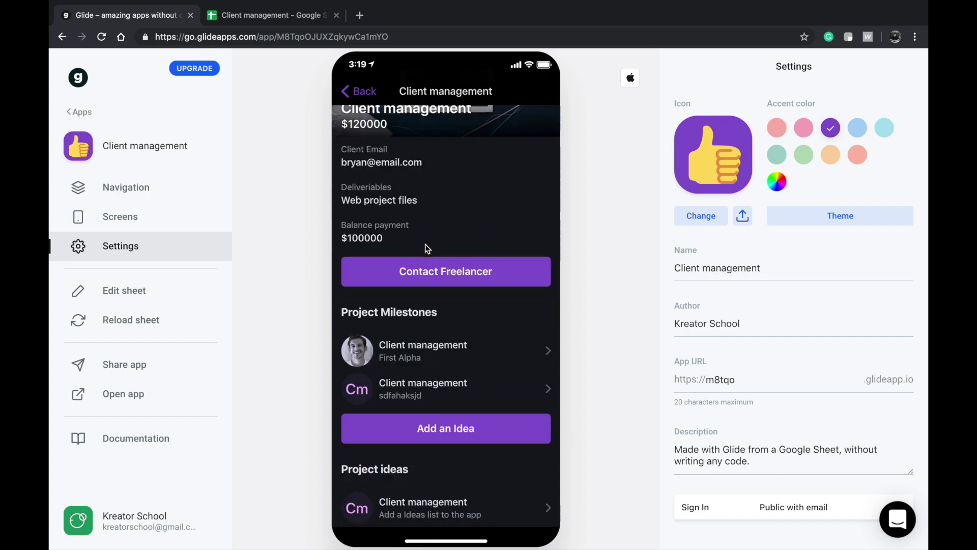
{"action": "left_click", "coordinate": [356, 99]}
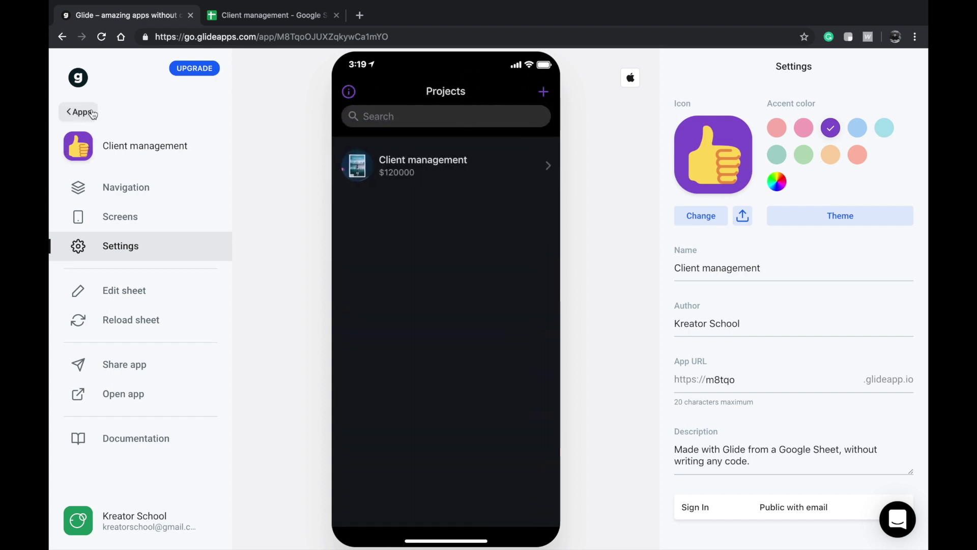
- Return to My Apps, cancel the new-app sheet picker, and duplicate the Client management app
{"action": "left_click", "coordinate": [91, 112]}
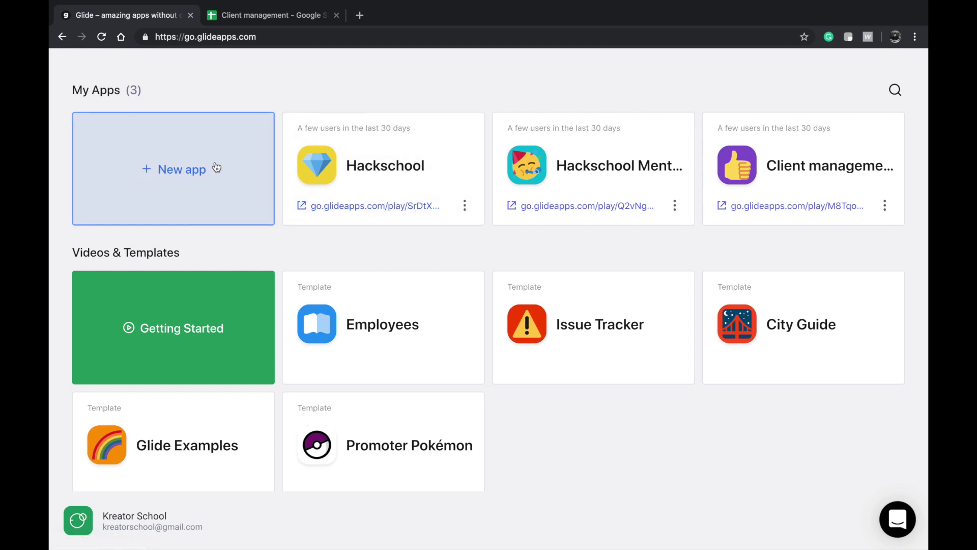
{"action": "left_click", "coordinate": [273, 184]}
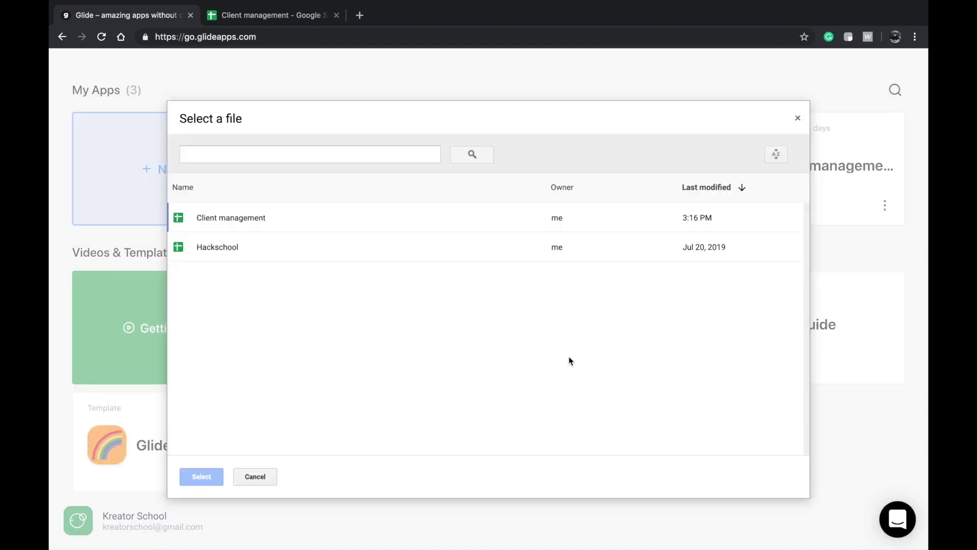
{"action": "left_click", "coordinate": [797, 118]}
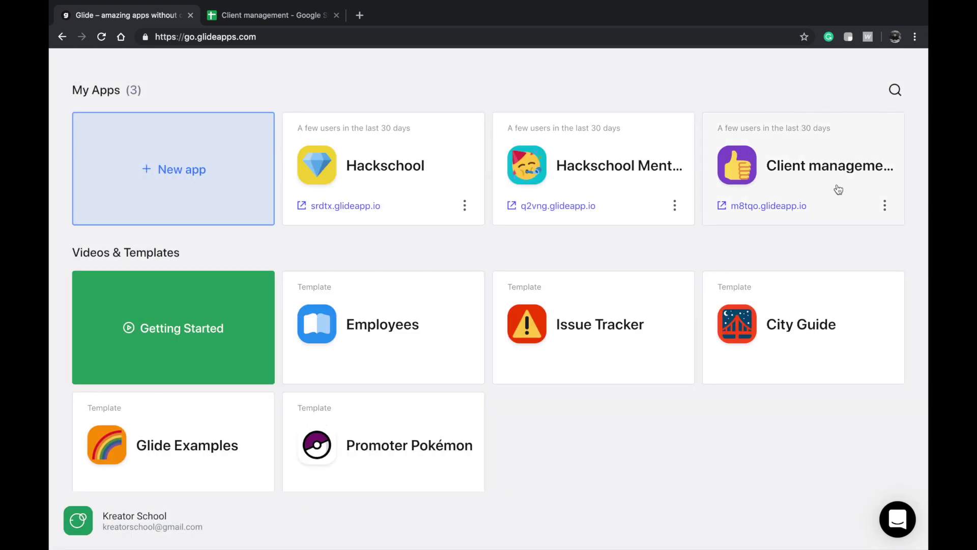
{"action": "left_click", "coordinate": [884, 206]}
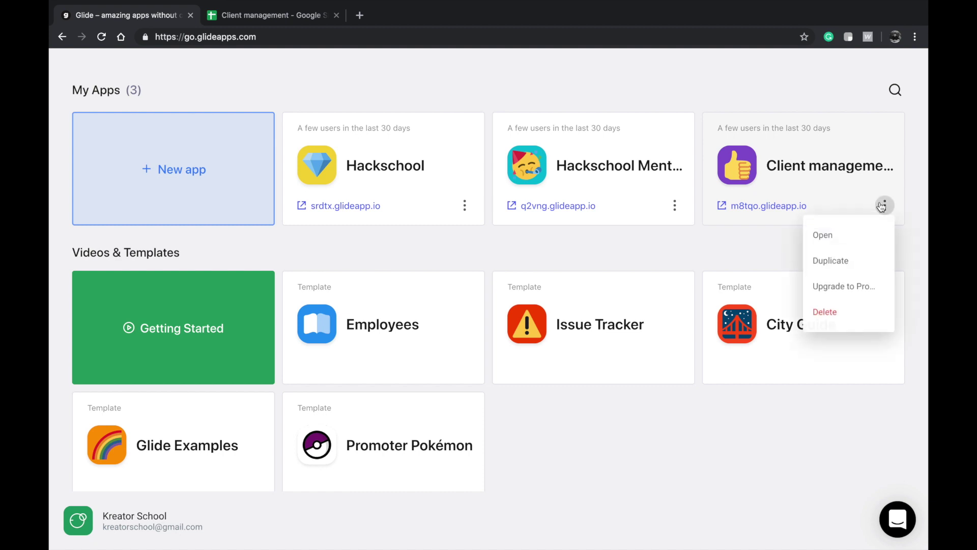
{"action": "left_click", "coordinate": [829, 268]}
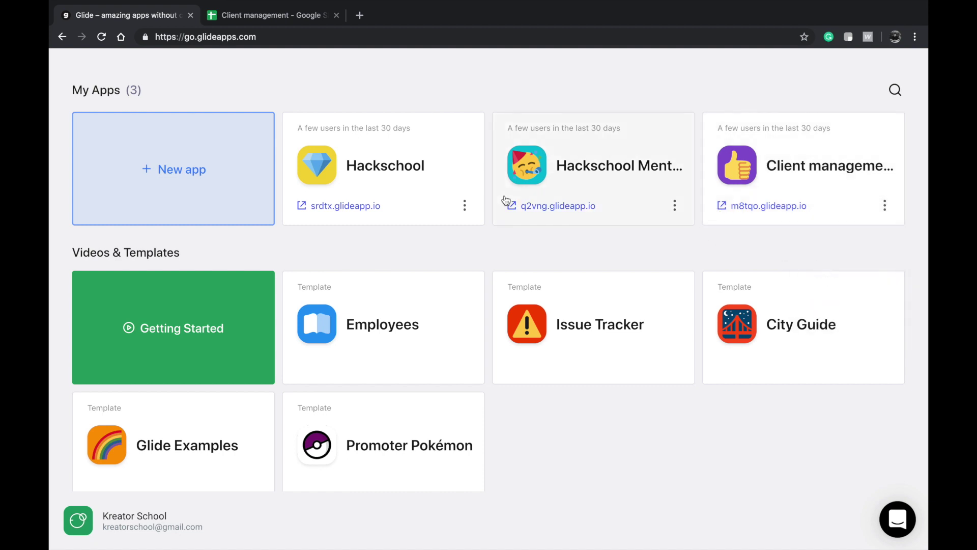
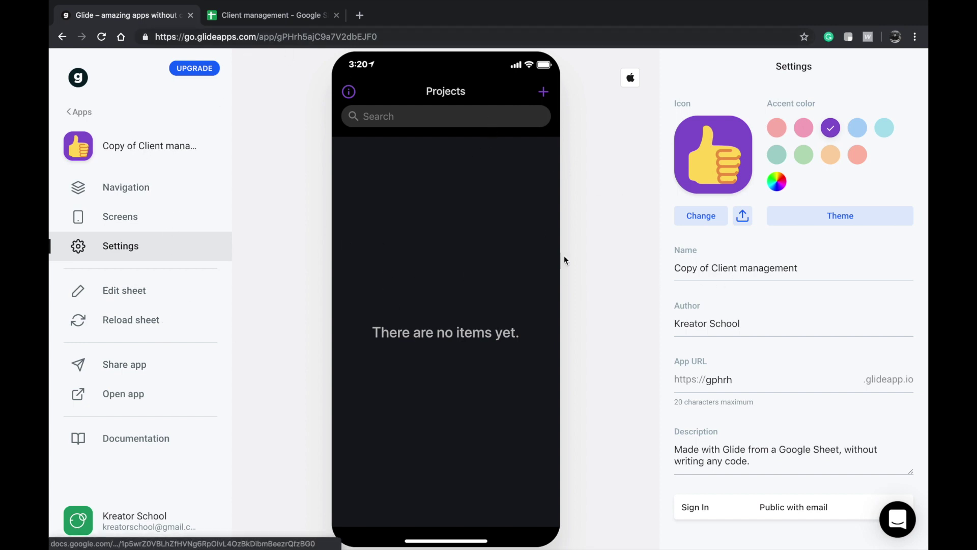
- Change the Projects screen's email filter to Freelancer's Email, then go back to Settings
{"action": "left_click", "coordinate": [167, 216]}
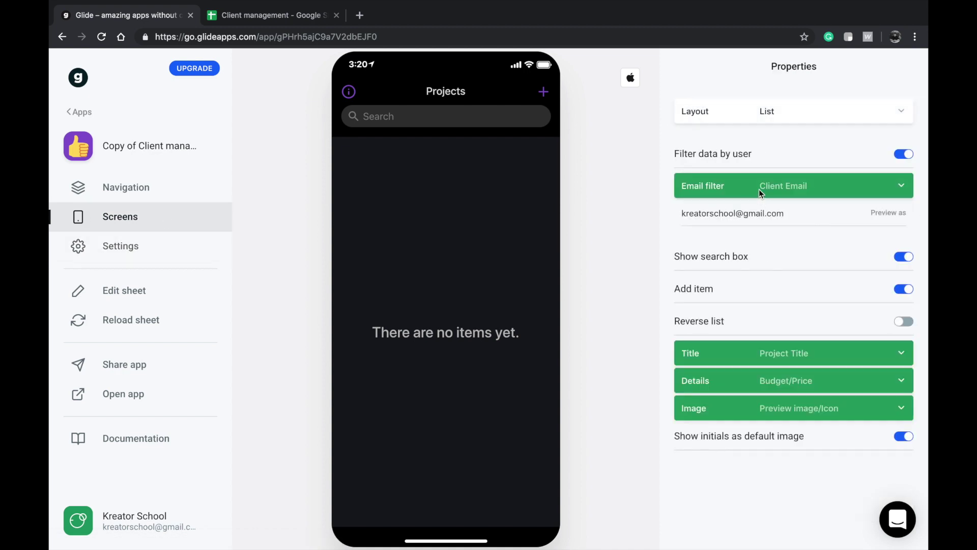
{"action": "left_click", "coordinate": [740, 188]}
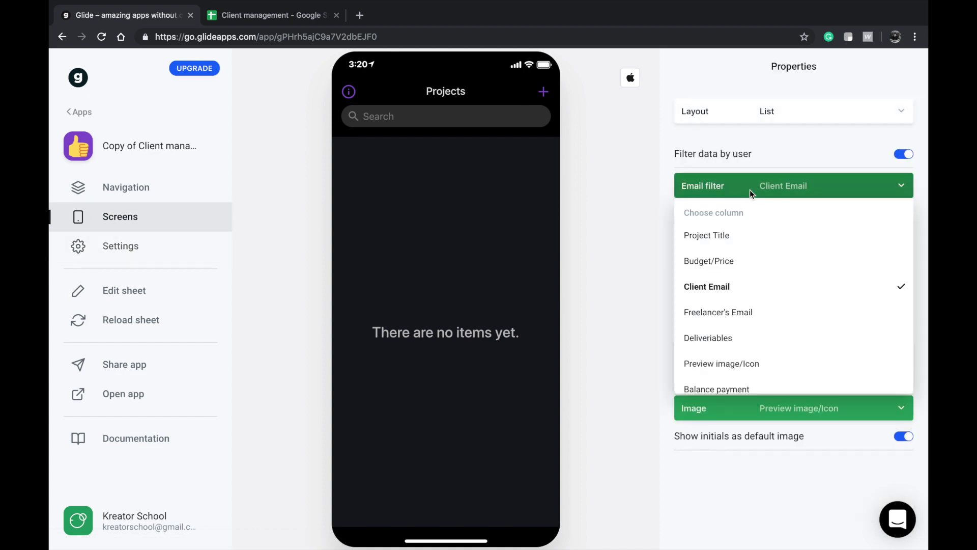
{"action": "left_click", "coordinate": [737, 313]}
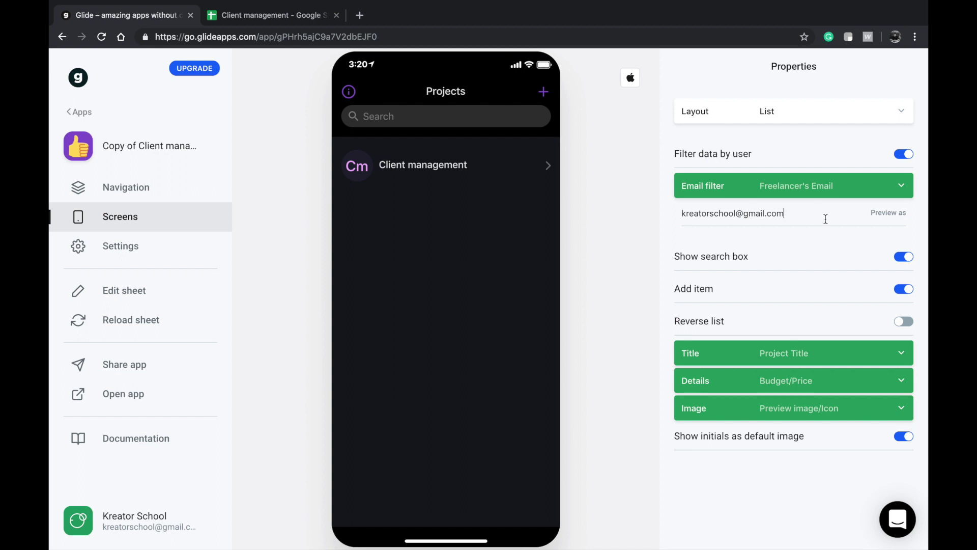
{"action": "left_click_drag", "start_coordinate": [826, 219], "coordinate": [660, 200]}
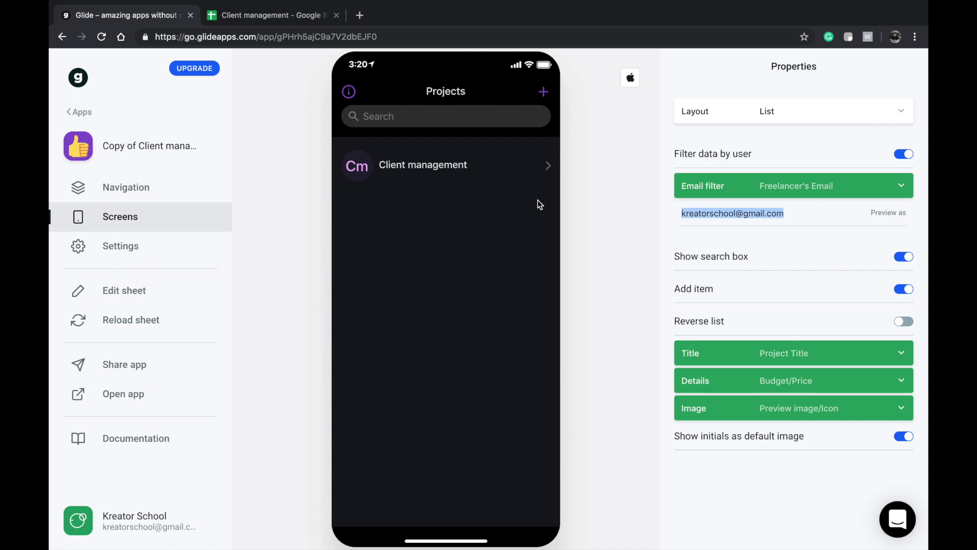
{"action": "left_click", "coordinate": [163, 240]}
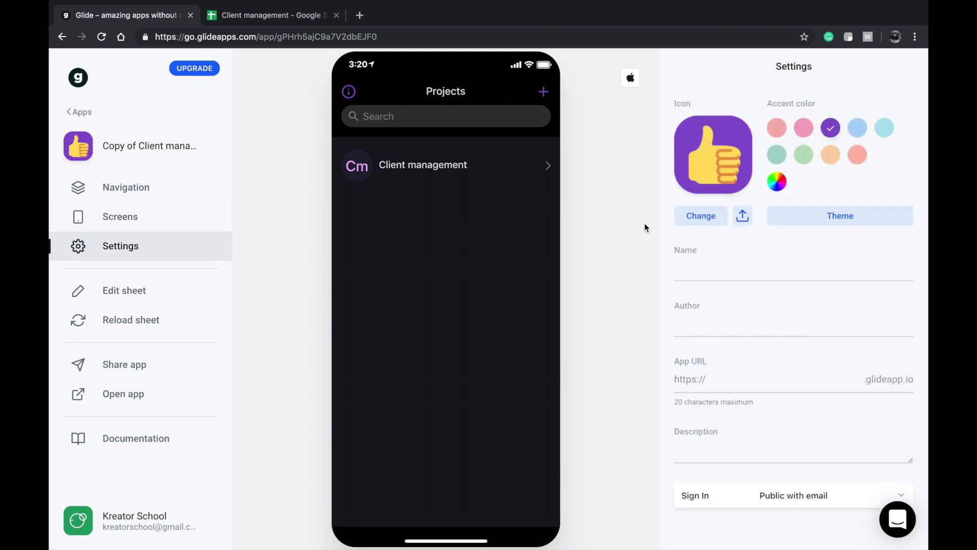
- Preview the Client management project and new-project form, then check the Projects screen tabs
{"action": "left_click", "coordinate": [432, 161]}
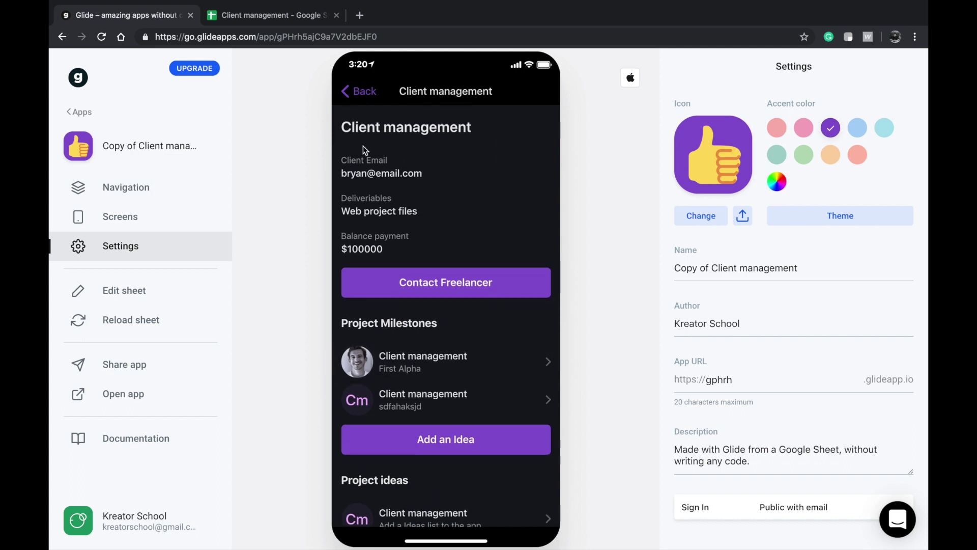
{"action": "left_click", "coordinate": [364, 96]}
{"action": "left_click", "coordinate": [509, 97]}
{"action": "scroll", "coordinate": [446, 285], "scroll_direction": "down", "scroll_amount": 5}
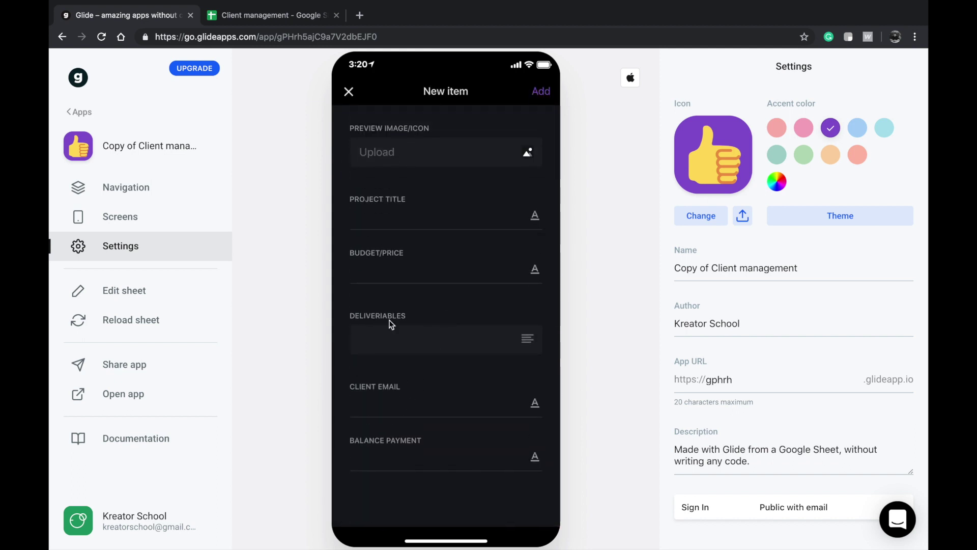
{"action": "left_click", "coordinate": [350, 92]}
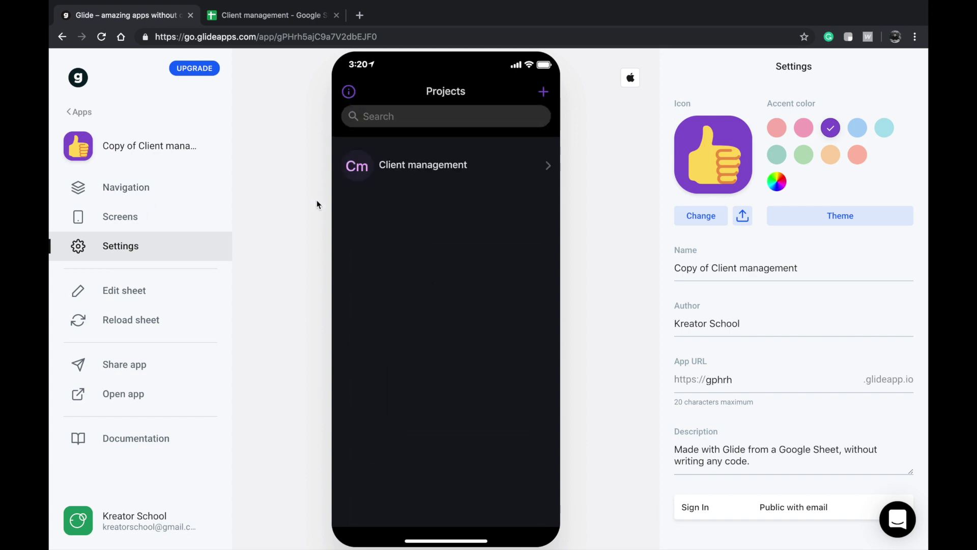
{"action": "left_click", "coordinate": [158, 227]}
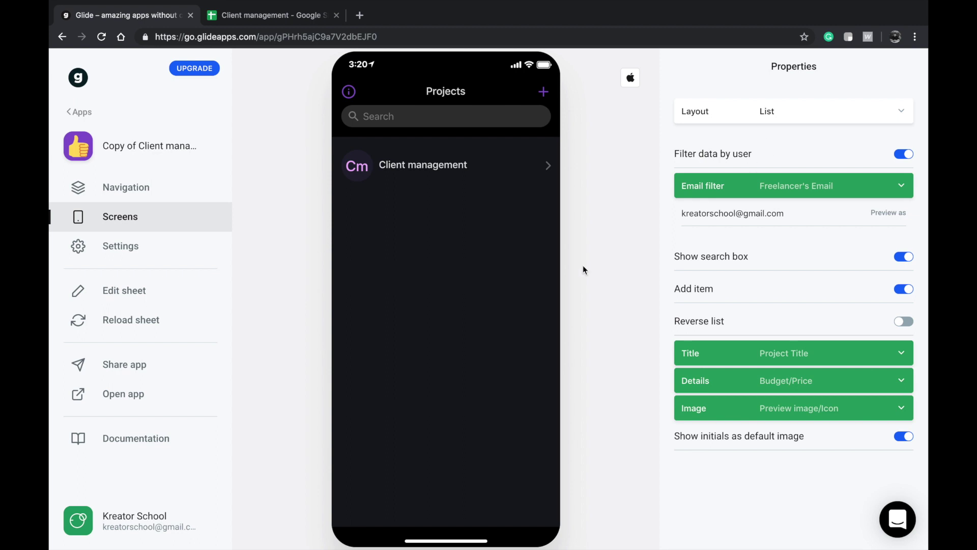
{"action": "left_click", "coordinate": [181, 187]}
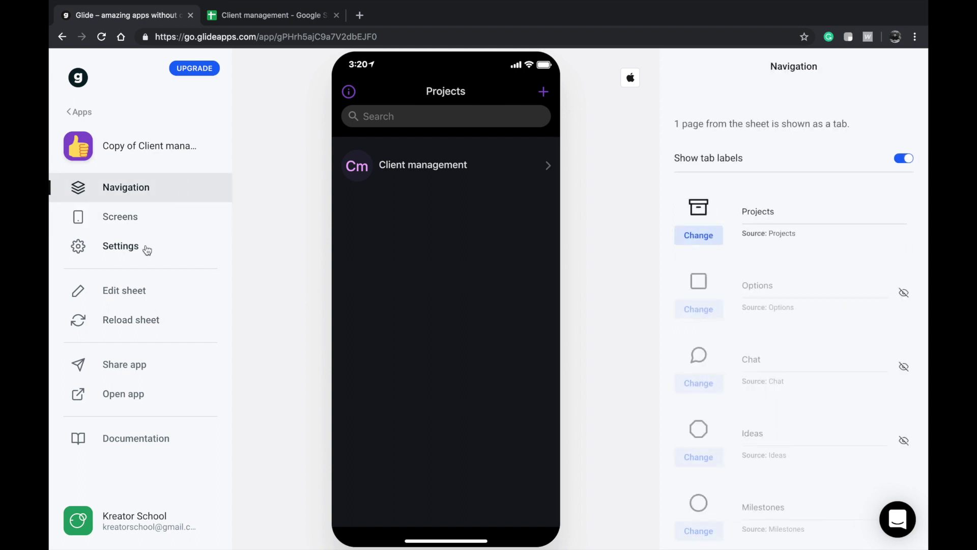
{"action": "left_click", "coordinate": [146, 248]}
- Rename the app from 'Copy of Client management' to 'Client management Freelancer'
{"action": "triple_click", "coordinate": [735, 272]}
{"action": "key", "text": "Left"}
{"action": "key", "text": "shift+Right"}
{"action": "key", "text": "shift+Right"}
{"action": "key", "text": "shift+Right"}
{"action": "key", "text": "shift+Right"}
{"action": "key", "text": "shift+Right"}
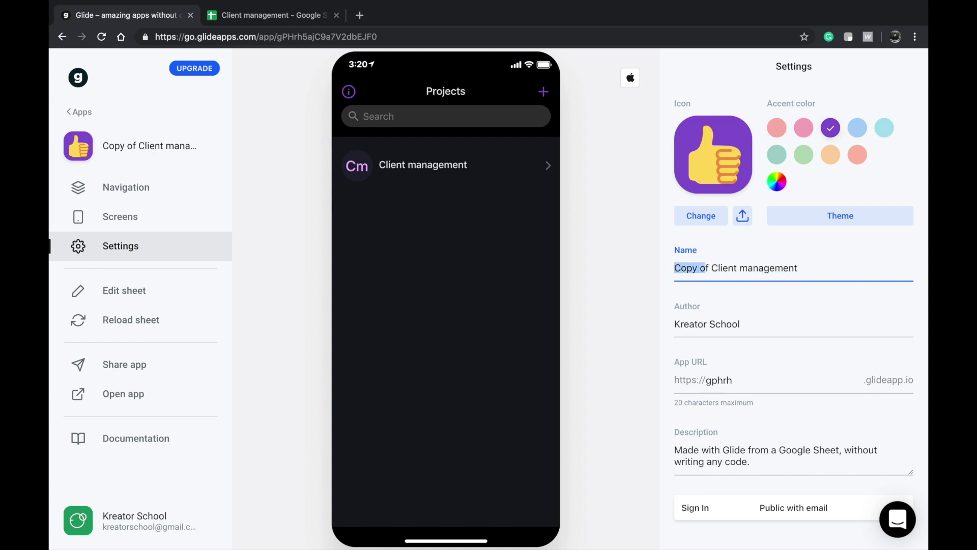
{"action": "key", "text": "BackSpace"}
{"action": "key", "text": "shift+End"}
{"action": "key", "text": "Right"}
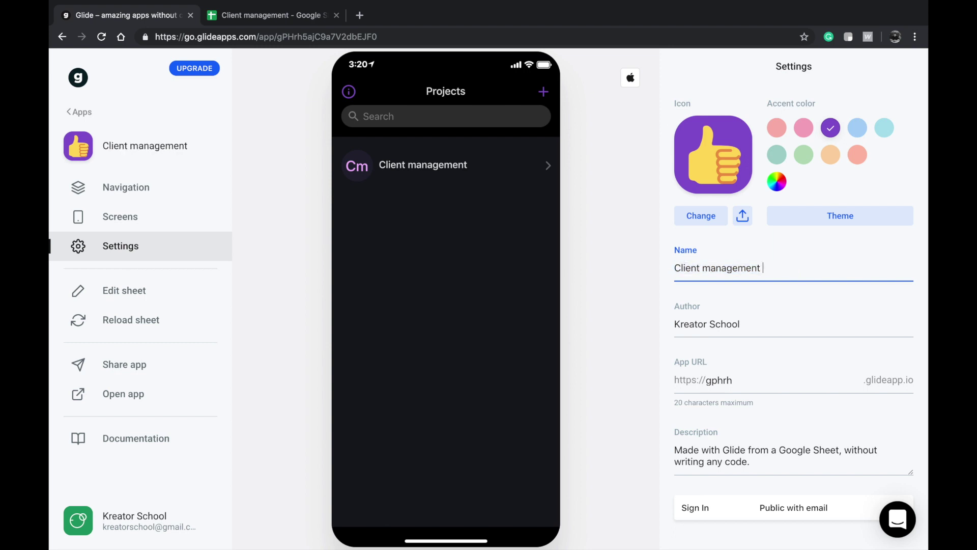
{"action": "type", "text": "Freelancer"}
{"action": "left_click", "coordinate": [484, 242]}
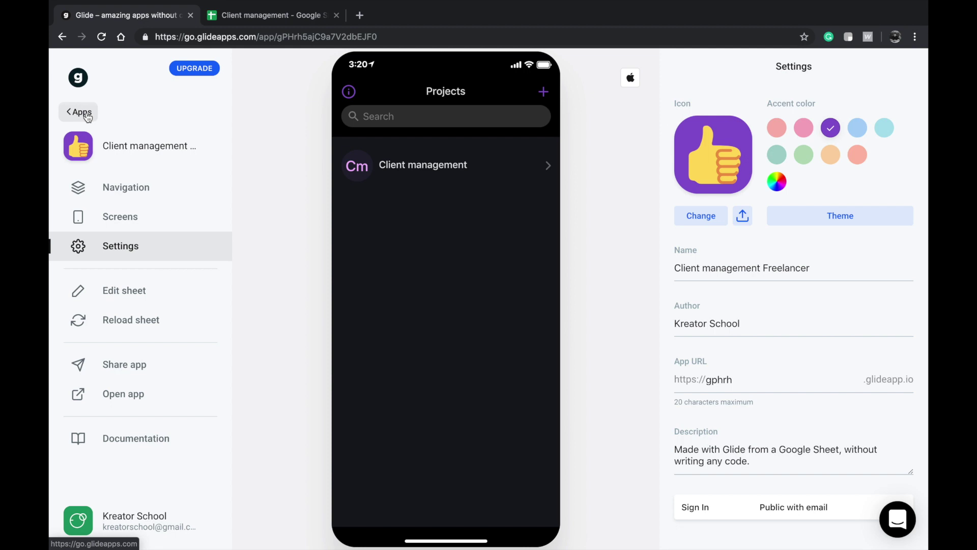
- Preview the project details, then open the original Client management app
{"action": "left_click", "coordinate": [403, 167]}
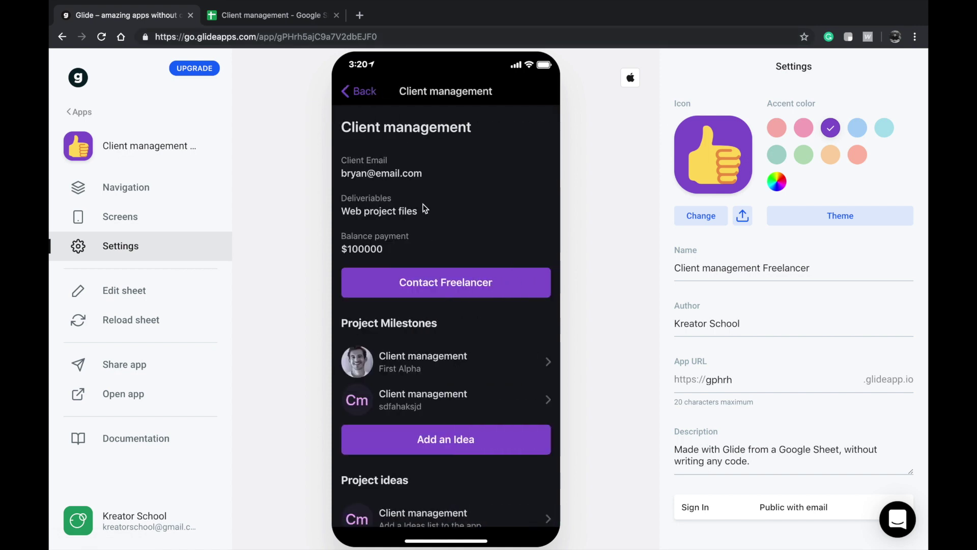
{"action": "scroll", "coordinate": [425, 209], "scroll_direction": "down", "scroll_amount": 1}
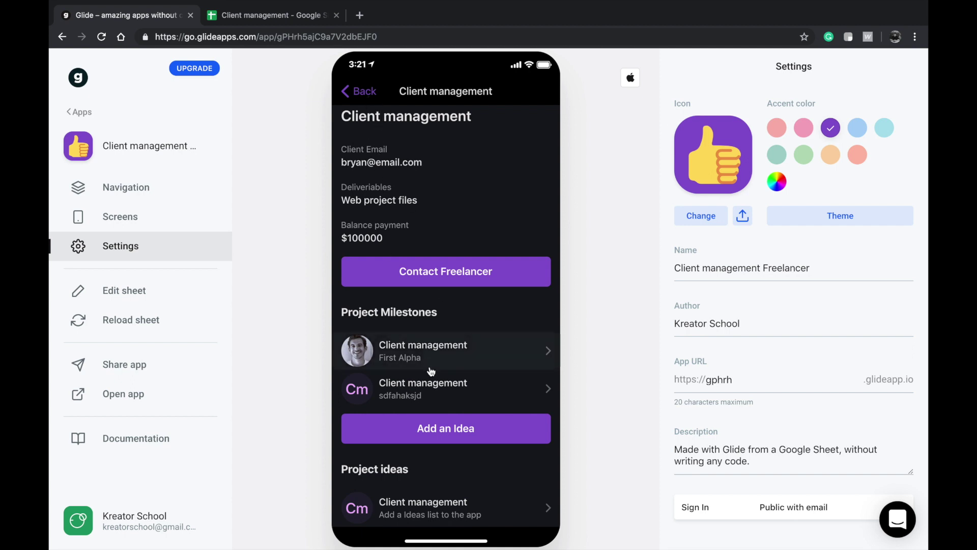
{"action": "left_click", "coordinate": [80, 112]}
{"action": "left_click", "coordinate": [774, 168]}
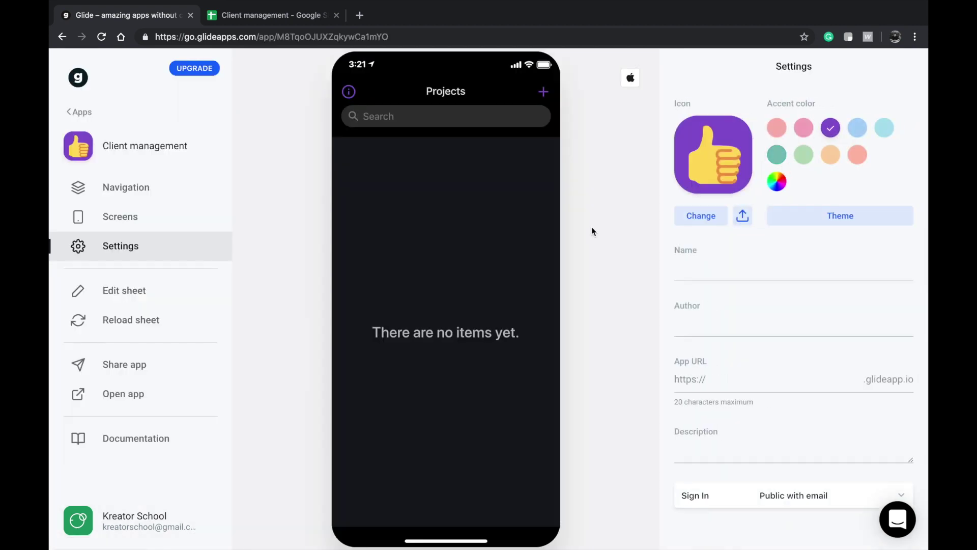
- Append a client-version suffix to the original app's name in Settings
{"action": "left_click", "coordinate": [174, 218]}
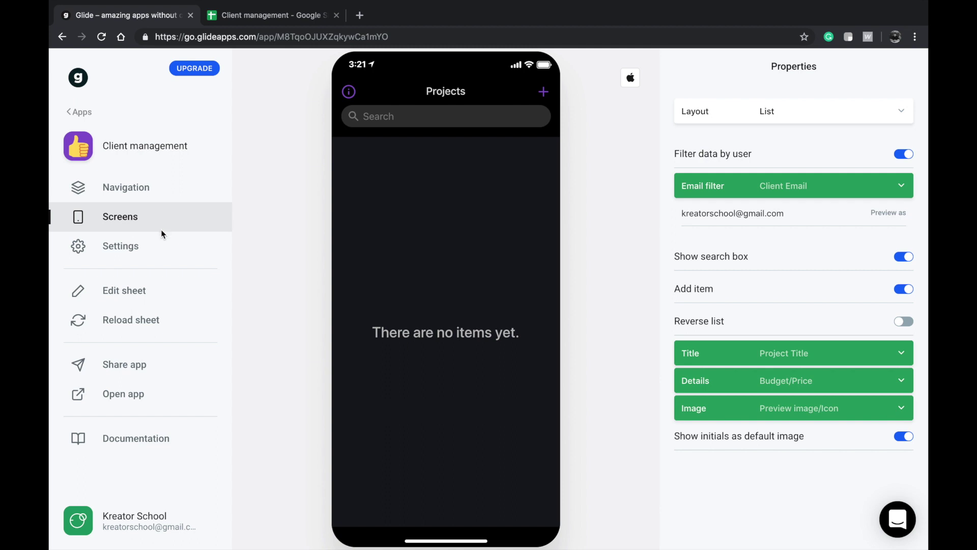
{"action": "left_click", "coordinate": [162, 244]}
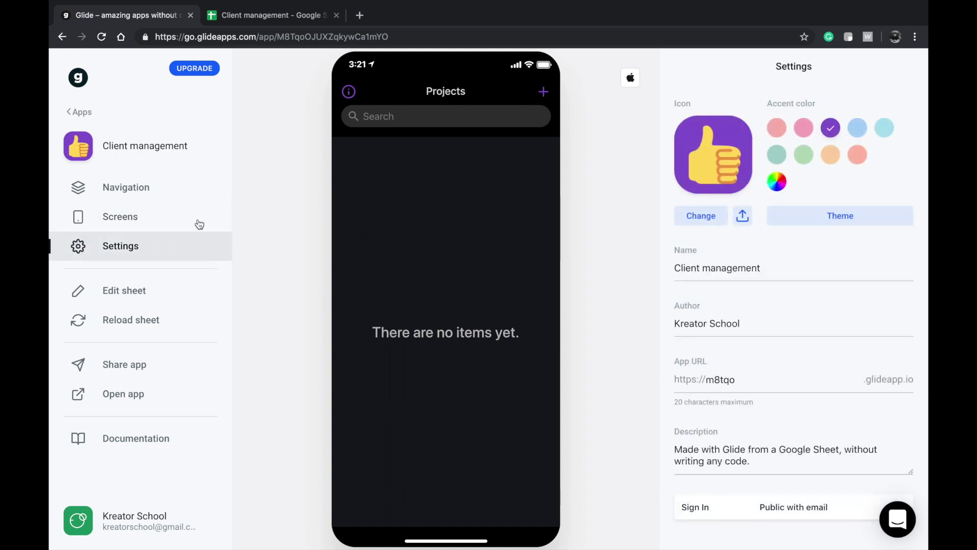
{"action": "left_click", "coordinate": [89, 221]}
{"action": "left_click", "coordinate": [147, 247]}
{"action": "left_click", "coordinate": [765, 270]}
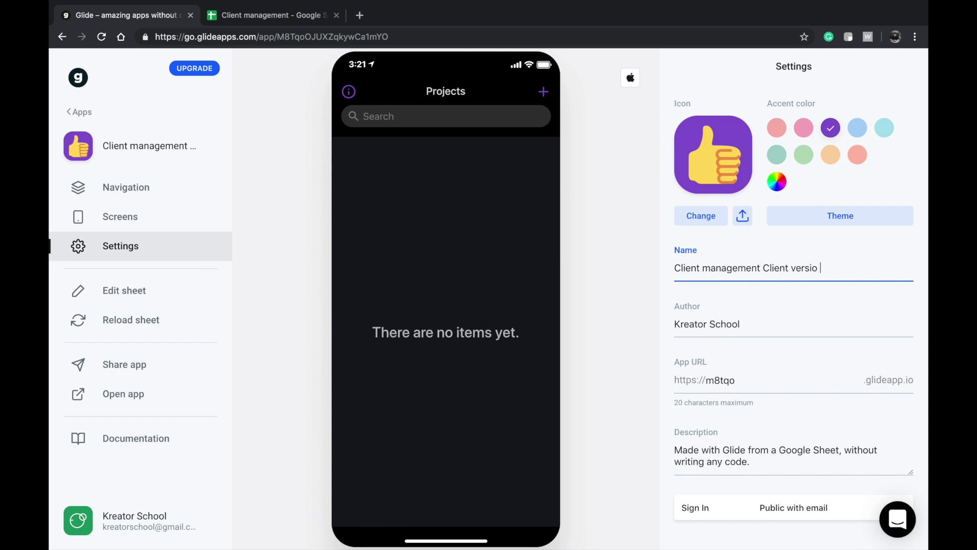
{"action": "left_click", "coordinate": [197, 216]}
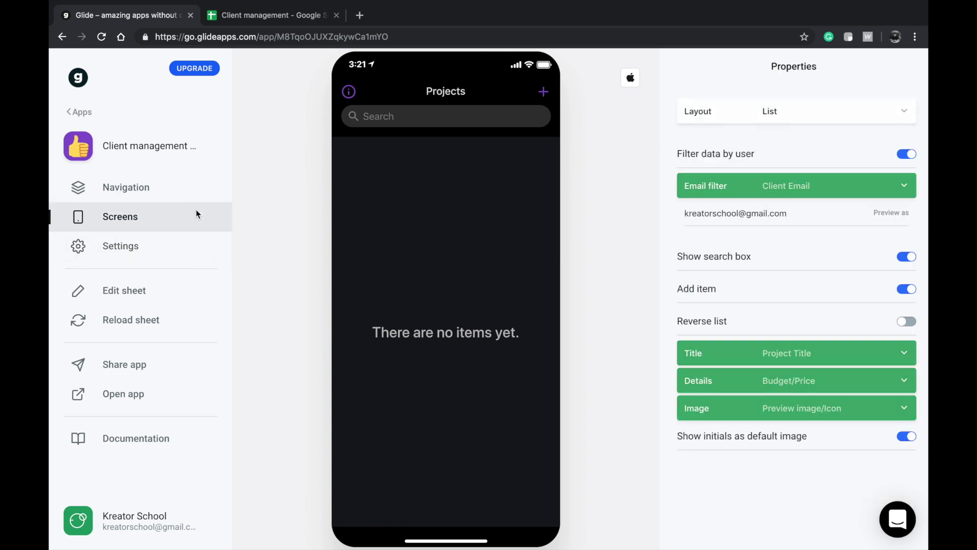
- Set Preview as to the client's email, view the project details, then return to My Apps
{"action": "left_click", "coordinate": [801, 211]}
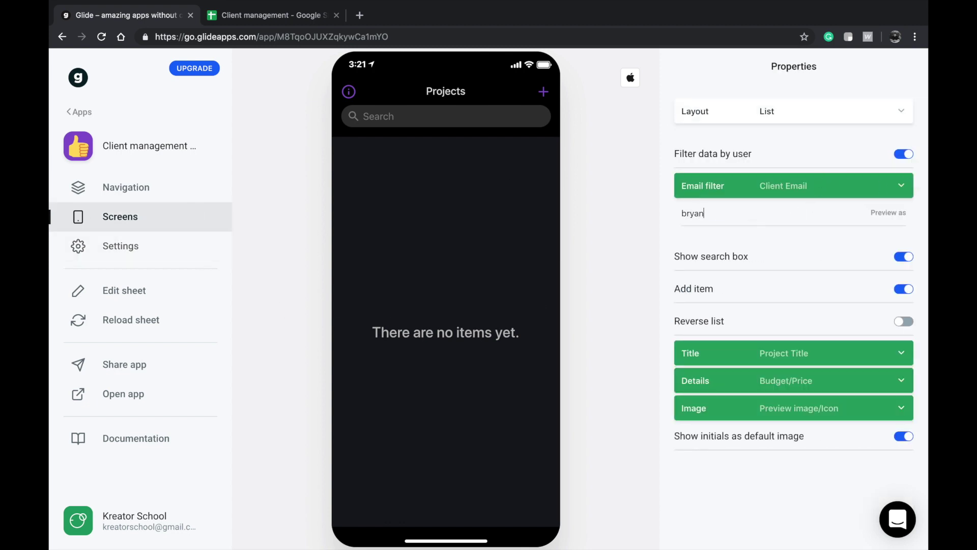
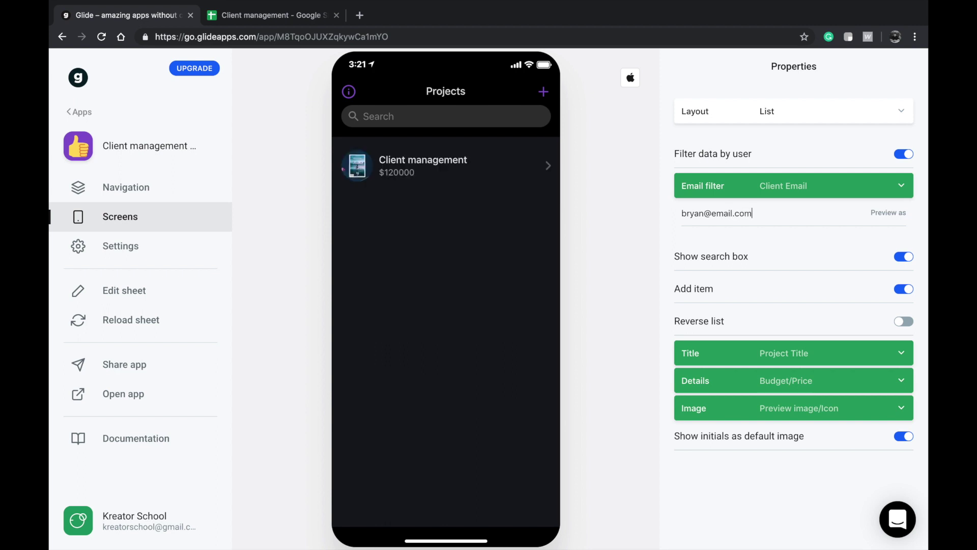
{"action": "left_click", "coordinate": [487, 173]}
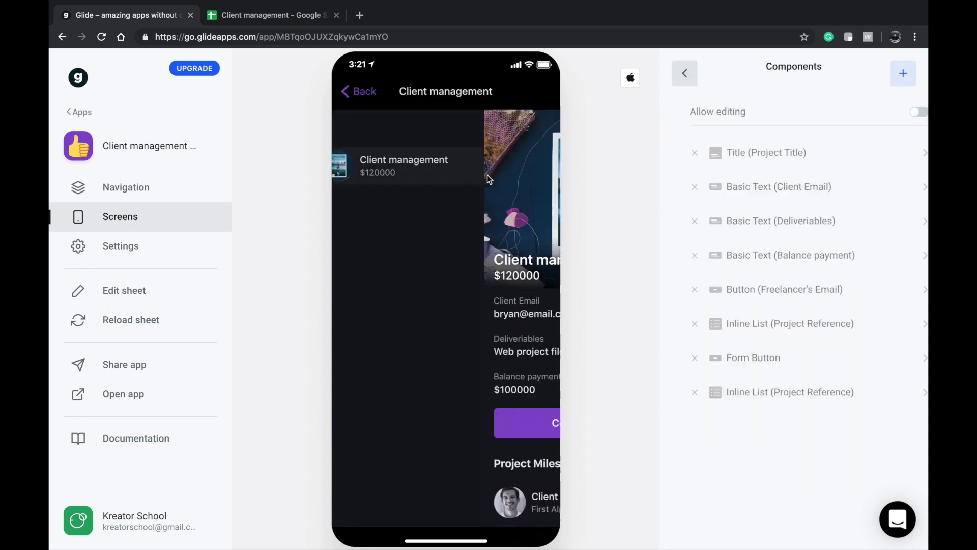
{"action": "scroll", "coordinate": [472, 250], "scroll_direction": "down", "scroll_amount": 3}
{"action": "scroll", "coordinate": [471, 252], "scroll_direction": "up", "scroll_amount": 3}
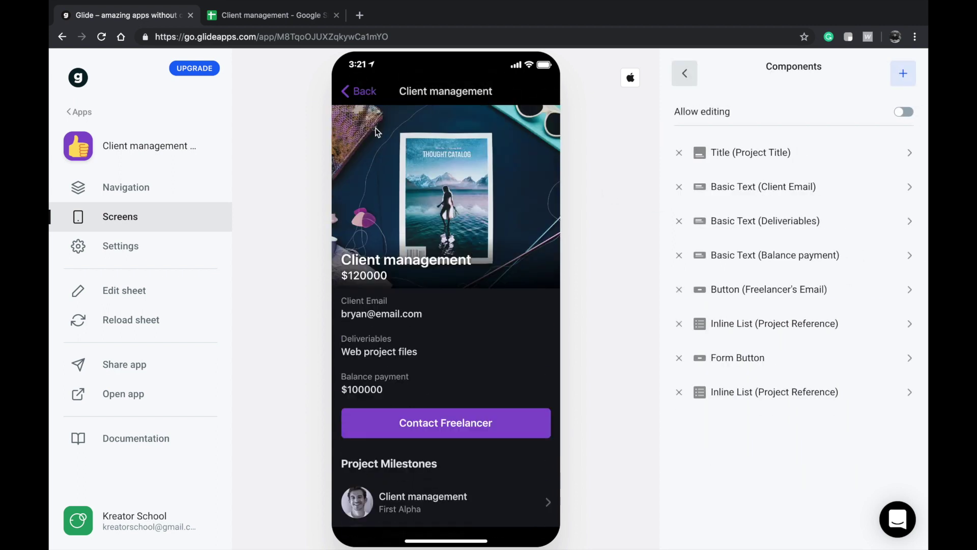
{"action": "scroll", "coordinate": [376, 319], "scroll_direction": "down", "scroll_amount": 3}
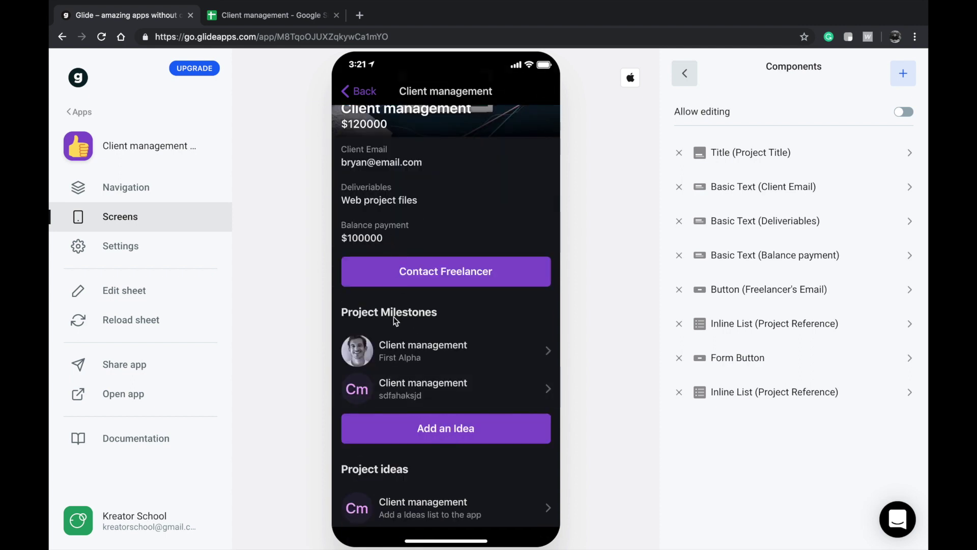
{"action": "left_click", "coordinate": [367, 100]}
{"action": "left_click", "coordinate": [79, 112]}
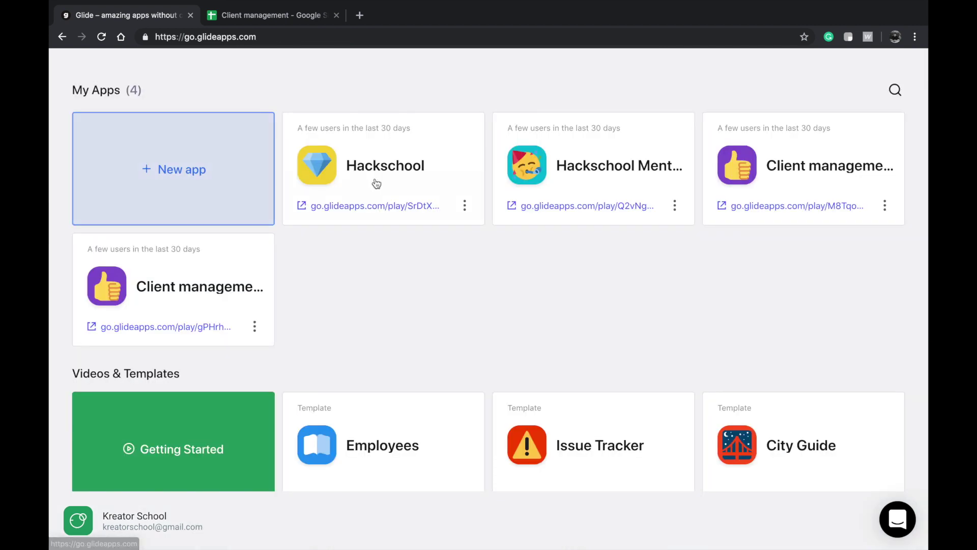
- Reopen the Freelancer app and delete the Button (Freelancer's Email) component from project details
{"action": "left_click", "coordinate": [181, 289]}
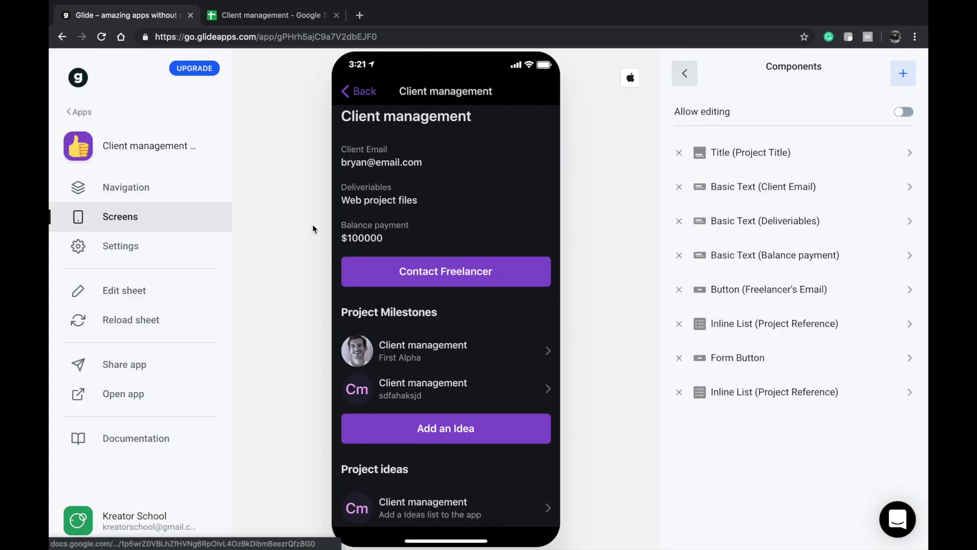
{"action": "left_click", "coordinate": [171, 252]}
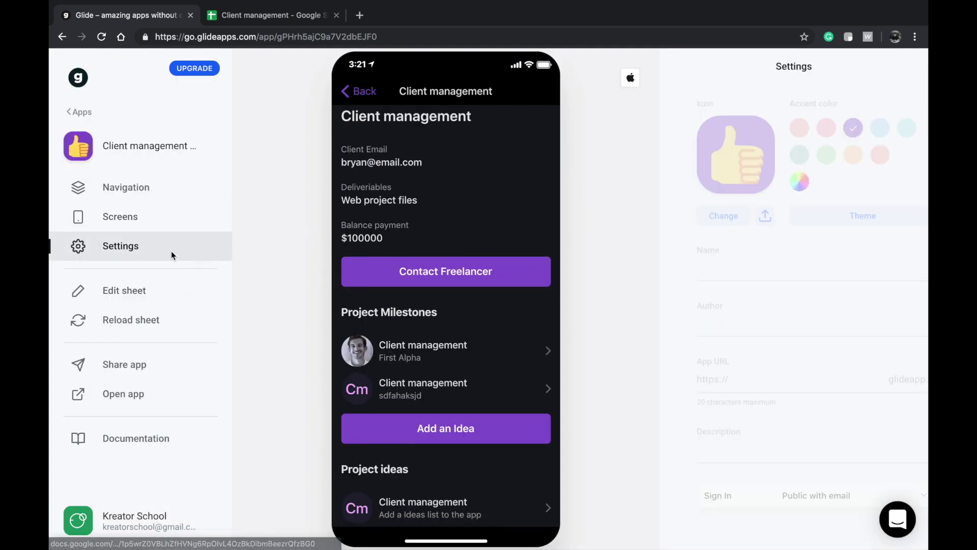
{"action": "left_click", "coordinate": [146, 213]}
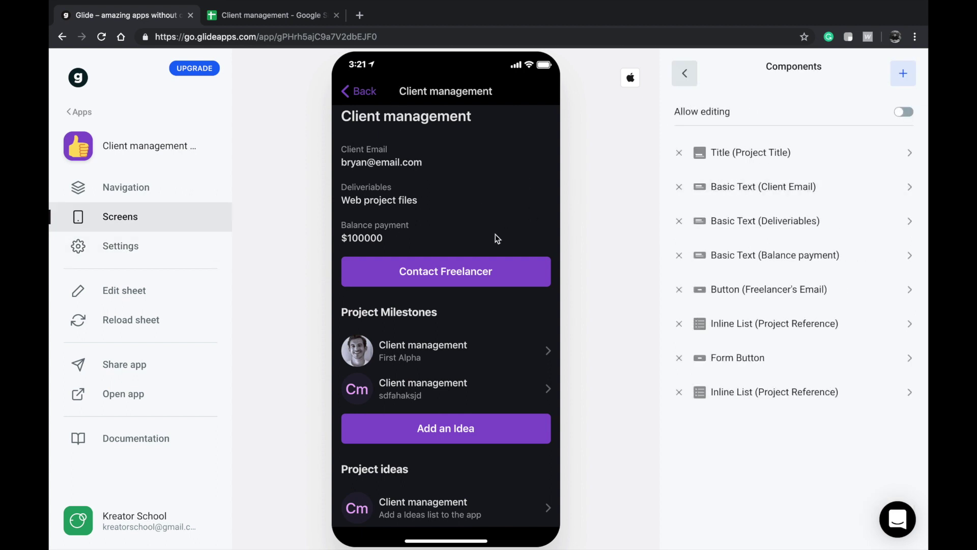
{"action": "left_click", "coordinate": [680, 290]}
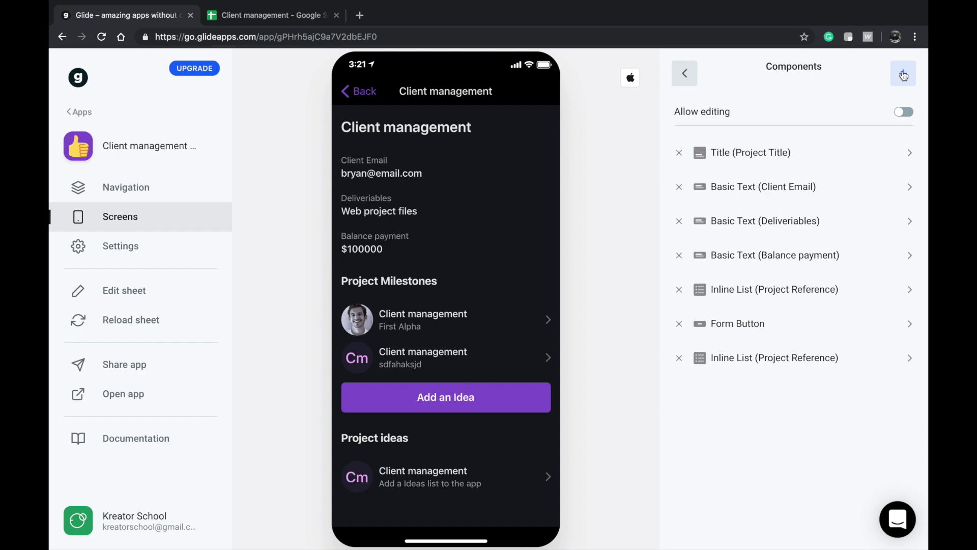
- Add an email component to the project screen, then remove it again
{"action": "left_click", "coordinate": [903, 73]}
{"action": "scroll", "coordinate": [743, 357], "scroll_direction": "down", "scroll_amount": 3}
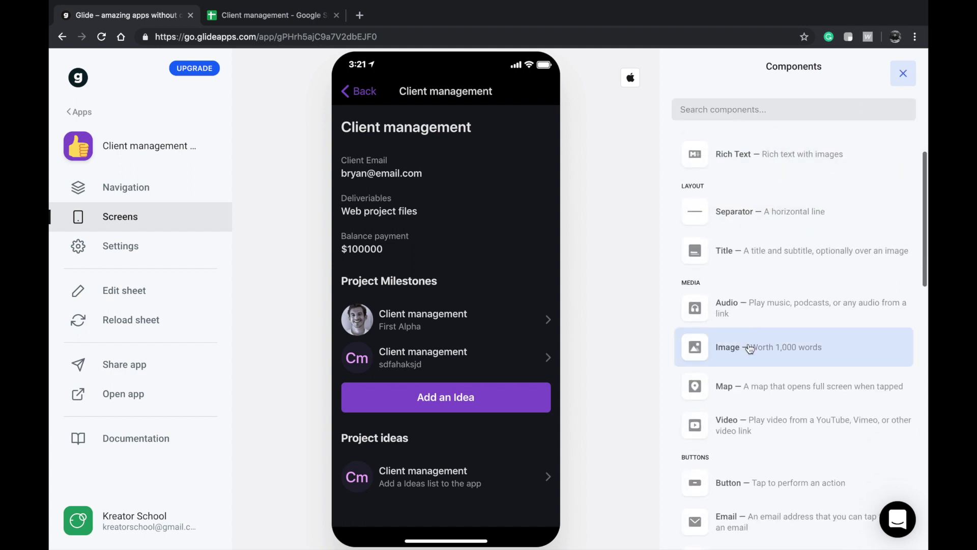
{"action": "left_click", "coordinate": [733, 420]}
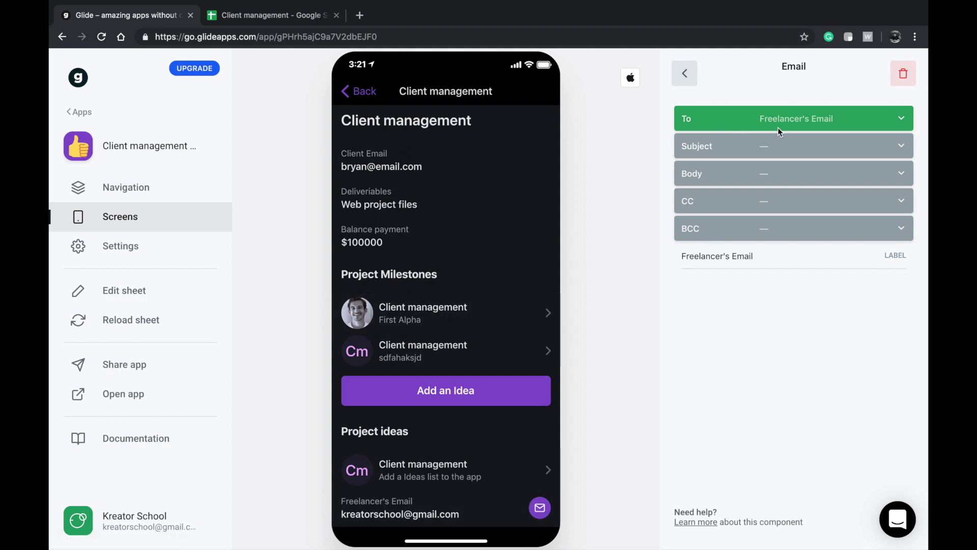
{"action": "left_click", "coordinate": [906, 75]}
- Add a Button component and set its data column to Client Email
{"action": "left_click", "coordinate": [903, 74]}
{"action": "scroll", "coordinate": [774, 323], "scroll_direction": "down", "scroll_amount": 4}
{"action": "scroll", "coordinate": [746, 442], "scroll_direction": "down", "scroll_amount": 1}
{"action": "left_click", "coordinate": [733, 407]}
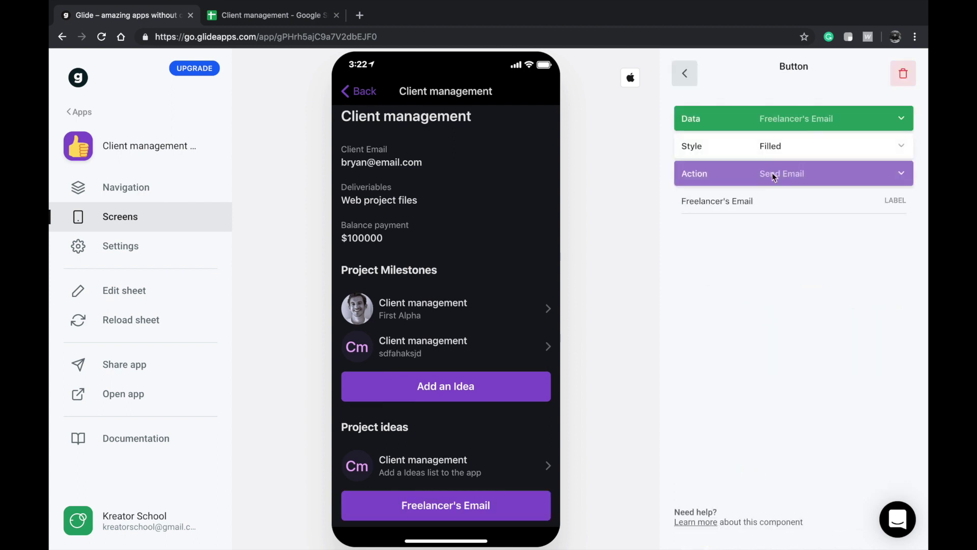
{"action": "left_click", "coordinate": [792, 124]}
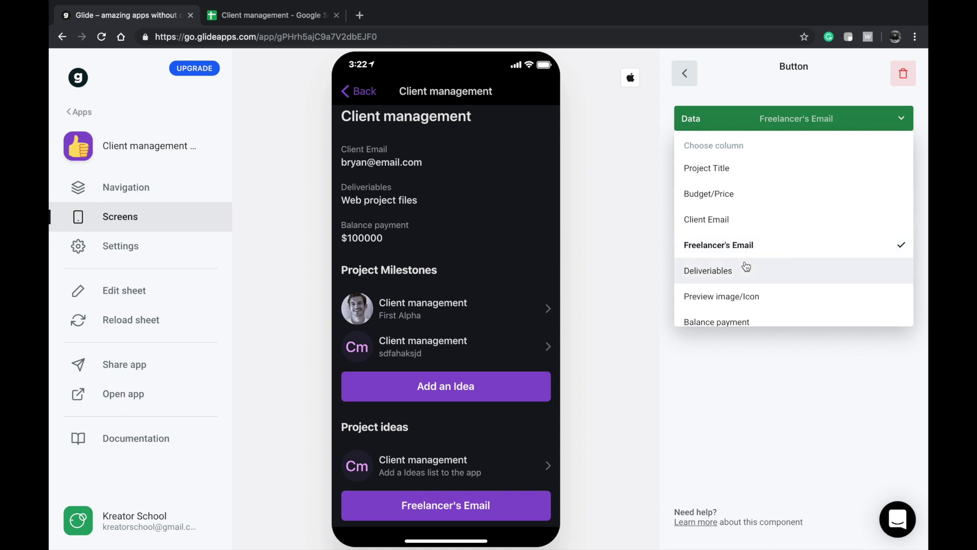
{"action": "scroll", "coordinate": [744, 284], "scroll_direction": "down", "scroll_amount": 3}
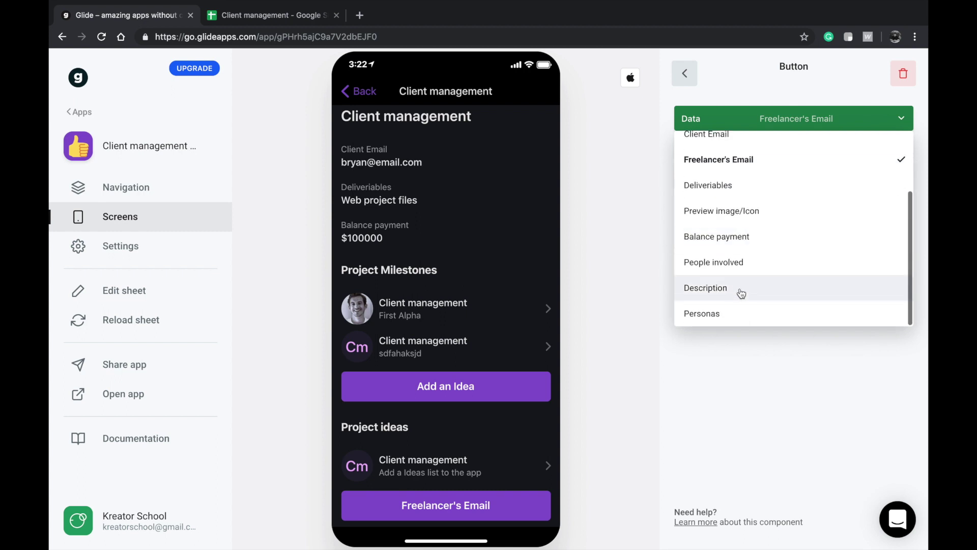
{"action": "scroll", "coordinate": [739, 250], "scroll_direction": "up", "scroll_amount": 1}
{"action": "scroll", "coordinate": [739, 250], "scroll_direction": "up", "scroll_amount": 2}
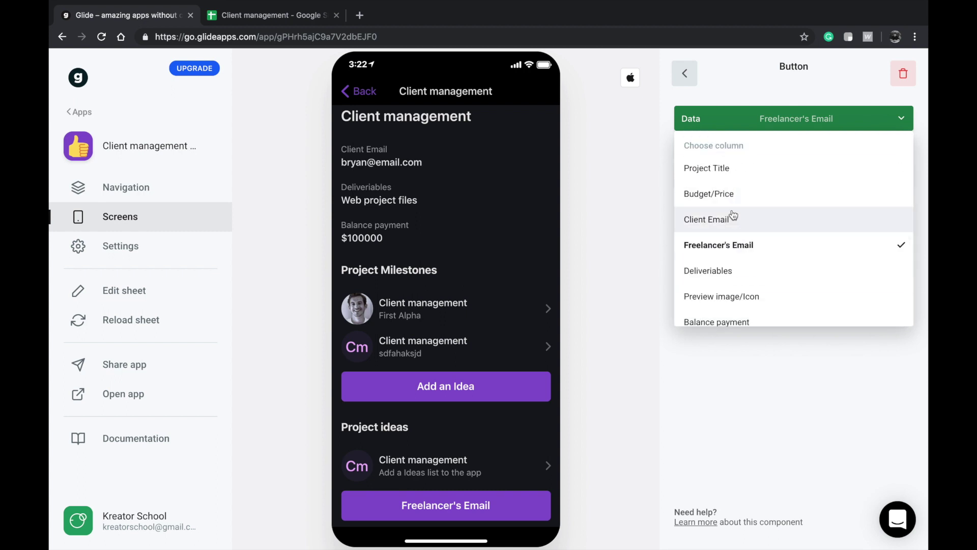
{"action": "left_click", "coordinate": [732, 216]}
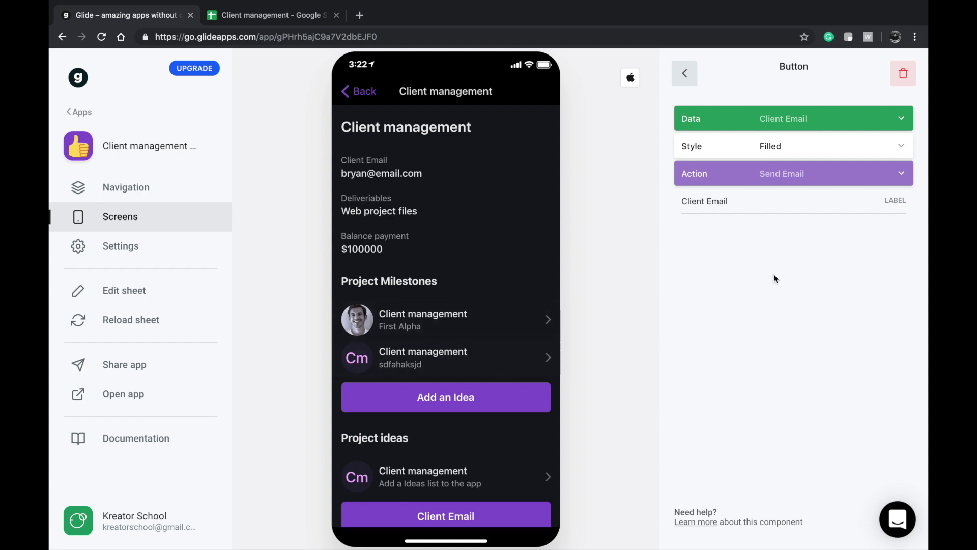
- Relabel the button 'Email Client'
{"action": "double_click", "coordinate": [716, 200]}
{"action": "key", "text": "BackSpace"}
{"action": "double_click", "coordinate": [726, 199]}
{"action": "key", "text": "Left"}
{"action": "type", "text": "Email"}
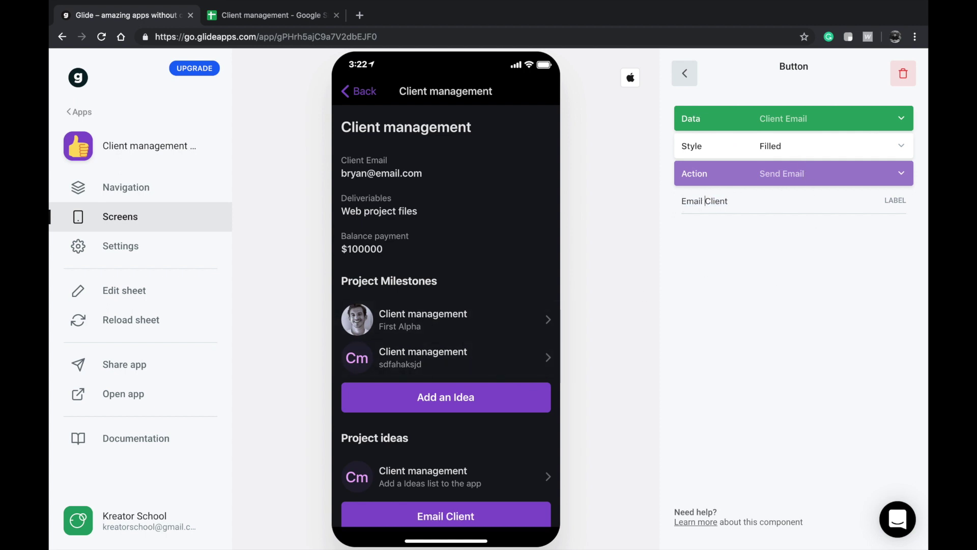
- Move the button under the title, delete the Client Email text, and view the Milestones sheet
{"action": "left_click", "coordinate": [686, 79]}
{"action": "left_click_drag", "start_coordinate": [742, 391], "coordinate": [733, 219]}
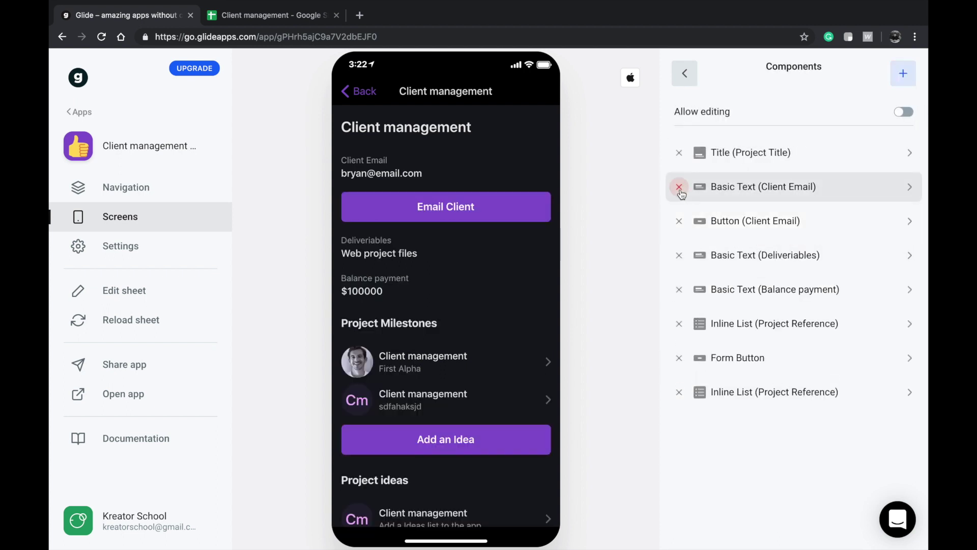
{"action": "left_click", "coordinate": [679, 186]}
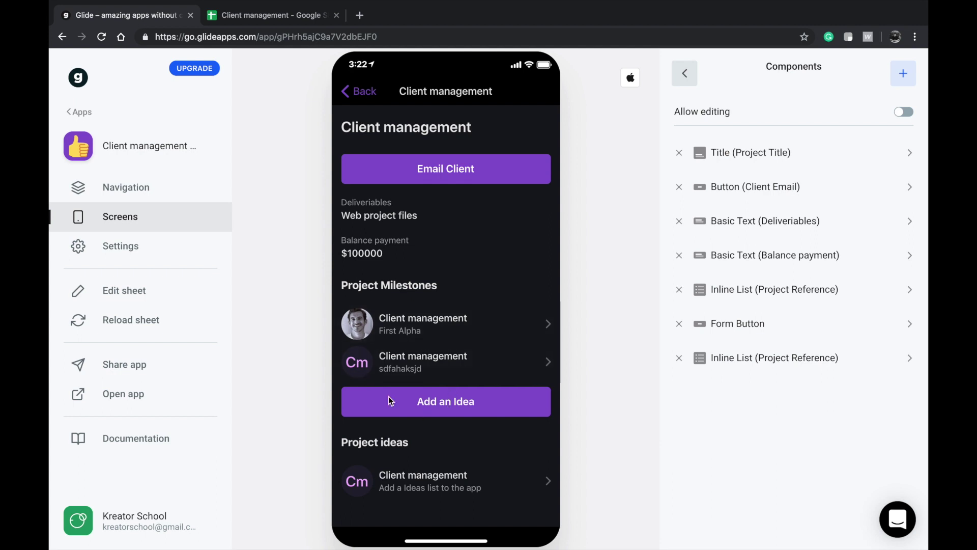
{"action": "left_click", "coordinate": [277, 16]}
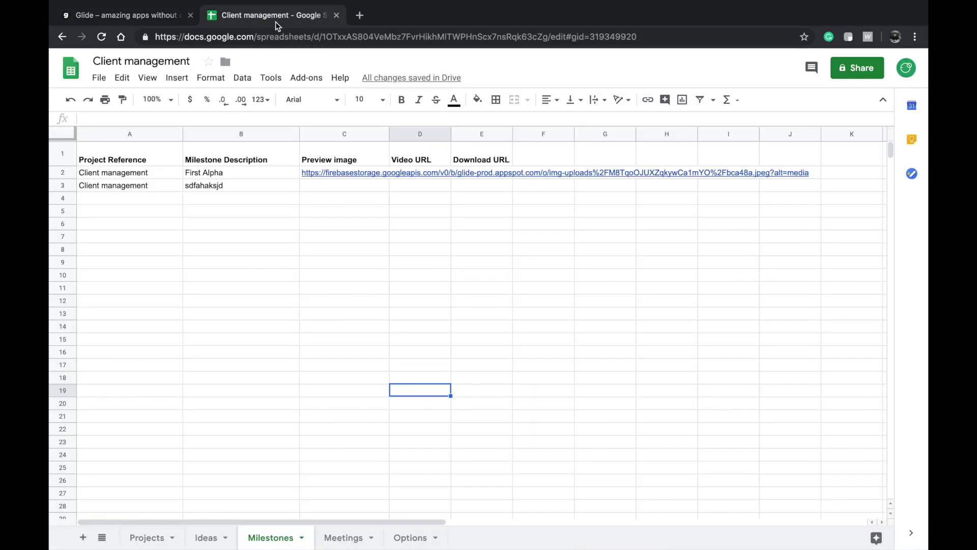
- Add a button component whose action opens a form
{"action": "left_click", "coordinate": [107, 13]}
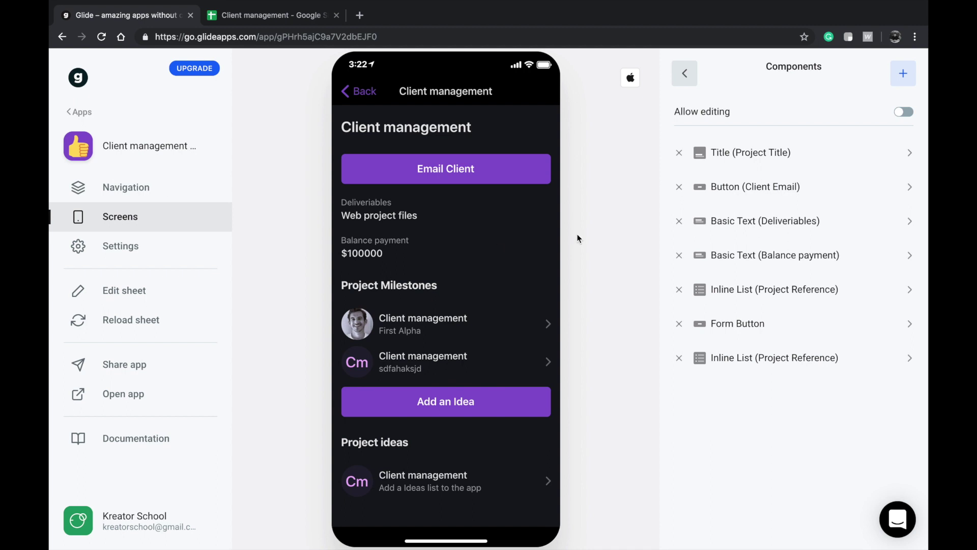
{"action": "left_click", "coordinate": [899, 73]}
{"action": "scroll", "coordinate": [744, 392], "scroll_direction": "down", "scroll_amount": 5}
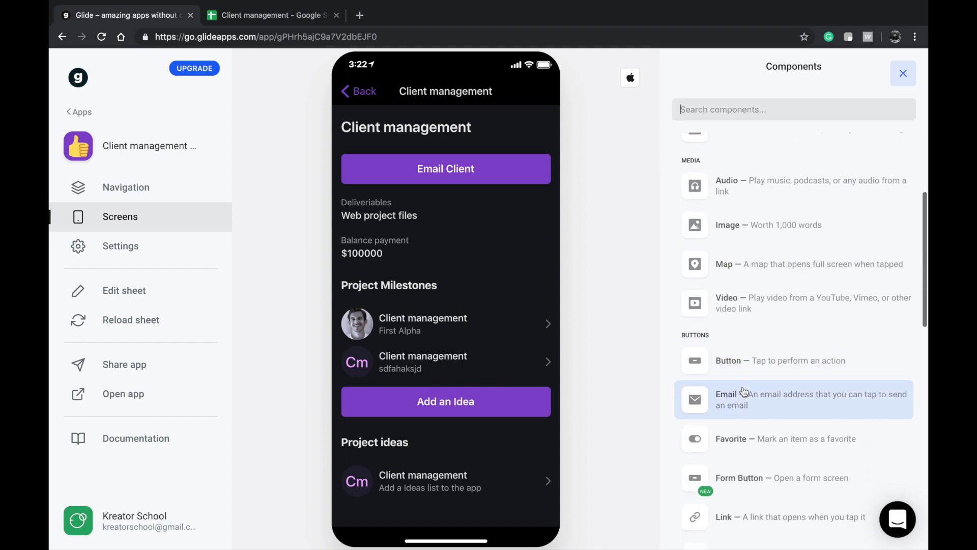
{"action": "left_click", "coordinate": [745, 392]}
{"action": "left_click", "coordinate": [762, 173]}
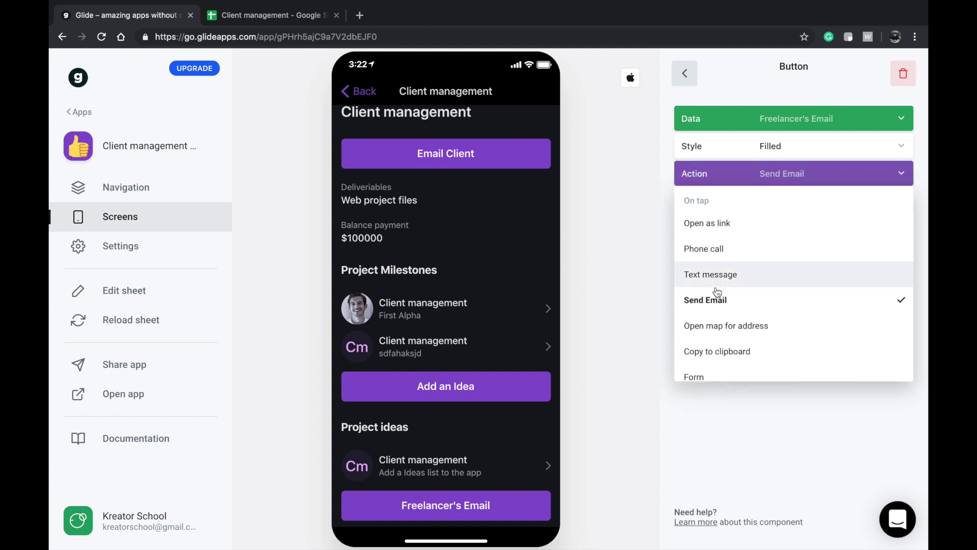
{"action": "left_click", "coordinate": [712, 375]}
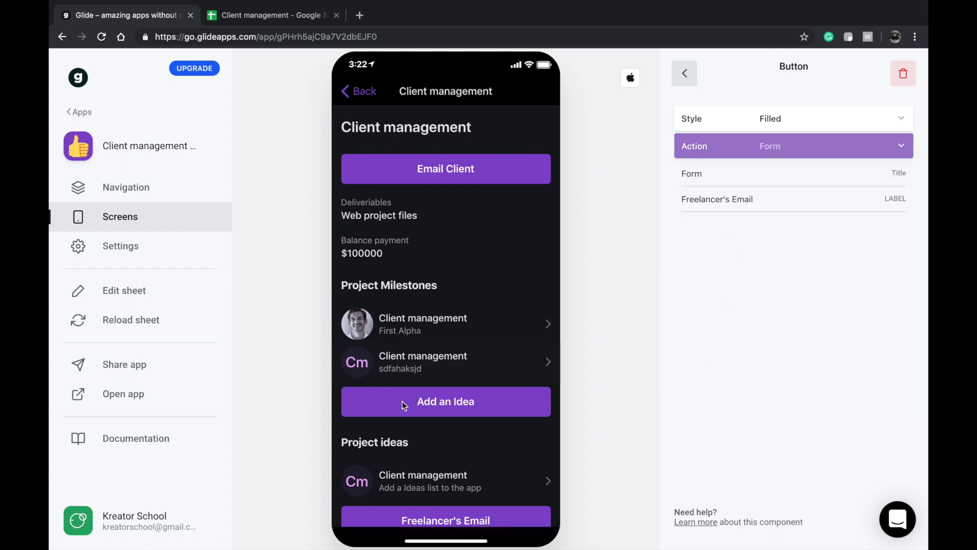
- Label the button 'Add a Milestone' and move it above the Project Milestones list
{"action": "left_click", "coordinate": [749, 197]}
{"action": "key", "text": "ctrl+a"}
{"action": "type", "text": "Add"}
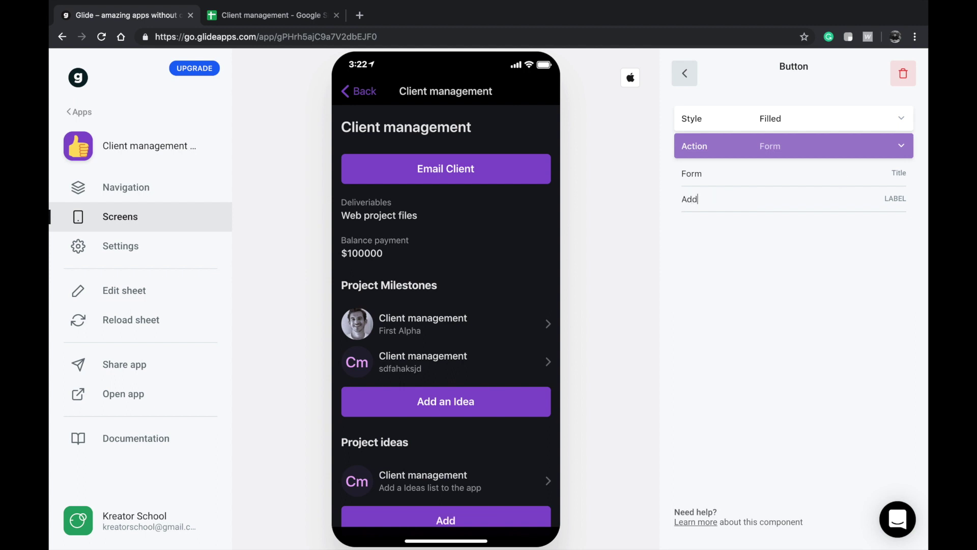
{"action": "type", "text": " a Milestone"}
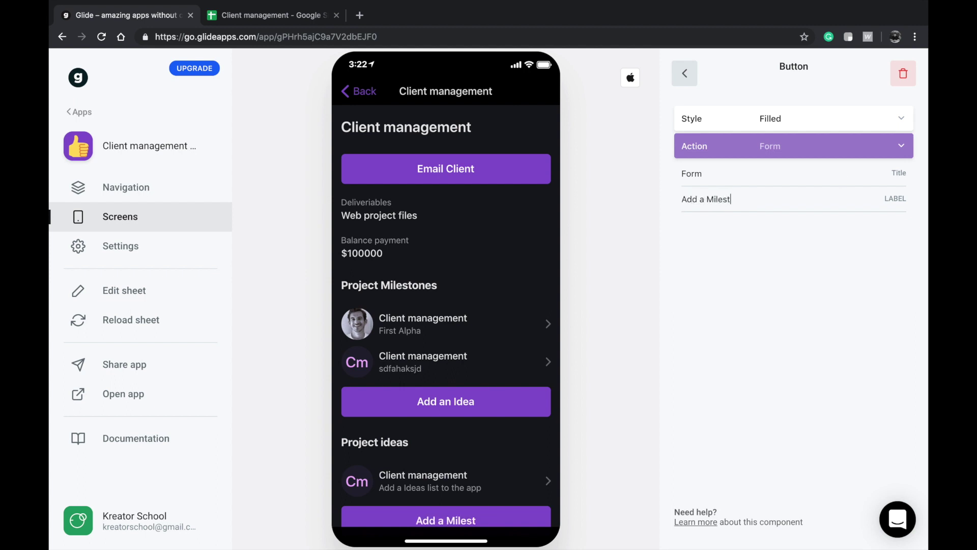
{"action": "left_click", "coordinate": [685, 73]}
{"action": "left_click_drag", "start_coordinate": [743, 396], "coordinate": [735, 288]}
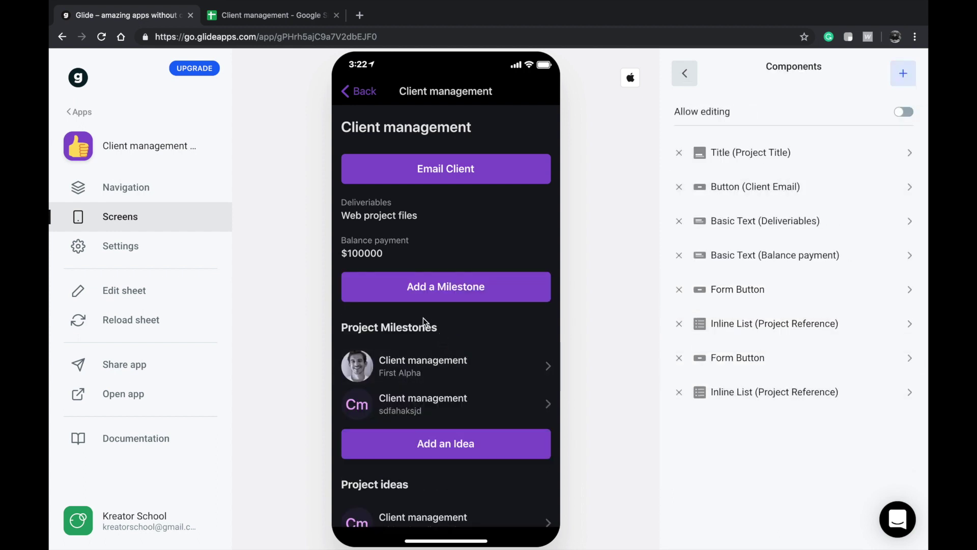
- Make the form add rows to Milestones, filling Project Reference automatically with the Project Title
{"action": "left_click", "coordinate": [446, 444]}
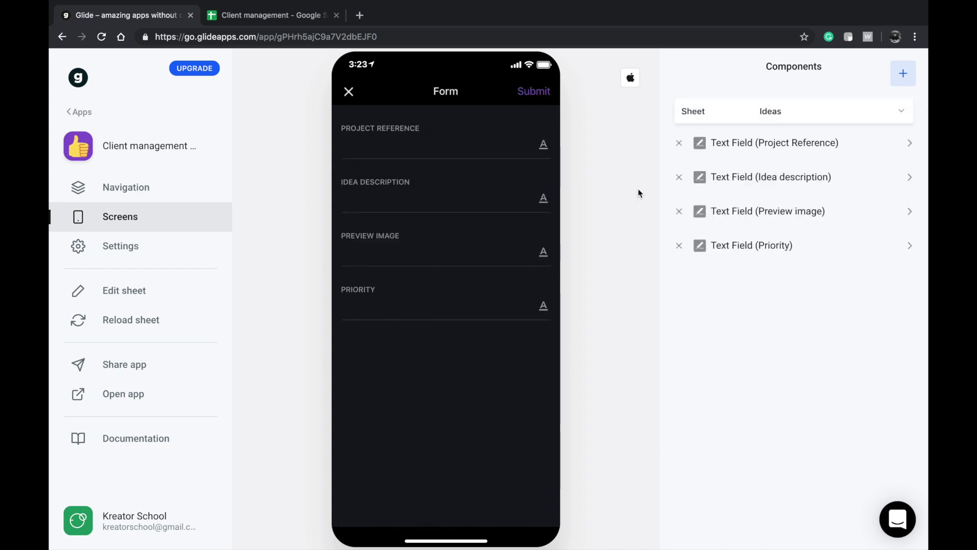
{"action": "left_click", "coordinate": [782, 120]}
{"action": "left_click", "coordinate": [737, 217]}
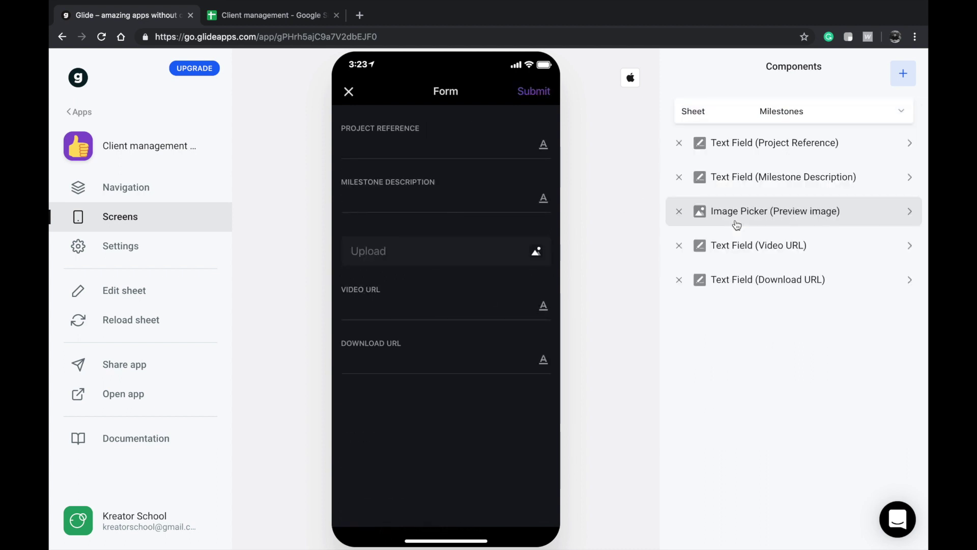
{"action": "left_click", "coordinate": [682, 143]}
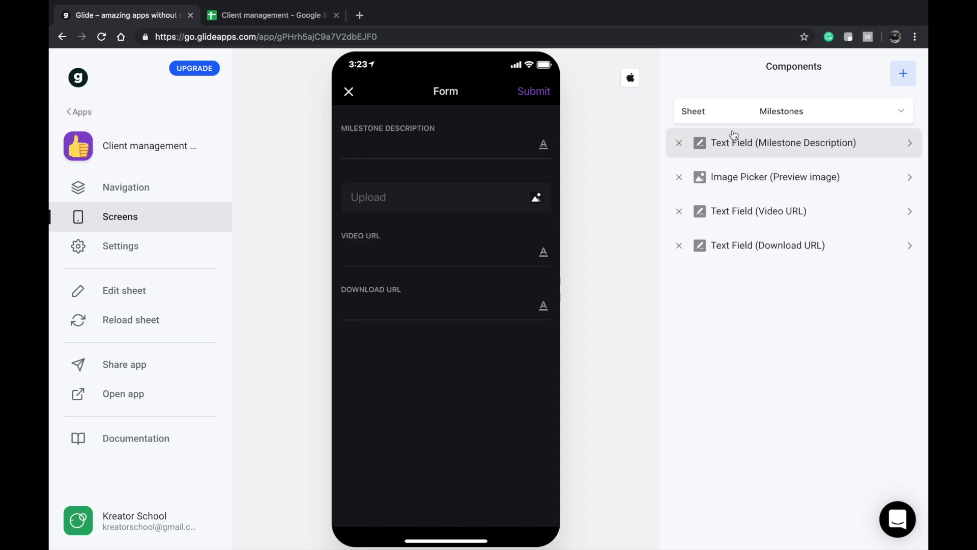
{"action": "left_click", "coordinate": [904, 74]}
{"action": "scroll", "coordinate": [790, 295], "scroll_direction": "down", "scroll_amount": 5}
{"action": "scroll", "coordinate": [752, 397], "scroll_direction": "down", "scroll_amount": 3}
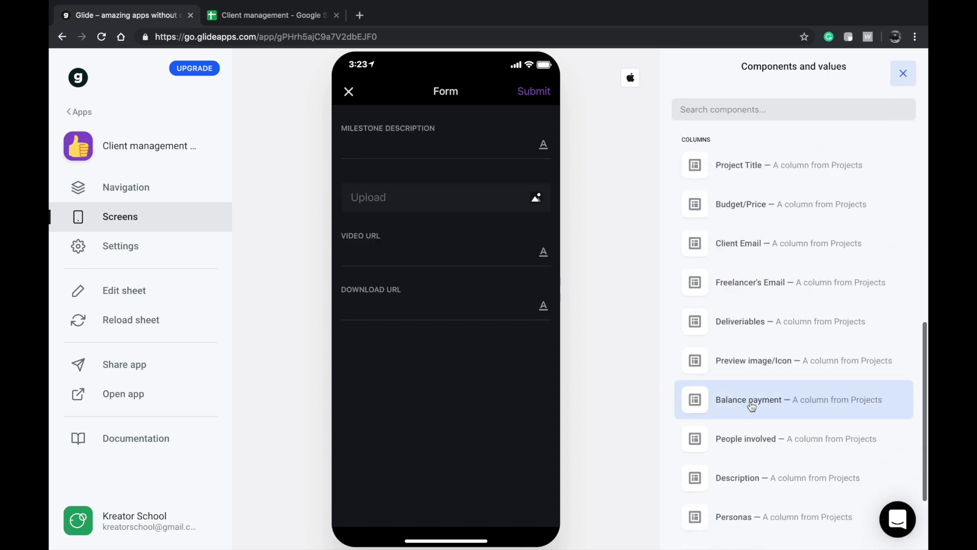
{"action": "scroll", "coordinate": [682, 456], "scroll_direction": "up", "scroll_amount": 2}
{"action": "left_click", "coordinate": [790, 227]}
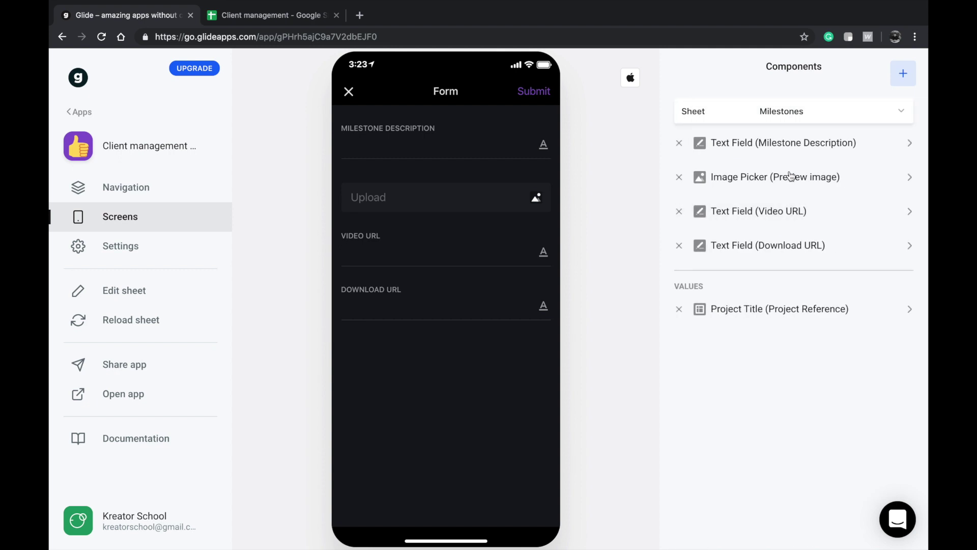
- Confirm the form's image upload field saves to the Preview image column
{"action": "left_click", "coordinate": [417, 155]}
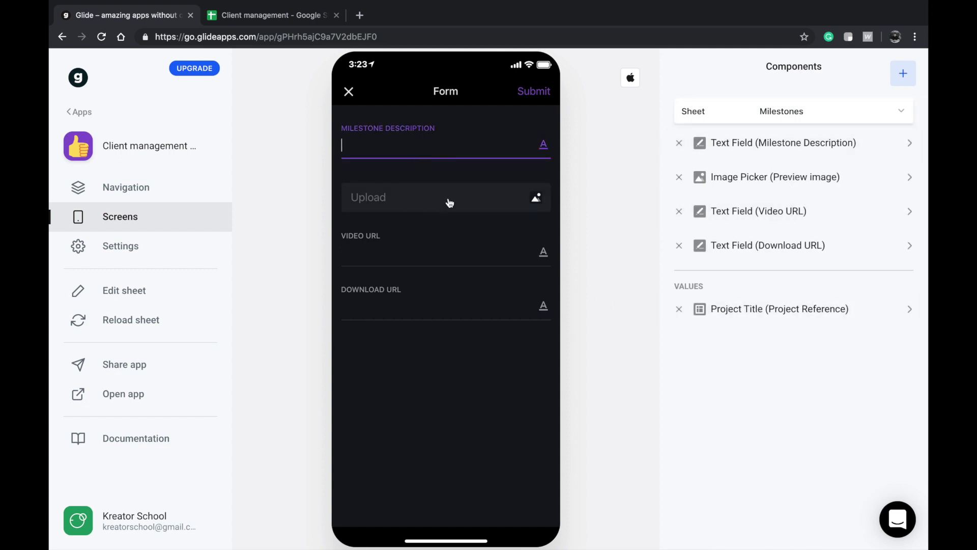
{"action": "left_click", "coordinate": [731, 180]}
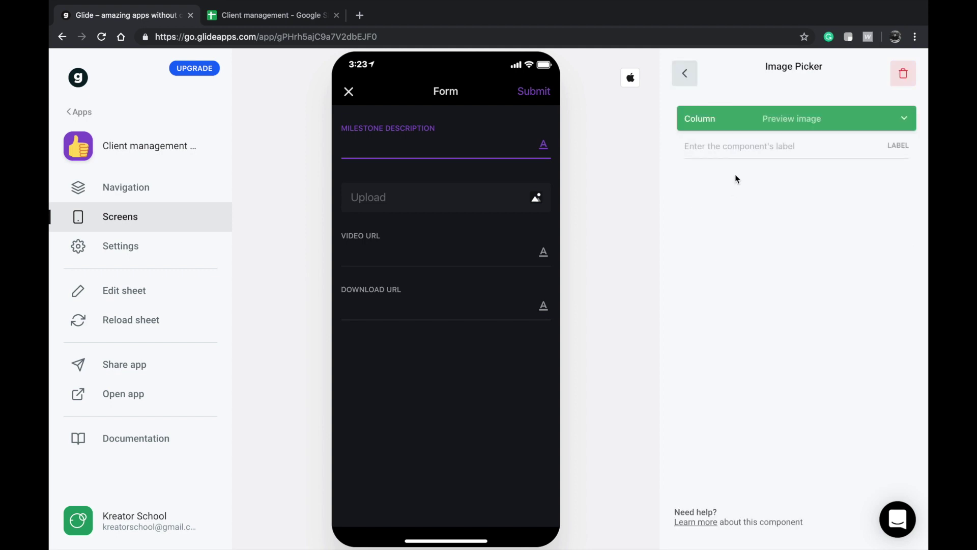
{"action": "left_click", "coordinate": [770, 123]}
{"action": "left_click", "coordinate": [733, 227]}
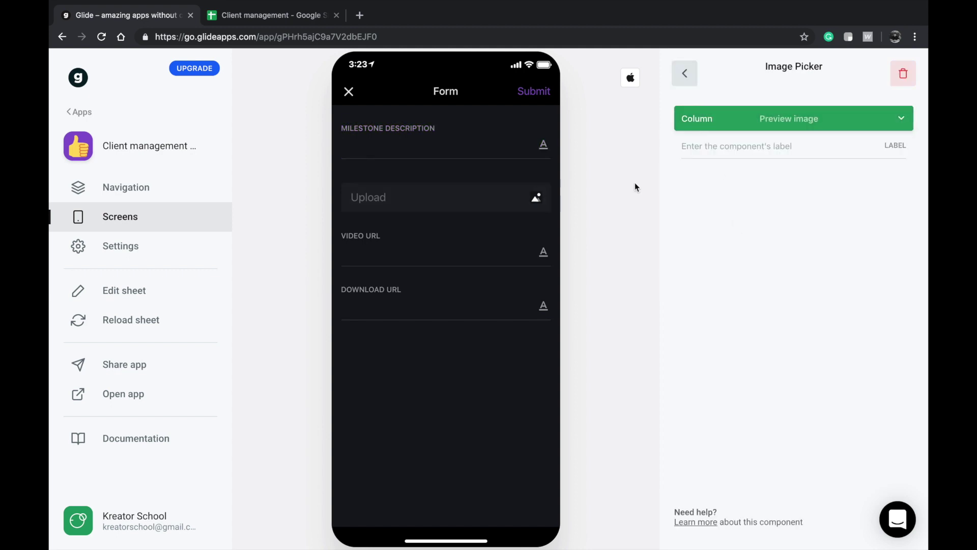
{"action": "type", "text": "Preview image"}
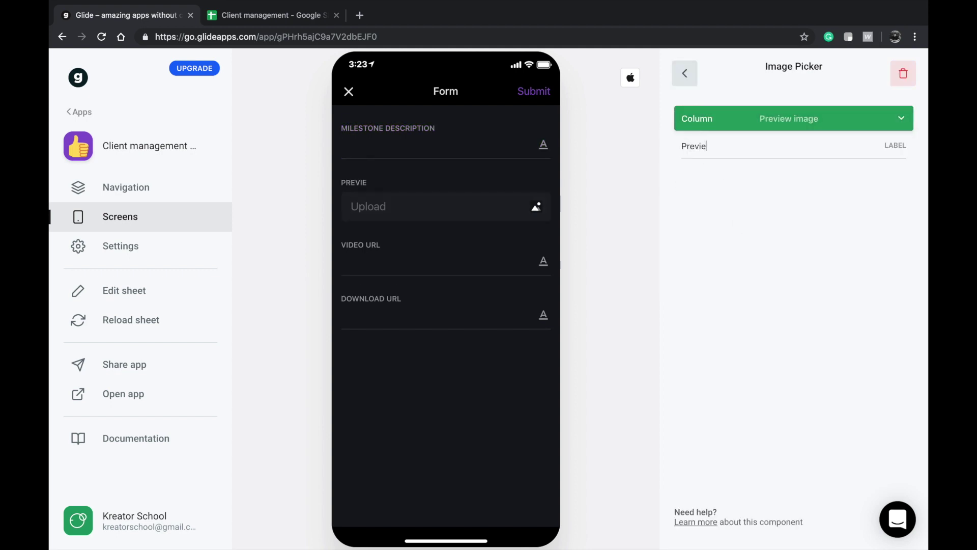
{"action": "left_click", "coordinate": [676, 78]}
- Submit a new milestone with the description 'shfsdds'
{"action": "left_click", "coordinate": [506, 146]}
{"action": "type", "text": "shfsdds"}
{"action": "left_click", "coordinate": [544, 90]}
{"action": "scroll", "coordinate": [434, 378], "scroll_direction": "down", "scroll_amount": 1}
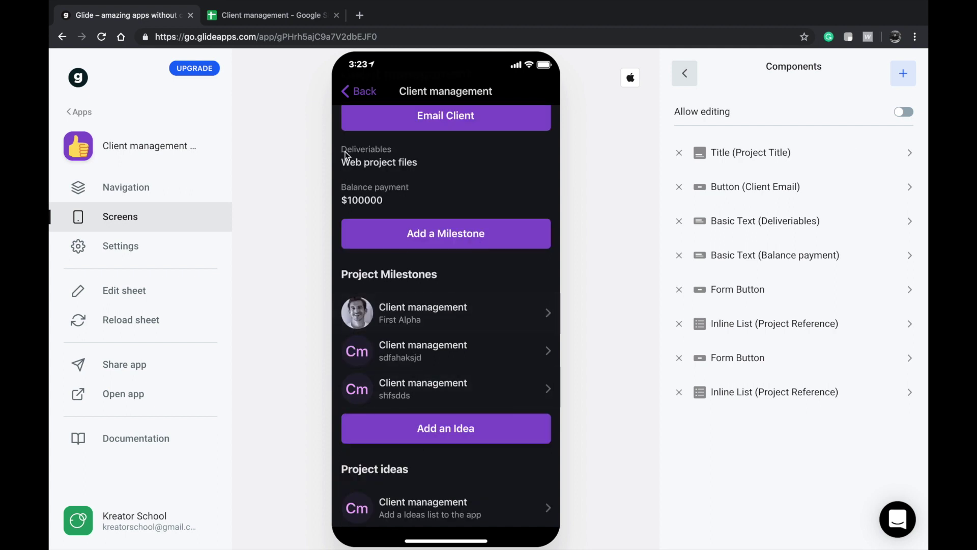
- Set the milestones list's Title to Milestone Description and Details to Project Reference
{"action": "scroll", "coordinate": [371, 200], "scroll_direction": "up", "scroll_amount": 3}
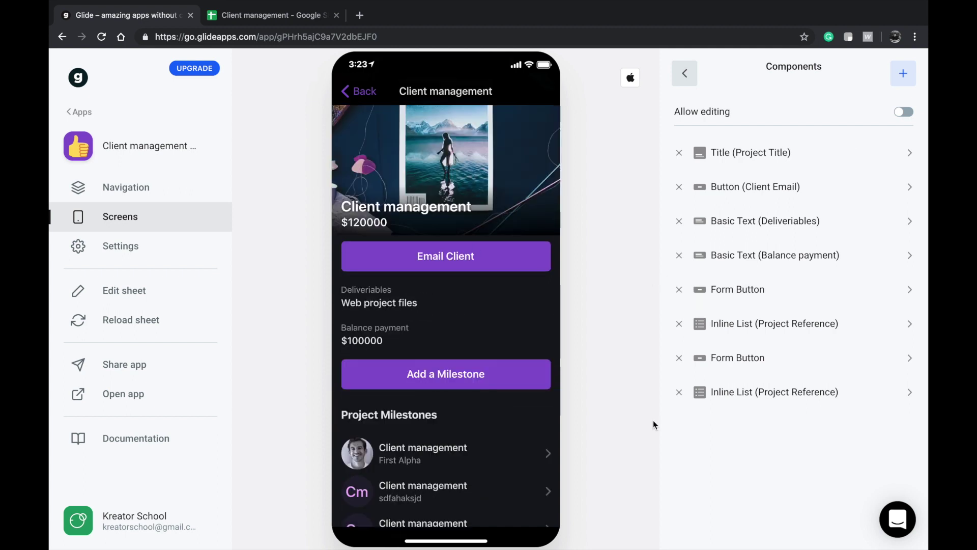
{"action": "scroll", "coordinate": [418, 332], "scroll_direction": "down", "scroll_amount": 3}
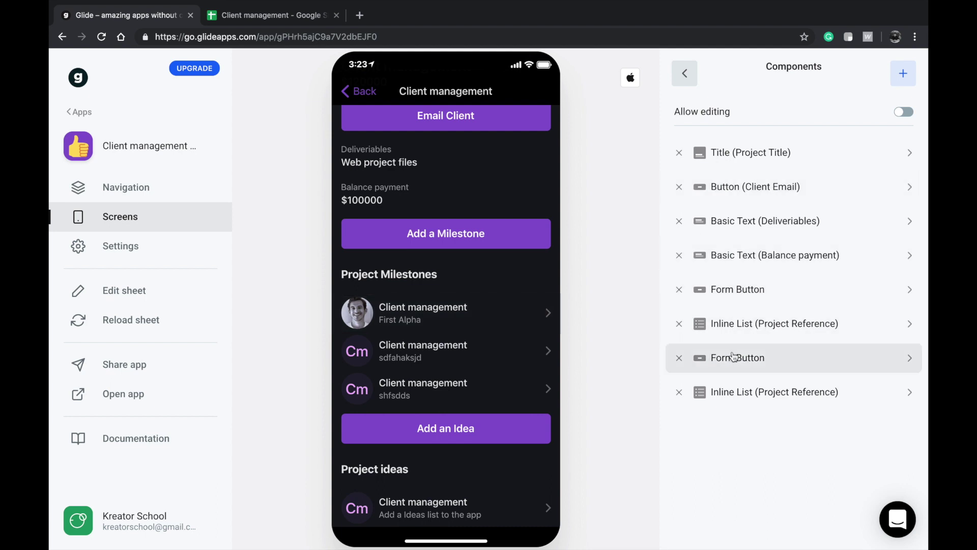
{"action": "left_click", "coordinate": [754, 330]}
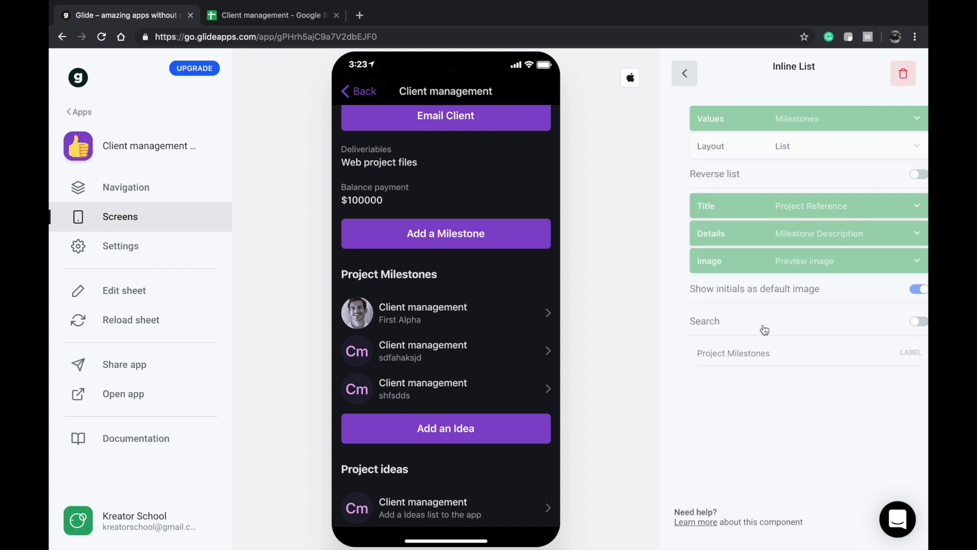
{"action": "left_click", "coordinate": [777, 207]}
{"action": "left_click", "coordinate": [747, 281]}
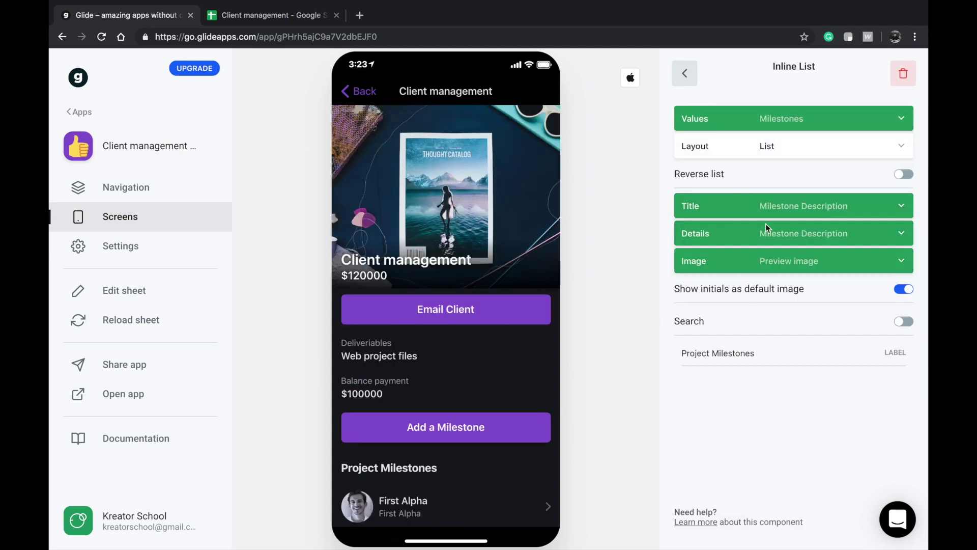
{"action": "left_click", "coordinate": [766, 224]}
{"action": "left_click", "coordinate": [754, 309]}
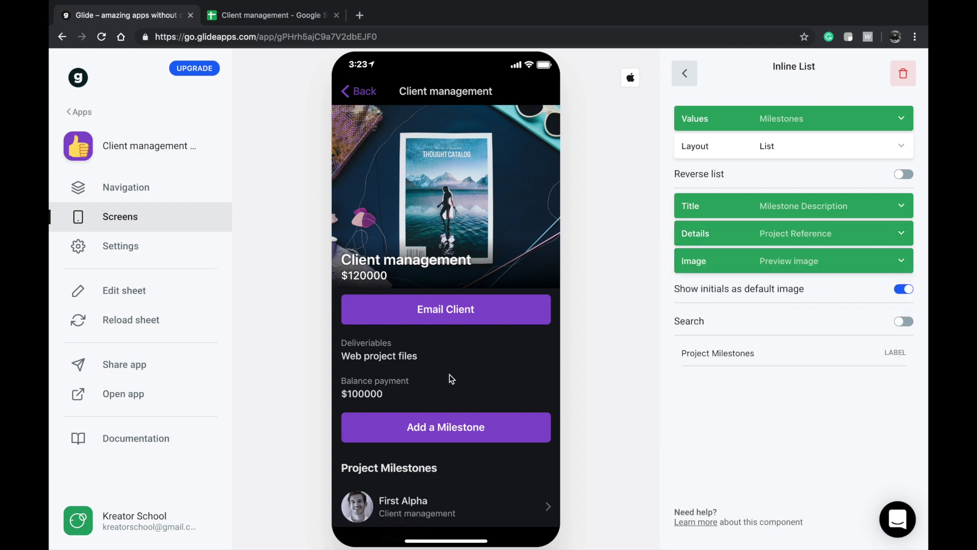
- Scroll the project preview and open the First Alpha milestone's details
{"action": "scroll", "coordinate": [449, 375], "scroll_direction": "down", "scroll_amount": 3}
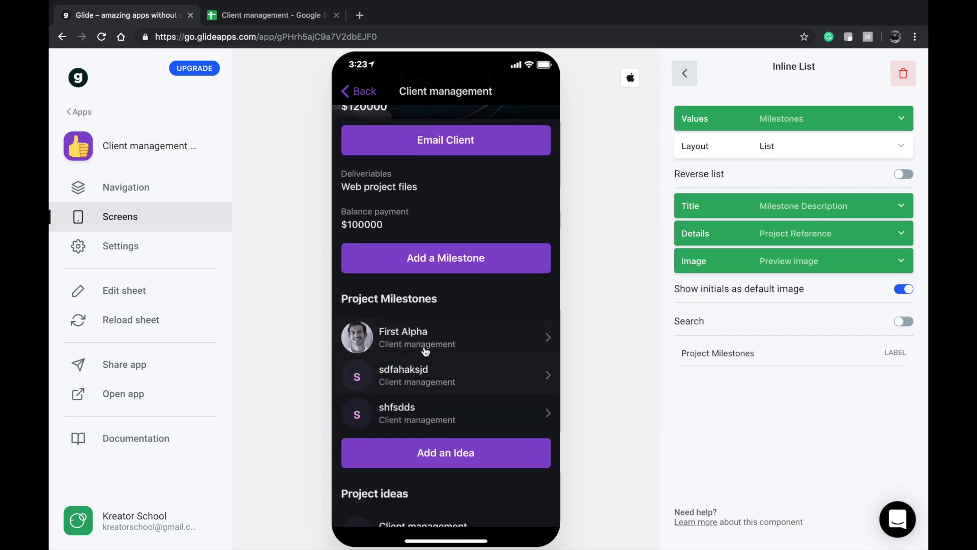
{"action": "left_click_drag", "start_coordinate": [400, 441], "coordinate": [401, 418]}
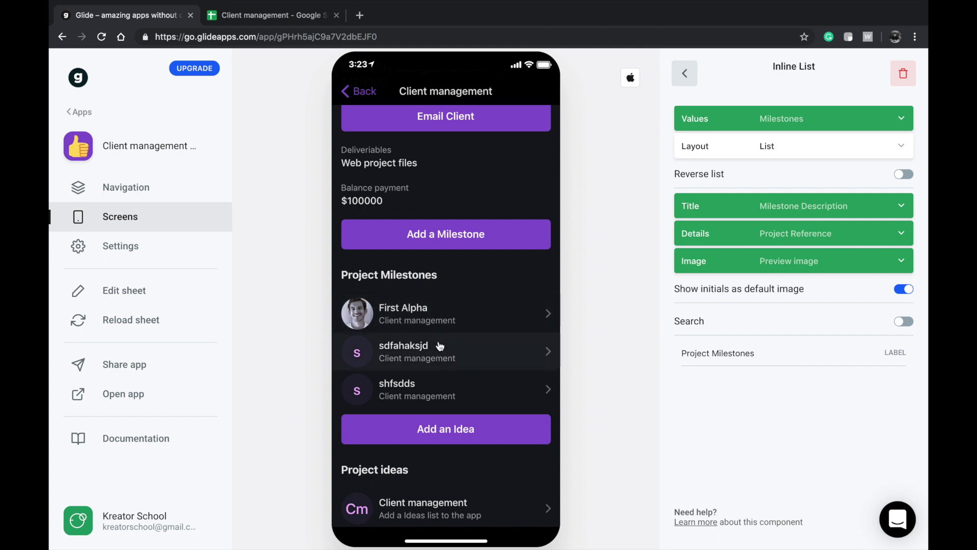
{"action": "scroll", "coordinate": [437, 336], "scroll_direction": "up", "scroll_amount": 1}
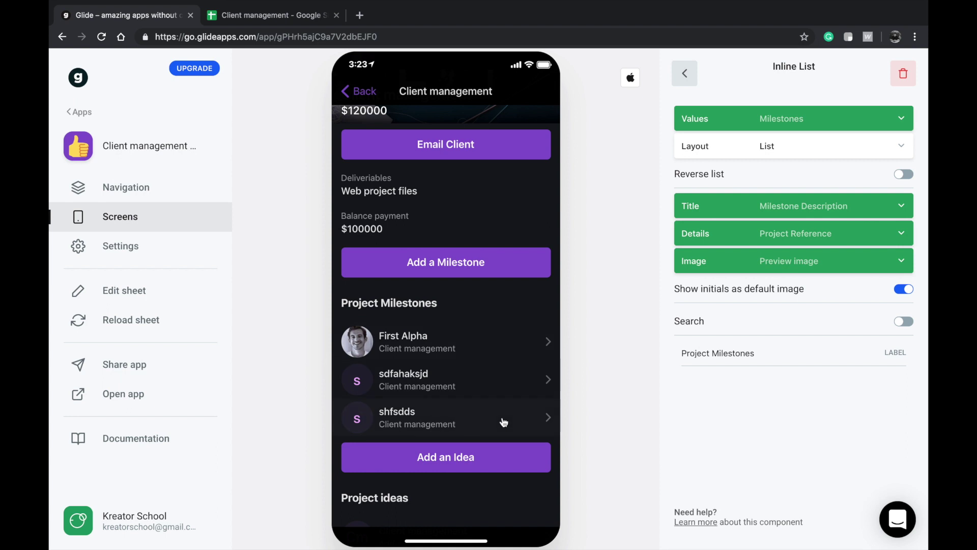
{"action": "scroll", "coordinate": [353, 352], "scroll_direction": "up", "scroll_amount": 3}
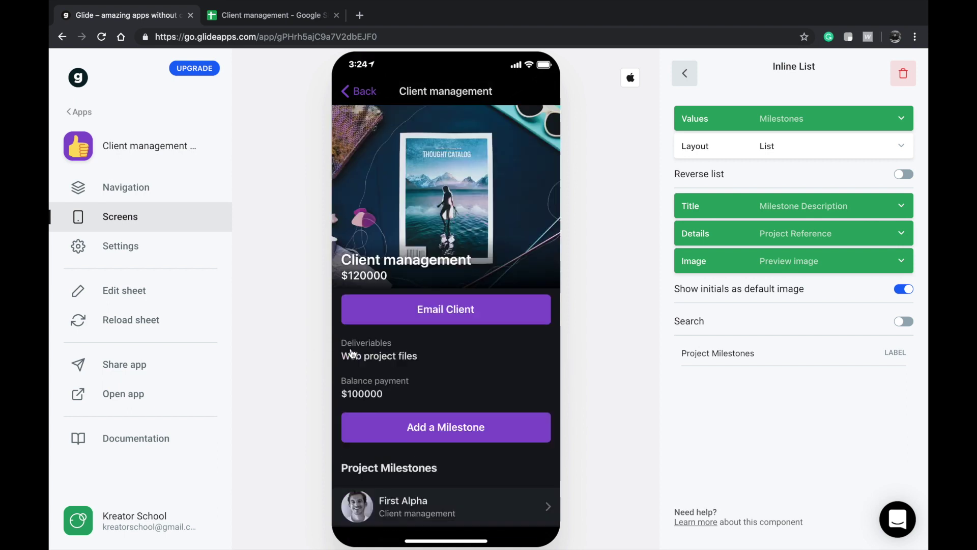
{"action": "scroll", "coordinate": [452, 146], "scroll_direction": "down", "scroll_amount": 4}
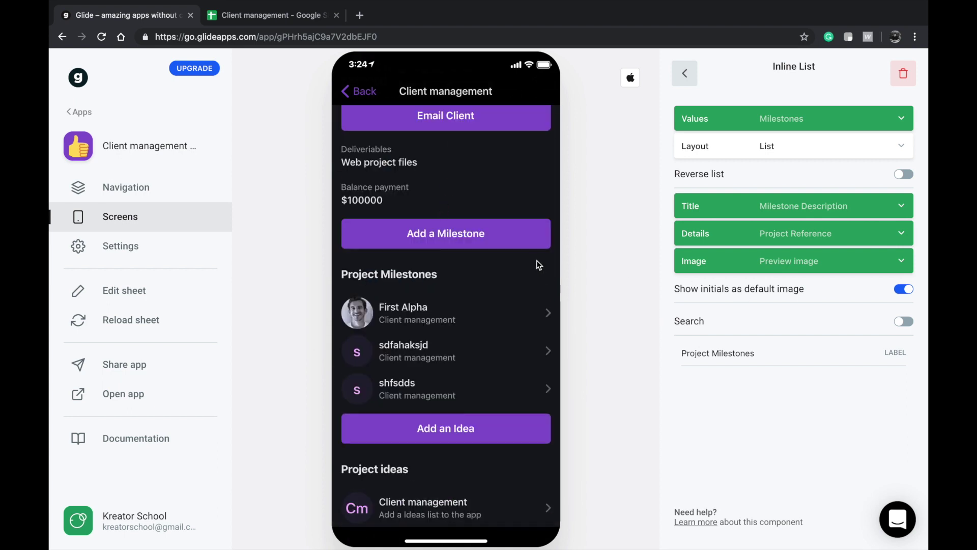
{"action": "left_click", "coordinate": [454, 306]}
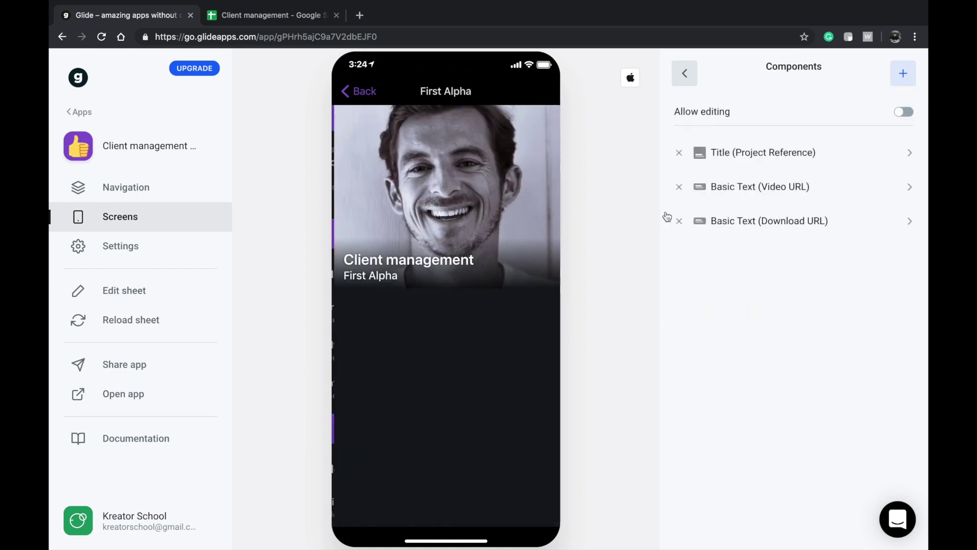
- Add a Video component to First Alpha's detail screen that plays the Video URL column
{"action": "left_click", "coordinate": [906, 77]}
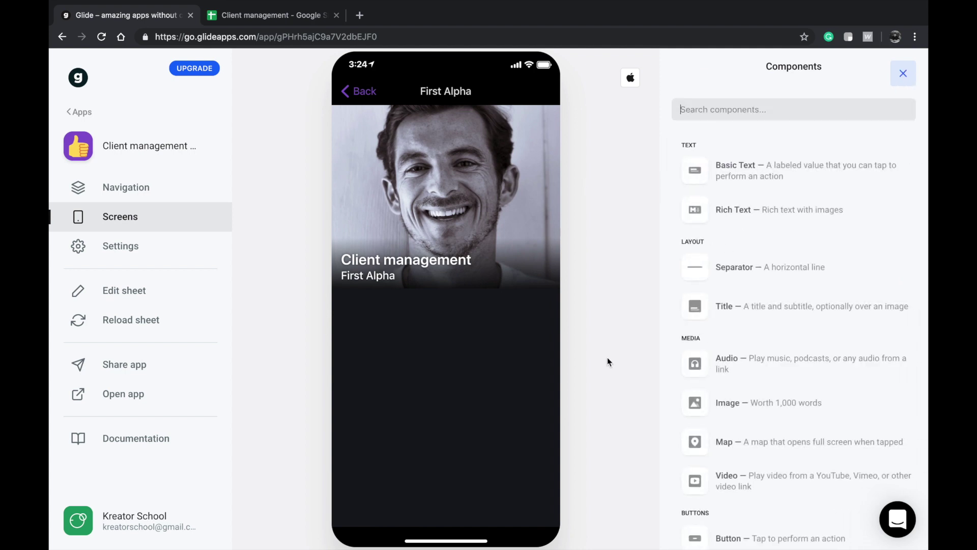
{"action": "scroll", "coordinate": [794, 295], "scroll_direction": "down", "scroll_amount": 2}
{"action": "scroll", "coordinate": [744, 407], "scroll_direction": "down", "scroll_amount": 4}
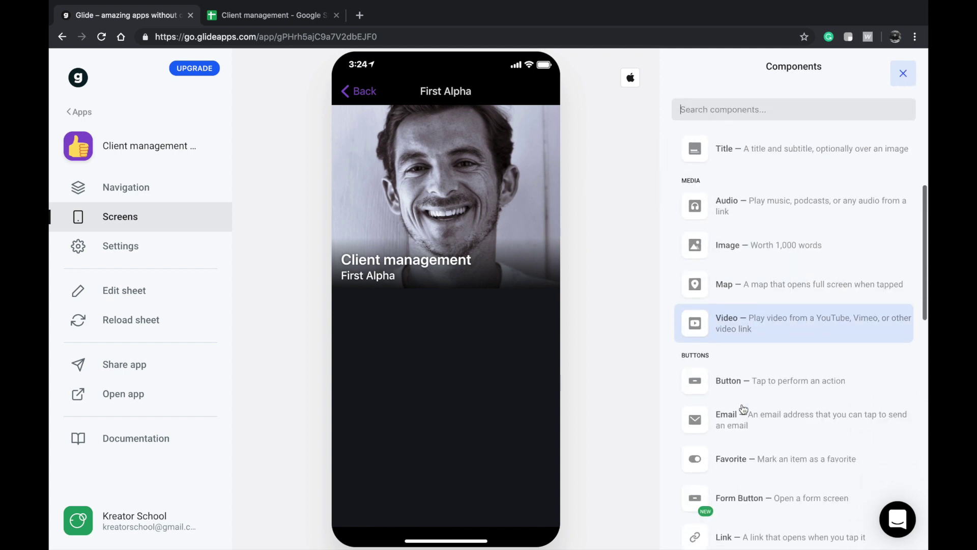
{"action": "scroll", "coordinate": [744, 409], "scroll_direction": "down", "scroll_amount": 1}
{"action": "scroll", "coordinate": [743, 412], "scroll_direction": "up", "scroll_amount": 4}
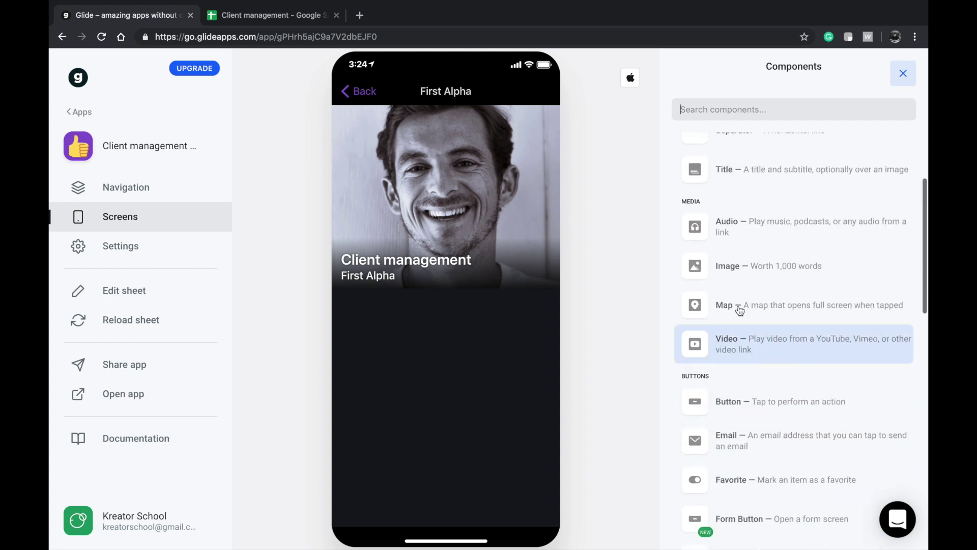
{"action": "scroll", "coordinate": [754, 239], "scroll_direction": "up", "scroll_amount": 2}
{"action": "scroll", "coordinate": [751, 237], "scroll_direction": "down", "scroll_amount": 2}
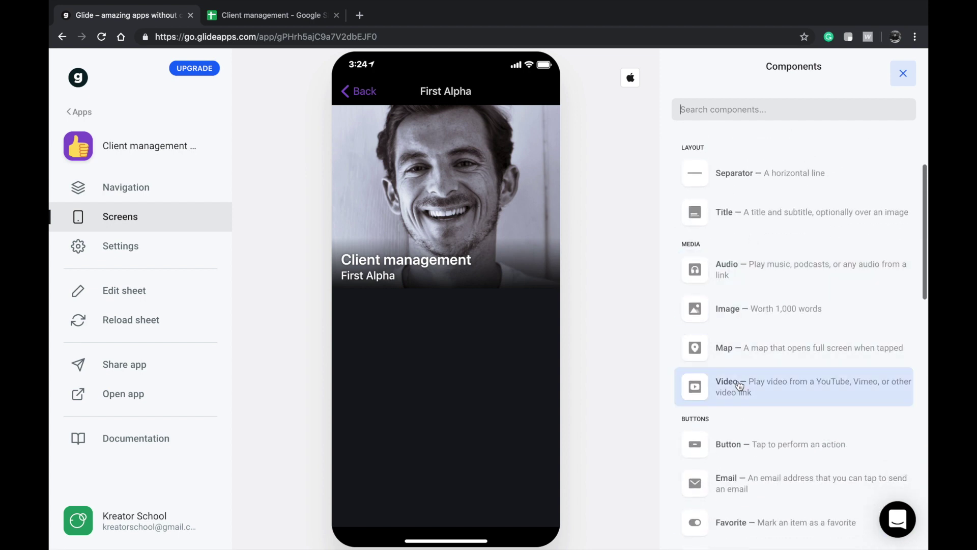
{"action": "left_click", "coordinate": [728, 384]}
{"action": "left_click", "coordinate": [764, 118]}
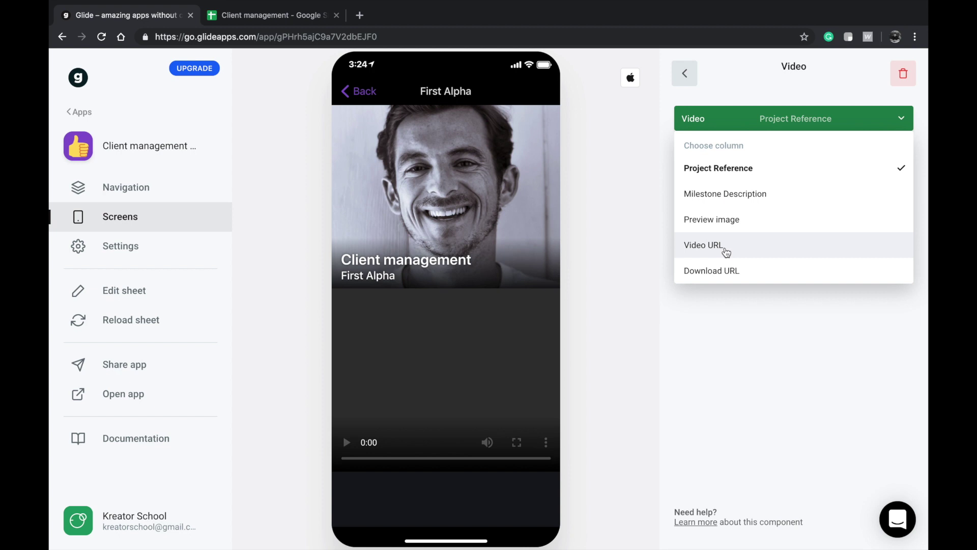
{"action": "left_click", "coordinate": [727, 246]}
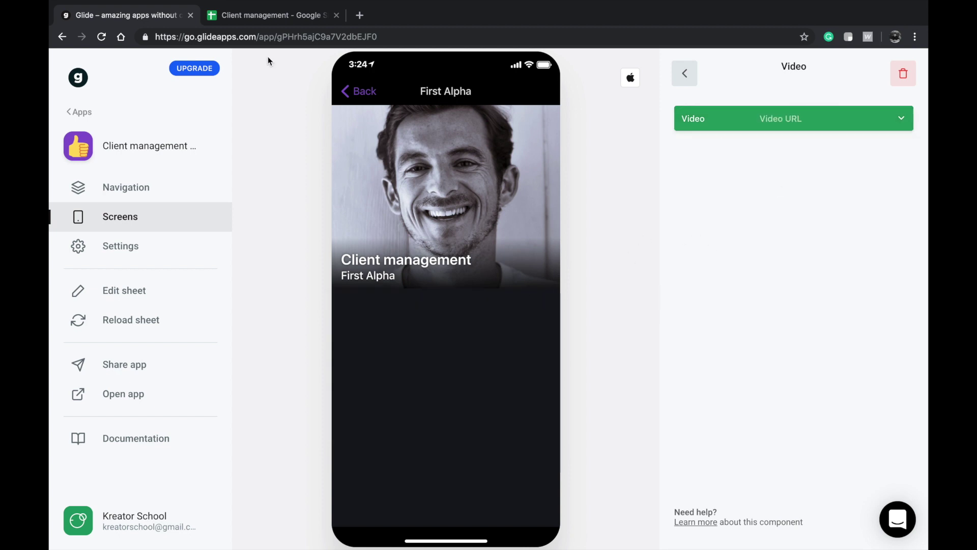
{"action": "left_click", "coordinate": [284, 23]}
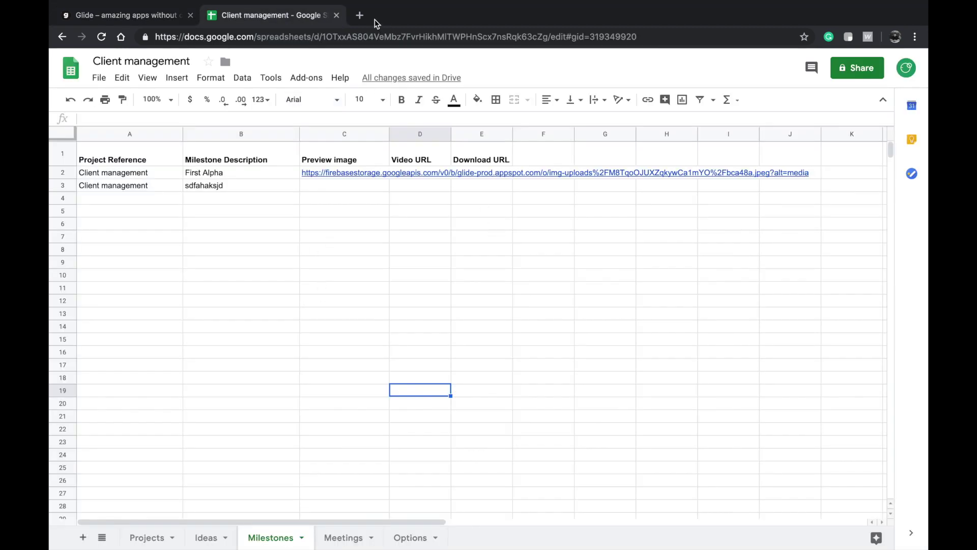
- Copy the URL of the Once There Were Dragons mix video from YouTube
{"action": "left_click", "coordinate": [360, 15]}
{"action": "type", "text": "you"}
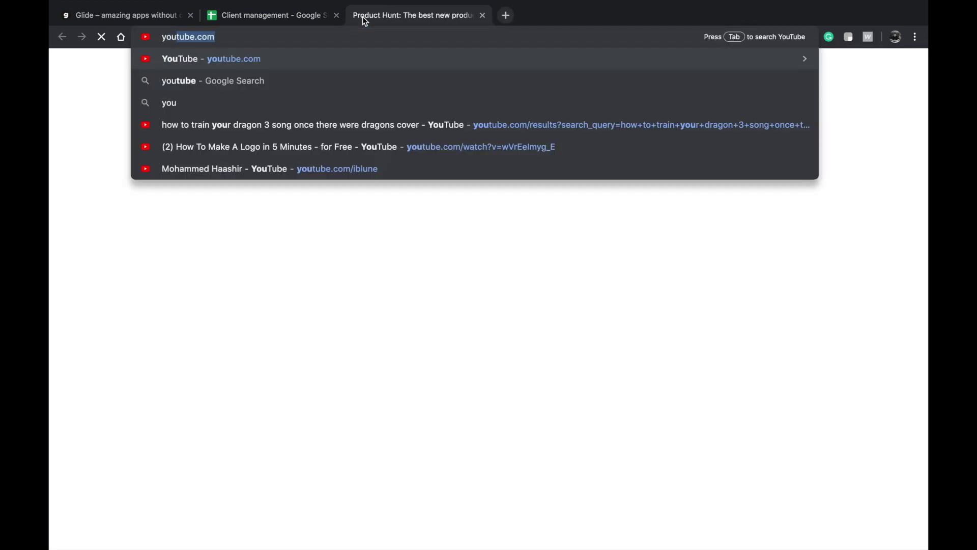
{"action": "key", "text": "Return"}
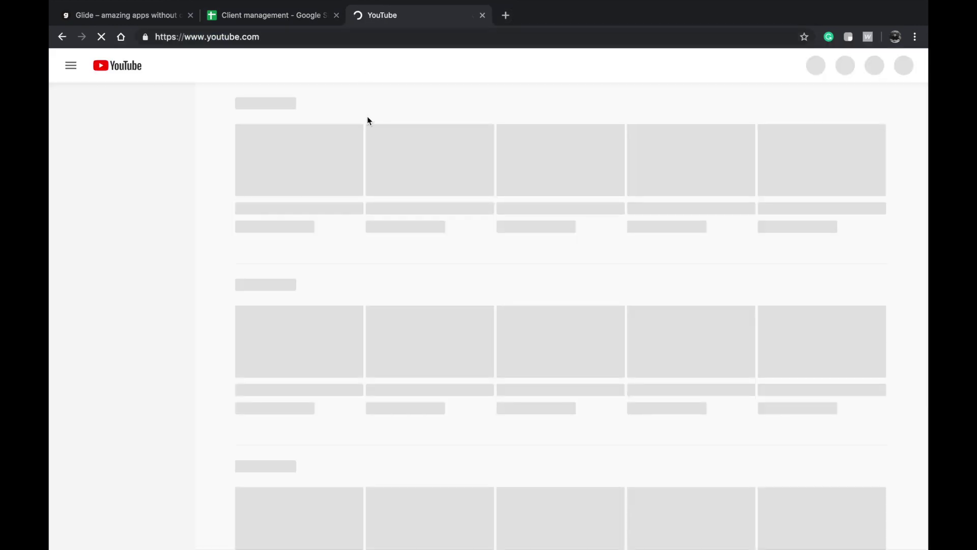
{"action": "scroll", "coordinate": [393, 219], "scroll_direction": "down", "scroll_amount": 5}
{"action": "scroll", "coordinate": [393, 219], "scroll_direction": "up", "scroll_amount": 1}
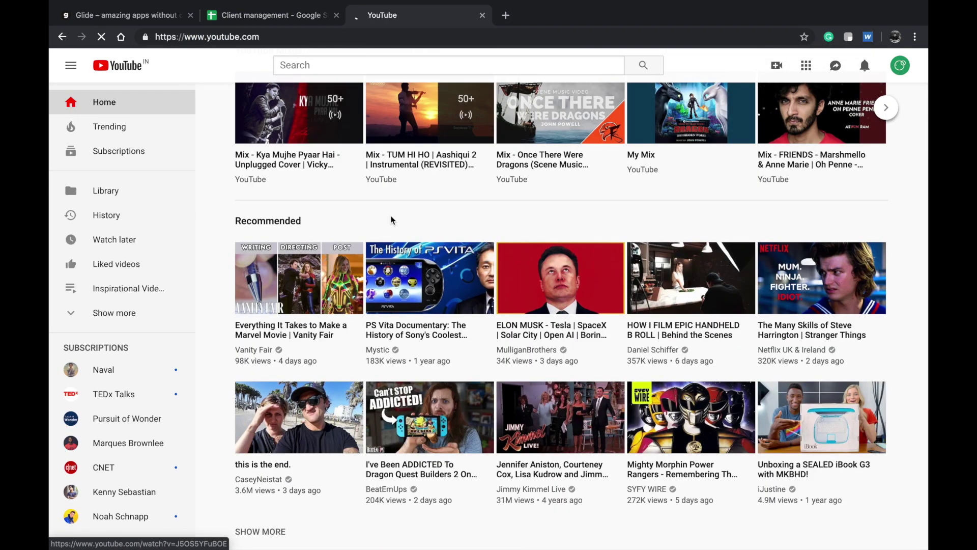
{"action": "left_click", "coordinate": [562, 109]}
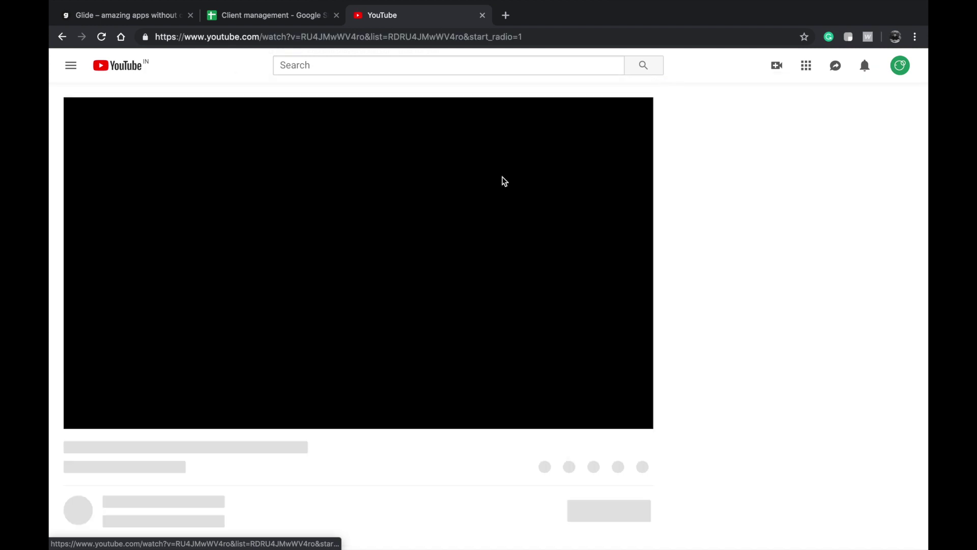
{"action": "right_click", "coordinate": [421, 241]}
{"action": "left_click", "coordinate": [430, 251]}
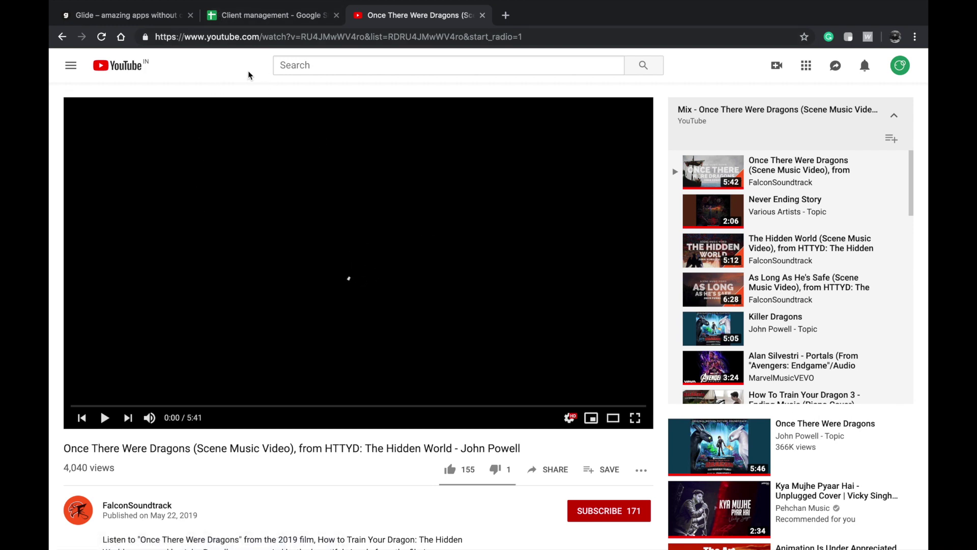
{"action": "left_click", "coordinate": [252, 20]}
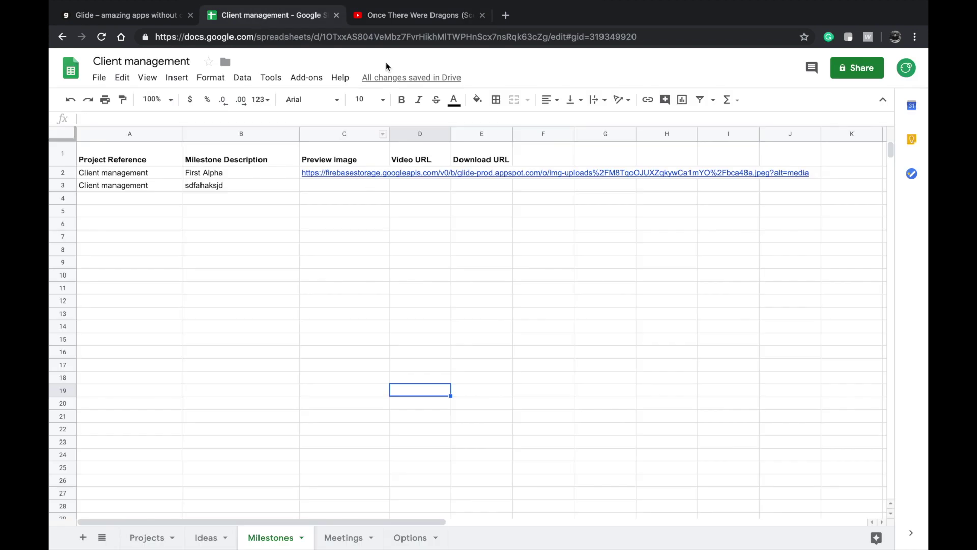
{"action": "left_click", "coordinate": [482, 15]}
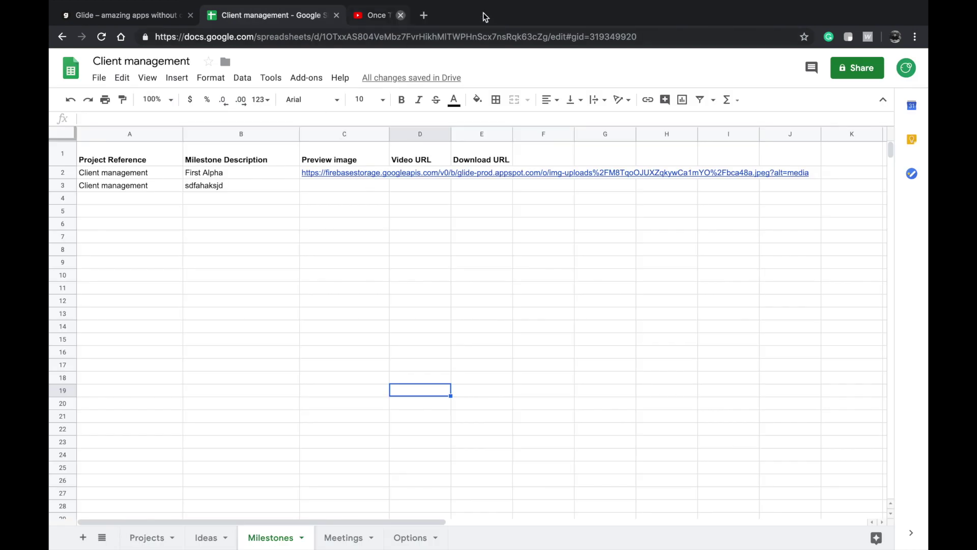
- Paste the YouTube link into the Video URL cells D2 and D3
{"action": "double_click", "coordinate": [420, 186]}
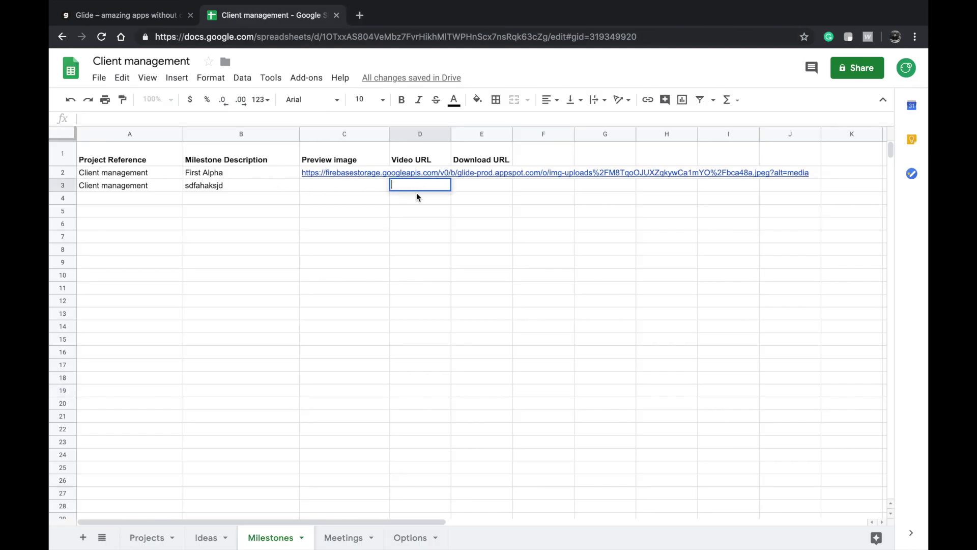
{"action": "double_click", "coordinate": [419, 173]}
{"action": "key", "text": "ctrl+v"}
{"action": "left_click", "coordinate": [387, 213]}
{"action": "double_click", "coordinate": [409, 188]}
{"action": "key", "text": "ctrl+v"}
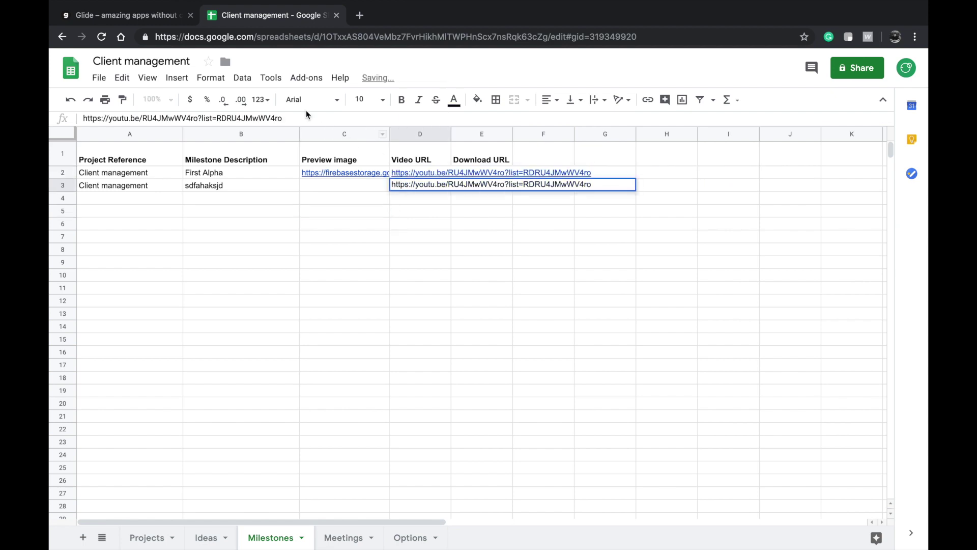
{"action": "left_click", "coordinate": [153, 16]}
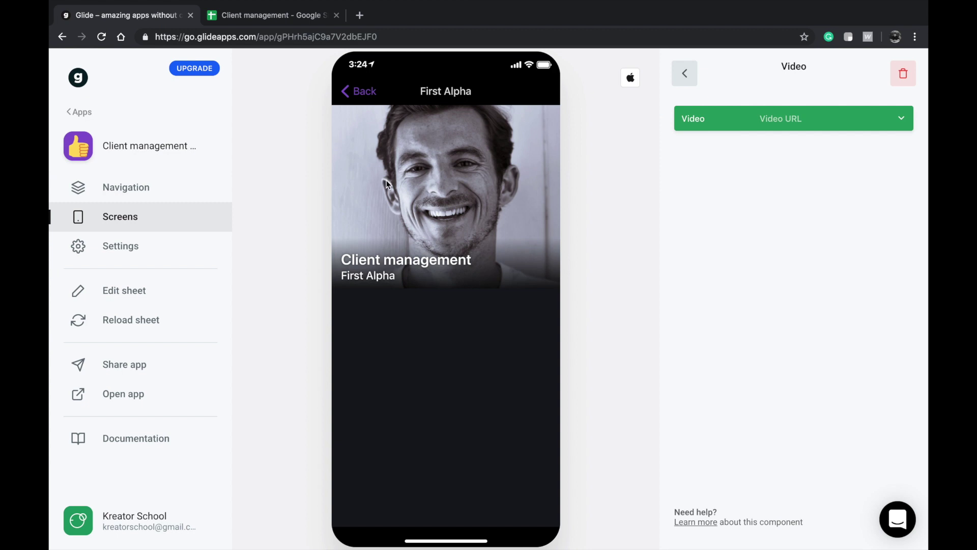
- Reload the sheet data and reopen First Alpha's milestone to check its video component
{"action": "left_click", "coordinate": [125, 319]}
{"action": "left_click", "coordinate": [358, 101]}
{"action": "left_click", "coordinate": [392, 310]}
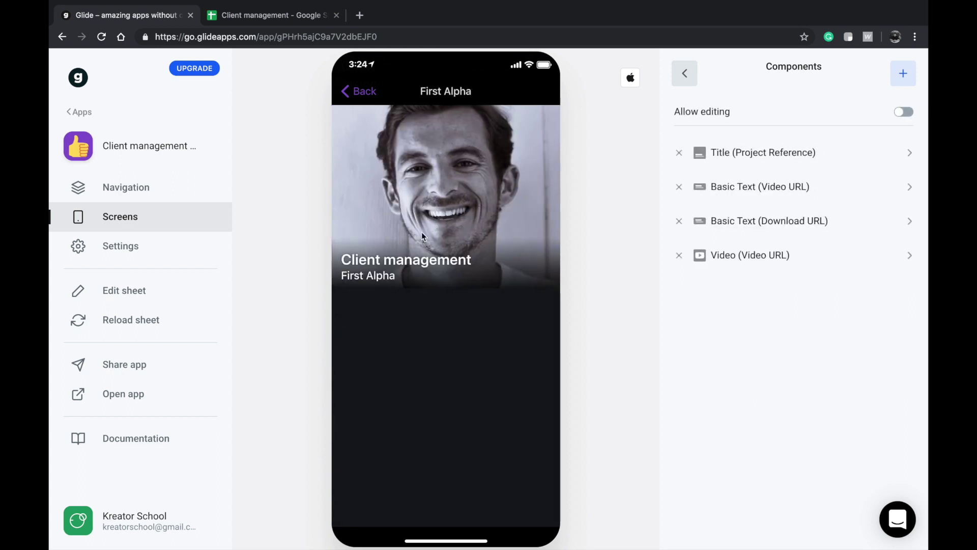
{"action": "left_click", "coordinate": [779, 255]}
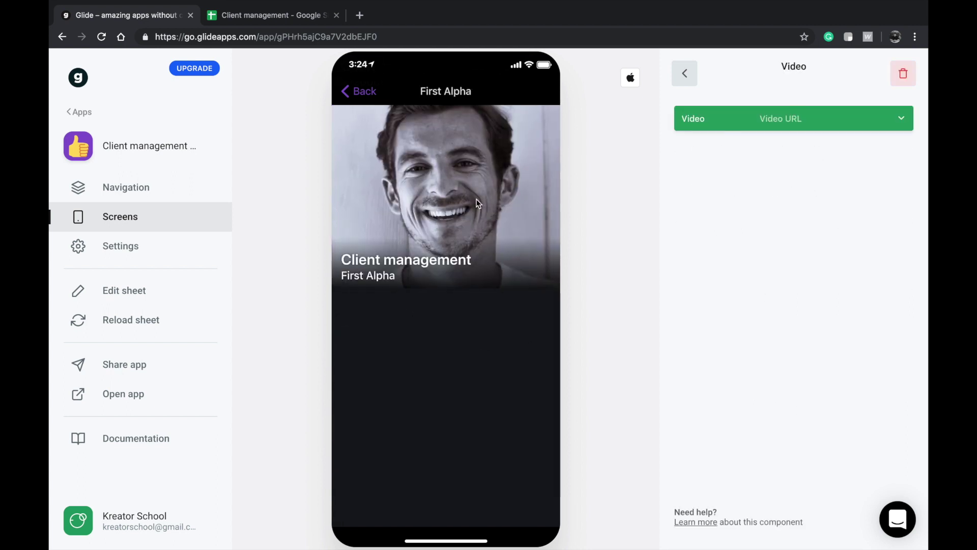
{"action": "left_click", "coordinate": [688, 73]}
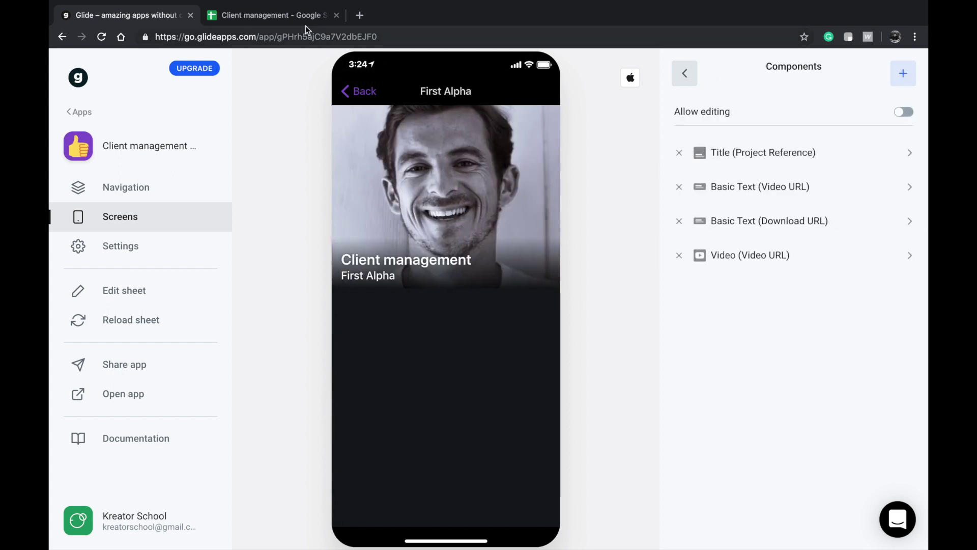
- Deselect the link cell, reload Glide's data, and view the sdfahaksjd milestone's detail screen
{"action": "left_click", "coordinate": [306, 23]}
{"action": "left_click", "coordinate": [312, 286]}
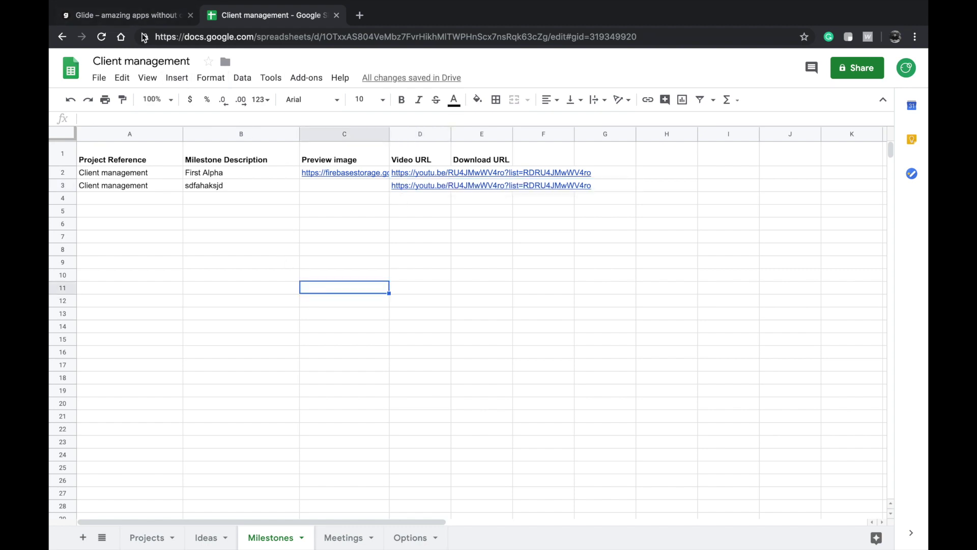
{"action": "left_click", "coordinate": [175, 211]}
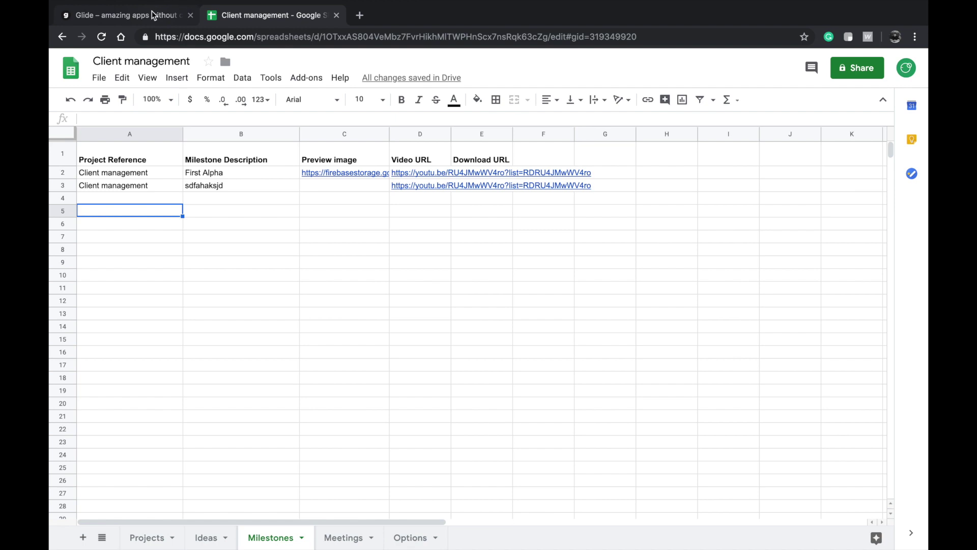
{"action": "left_click", "coordinate": [152, 15]}
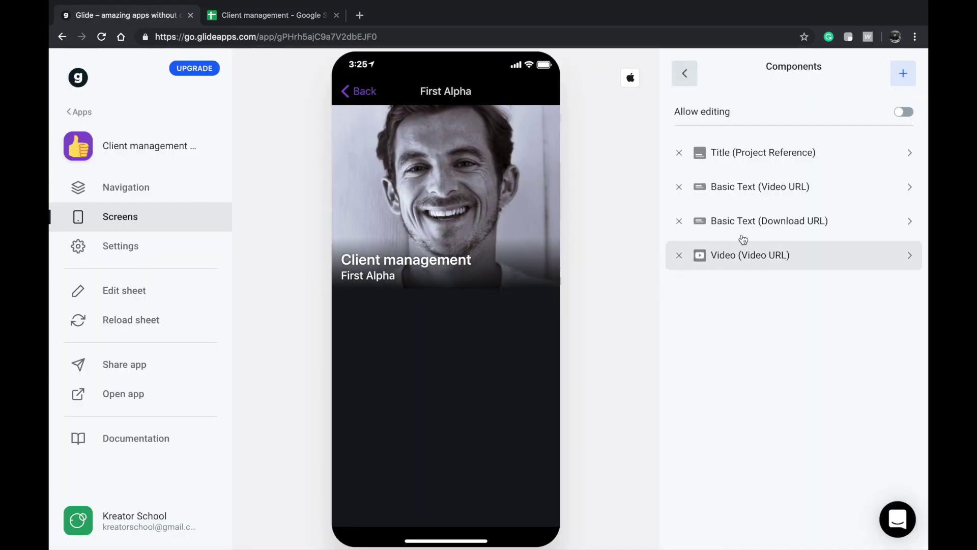
{"action": "left_click", "coordinate": [358, 100]}
{"action": "left_click", "coordinate": [136, 320]}
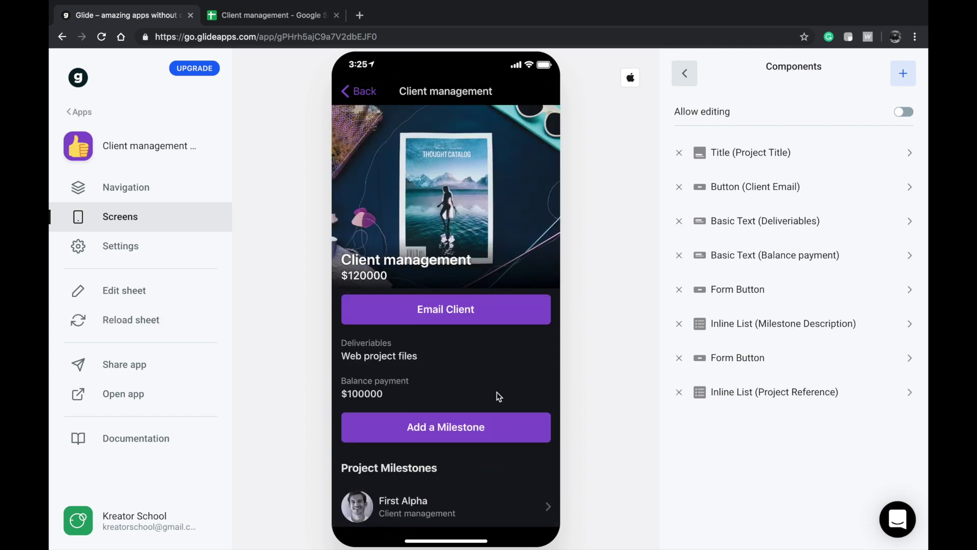
{"action": "left_click", "coordinate": [418, 344]}
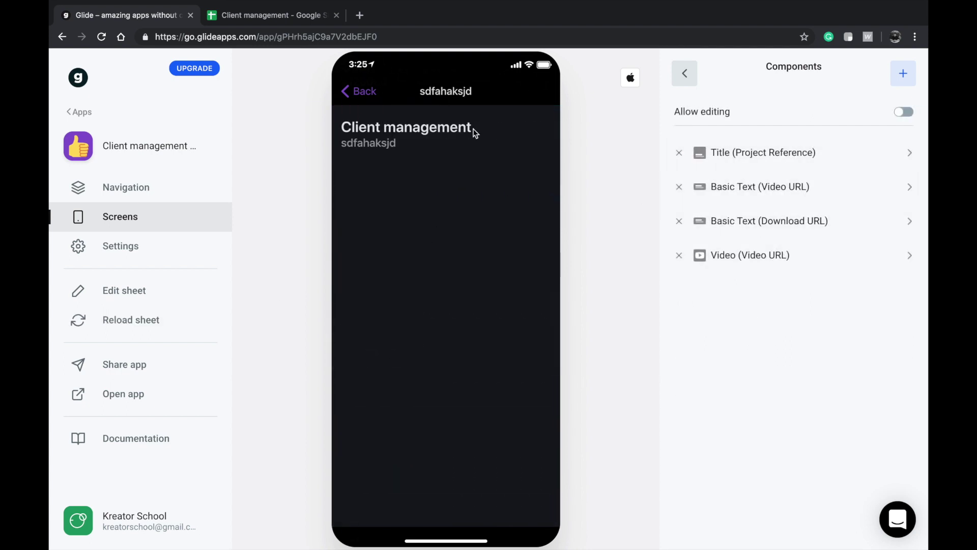
{"action": "left_click", "coordinate": [231, 14]}
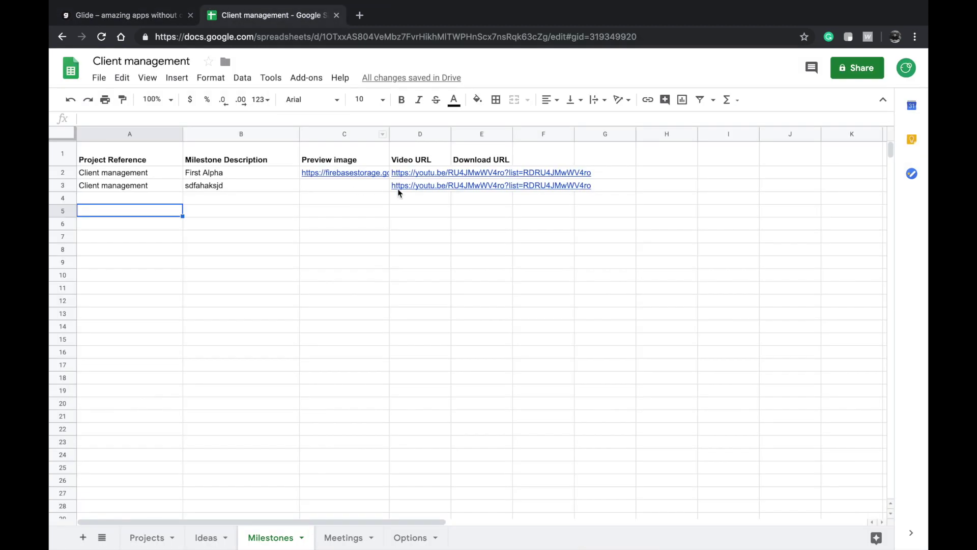
- Open D3's YouTube link in a new browser tab and pause the video
{"action": "left_click", "coordinate": [418, 185]}
{"action": "key", "text": "Return"}
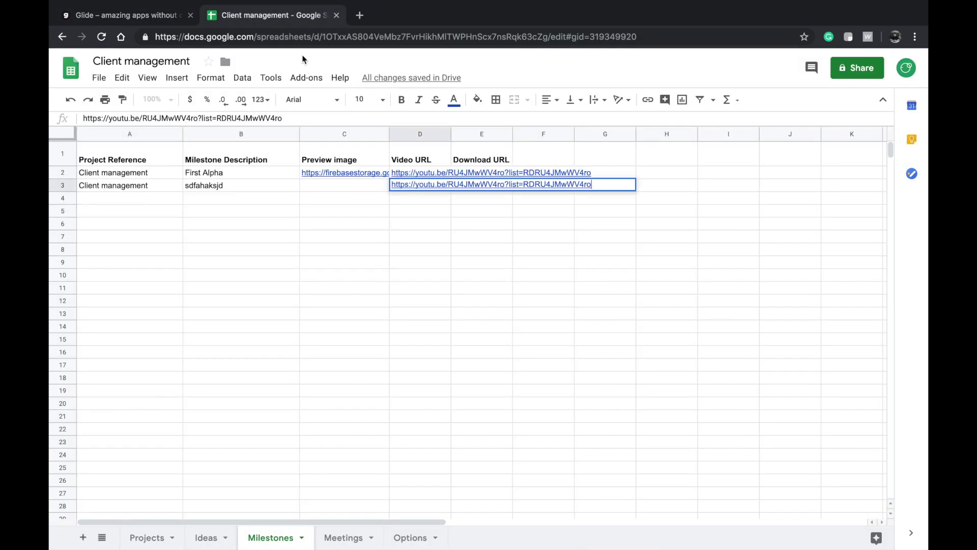
{"action": "left_click", "coordinate": [359, 16]}
{"action": "type", "text": "https://youtu.be/RU4JMwWV4ro?list=RDRU4JMwWV4ro"}
{"action": "key", "text": "Return"}
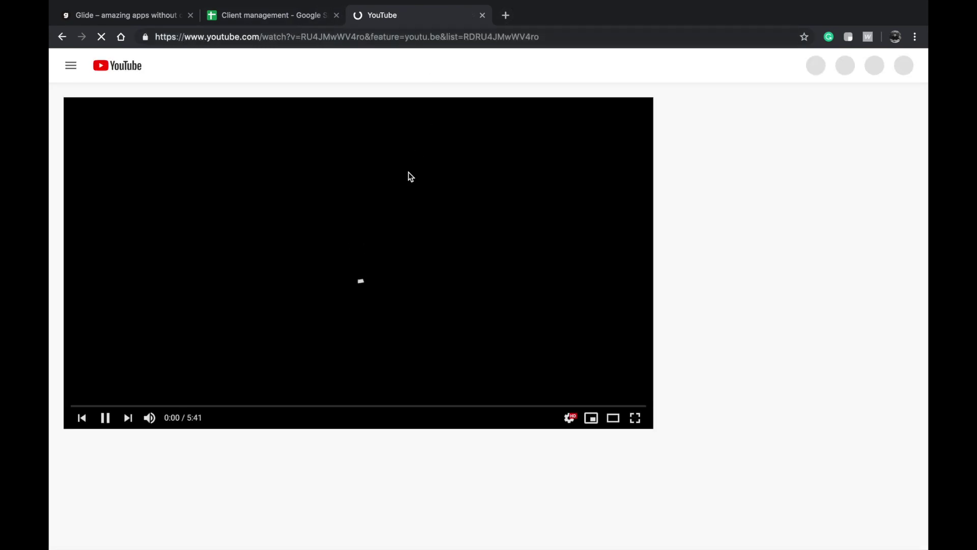
{"action": "left_click", "coordinate": [411, 176]}
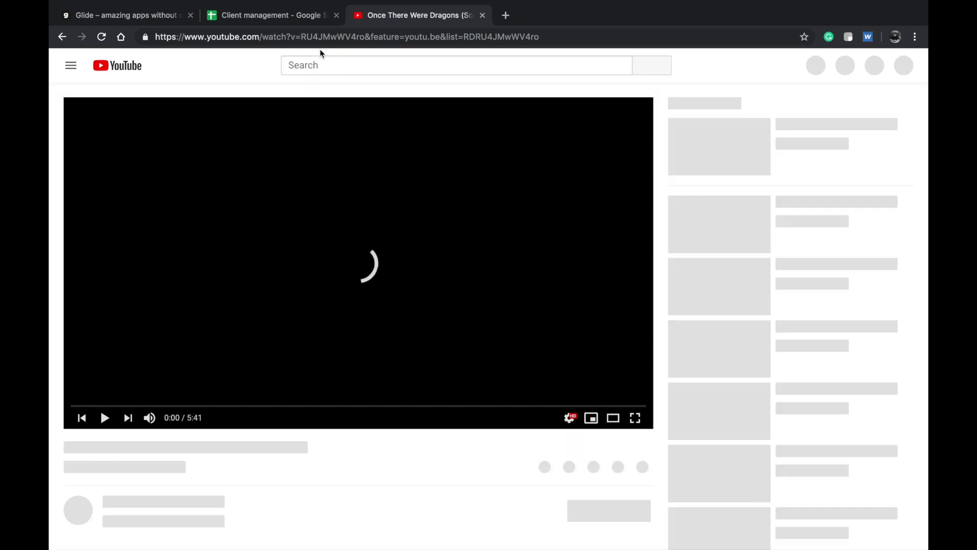
{"action": "left_click", "coordinate": [314, 317]}
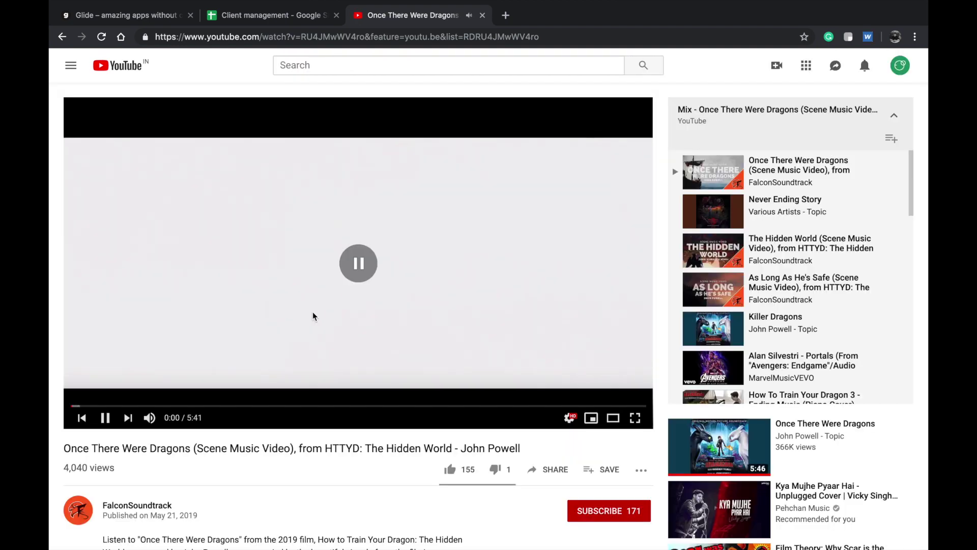
{"action": "left_click", "coordinate": [313, 317]}
{"action": "left_click", "coordinate": [312, 316]}
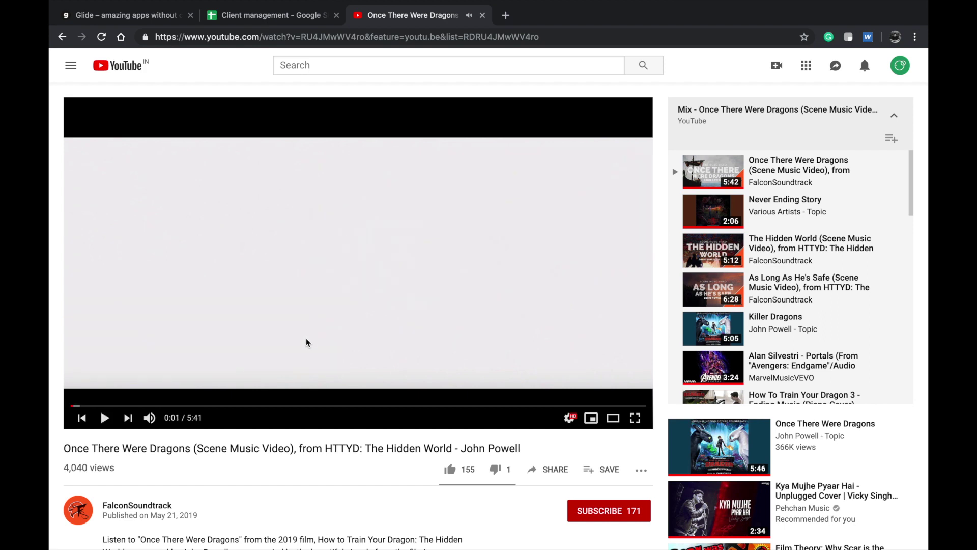
{"action": "scroll", "coordinate": [209, 357], "scroll_direction": "down", "scroll_amount": 3}
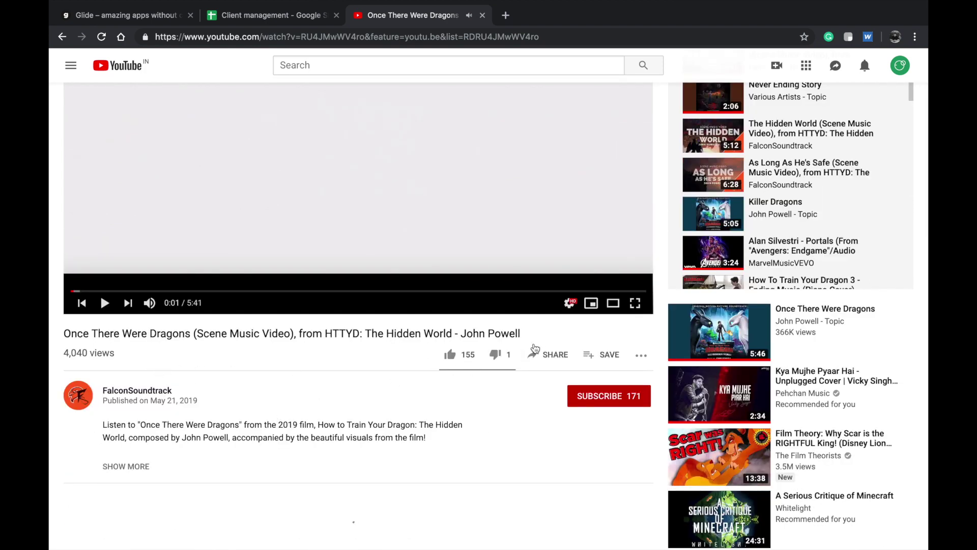
{"action": "left_click", "coordinate": [549, 355]}
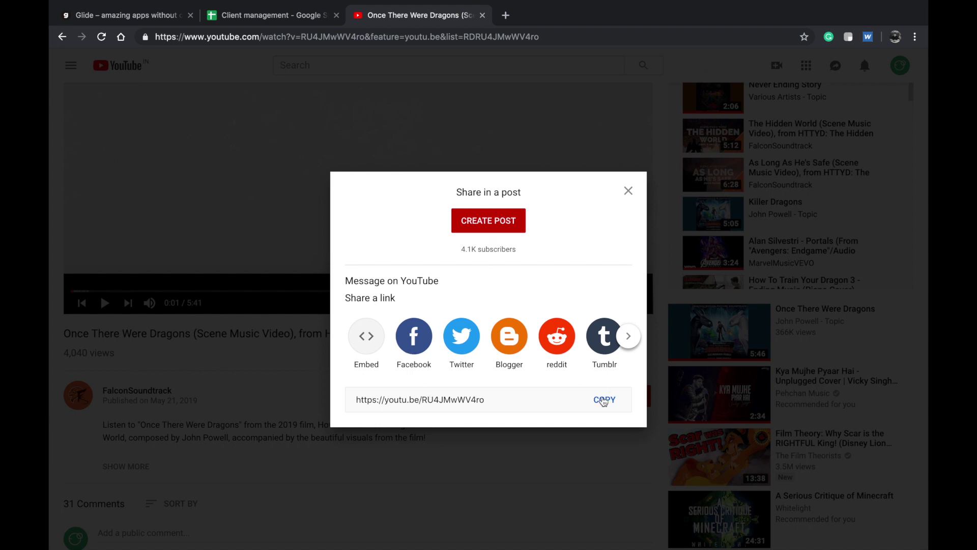
{"action": "left_click", "coordinate": [604, 401]}
{"action": "left_click", "coordinate": [241, 17]}
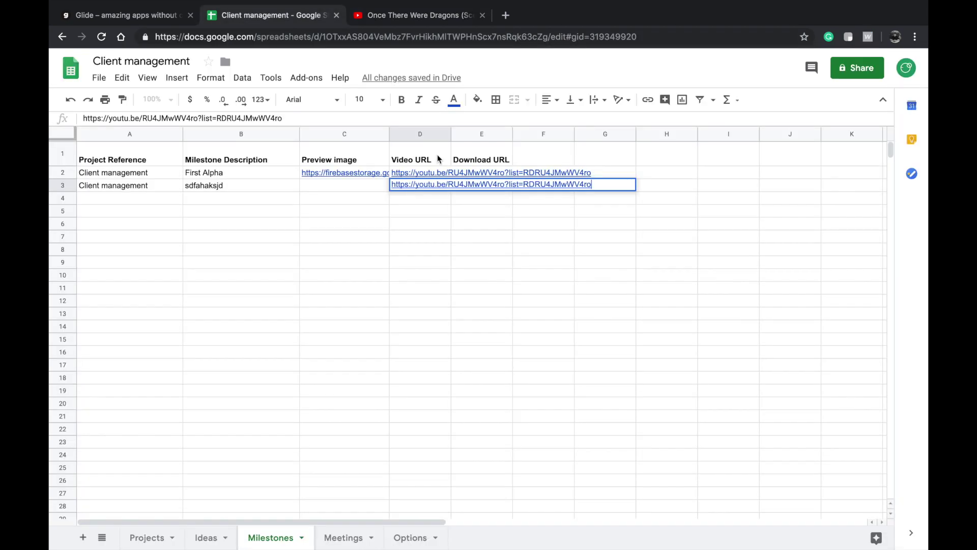
{"action": "key", "text": "ctrl+v"}
{"action": "left_click", "coordinate": [423, 173]}
{"action": "key", "text": "ctrl+v"}
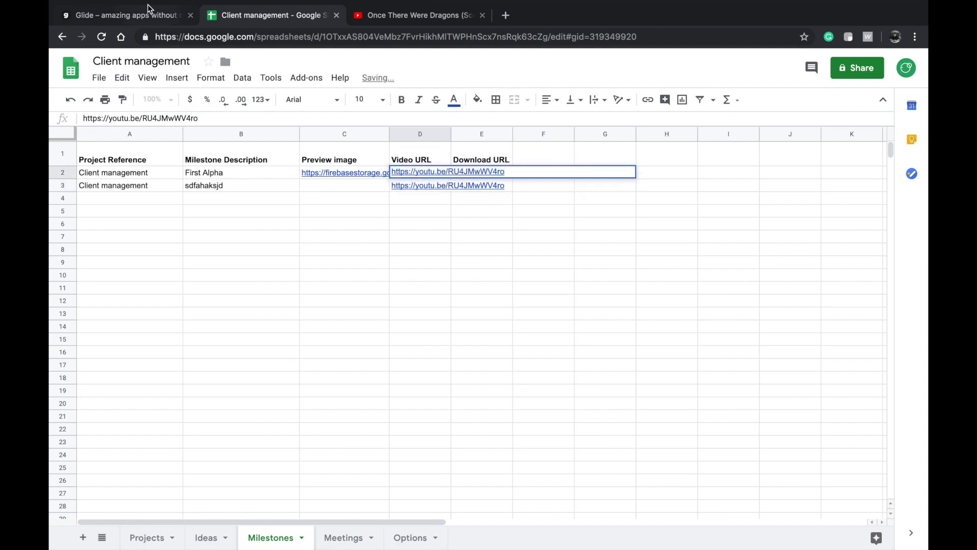
- Reload the sheet data and reopen First Alpha's milestone to check the new short link
{"action": "left_click", "coordinate": [148, 15]}
{"action": "left_click", "coordinate": [125, 324]}
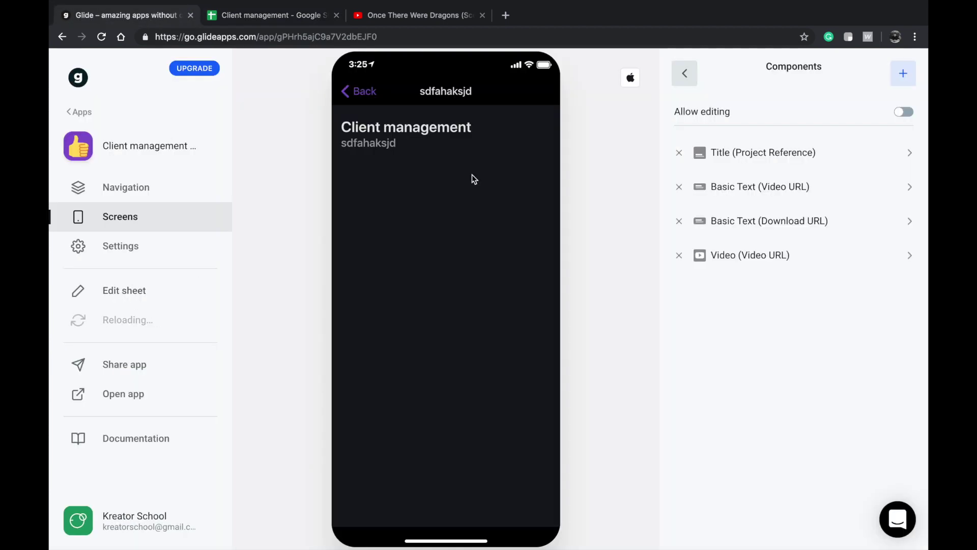
{"action": "left_click", "coordinate": [279, 17]}
{"action": "left_click", "coordinate": [326, 250]}
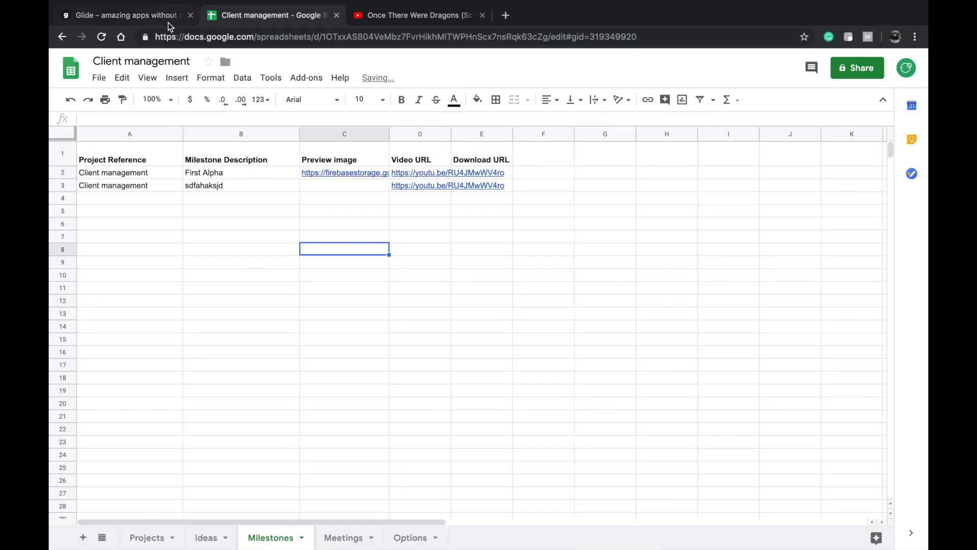
{"action": "left_click", "coordinate": [168, 22]}
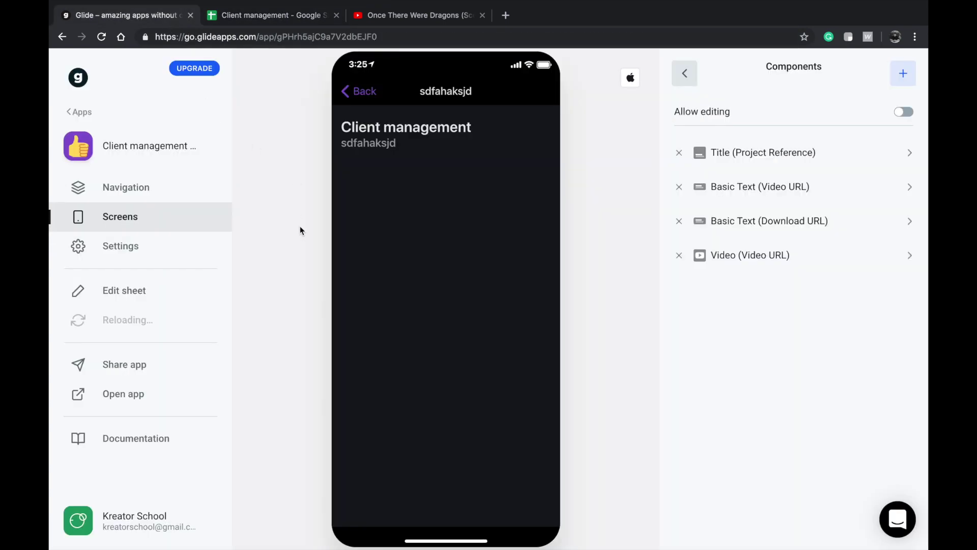
{"action": "left_click", "coordinate": [355, 93]}
{"action": "left_click", "coordinate": [407, 326]}
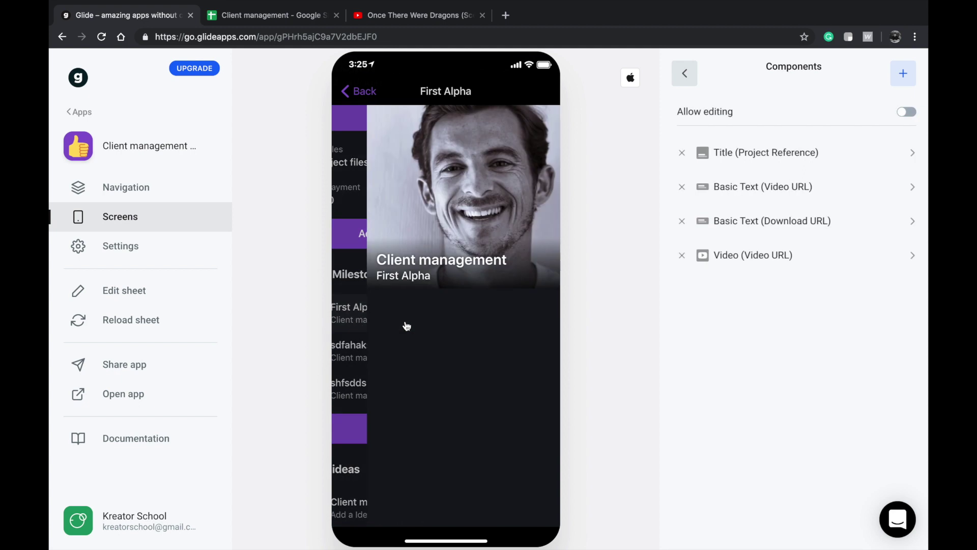
- Go back to the Projects list, reload the data, and exit to the My Apps dashboard
{"action": "left_click", "coordinate": [365, 91]}
{"action": "left_click", "coordinate": [357, 97]}
{"action": "left_click", "coordinate": [153, 323]}
{"action": "left_click", "coordinate": [703, 214]}
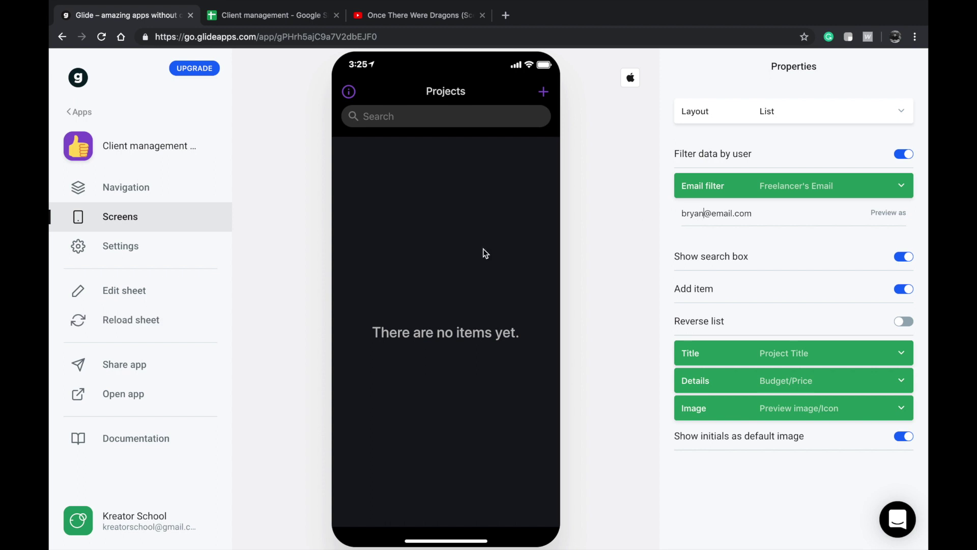
{"action": "left_click", "coordinate": [91, 105]}
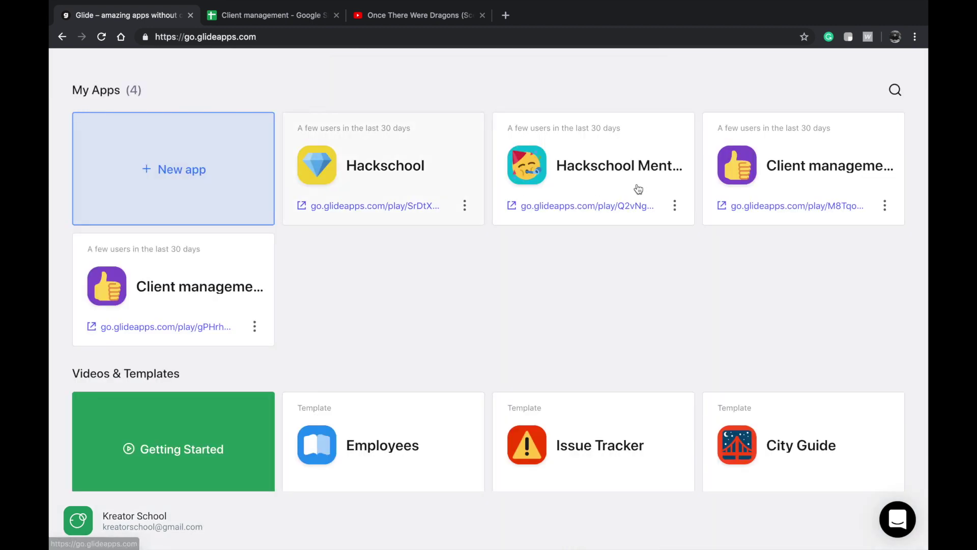
- In the other Client management app, show milestones titled by Milestone Description with Project Reference details
{"action": "left_click", "coordinate": [790, 170]}
{"action": "left_click", "coordinate": [428, 165]}
{"action": "scroll", "coordinate": [444, 328], "scroll_direction": "down", "scroll_amount": 3}
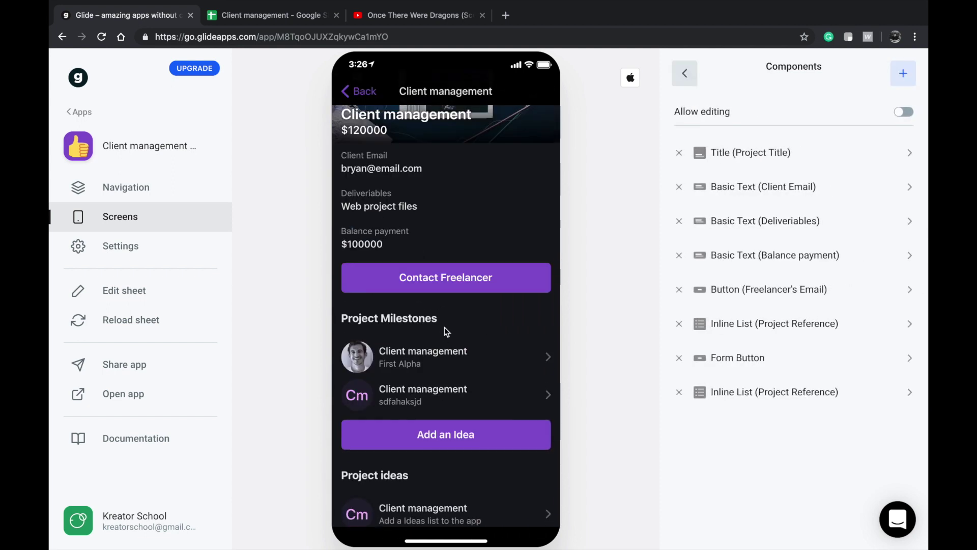
{"action": "left_click", "coordinate": [753, 324]}
{"action": "left_click", "coordinate": [756, 206]}
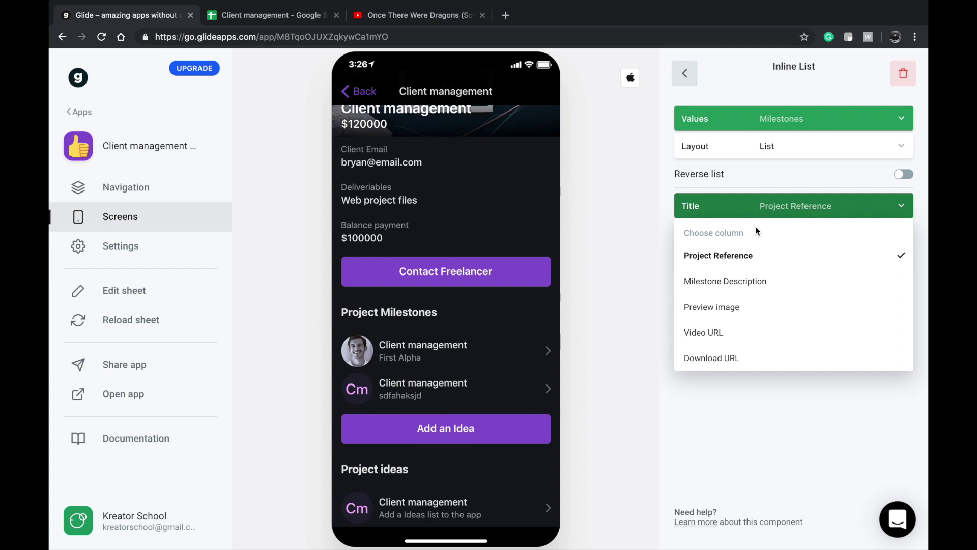
{"action": "left_click", "coordinate": [733, 280]}
{"action": "left_click", "coordinate": [769, 235]}
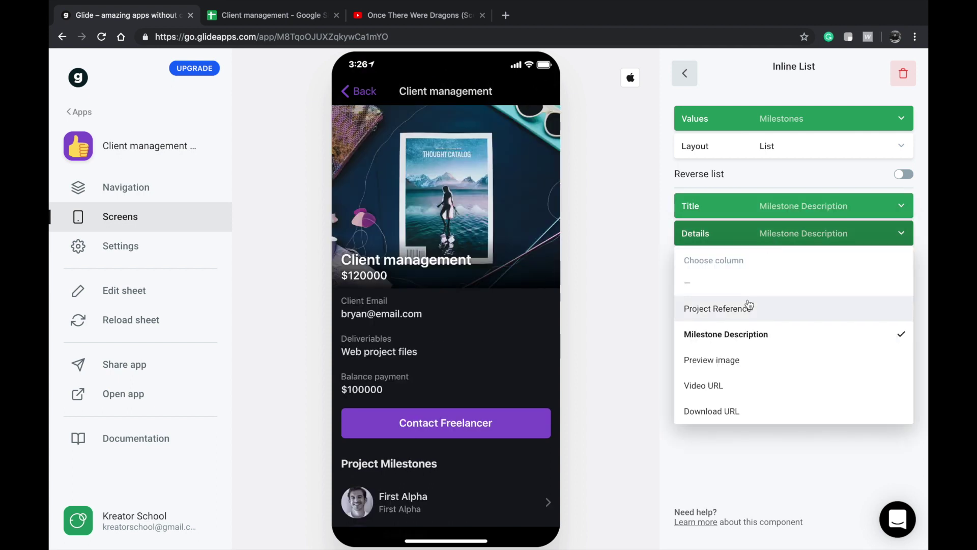
{"action": "left_click", "coordinate": [718, 309]}
{"action": "scroll", "coordinate": [444, 359], "scroll_direction": "down", "scroll_amount": 3}
- On First Alpha's screen, replace the Video URL text with a Video component
{"action": "left_click", "coordinate": [433, 359]}
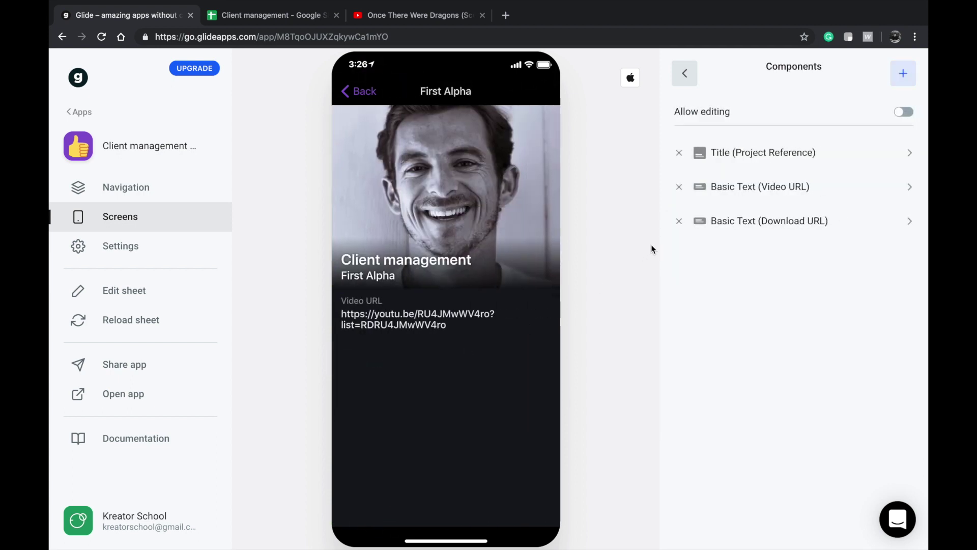
{"action": "left_click", "coordinate": [779, 186]}
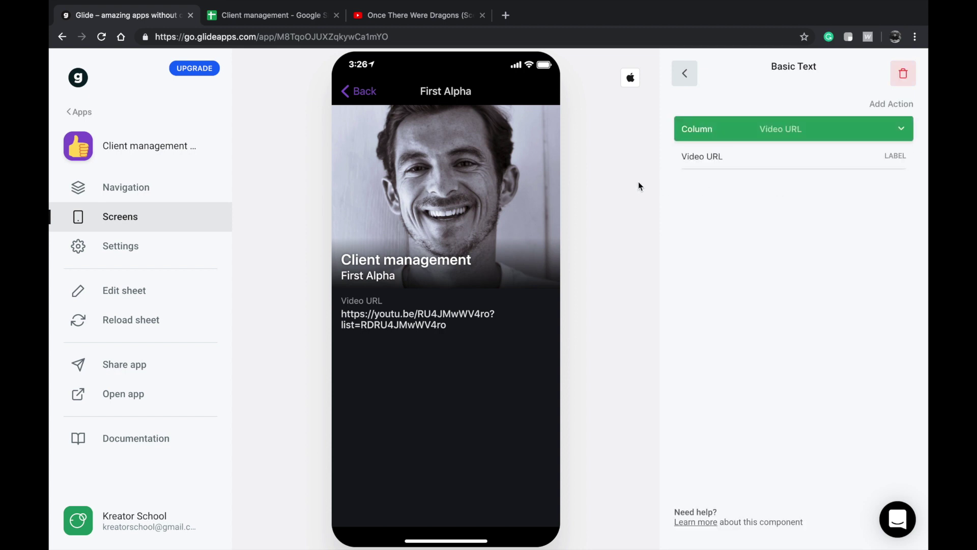
{"action": "left_click", "coordinate": [752, 136]}
{"action": "left_click", "coordinate": [730, 107]}
{"action": "left_click", "coordinate": [685, 73]}
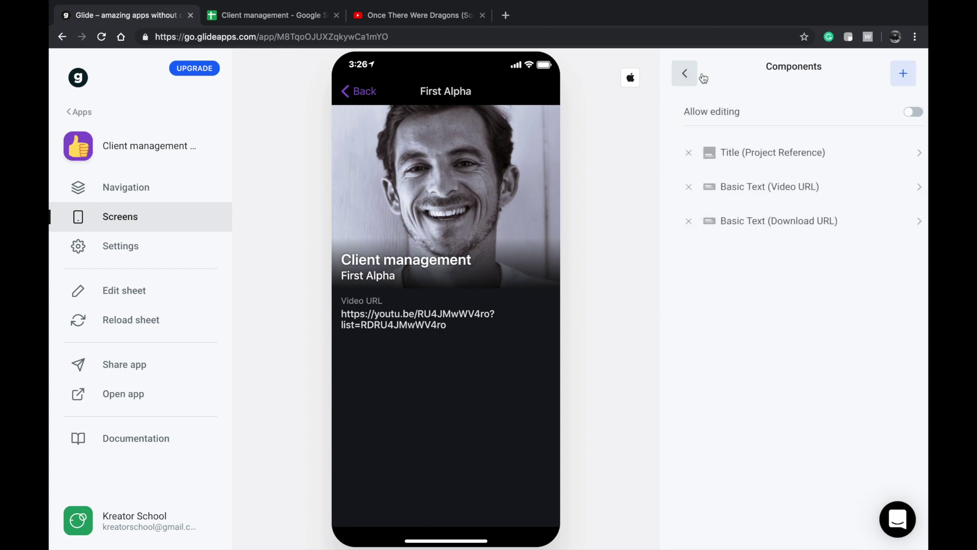
{"action": "left_click", "coordinate": [679, 187]}
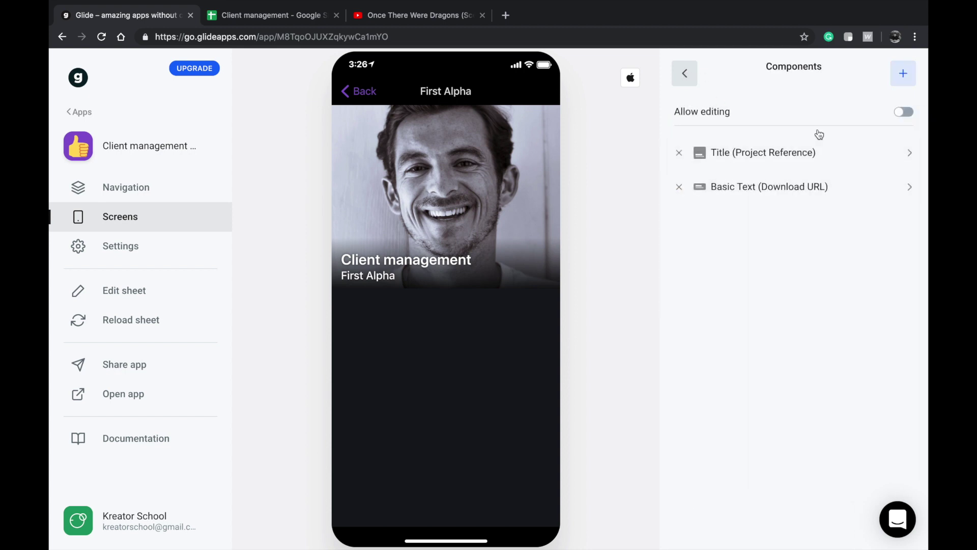
{"action": "left_click", "coordinate": [905, 73]}
{"action": "scroll", "coordinate": [785, 262], "scroll_direction": "down", "scroll_amount": 4}
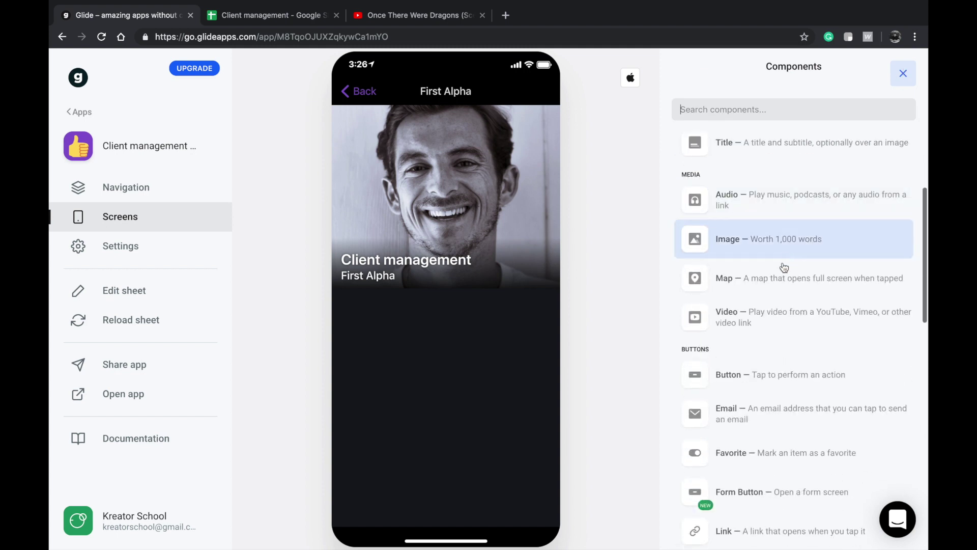
{"action": "left_click", "coordinate": [744, 359]}
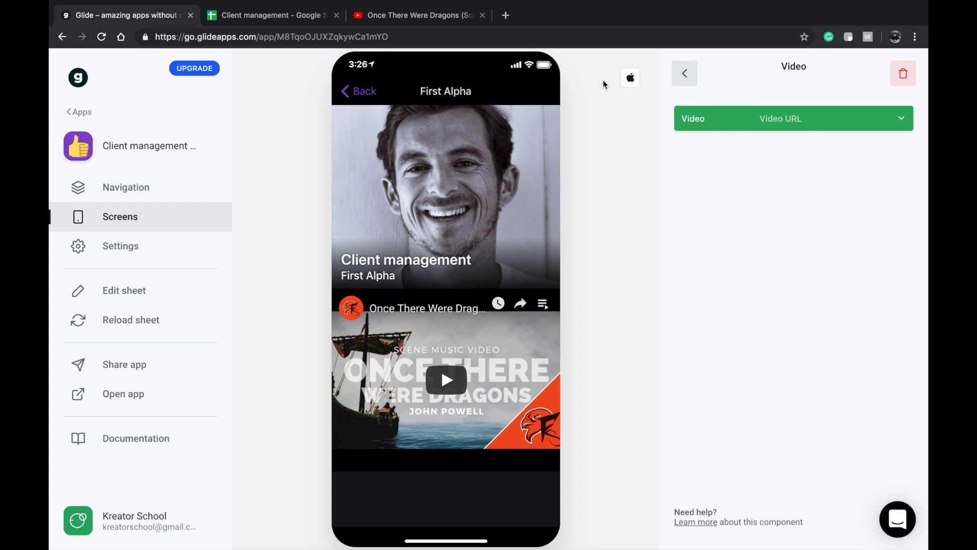
{"action": "left_click", "coordinate": [684, 72]}
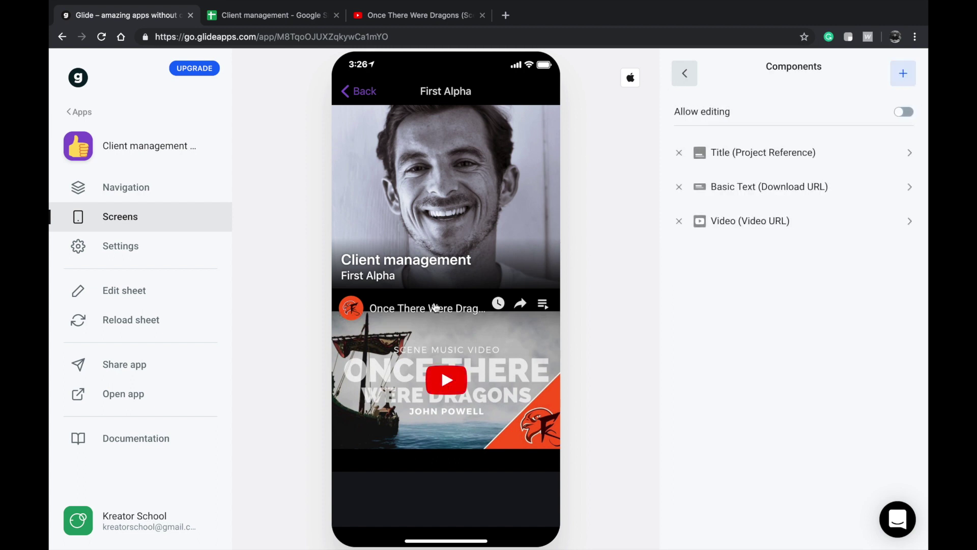
- Check the sdfahaksjd milestone's video component and close the YouTube video page
{"action": "left_click", "coordinate": [377, 94]}
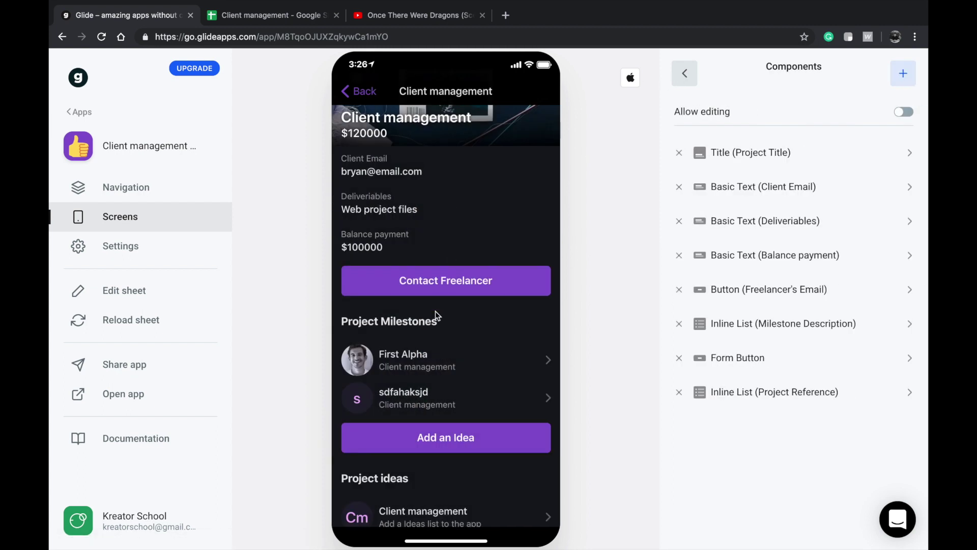
{"action": "scroll", "coordinate": [420, 382], "scroll_direction": "down", "scroll_amount": 1}
{"action": "left_click", "coordinate": [407, 388]}
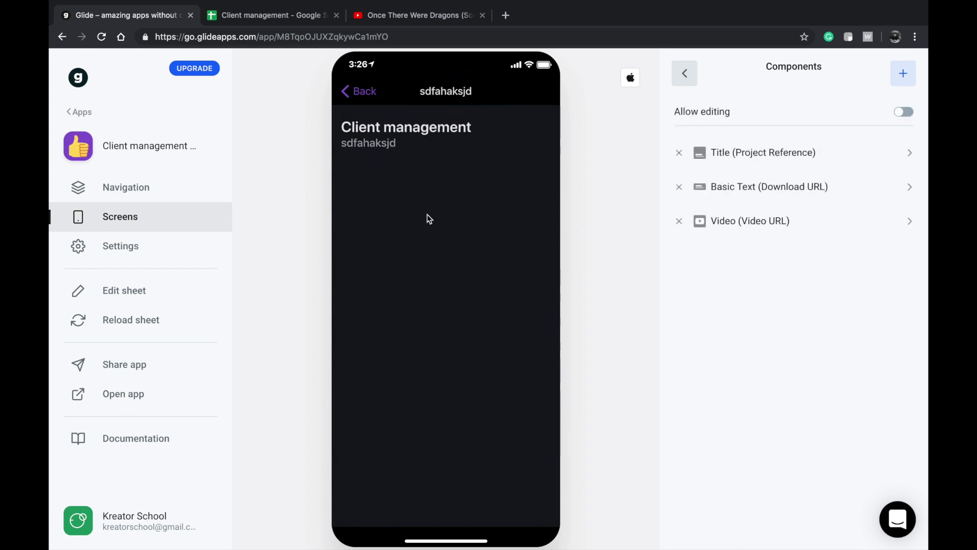
{"action": "left_click", "coordinate": [759, 220]}
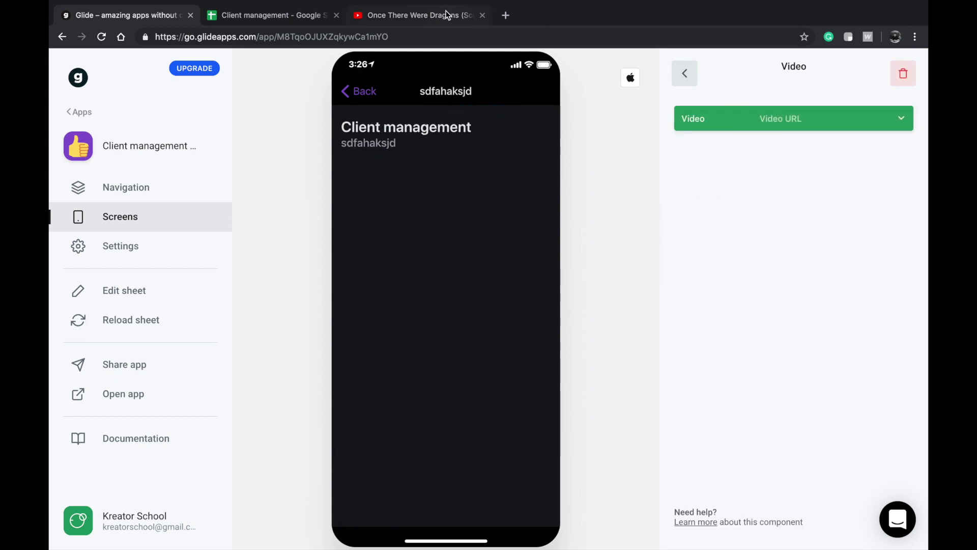
{"action": "left_click", "coordinate": [448, 15]}
{"action": "left_click", "coordinate": [436, 145]}
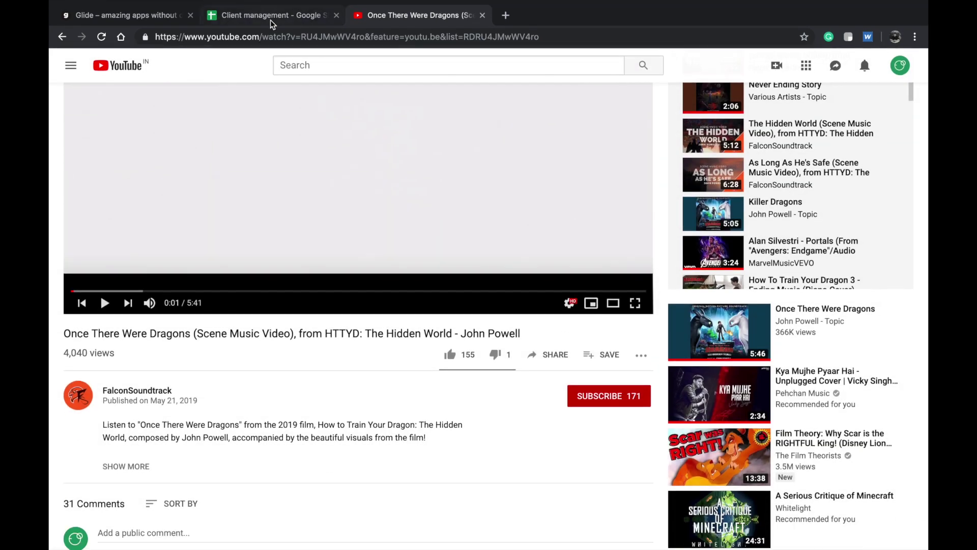
{"action": "key", "text": "ctrl+shift+Tab"}
{"action": "key", "text": "ctrl+shift+Tab"}
{"action": "left_click", "coordinate": [482, 17]}
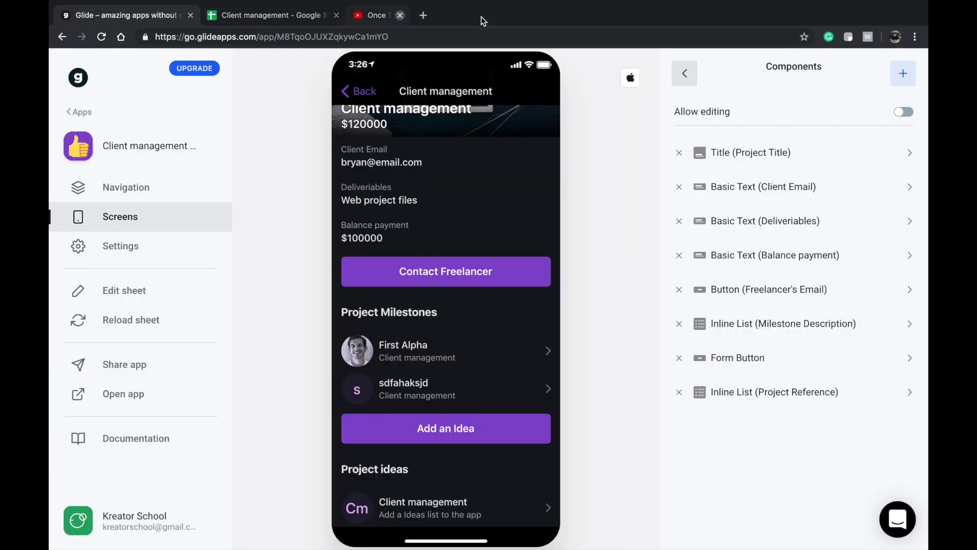
- Return to the Client management project screen, then go to the spreadsheet's Projects sheet
{"action": "scroll", "coordinate": [438, 335], "scroll_direction": "up", "scroll_amount": 3}
{"action": "left_click", "coordinate": [367, 92]}
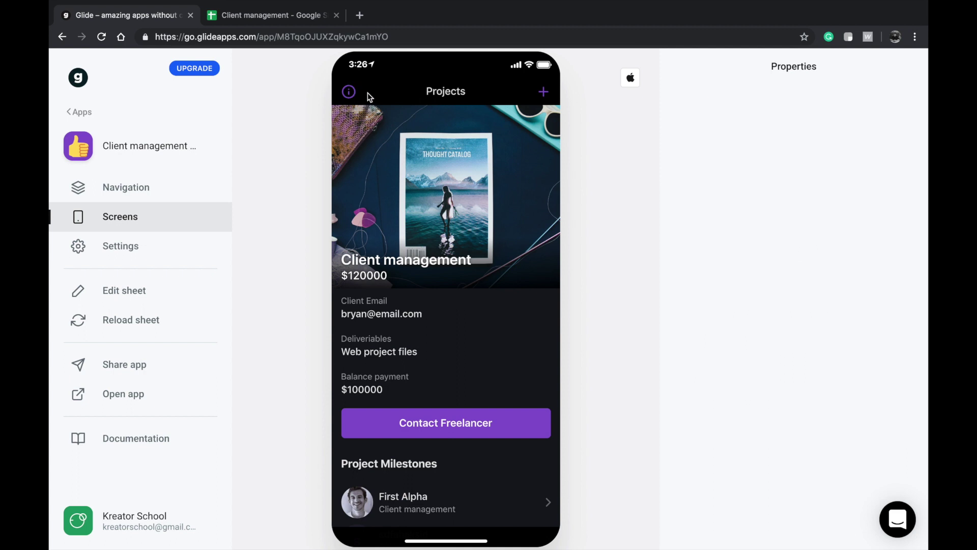
{"action": "left_click", "coordinate": [421, 158]}
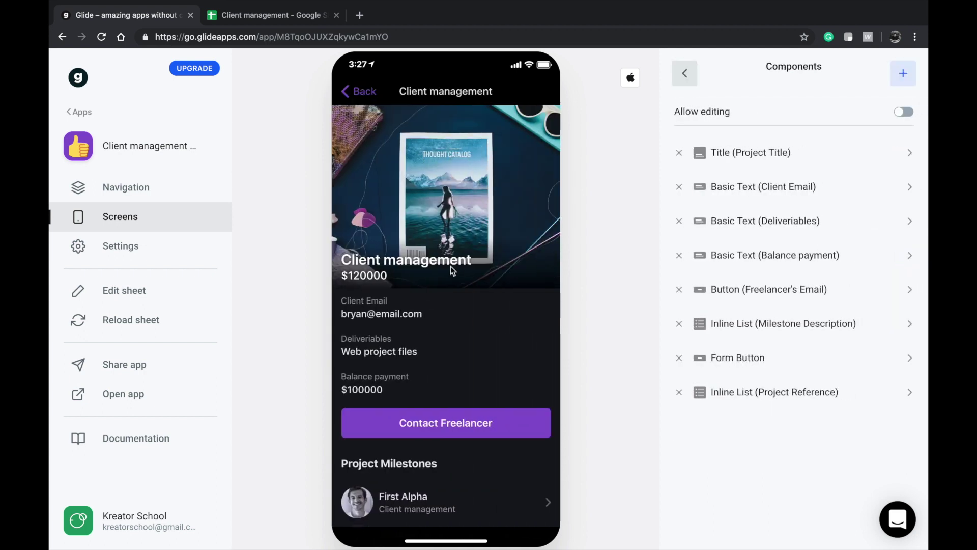
{"action": "scroll", "coordinate": [451, 267], "scroll_direction": "down", "scroll_amount": 3}
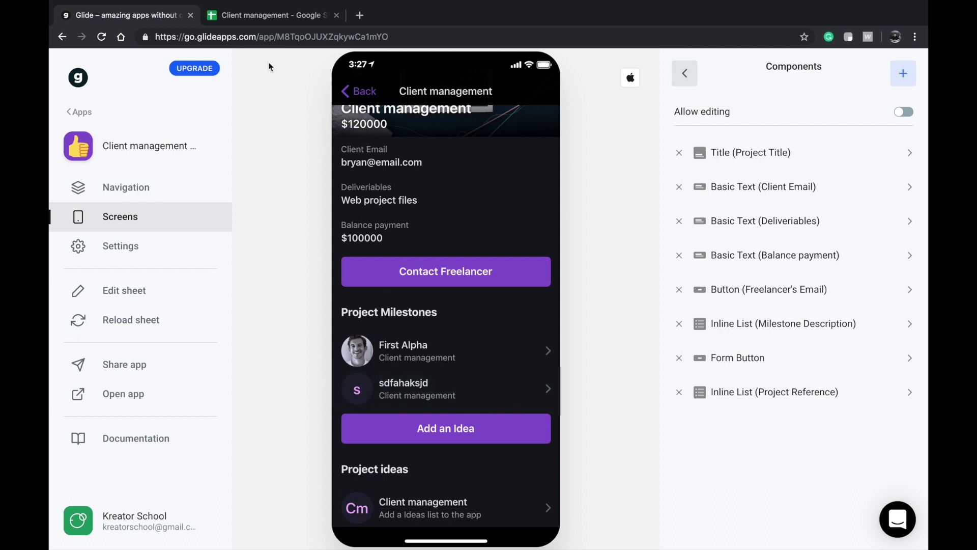
{"action": "left_click", "coordinate": [281, 24]}
{"action": "left_click", "coordinate": [315, 273]}
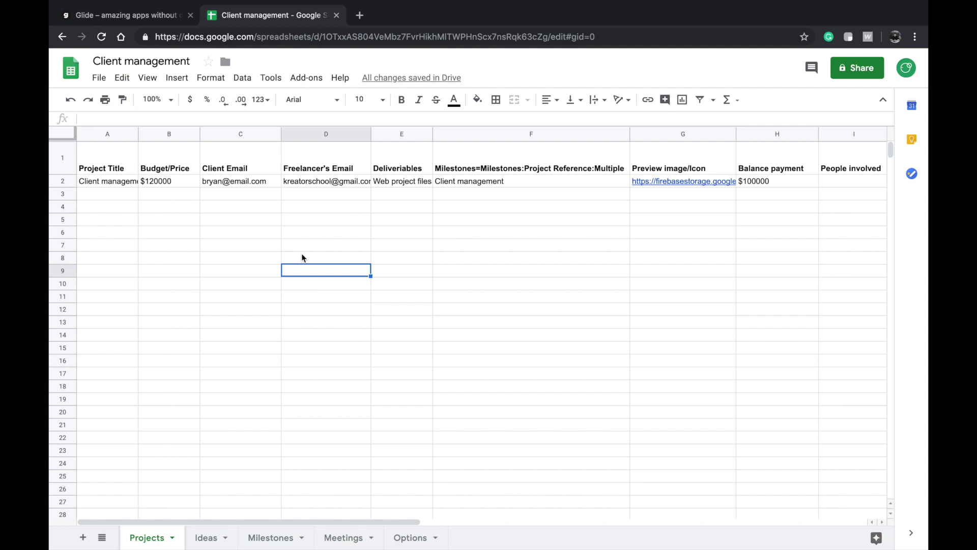
- Inspect the Projects sheet headers, including the Milestones relation in F1, leaving them unchanged
{"action": "left_click", "coordinate": [298, 166]}
{"action": "double_click", "coordinate": [543, 158]}
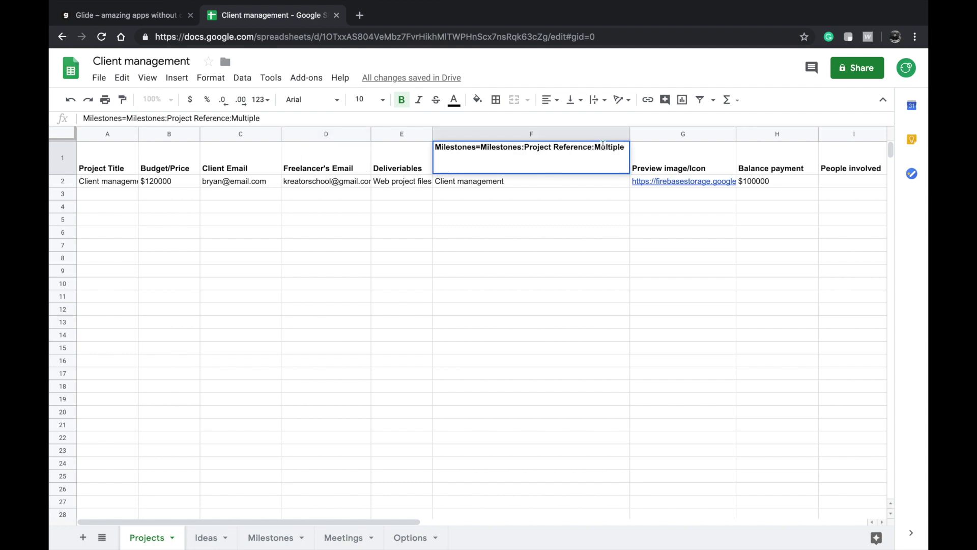
{"action": "triple_click", "coordinate": [603, 146]}
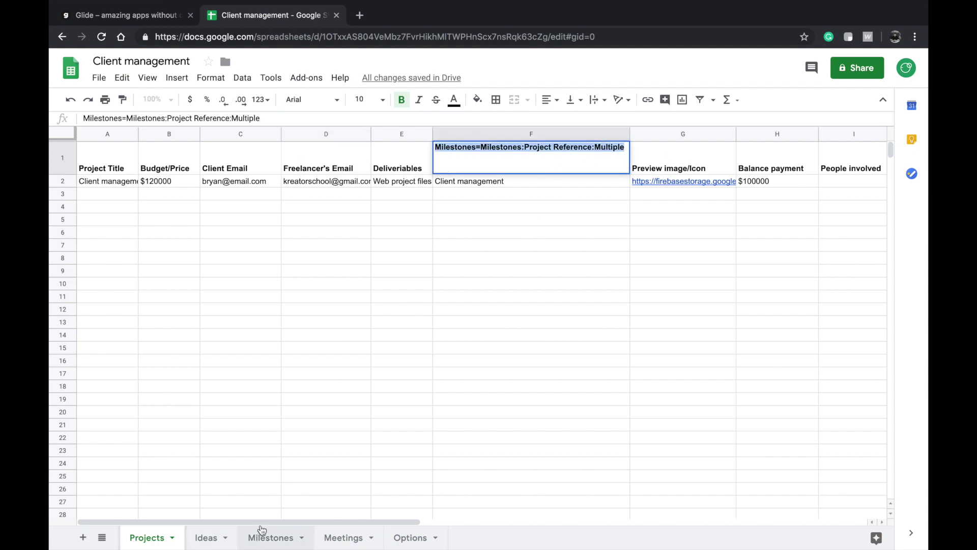
{"action": "left_click", "coordinate": [478, 304]}
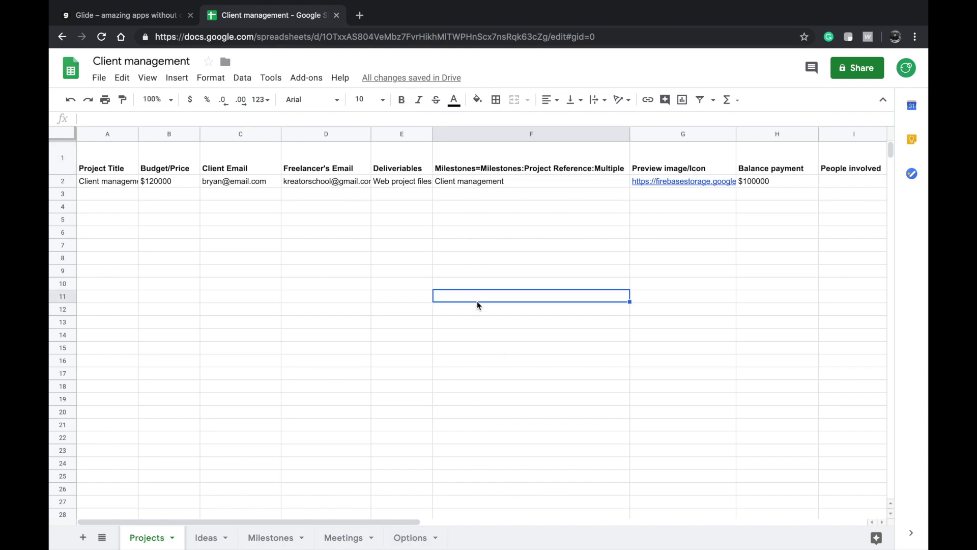
{"action": "left_click", "coordinate": [128, 184]}
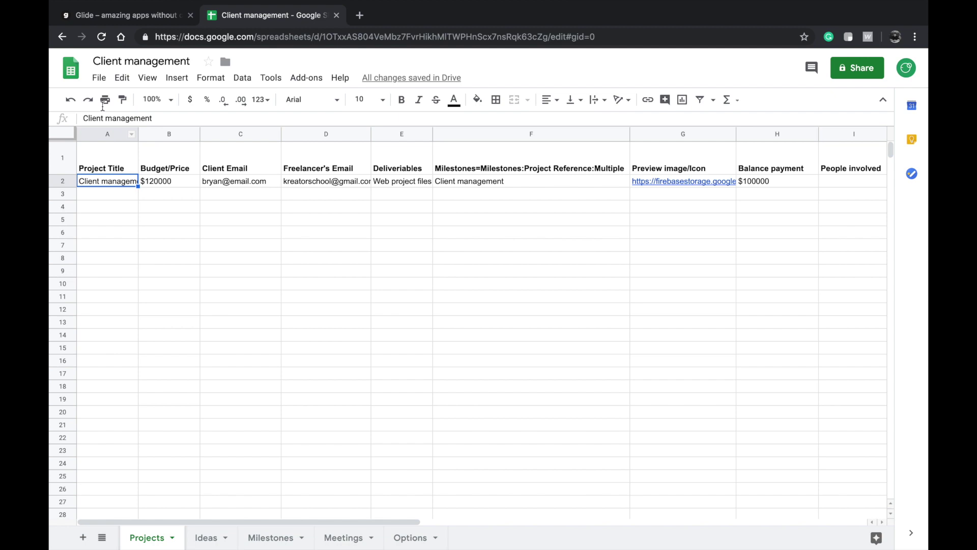
- Duplicate the empty Meetings sheet and name the copy 'Contacts'
{"action": "mouse_move", "coordinate": [112, 5]}
{"action": "left_click", "coordinate": [360, 539]}
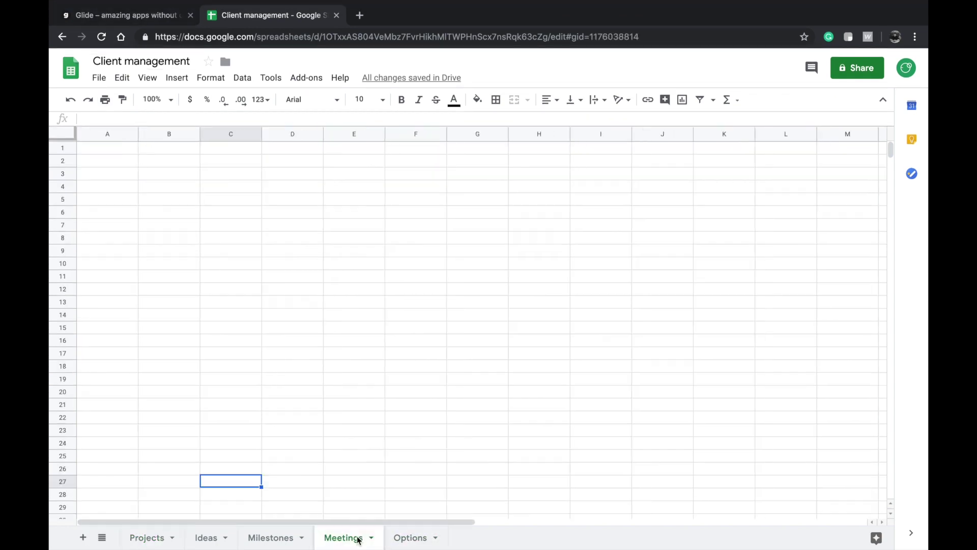
{"action": "left_click", "coordinate": [372, 538]}
{"action": "left_click", "coordinate": [356, 345]}
{"action": "double_click", "coordinate": [448, 542]}
{"action": "type", "text": "Contacts"}
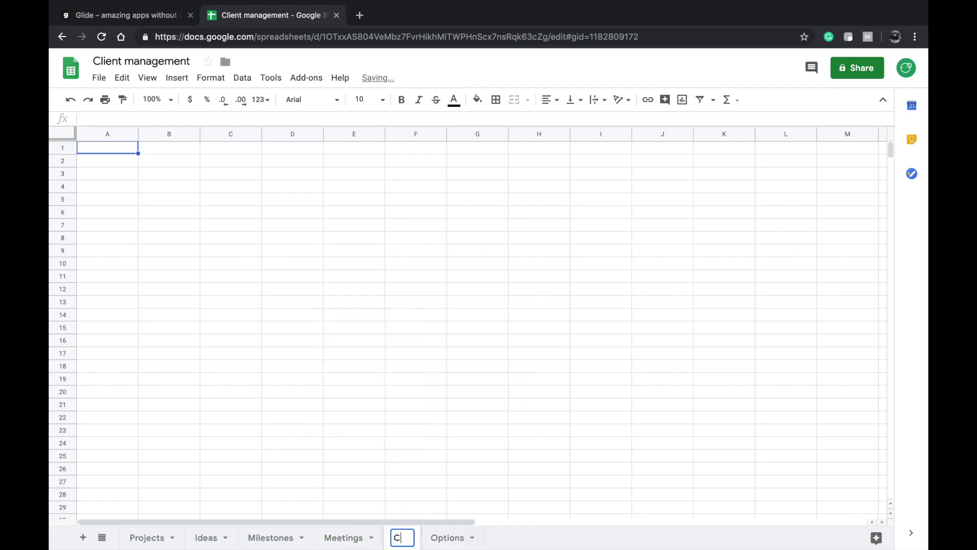
{"action": "left_click", "coordinate": [348, 341]}
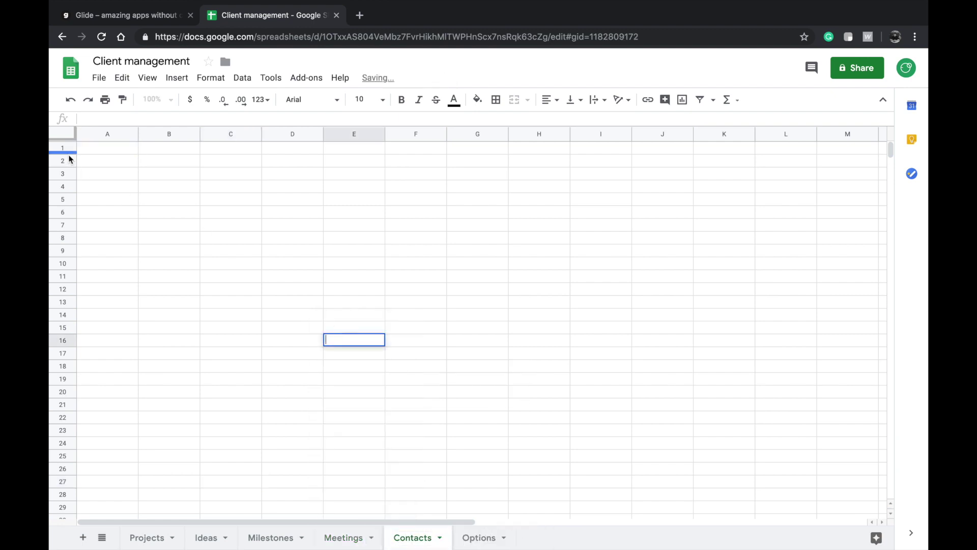
- Enter headers 'Name of the contact' in A1 and 'Project reference' in B1
{"action": "left_click", "coordinate": [88, 148]}
{"action": "type", "text": "Name "}
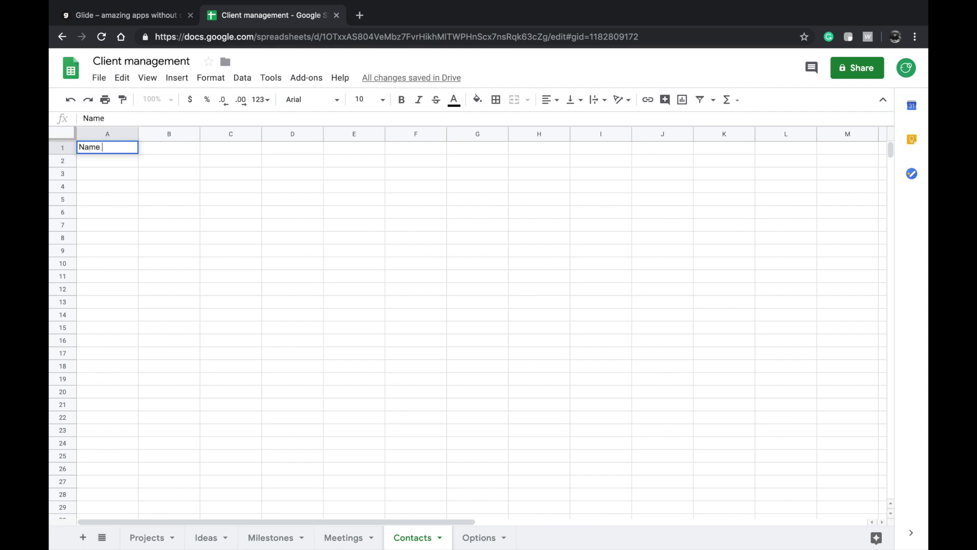
{"action": "type", "text": "of the contact"}
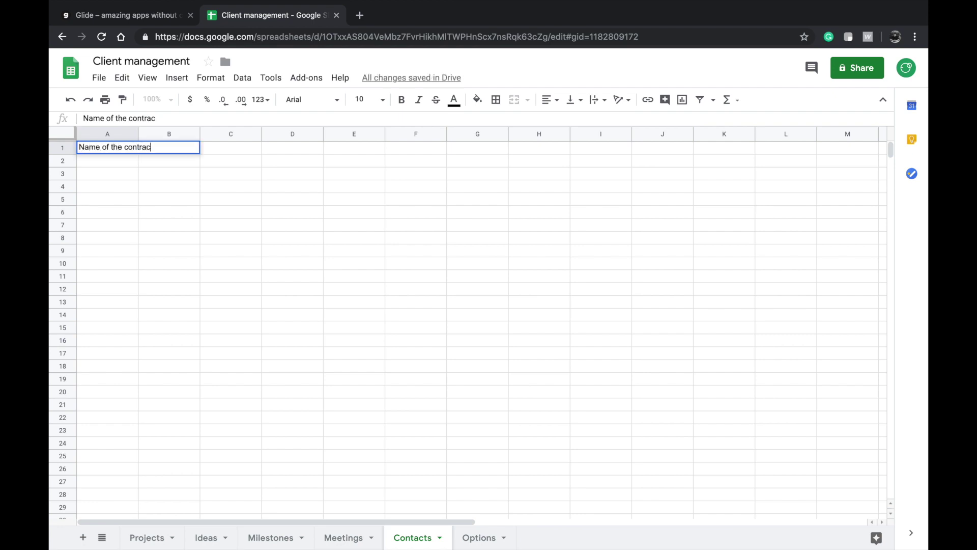
{"action": "double_click", "coordinate": [164, 148]}
{"action": "type", "text": "Project refe"}
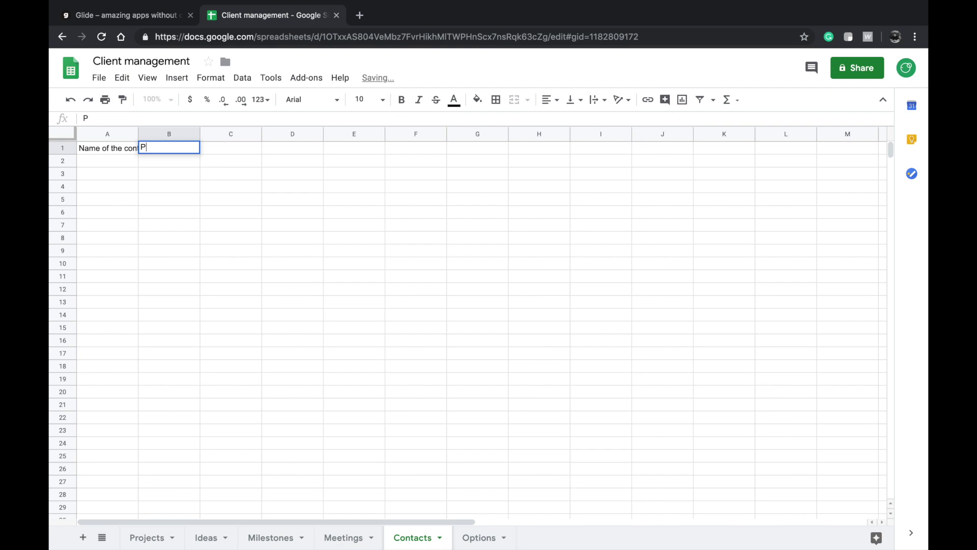
{"action": "type", "text": "rence"}
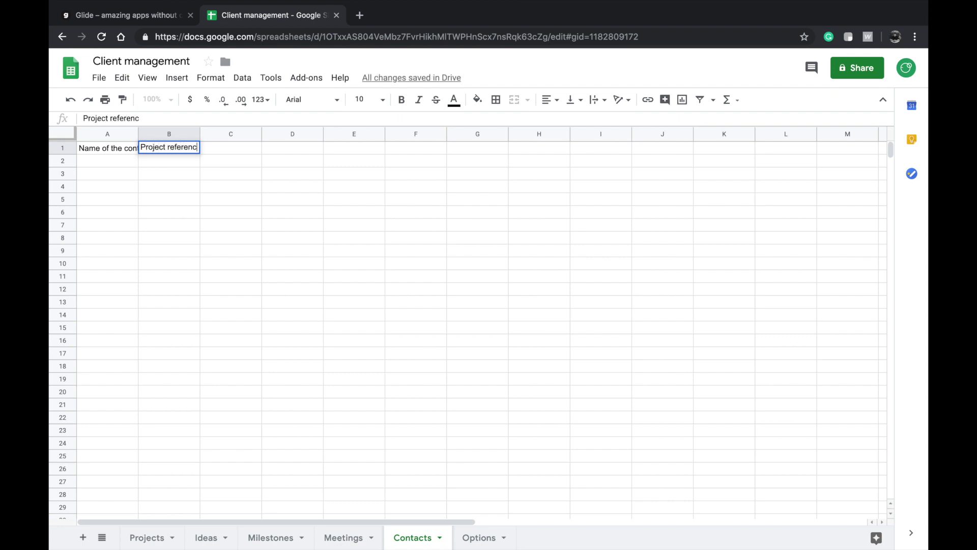
{"action": "left_click", "coordinate": [230, 162]}
- Enter headers 'Contract Content' in C1 and 'Accepted?' in D1
{"action": "double_click", "coordinate": [229, 150]}
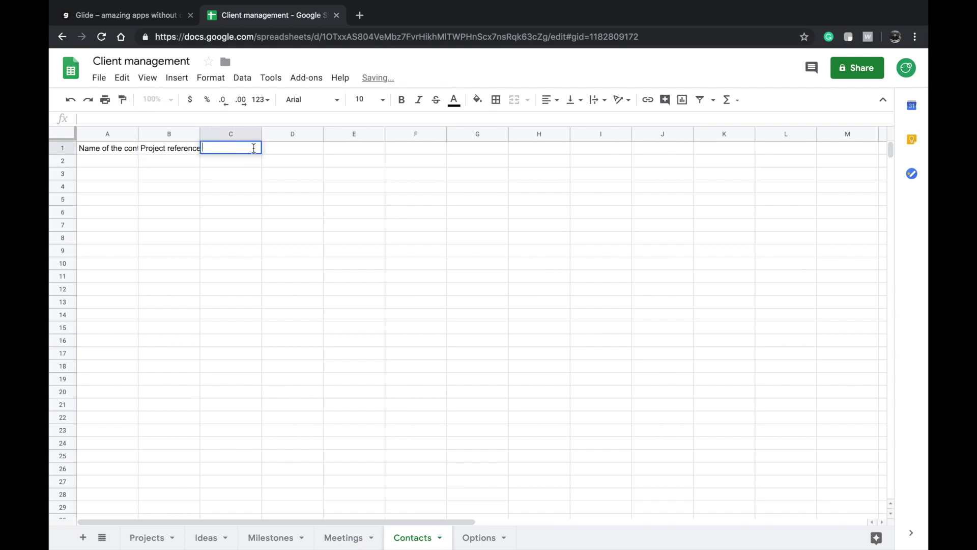
{"action": "type", "text": "Contract d"}
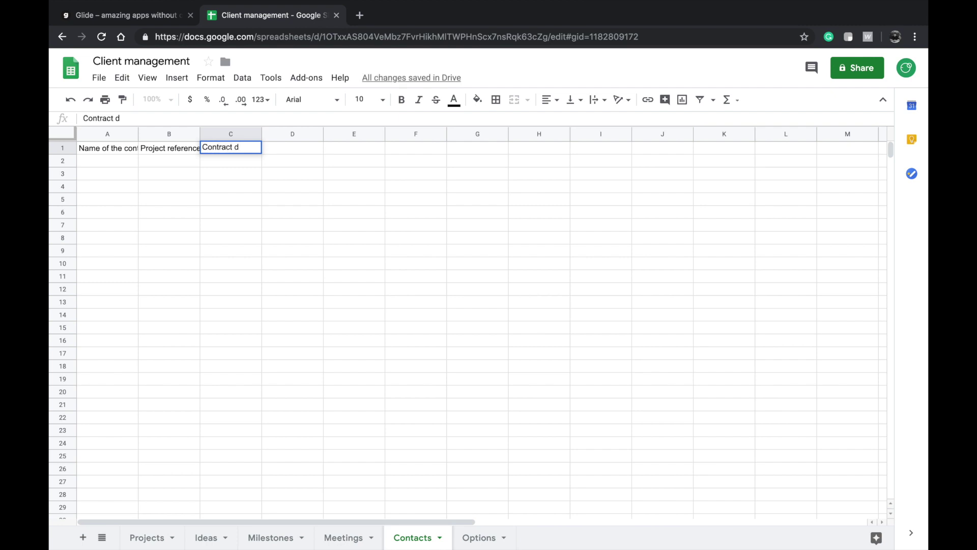
{"action": "key", "text": "BackSpace"}
{"action": "type", "text": "Content"}
{"action": "left_click", "coordinate": [312, 190]}
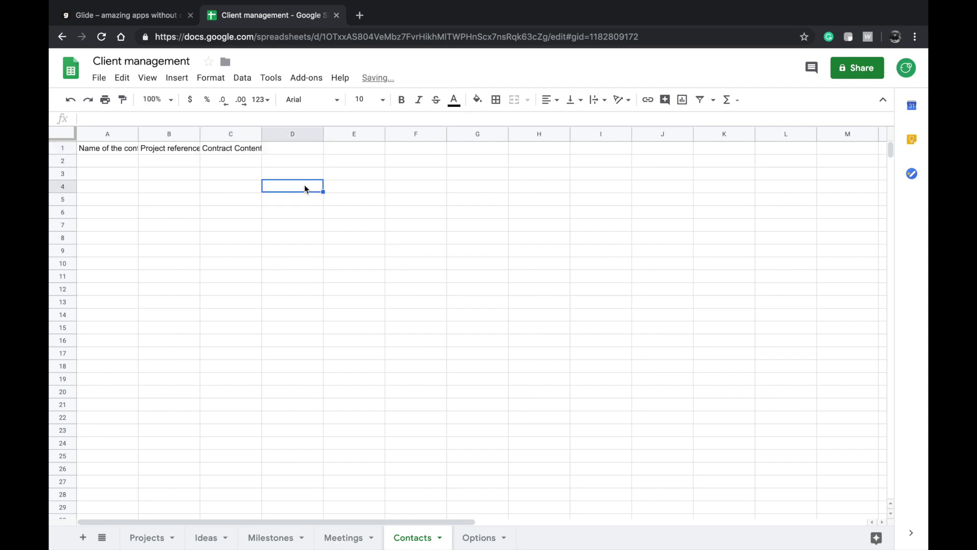
{"action": "left_click", "coordinate": [301, 151]}
{"action": "type", "text": "Accepted"}
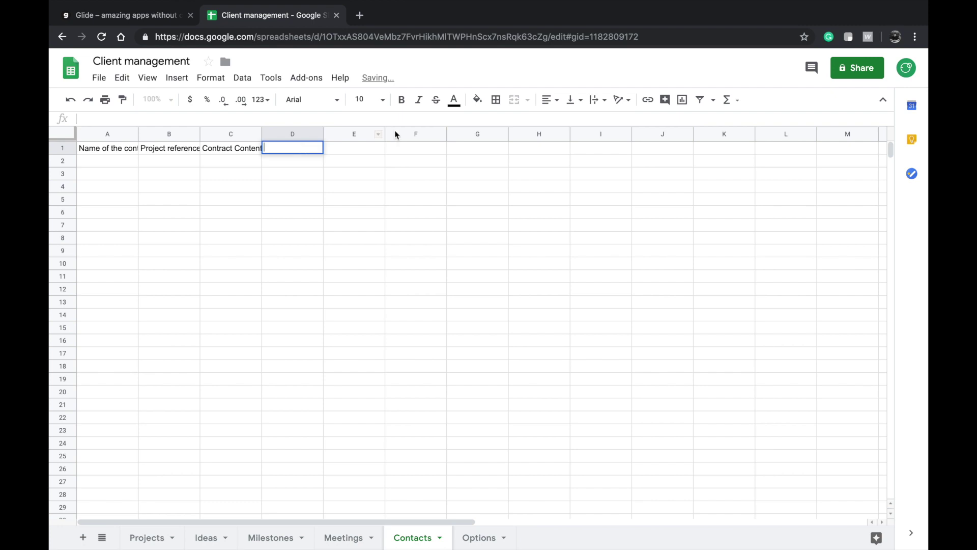
{"action": "type", "text": "?"}
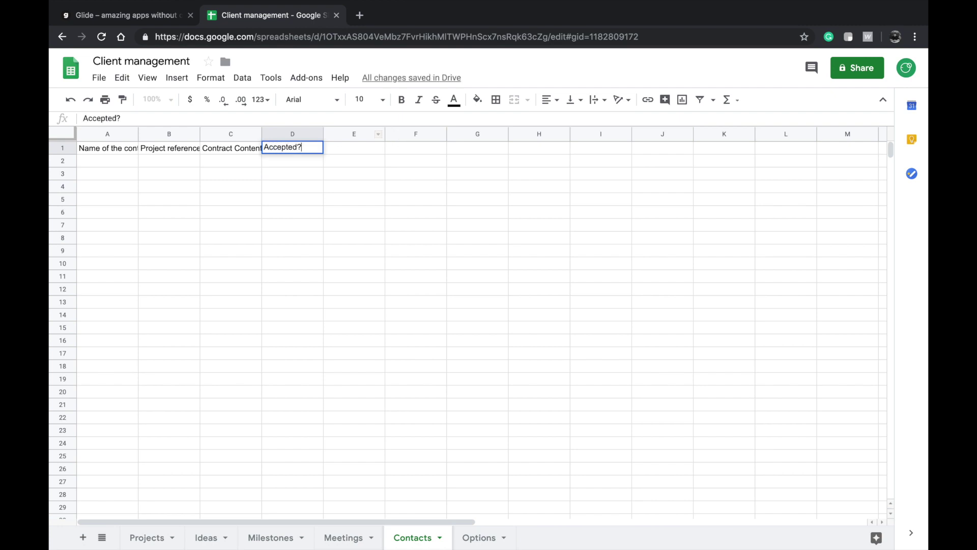
{"action": "left_click", "coordinate": [359, 175]}
{"action": "left_click", "coordinate": [279, 147]}
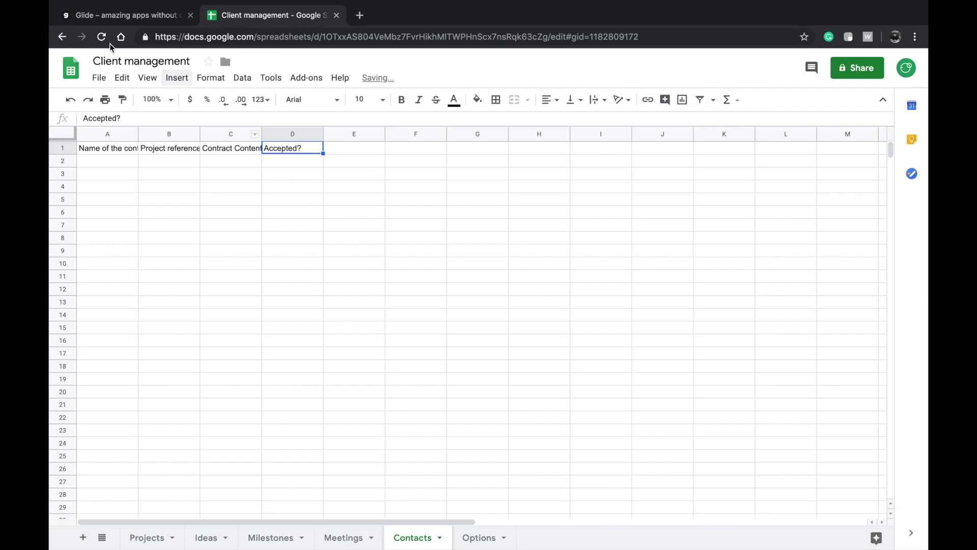
{"action": "key", "text": "ctrl+shift+Tab"}
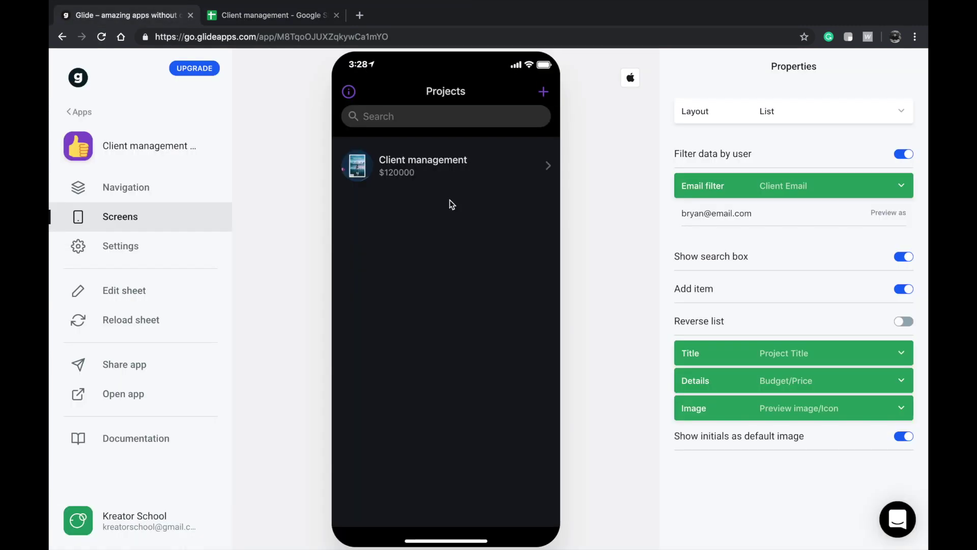
- Open the Client management project detail in Glide, then go to the spreadsheet's Options sheet
{"action": "left_click", "coordinate": [460, 168]}
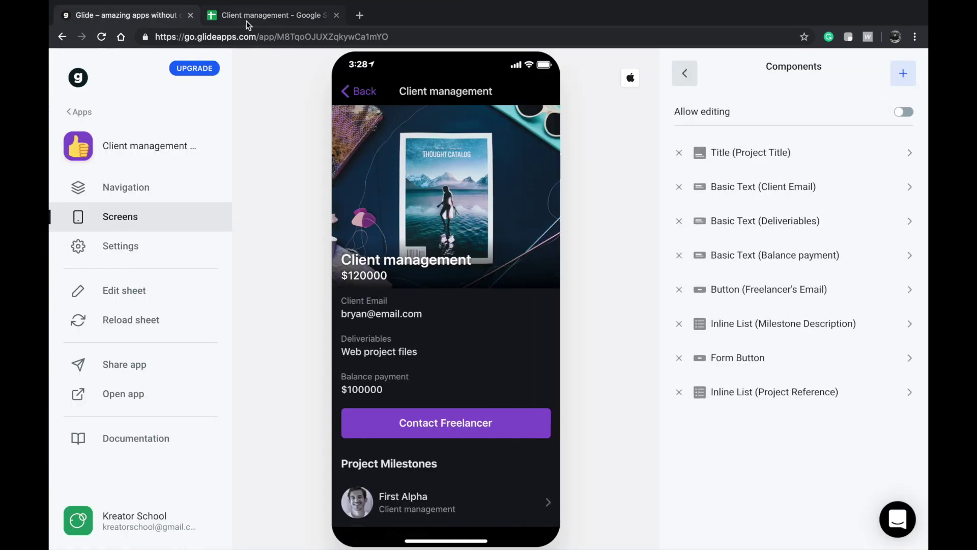
{"action": "left_click", "coordinate": [246, 20]}
{"action": "left_click", "coordinate": [480, 537]}
{"action": "double_click", "coordinate": [251, 147]}
{"action": "scroll", "coordinate": [269, 181], "scroll_direction": "up", "scroll_amount": 4}
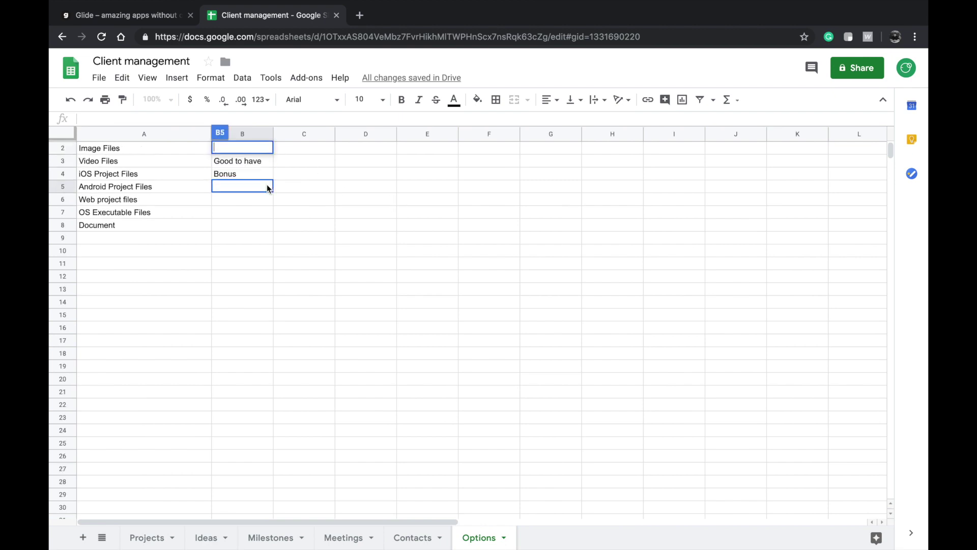
- Fill C1:C3 with Descision, Agree and Disagree, then return to the Glide editor
{"action": "double_click", "coordinate": [292, 148]}
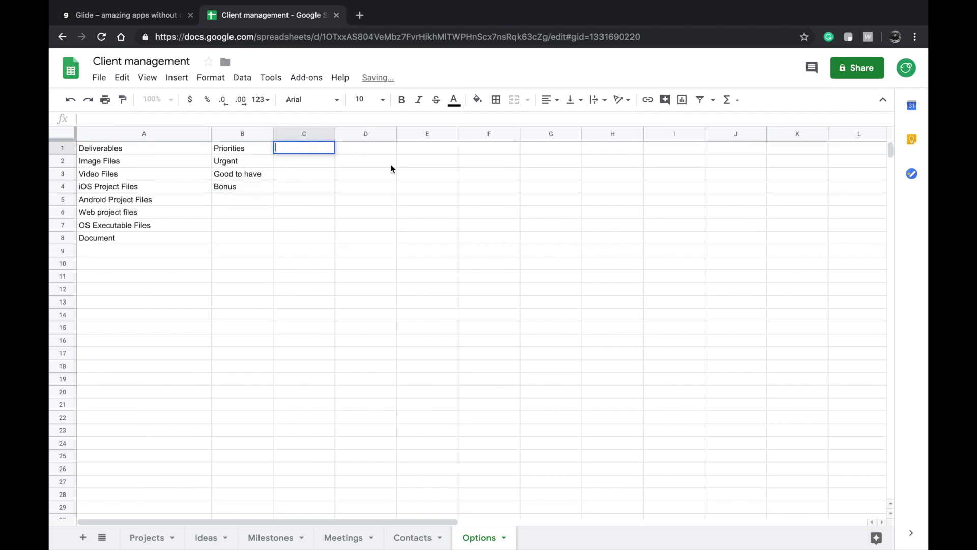
{"action": "type", "text": "D"}
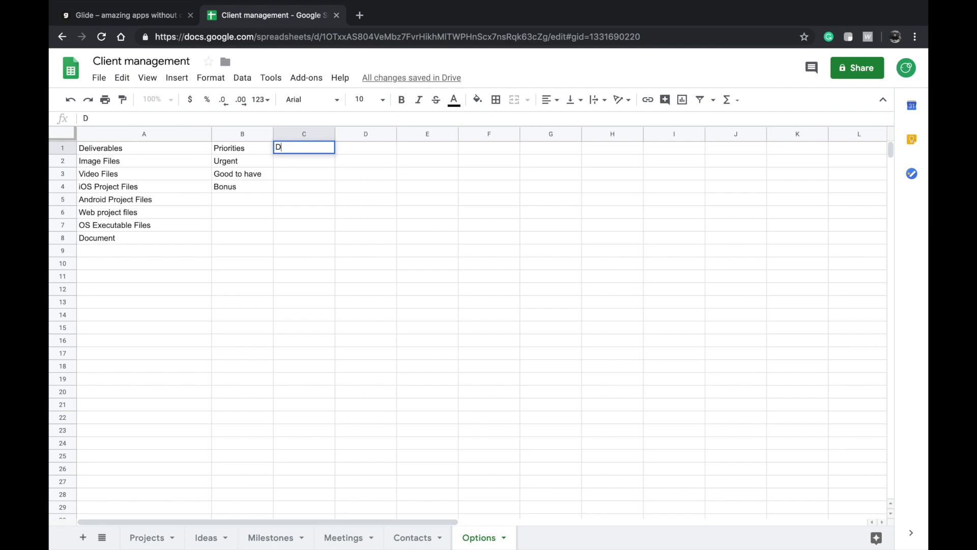
{"action": "type", "text": "escision"}
{"action": "key", "text": "Return"}
{"action": "type", "text": "Agree"}
{"action": "key", "text": "Return"}
{"action": "type", "text": "Dis"}
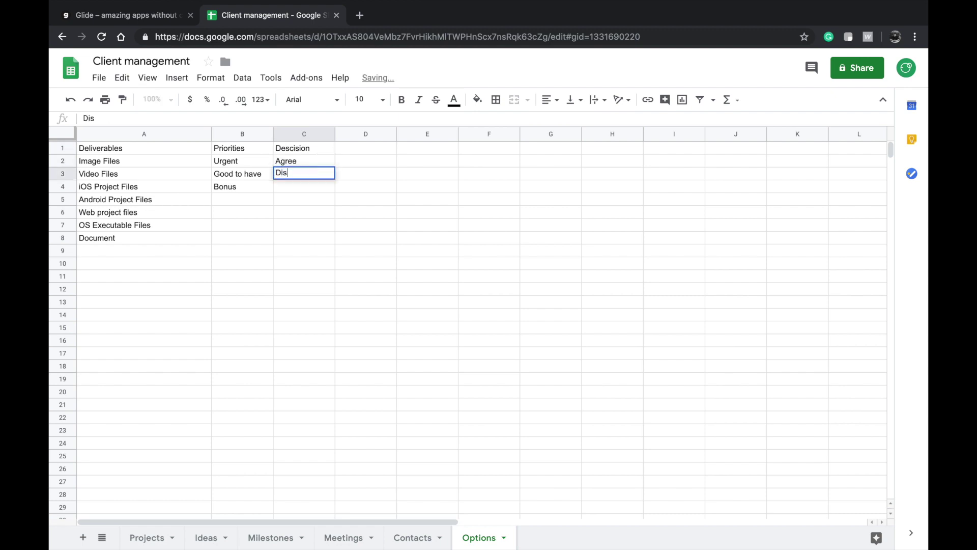
{"action": "type", "text": "agree"}
{"action": "key", "text": "Return"}
{"action": "left_click", "coordinate": [286, 148]}
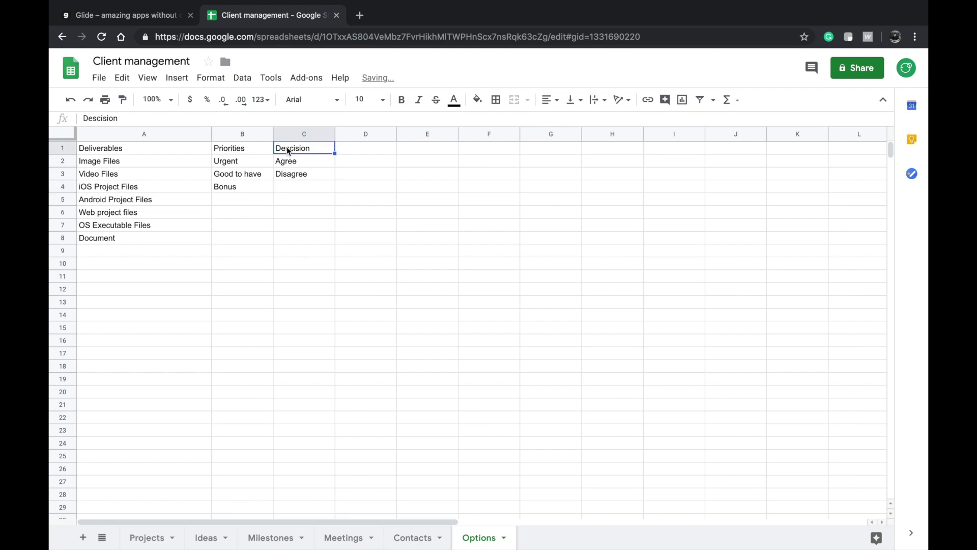
{"action": "left_click", "coordinate": [101, 11]}
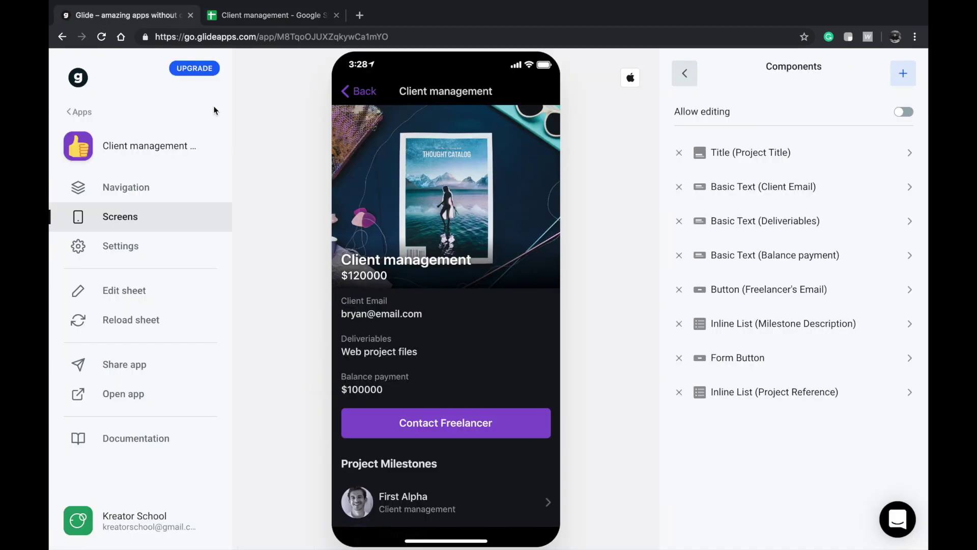
- Switch on Allow editing for the Client management detail screen, then go back to Projects
{"action": "scroll", "coordinate": [400, 313], "scroll_direction": "down", "scroll_amount": 5}
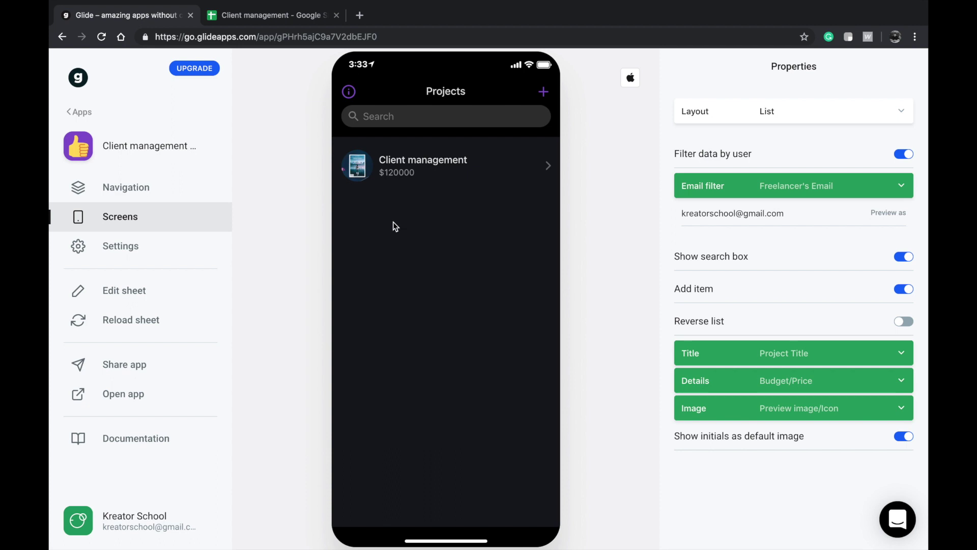
{"action": "left_click", "coordinate": [410, 173]}
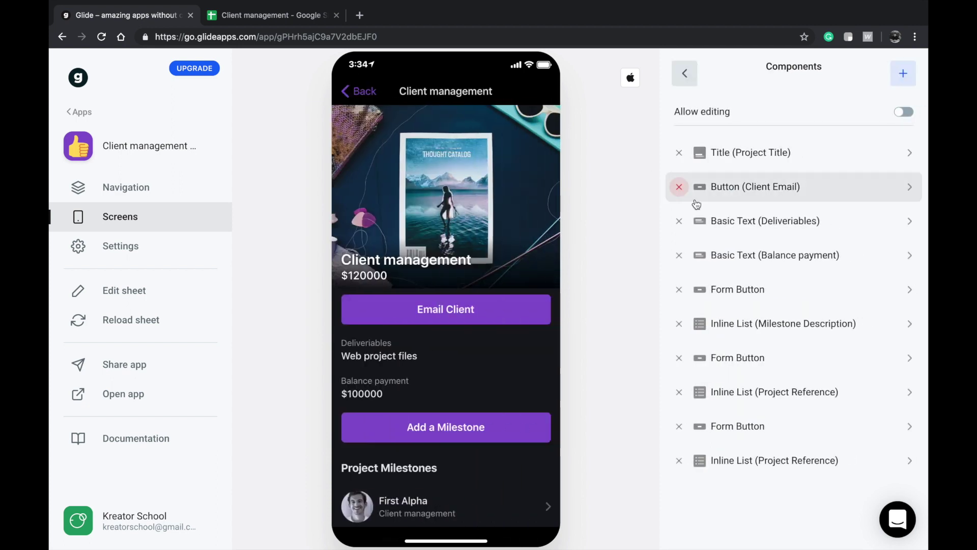
{"action": "left_click", "coordinate": [742, 109]}
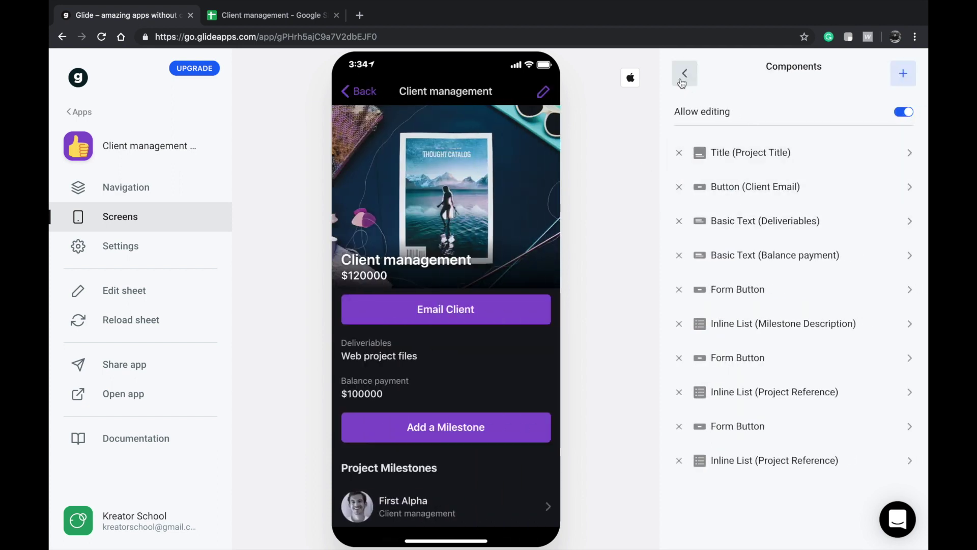
{"action": "left_click", "coordinate": [685, 74]}
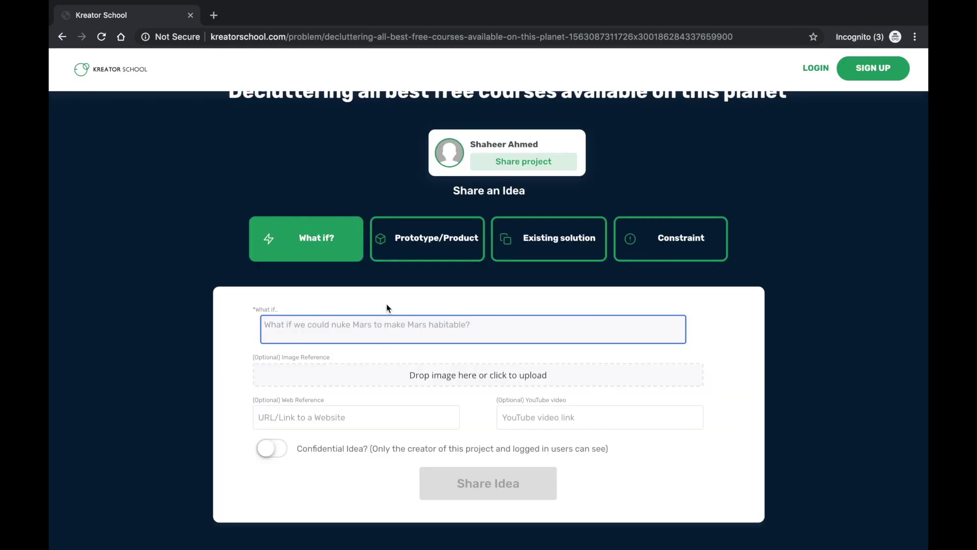
- Choose Prototype/Product as the idea type and focus the description box
{"action": "left_click", "coordinate": [399, 253]}
{"action": "scroll", "coordinate": [400, 285], "scroll_direction": "down", "scroll_amount": 1}
{"action": "left_click", "coordinate": [395, 306]}
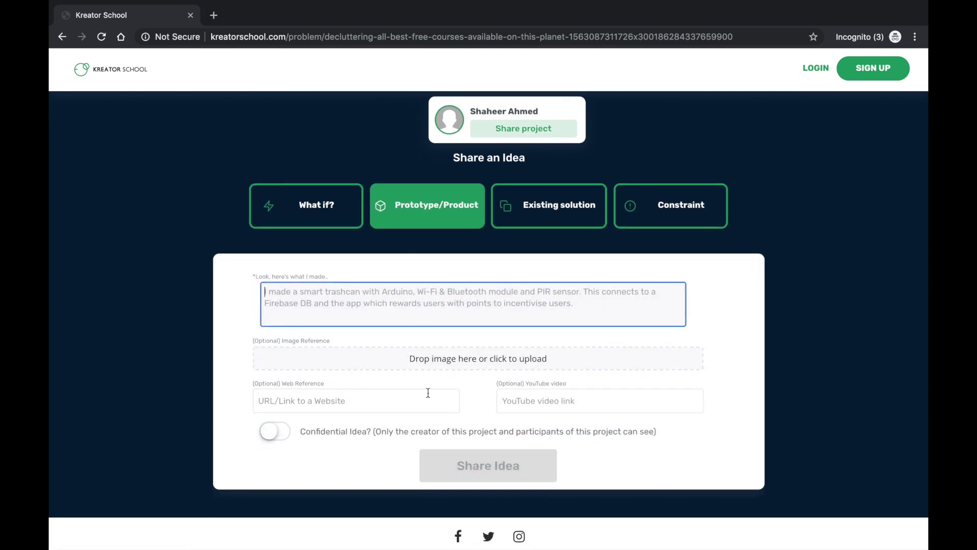
- Paste a catalog-creator.bubbleapps.io link as the Web Reference and select Existing solution
{"action": "left_click", "coordinate": [441, 405]}
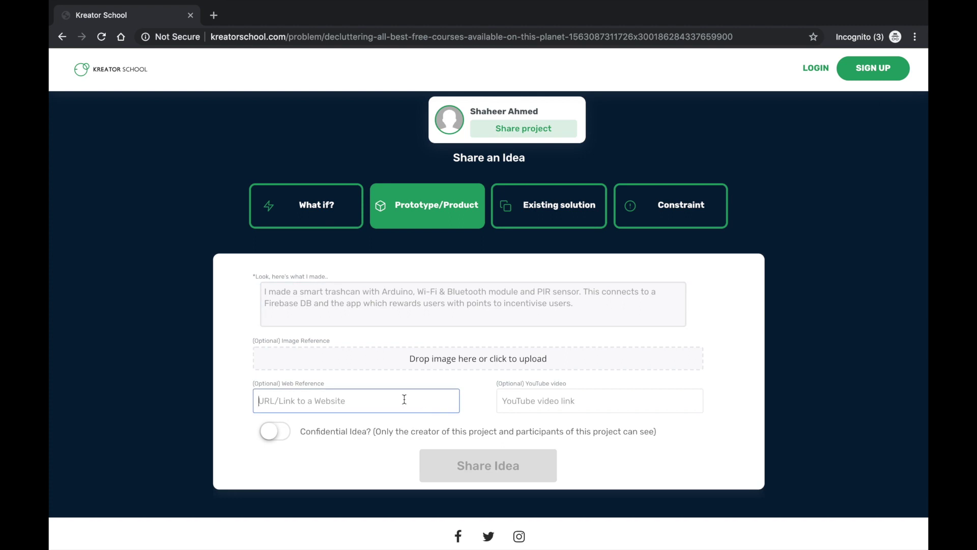
{"action": "key", "text": "ctrl+v"}
{"action": "key", "text": "ctrl+a"}
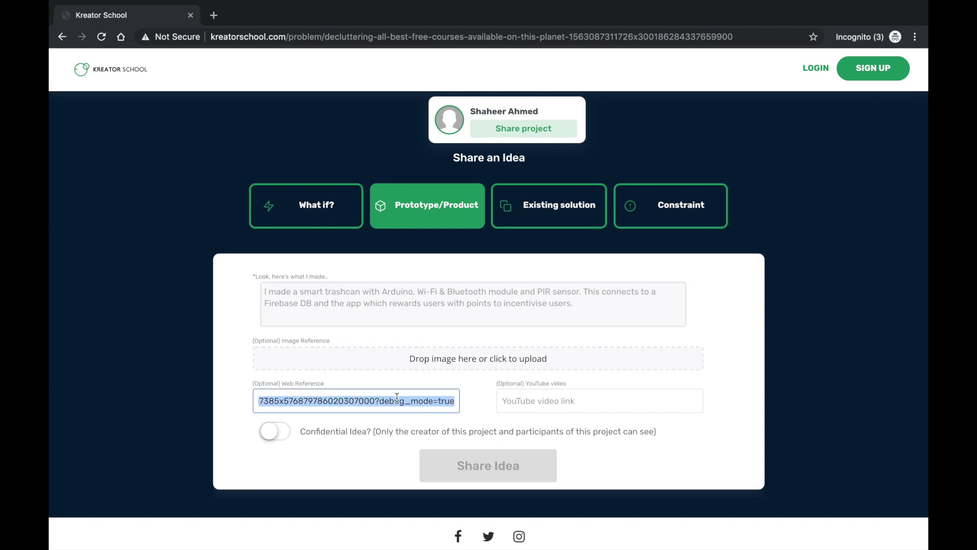
{"action": "left_click", "coordinate": [477, 284]}
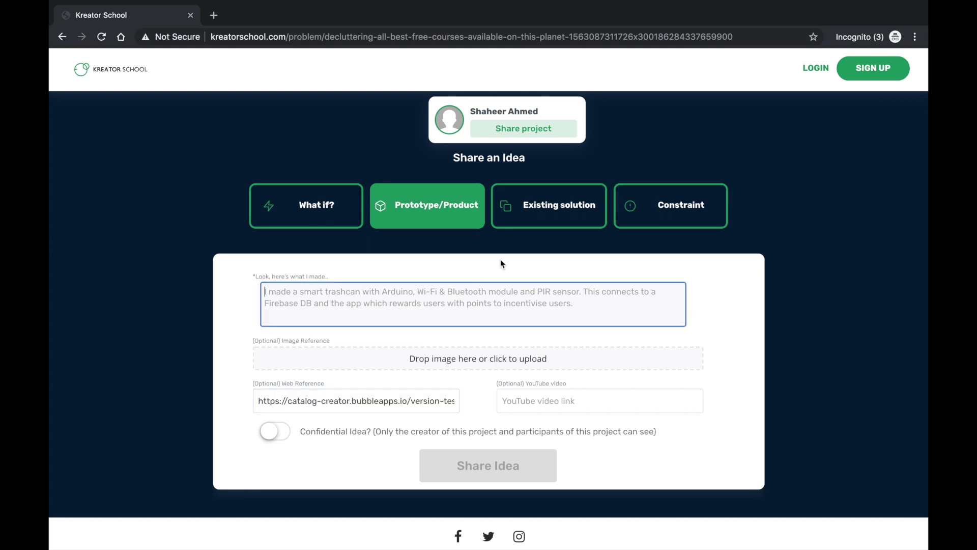
{"action": "left_click", "coordinate": [574, 224]}
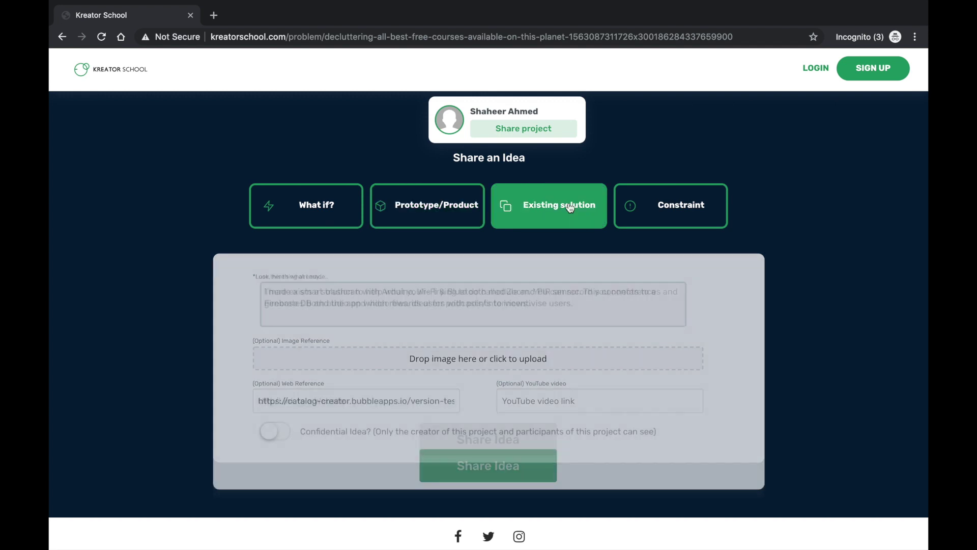